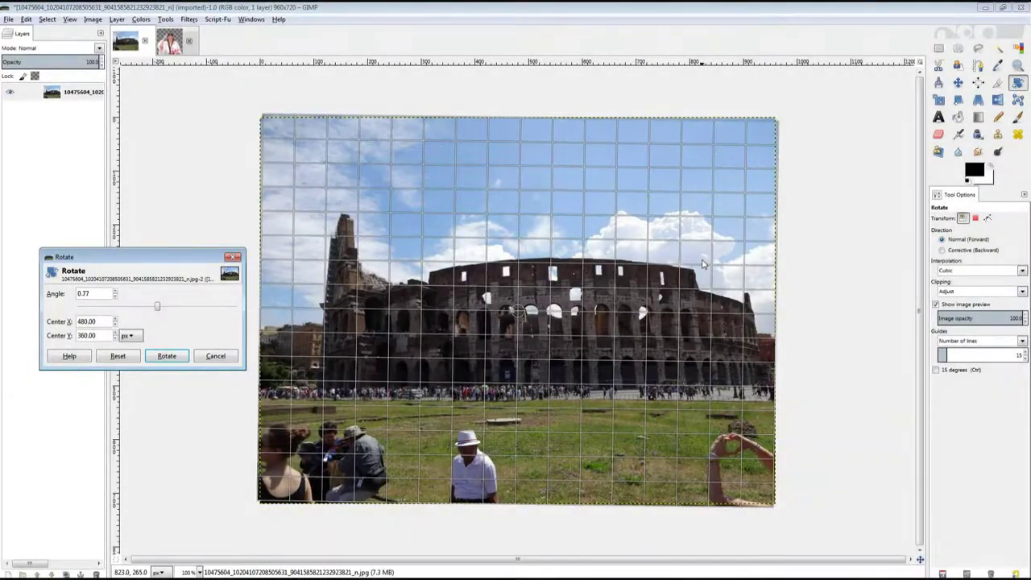
# Apply the 0.77° rotation to straighten the Colosseum photo.
pyautogui.click(166, 356)
# Copy the whole rotated photo into a new image and scale it to 851×647.
pyautogui.press('r')
pyautogui.moveTo(264, 111); pyautogui.dragTo(778, 521)
pyautogui.hotkey('ctrl', 'c')
pyautogui.click(8, 19)
pyautogui.moveTo(121, 43)
pyautogui.click(306, 43)
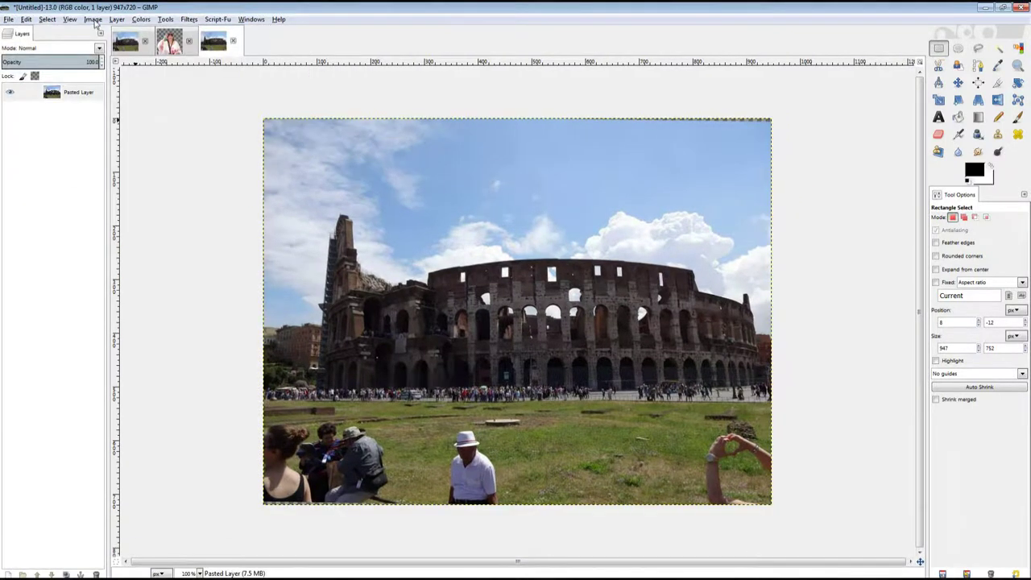
pyautogui.click(93, 19)
pyautogui.click(121, 113)
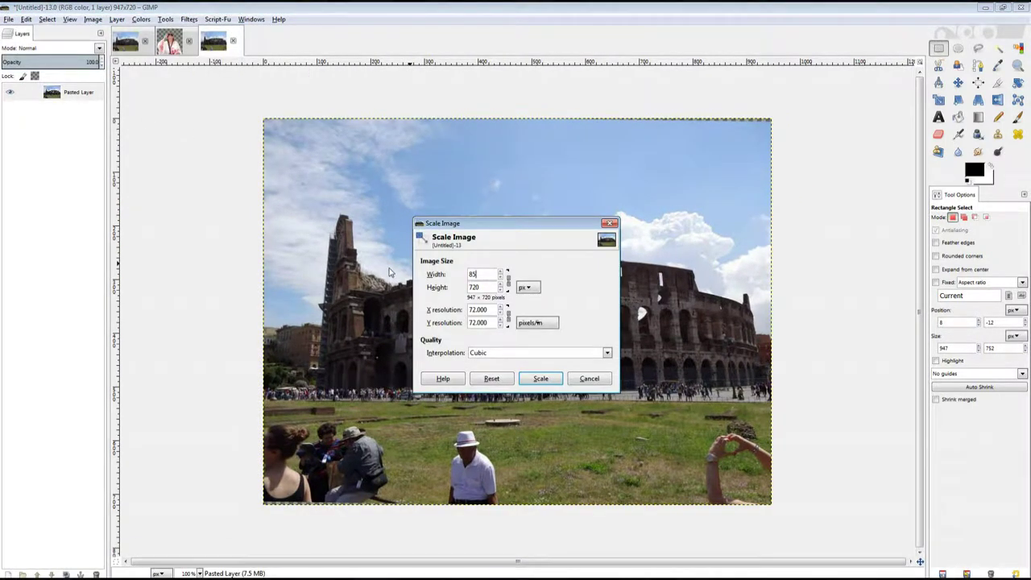
pyautogui.click(528, 377)
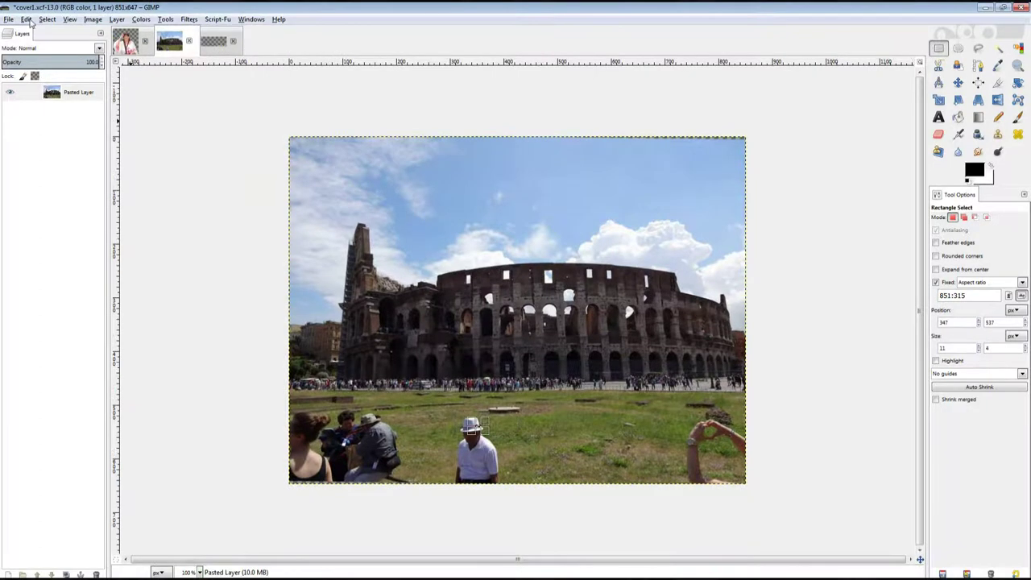
# Paste the Facebook profile overlay as its own layer and make Pasted Layer #1 active.
pyautogui.click(25, 19)
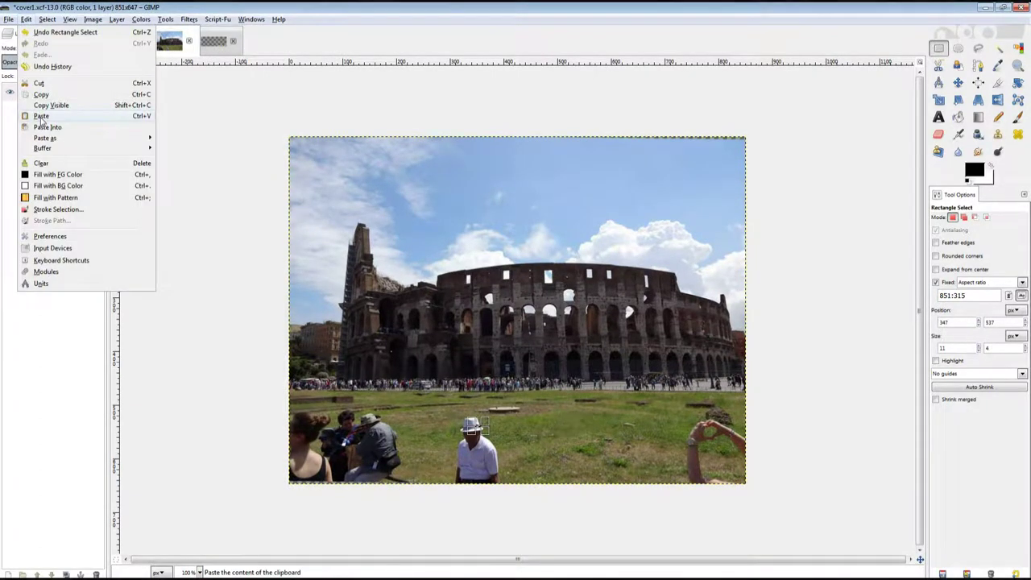
pyautogui.click(41, 117)
pyautogui.rightClick(82, 95)
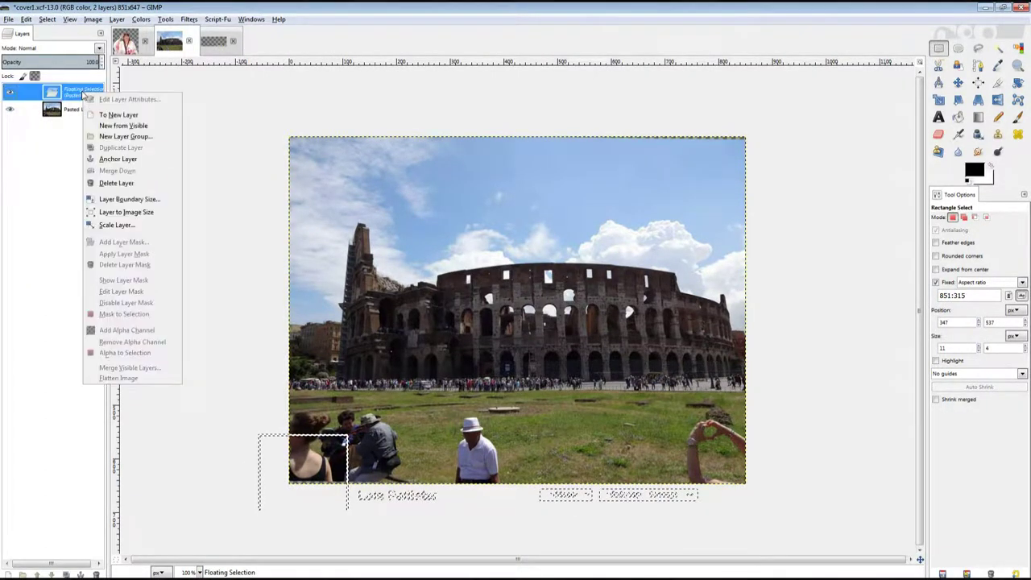
pyautogui.click(118, 114)
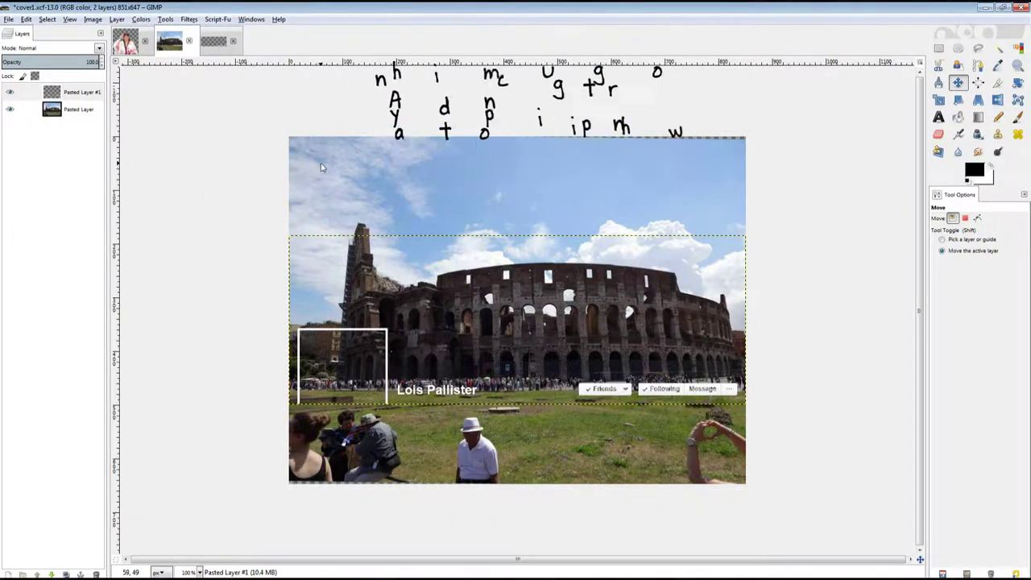
pyautogui.click(76, 94)
# Invert the current selection and reactivate Pasted Layer #1.
pyautogui.click(46, 22)
pyautogui.click(63, 56)
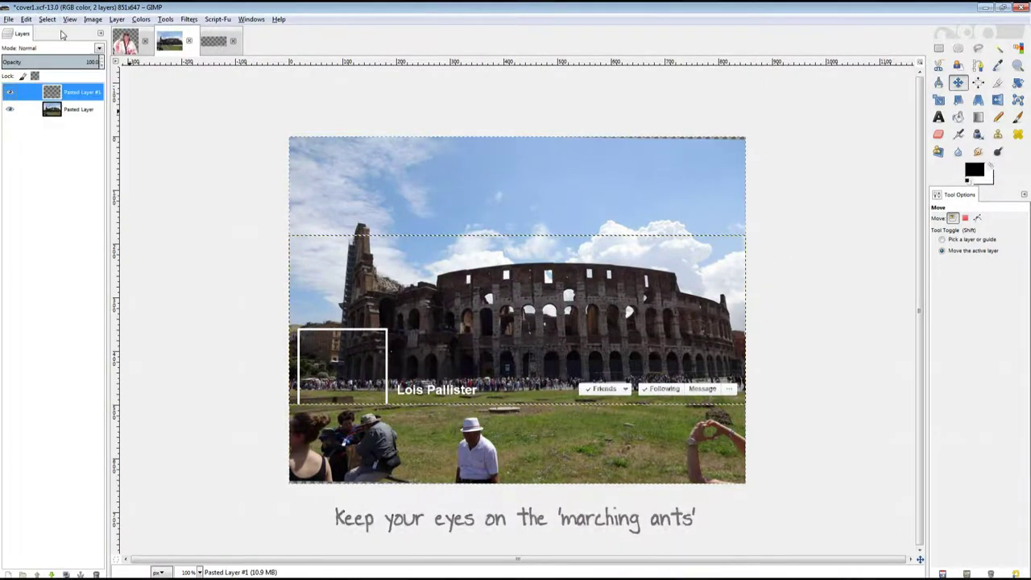
pyautogui.click(60, 114)
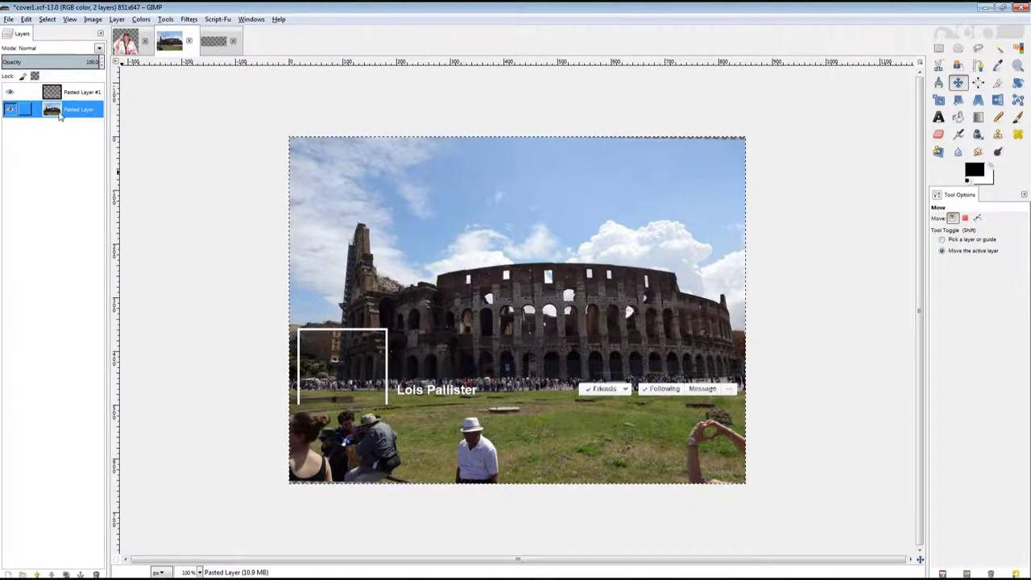
pyautogui.click(81, 92)
# Fuzzy-select the overlay's cover region at threshold 255, then activate the photo layer.
pyautogui.click(999, 47)
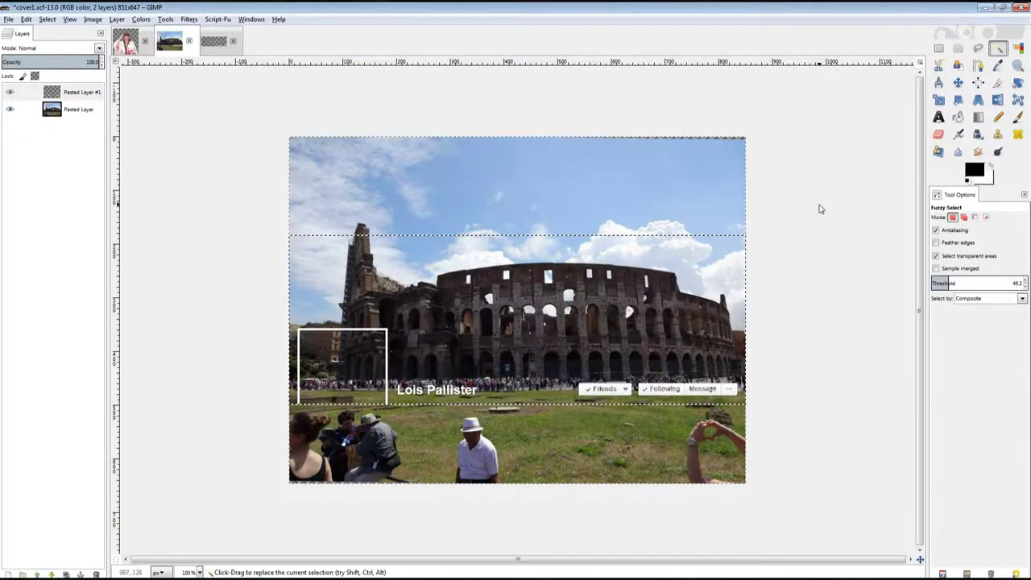
pyautogui.click(698, 297)
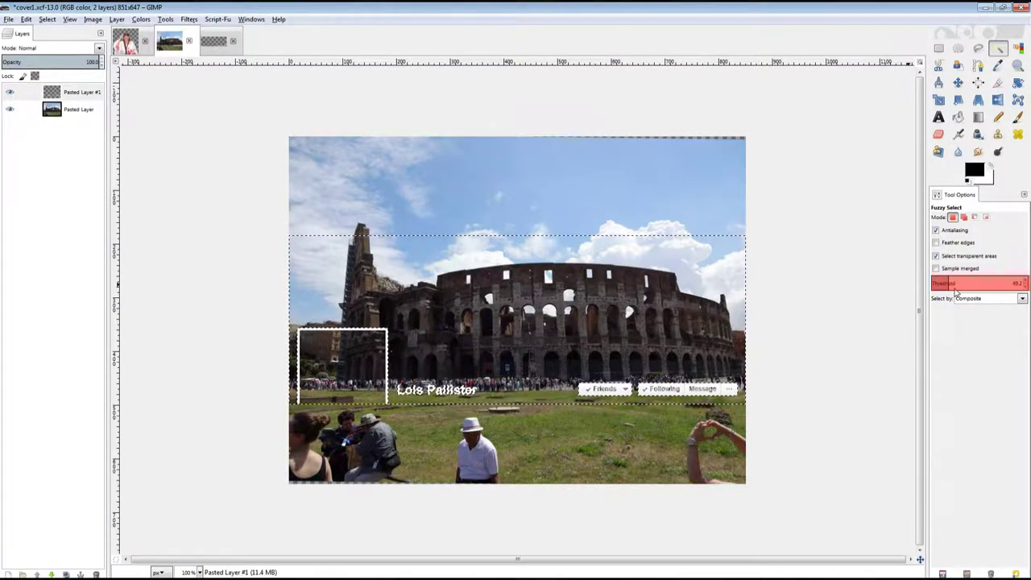
pyautogui.moveTo(953, 282); pyautogui.dragTo(1027, 283)
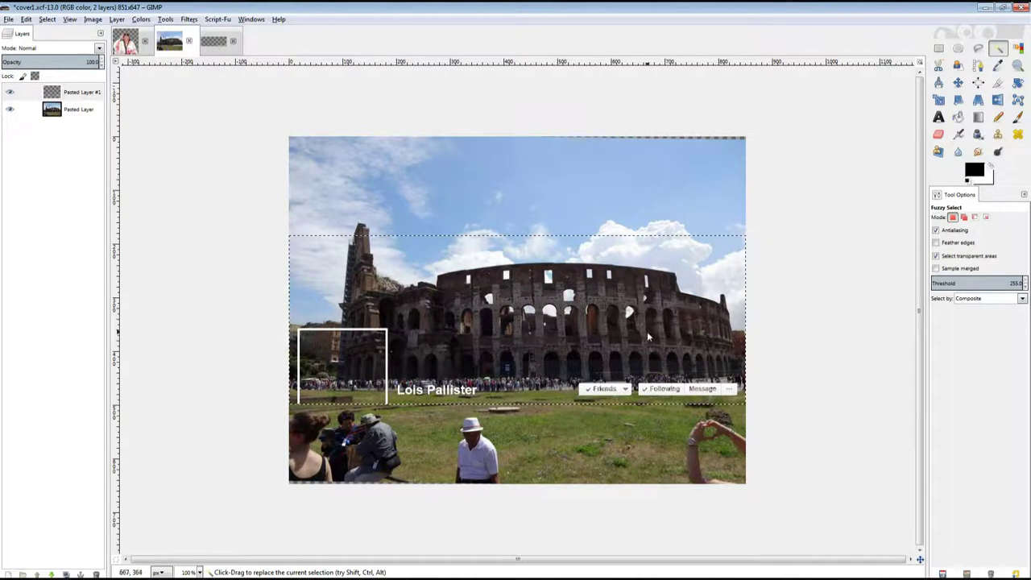
pyautogui.click(76, 112)
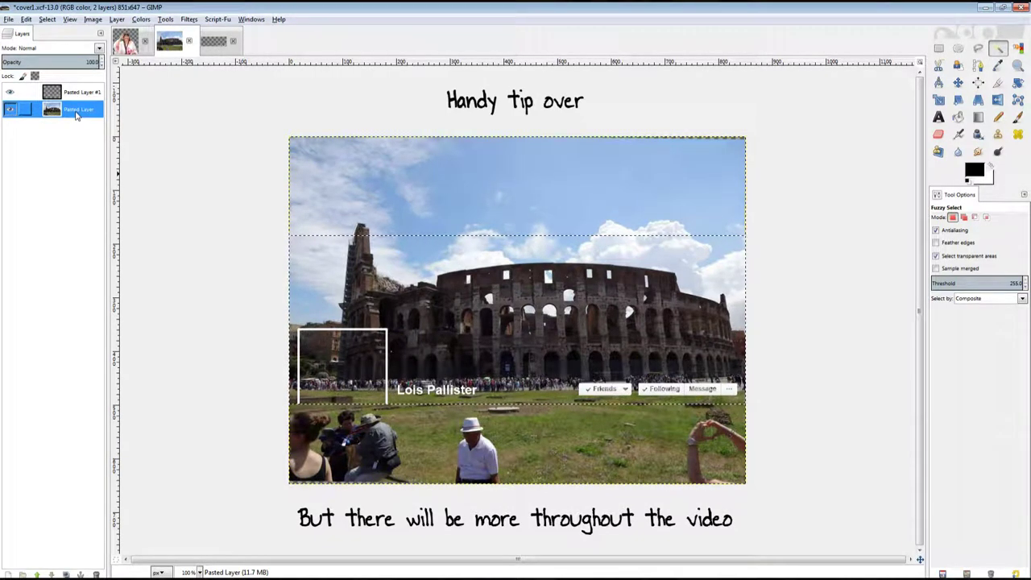
pyautogui.click(26, 18)
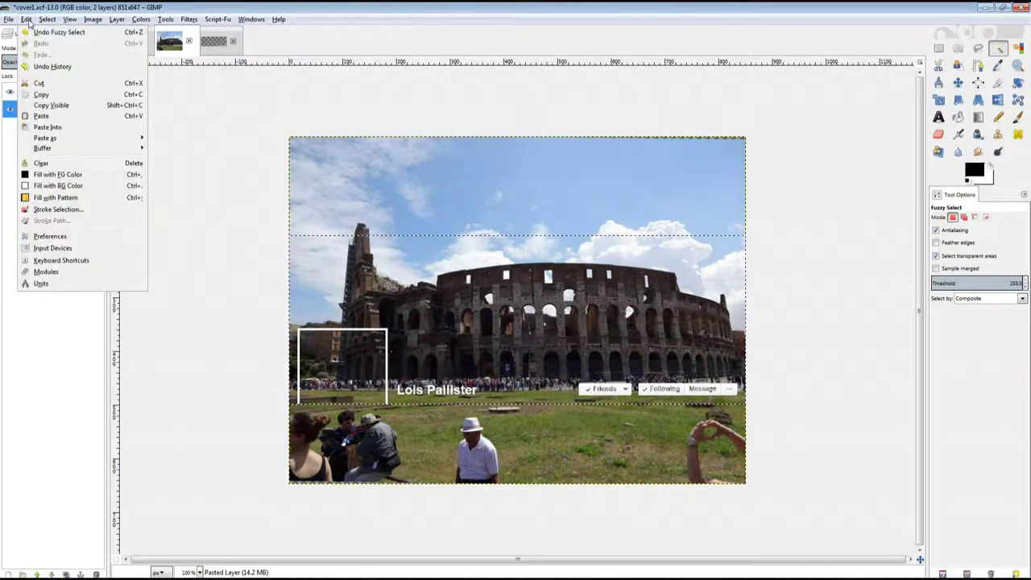
# Cut the band into a new image, add the overlay as Pasted Layer #1, and save as cover2.
pyautogui.click(37, 83)
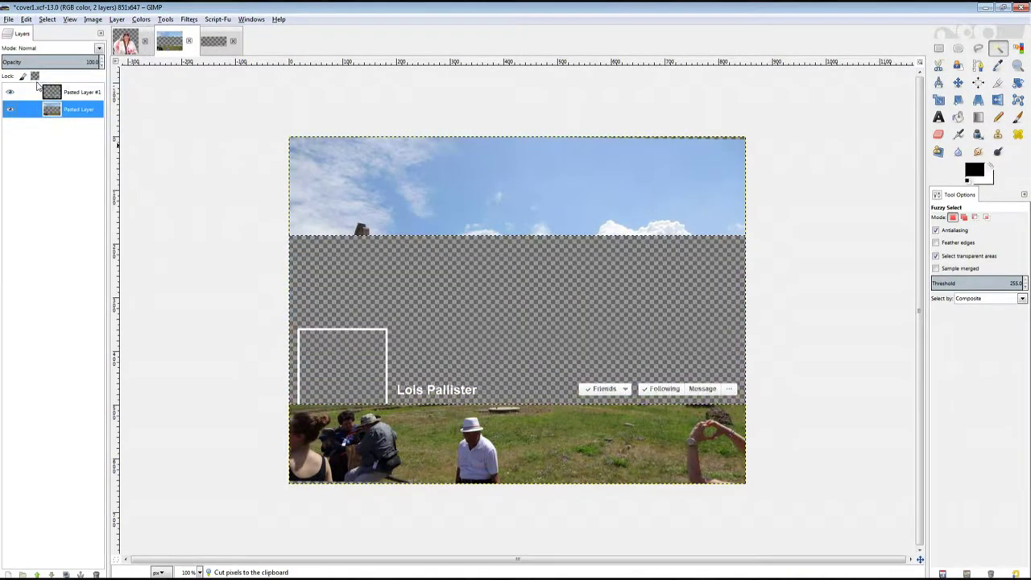
pyautogui.click(9, 19)
pyautogui.moveTo(27, 49)
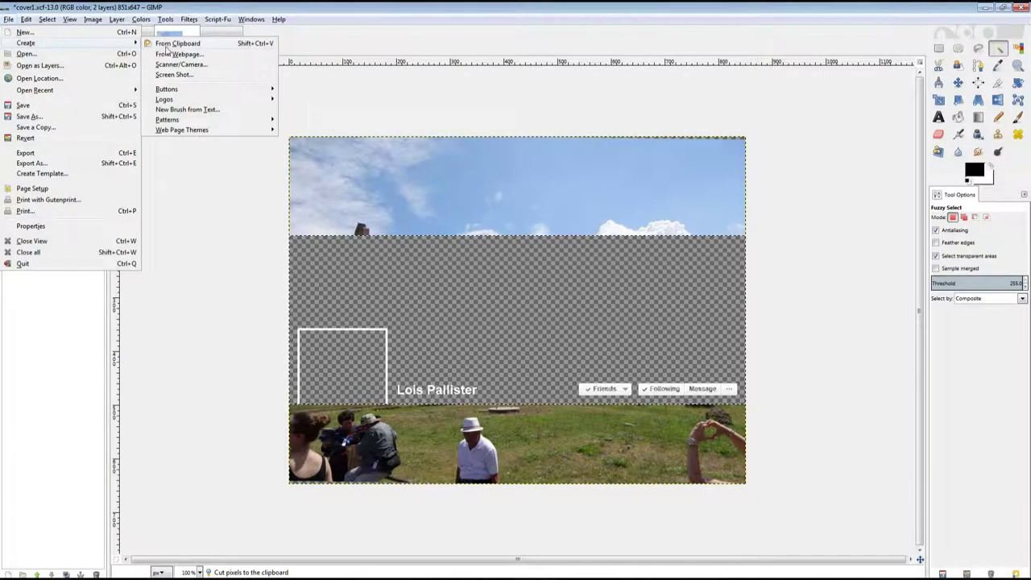
pyautogui.click(168, 45)
pyautogui.click(25, 18)
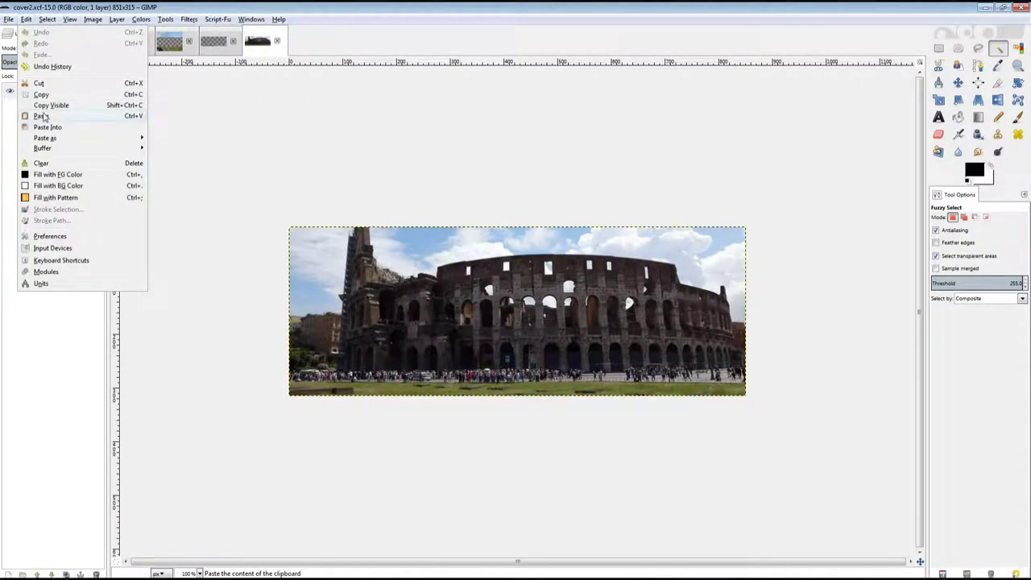
pyautogui.click(42, 116)
pyautogui.rightClick(50, 87)
pyautogui.click(74, 121)
pyautogui.hotkey('ctrl', 's')
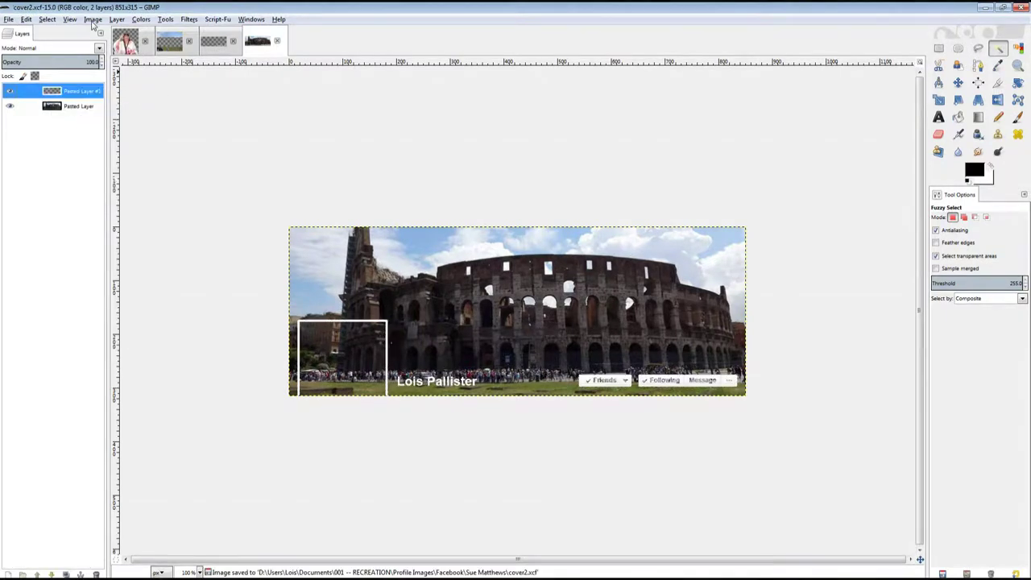
# Enlarge the cover2 canvas to 851×337.
pyautogui.click(92, 19)
pyautogui.click(115, 69)
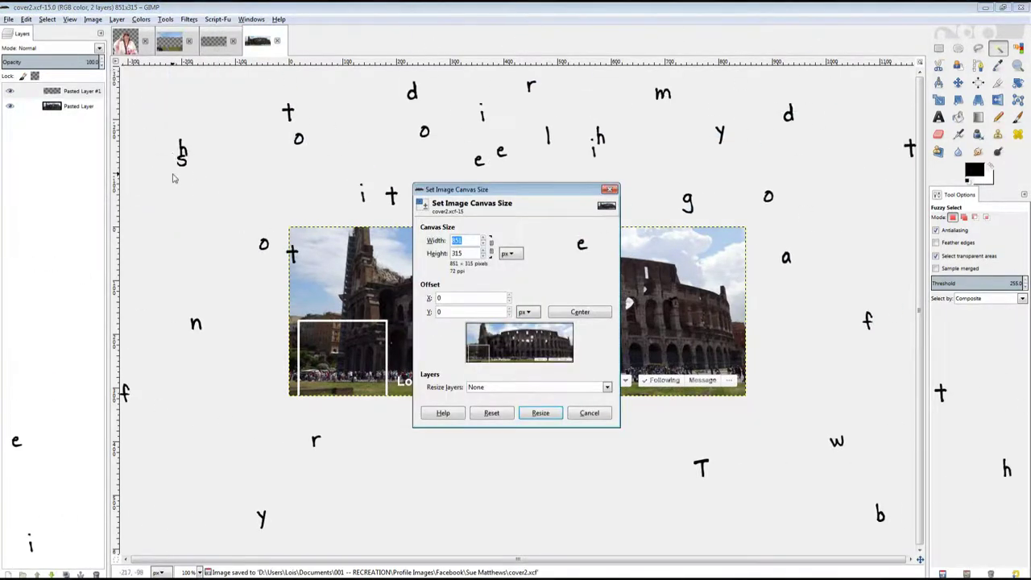
pyautogui.press('Tab')
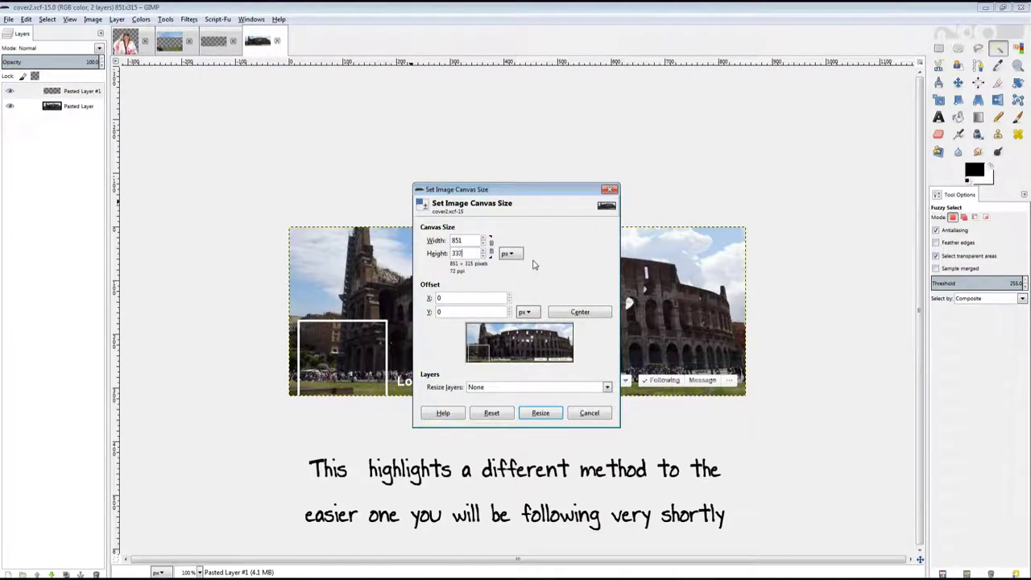
pyautogui.write('337')
pyautogui.press('Tab')
pyautogui.click(541, 416)
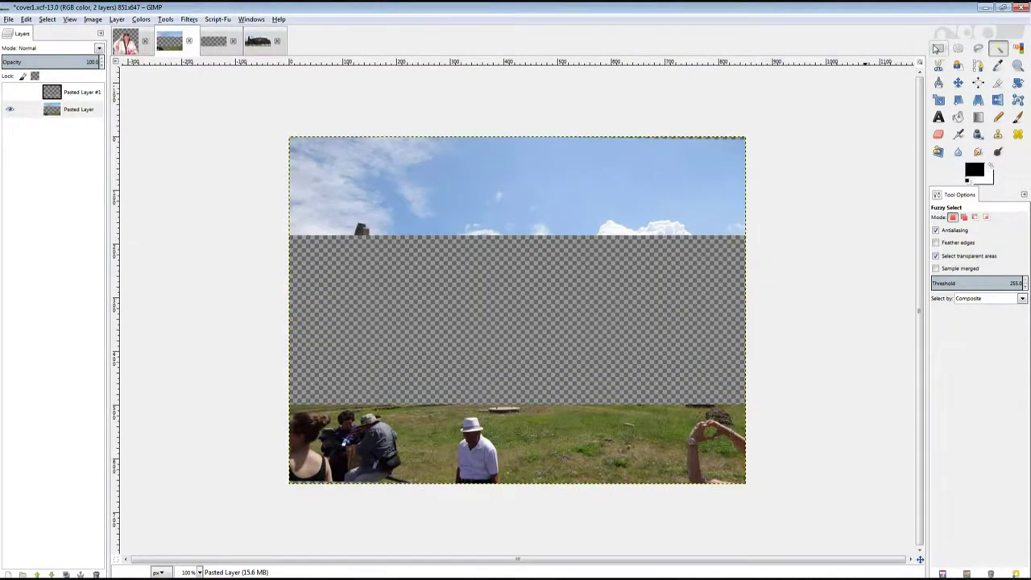
# Cut the bottom strip from cover1 and paste it into cover2 as Pasted Layer #2.
pyautogui.click(939, 49)
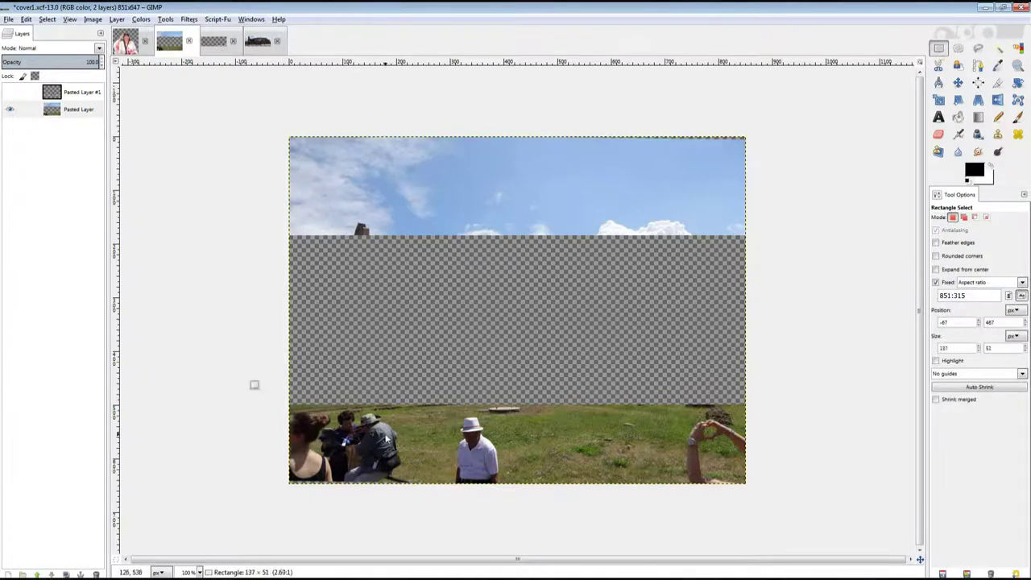
pyautogui.moveTo(253, 388); pyautogui.dragTo(786, 514)
pyautogui.click(26, 18)
pyautogui.click(39, 83)
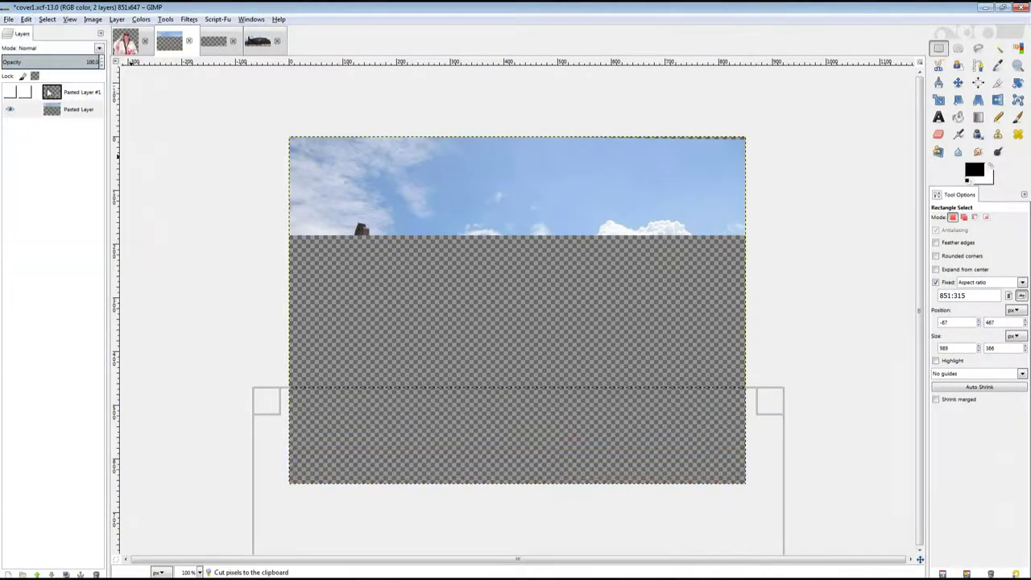
pyautogui.click(258, 40)
pyautogui.click(26, 18)
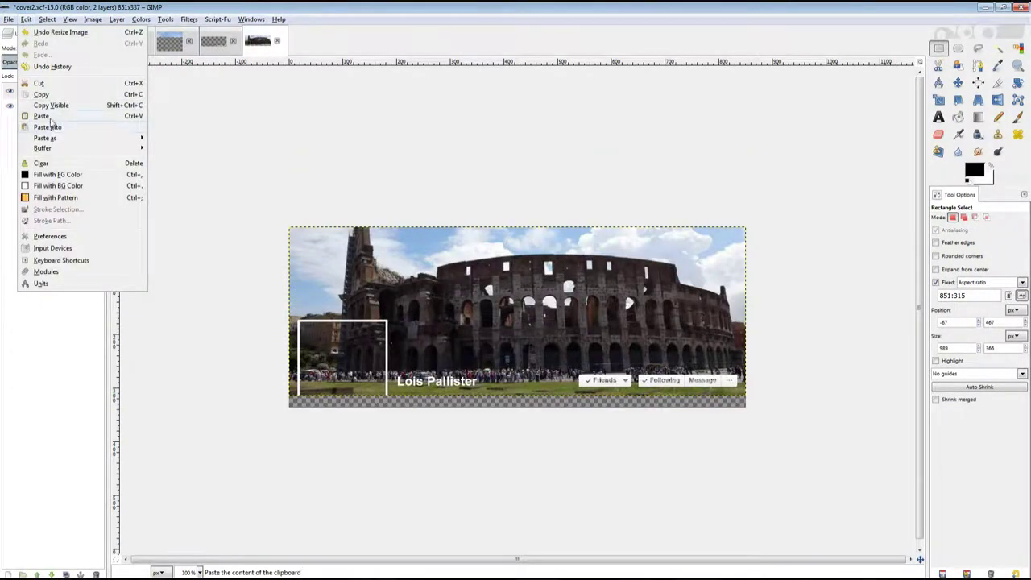
pyautogui.click(49, 117)
pyautogui.rightClick(76, 92)
pyautogui.click(101, 120)
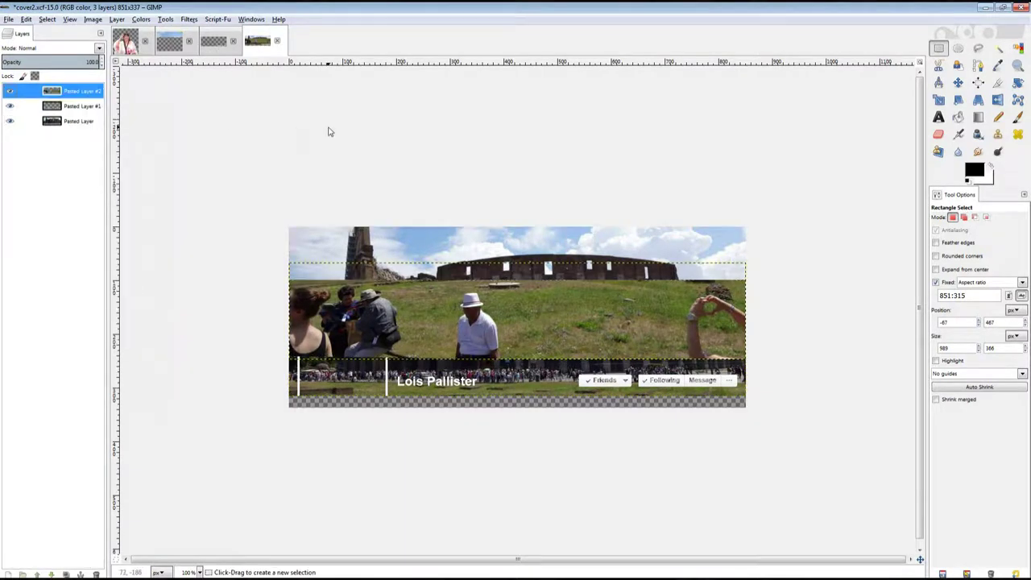
# Nudge Pasted Layer #2 down, stack Pasted Layer #1 above it, and merge visible layers.
pyautogui.click(958, 82)
pyautogui.hotkey('shift', 'Down')
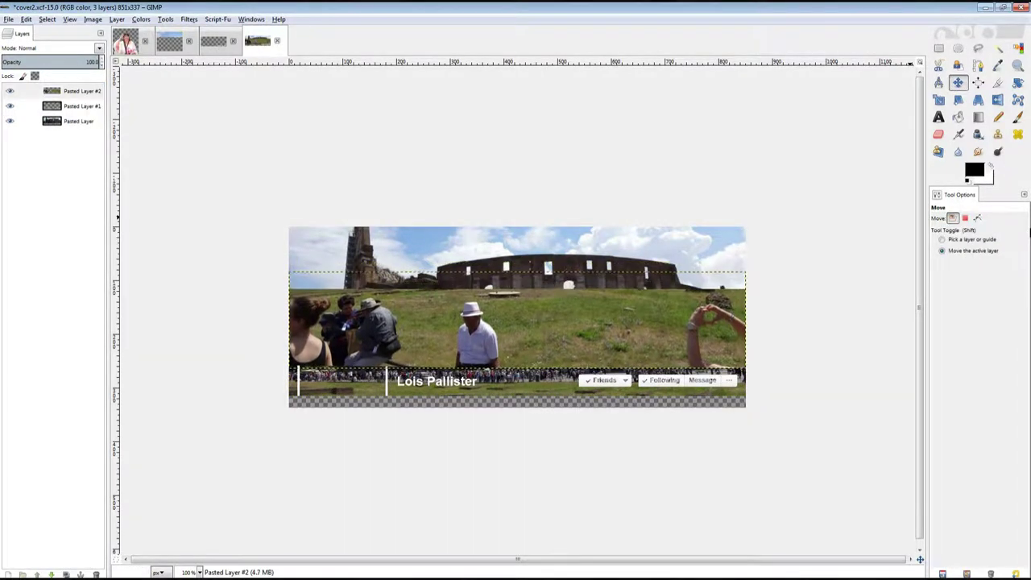
pyautogui.hotkey('shift', 'Down')
pyautogui.hotkey('shift', 'Down')
pyautogui.hotkey('shift', 'Down')
pyautogui.hotkey('shift', 'Down')
pyautogui.hotkey('shift', 'Down')
pyautogui.hotkey('shift', 'Down')
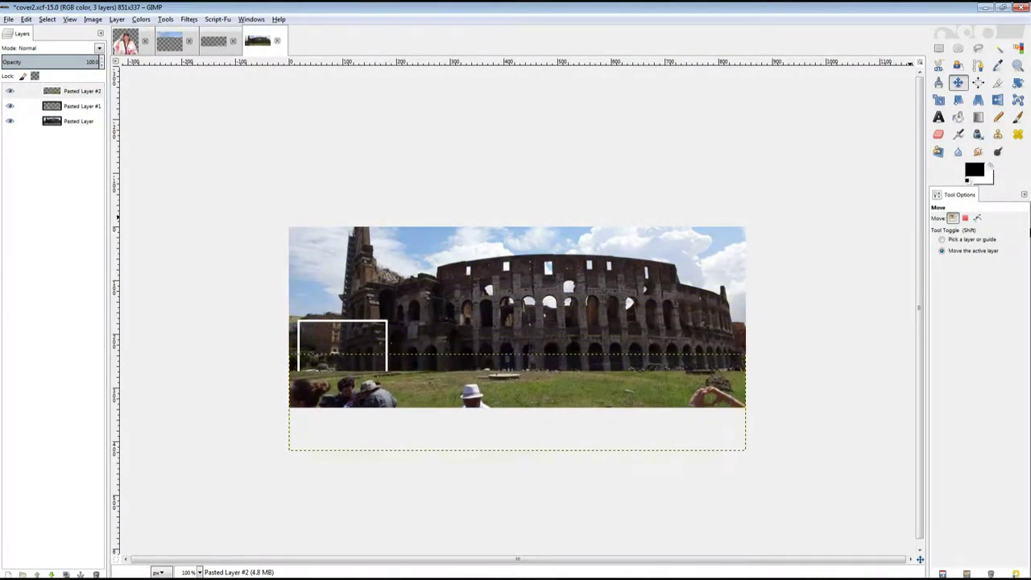
pyautogui.moveTo(76, 105); pyautogui.dragTo(16, 96)
pyautogui.click(100, 33)
pyautogui.moveTo(137, 39)
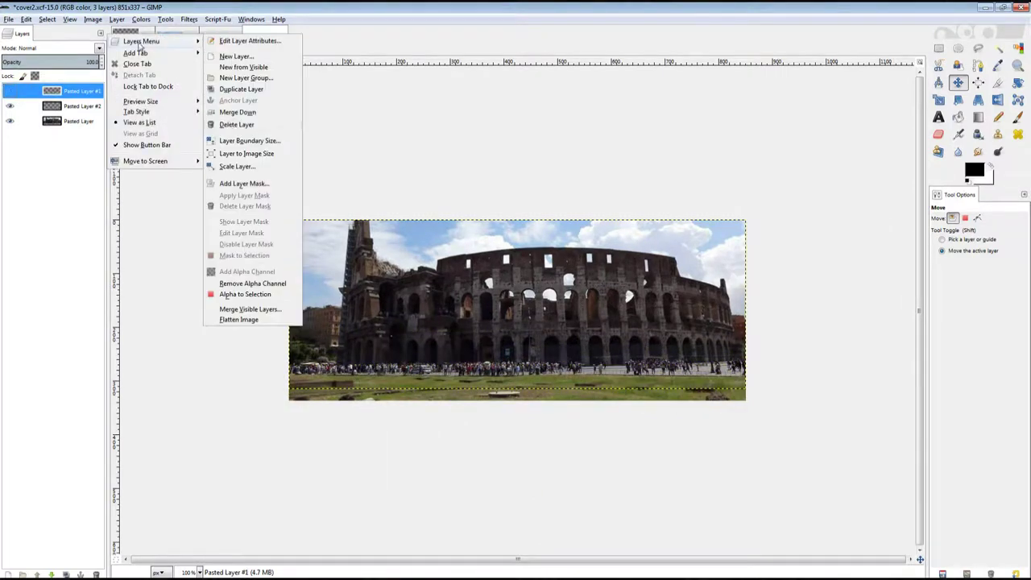
pyautogui.click(230, 305)
# Confirm the merge and place a fixed-size 160×160 selection over the profile frame.
pyautogui.click(159, 227)
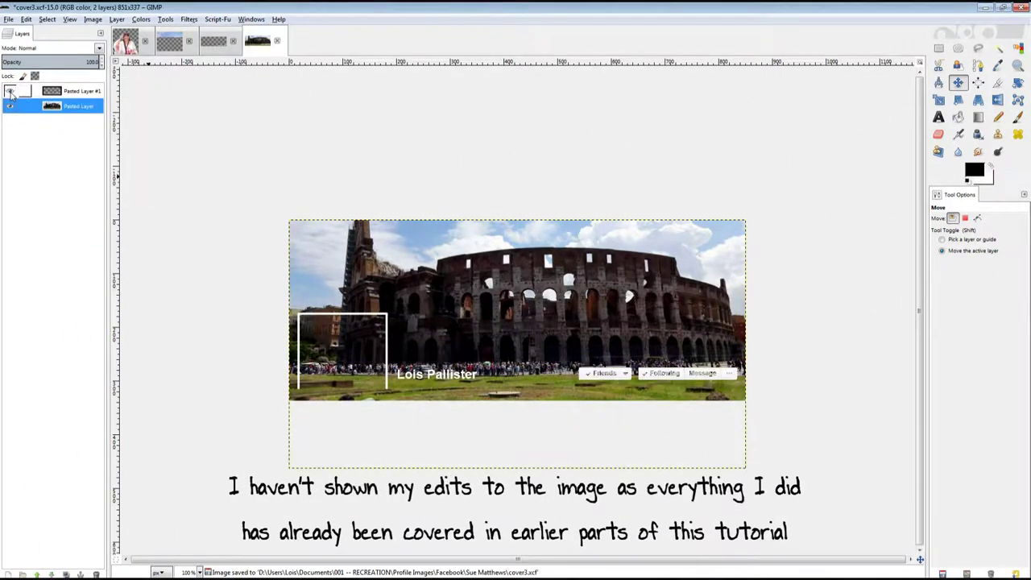
pyautogui.click(939, 47)
pyautogui.click(1021, 283)
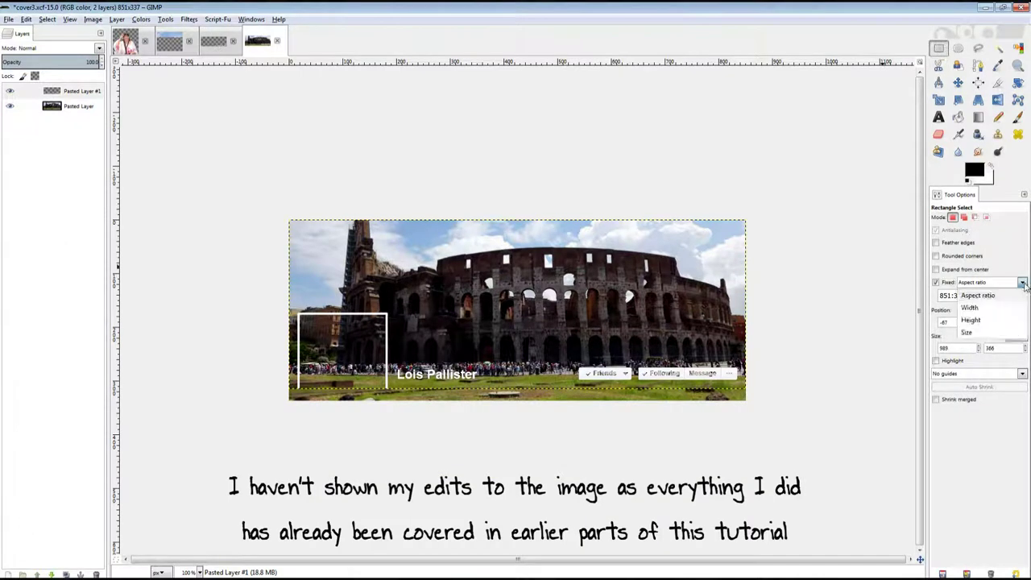
pyautogui.click(967, 332)
pyautogui.doubleClick(971, 295)
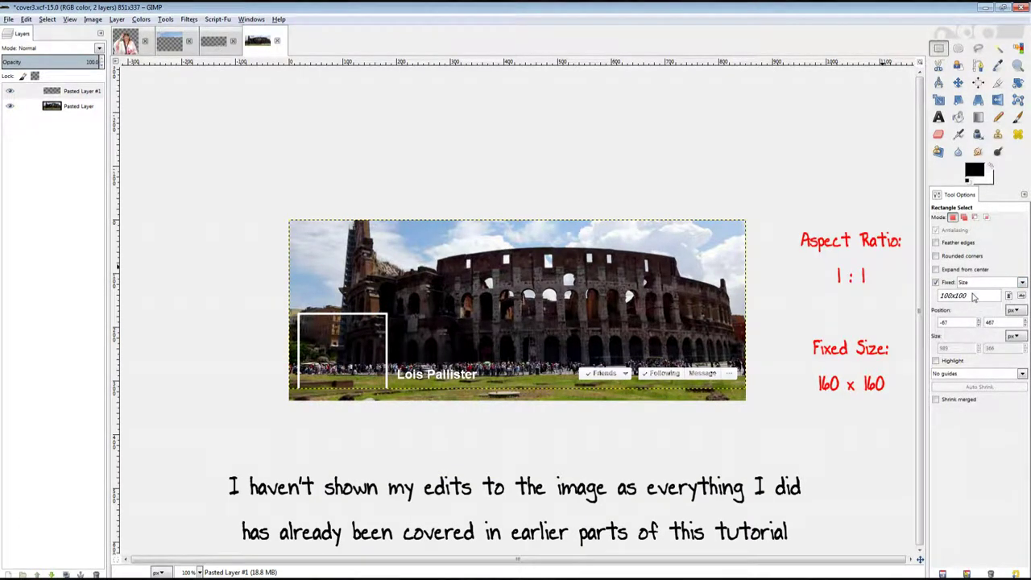
pyautogui.write('160x160')
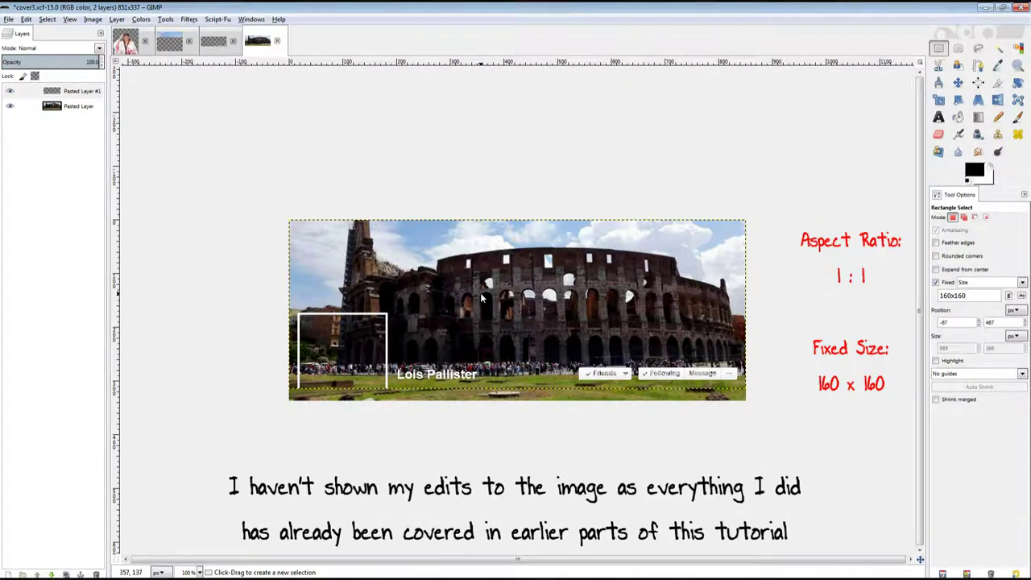
pyautogui.click(315, 332)
pyautogui.moveTo(315, 331); pyautogui.dragTo(343, 353)
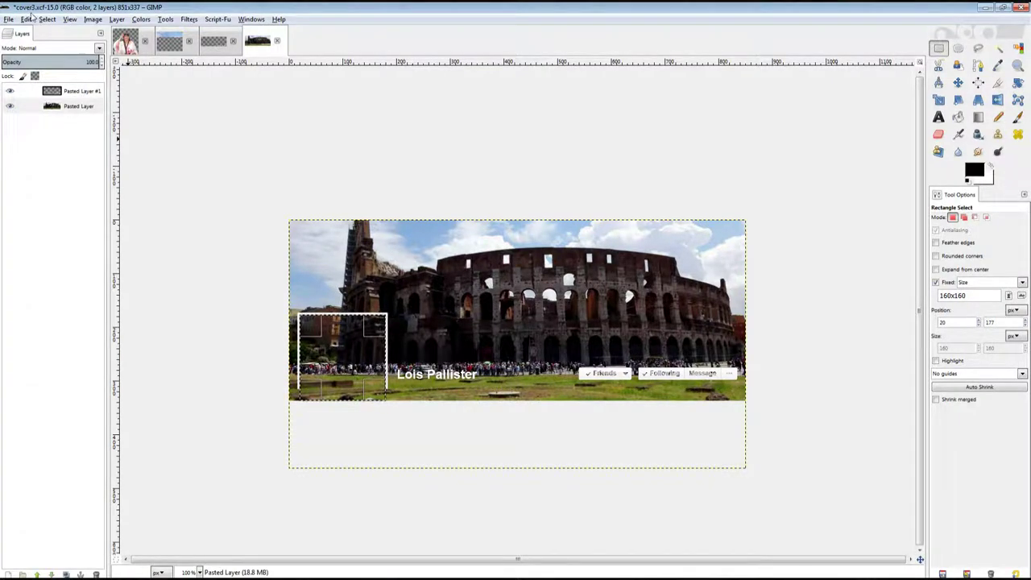
# Copy the square into a new image and scale it to 180×180.
pyautogui.click(27, 20)
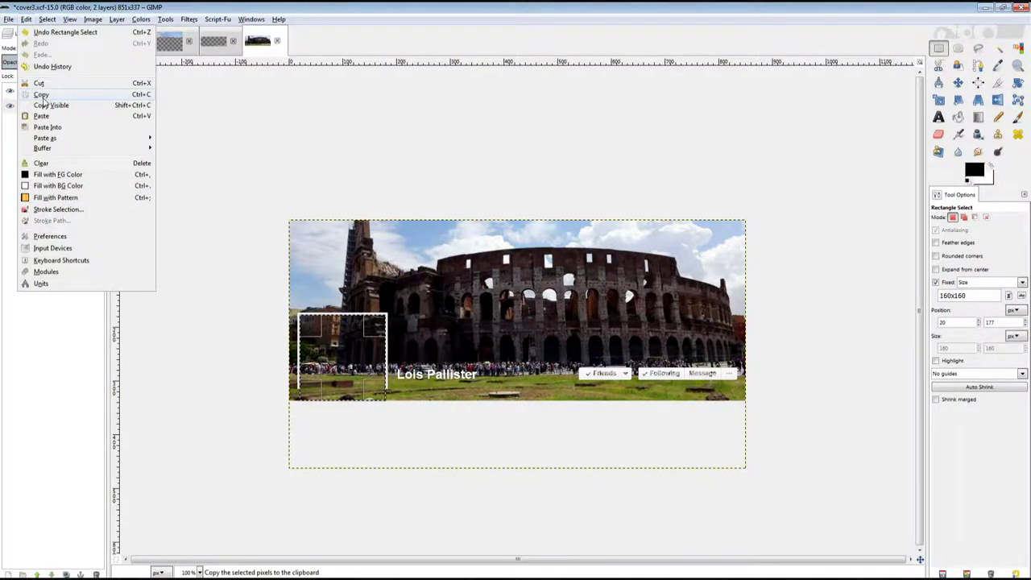
pyautogui.click(32, 93)
pyautogui.click(9, 20)
pyautogui.moveTo(18, 42)
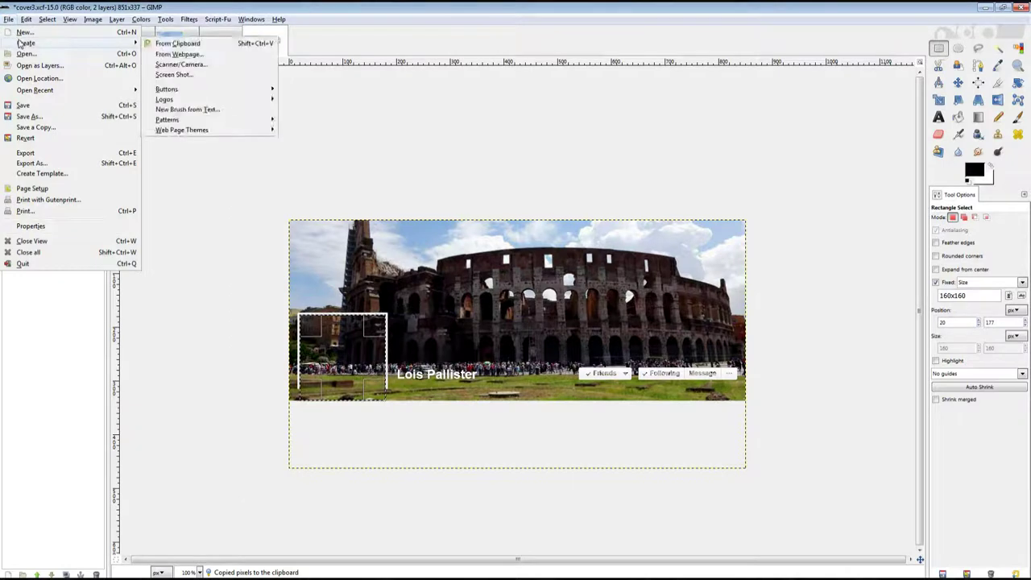
pyautogui.click(149, 43)
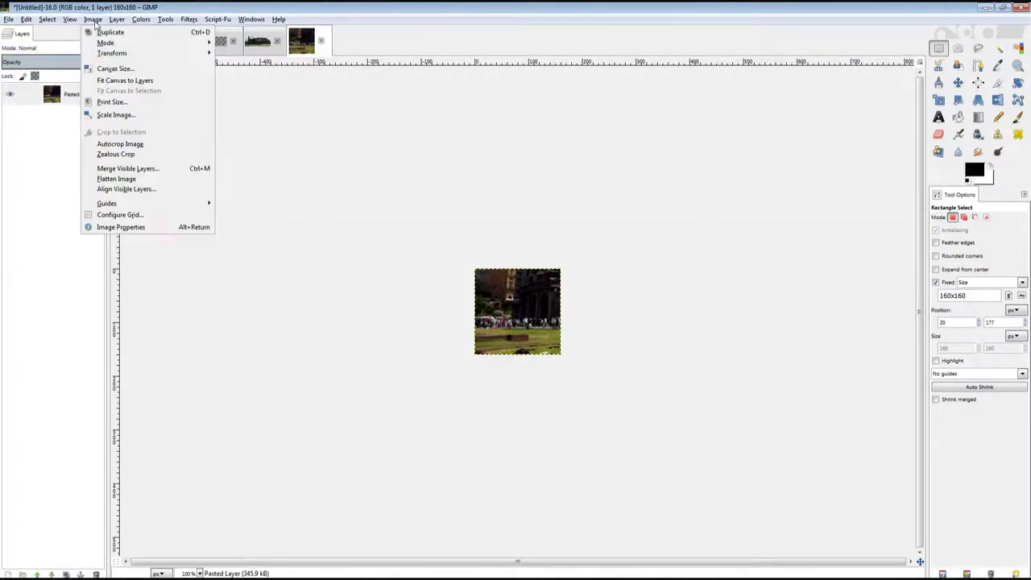
pyautogui.click(116, 114)
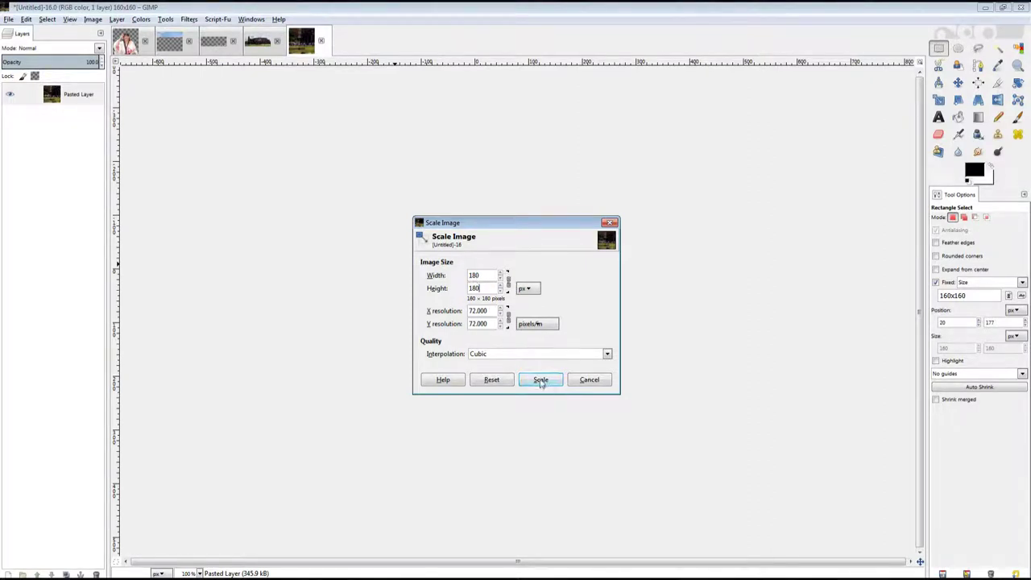
pyautogui.click(541, 380)
# Scale the woman's cut-out photo down to 180×180.
pyautogui.click(127, 44)
pyautogui.click(93, 19)
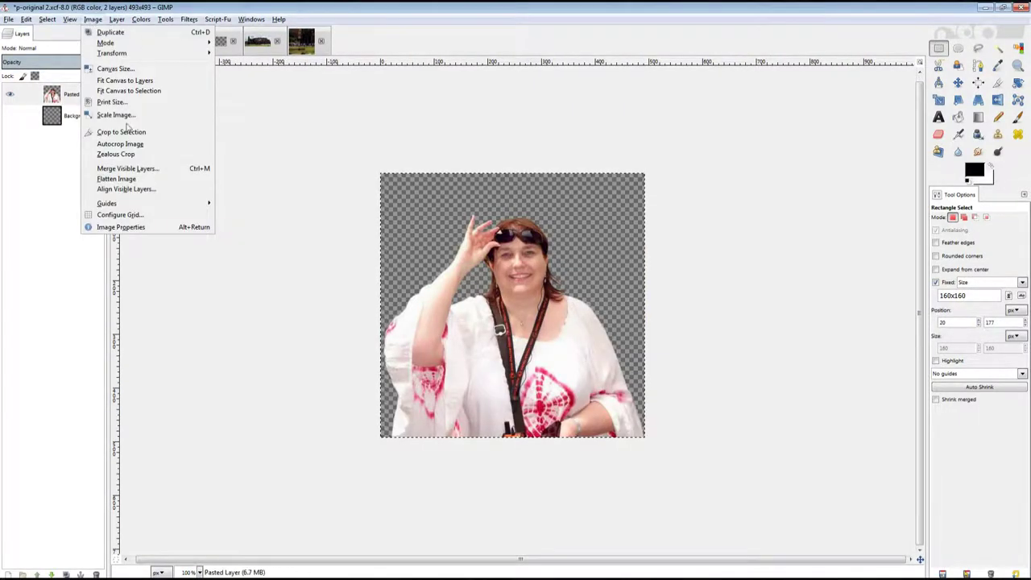
pyautogui.click(121, 114)
pyautogui.write('180')
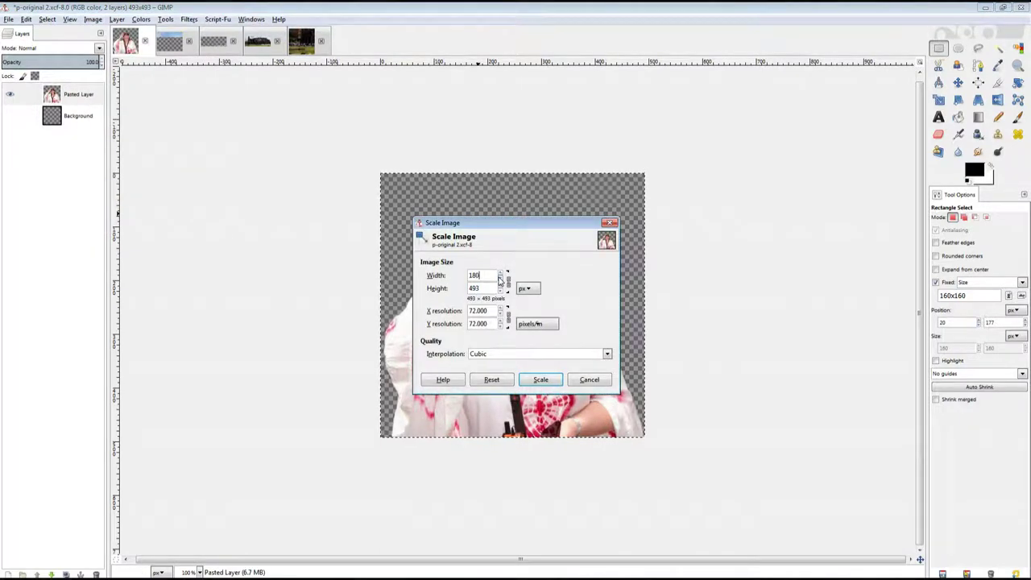
pyautogui.click(540, 380)
# Copy the whole resized photo and paste it onto the building square as a new layer.
pyautogui.click(47, 20)
pyautogui.click(56, 33)
pyautogui.click(26, 20)
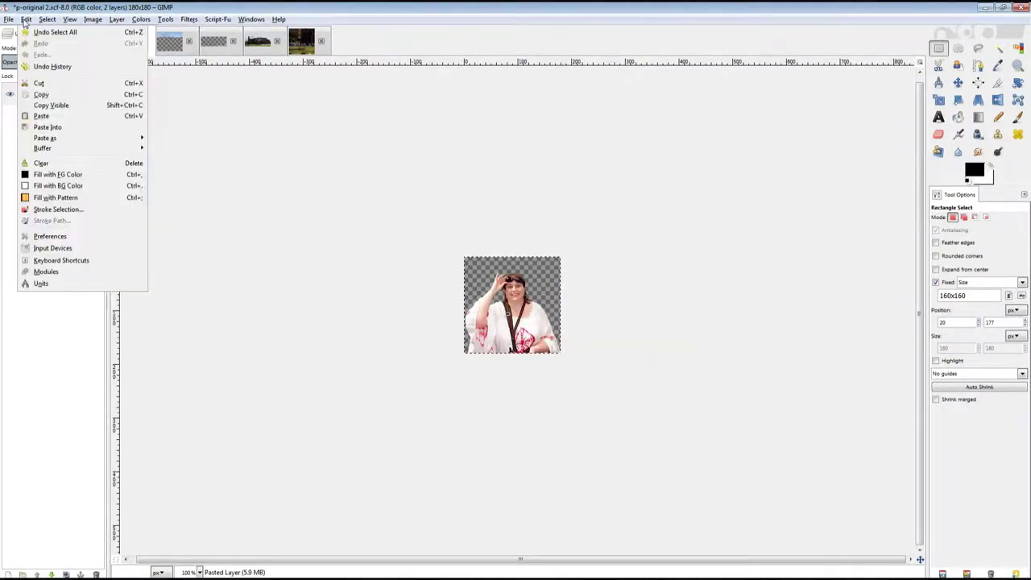
pyautogui.click(40, 93)
pyautogui.hotkey('alt', '5')
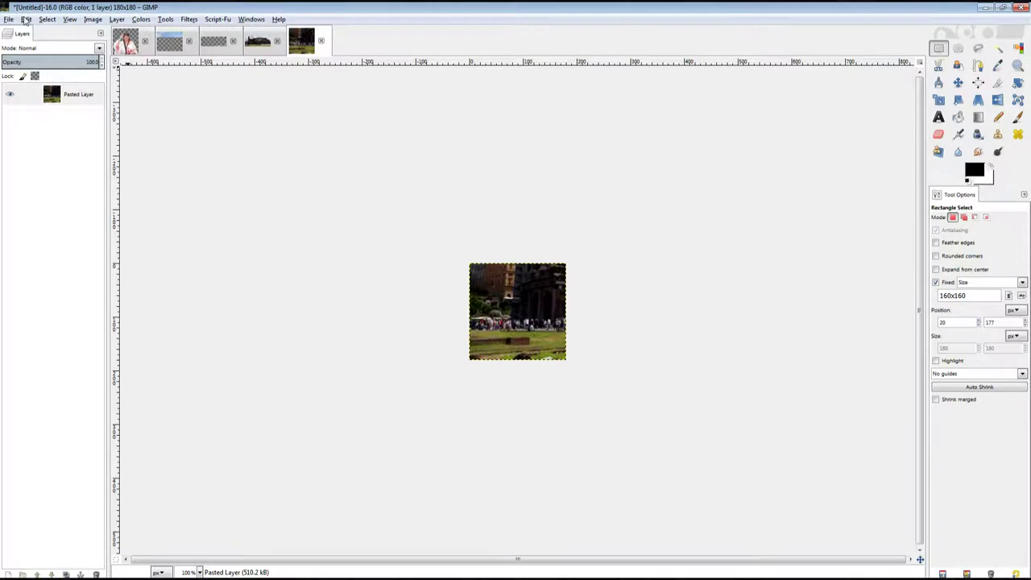
pyautogui.click(26, 20)
pyautogui.click(36, 117)
pyautogui.rightClick(80, 95)
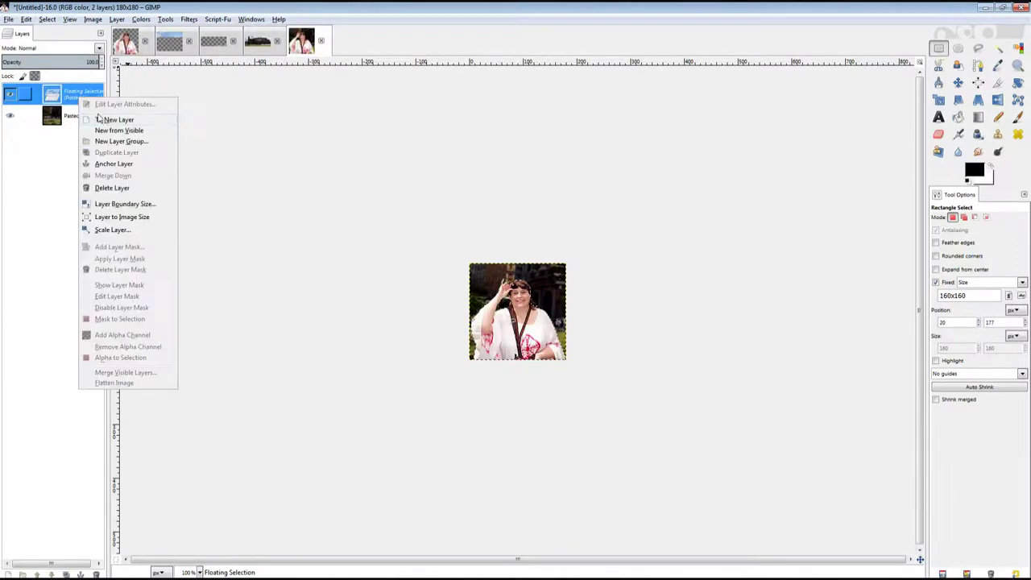
pyautogui.click(113, 119)
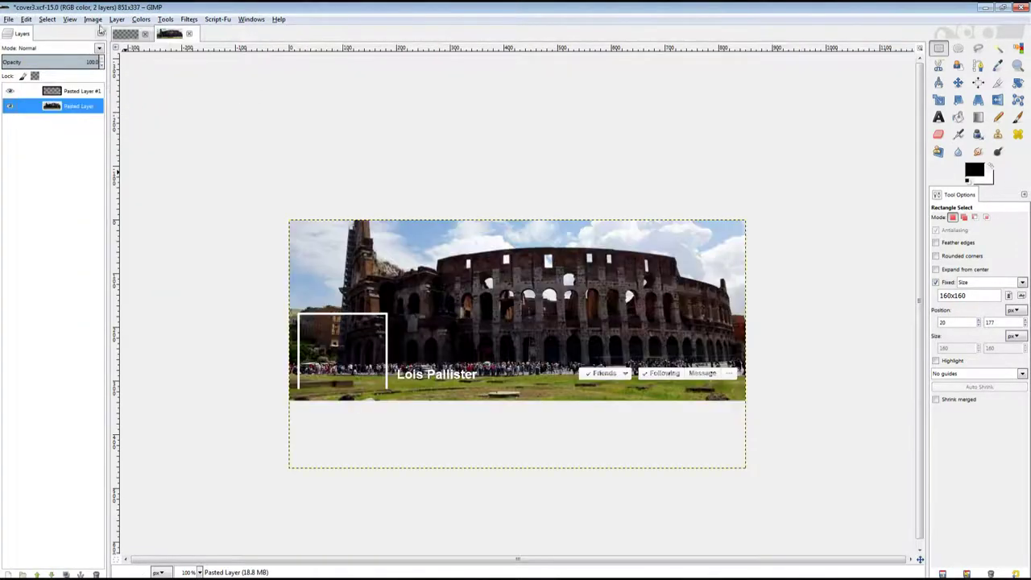
# Resize the cover canvas to 851×315.
pyautogui.click(92, 20)
pyautogui.click(112, 70)
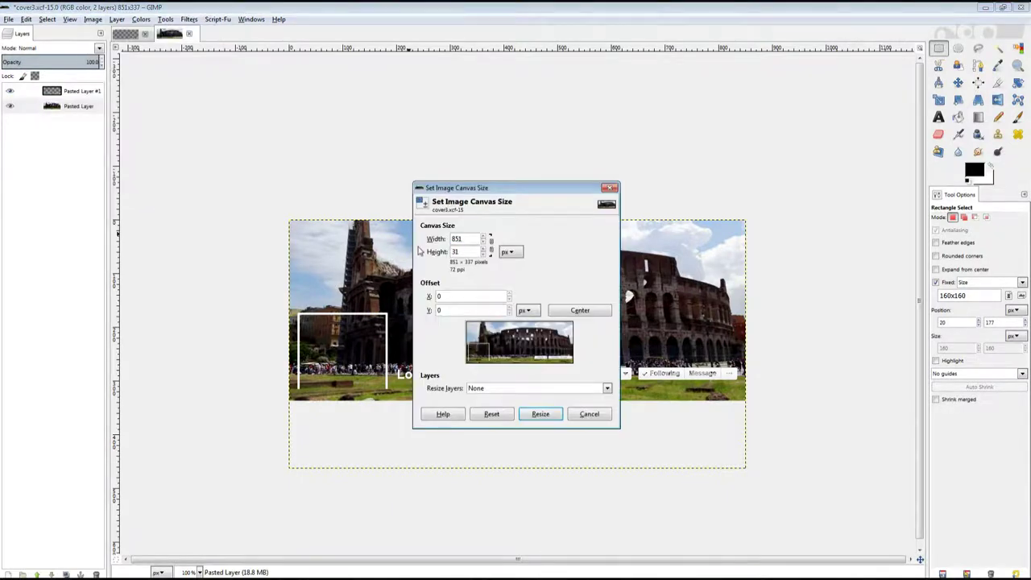
pyautogui.click(541, 417)
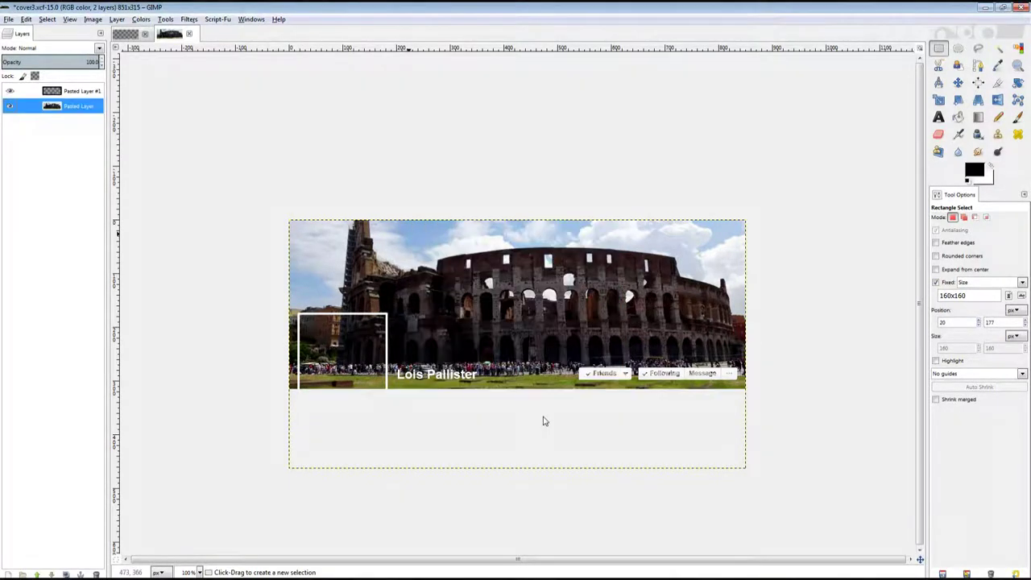
# Copy the resized cover and start a new image from the clipboard.
pyautogui.click(27, 19)
pyautogui.click(30, 23)
pyautogui.click(26, 19)
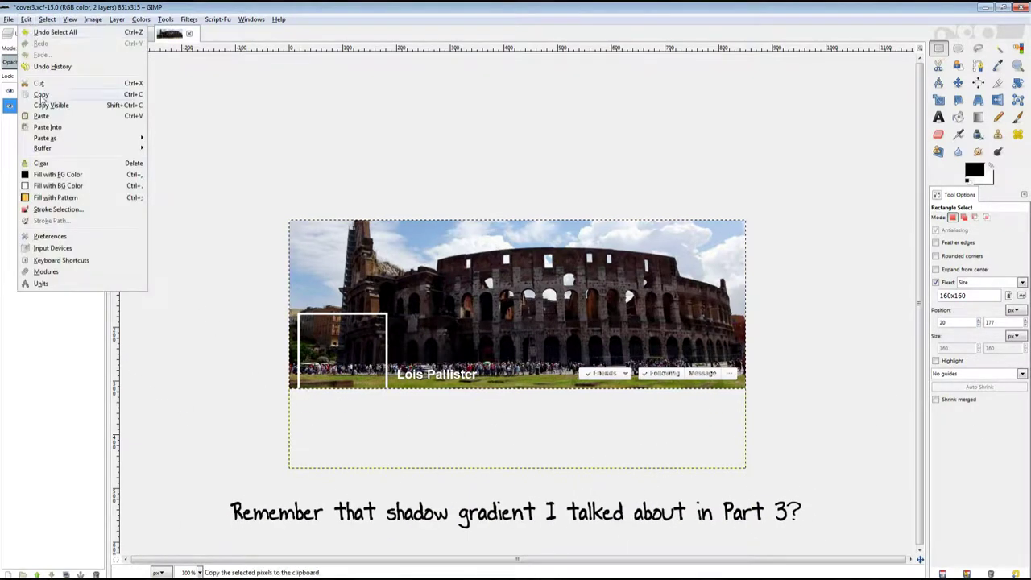
pyautogui.click(36, 92)
pyautogui.click(8, 20)
pyautogui.moveTo(22, 45)
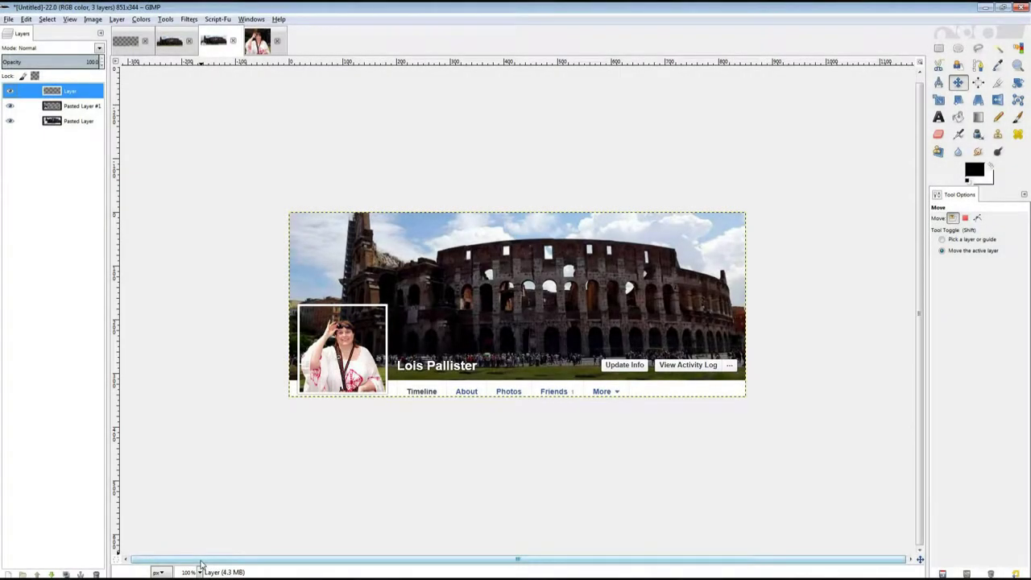
# At 200% zoom, draw a dark gradient upward over the photo's lower part.
pyautogui.click(199, 571)
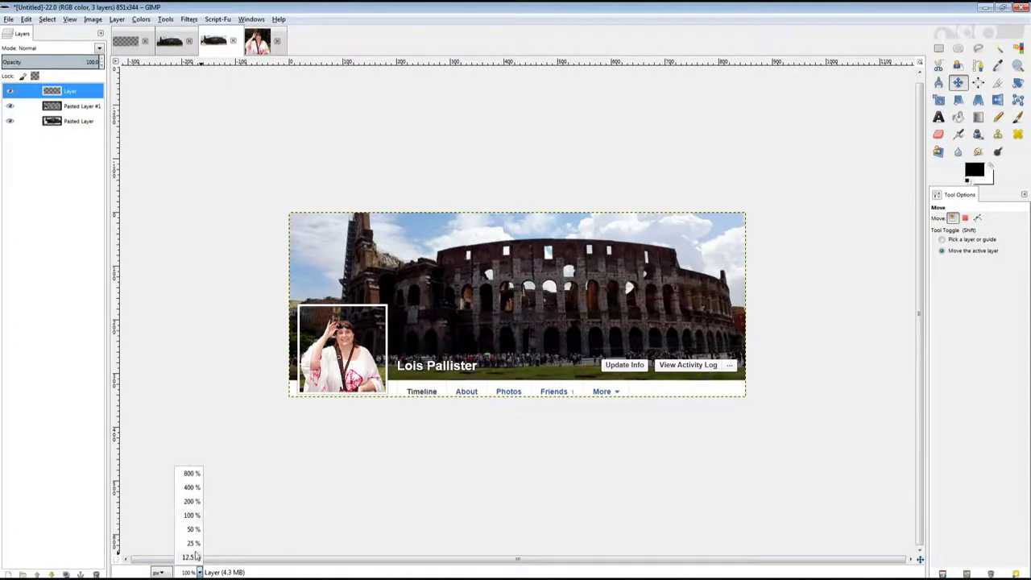
pyautogui.click(192, 501)
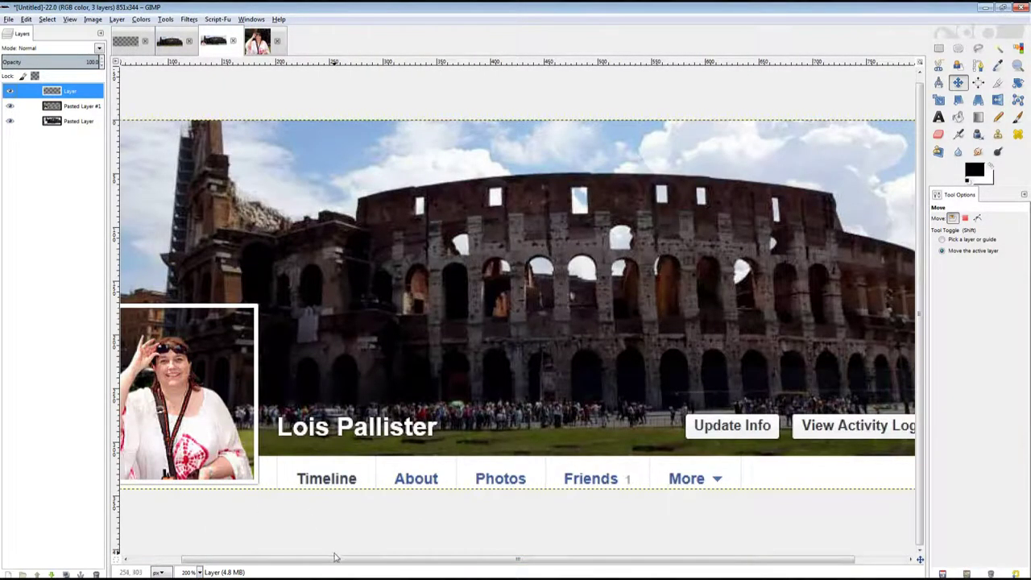
pyautogui.moveTo(336, 559); pyautogui.dragTo(179, 548)
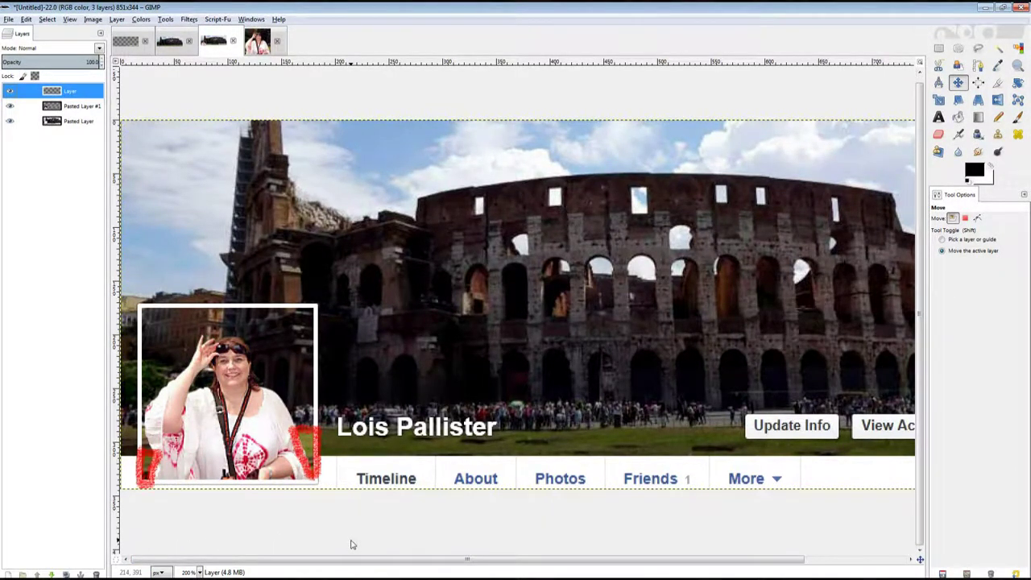
pyautogui.click(939, 48)
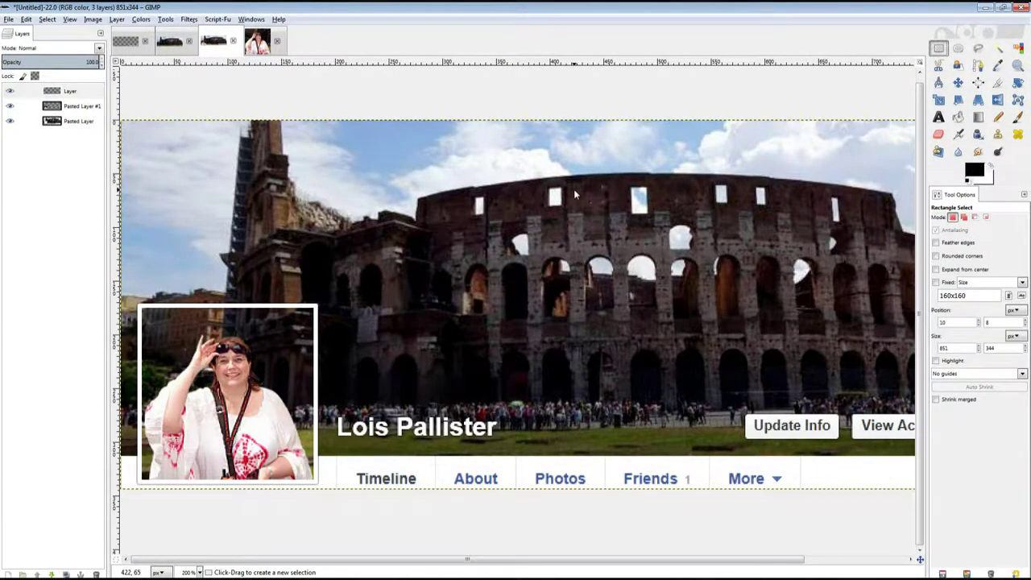
pyautogui.press('l')
pyautogui.moveTo(234, 483); pyautogui.dragTo(236, 408)
# Lower the photo layer's opacity to soften the shadow.
pyautogui.press('m')
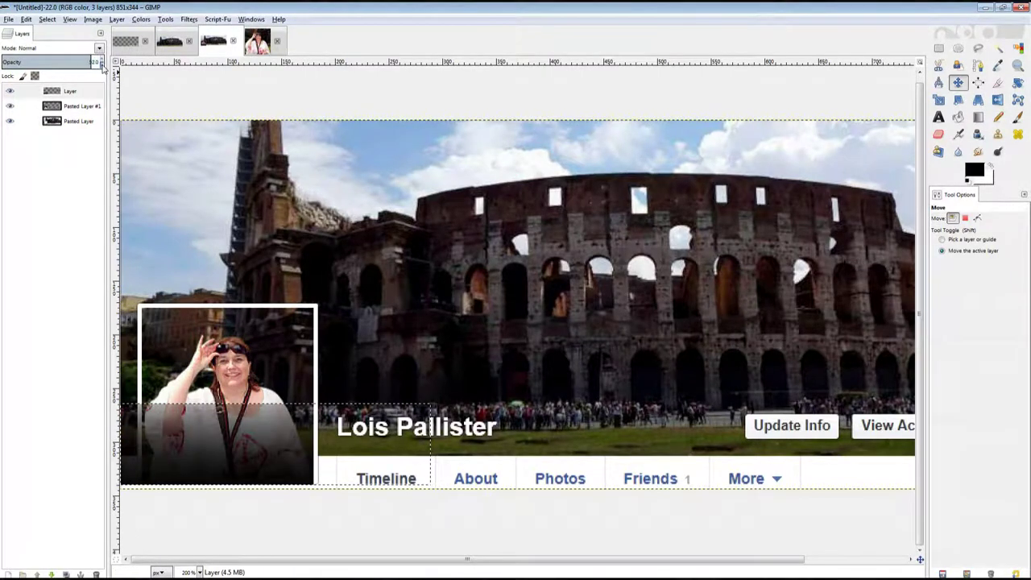
pyautogui.click(101, 66)
pyautogui.click(102, 66)
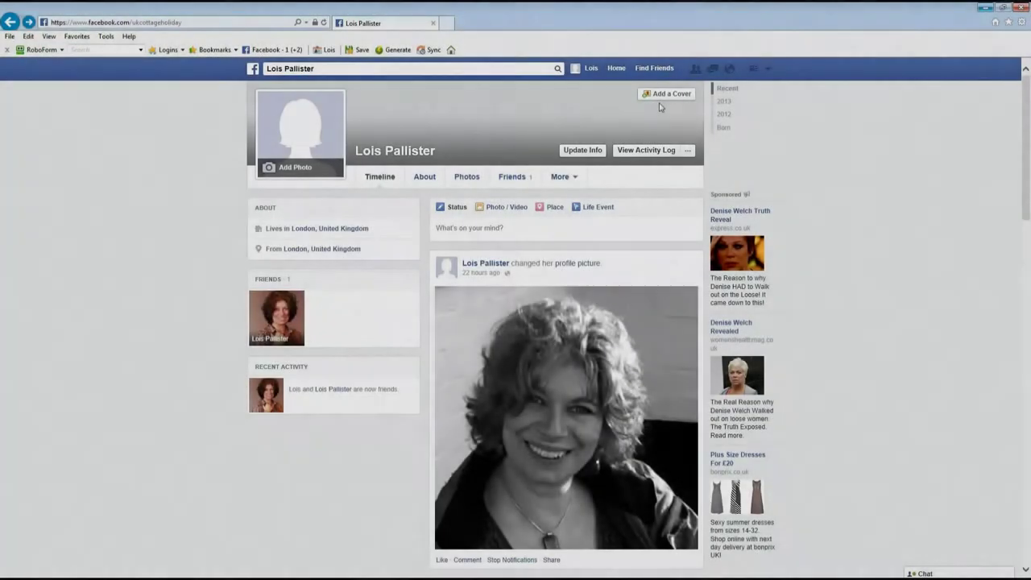
# Upload White cover.png as the cover photo and save it.
pyautogui.click(660, 94)
pyautogui.click(636, 142)
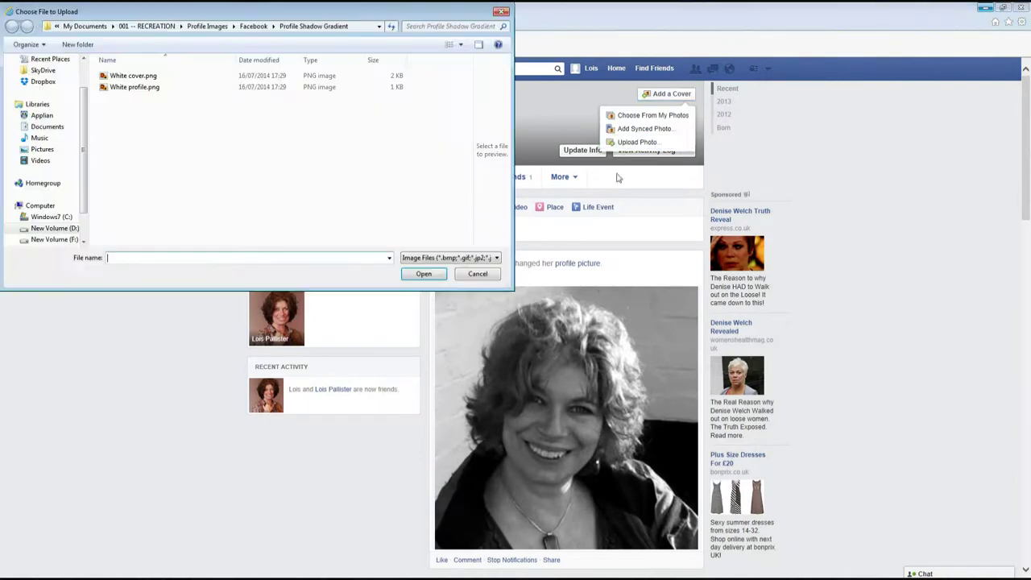
pyautogui.doubleClick(133, 75)
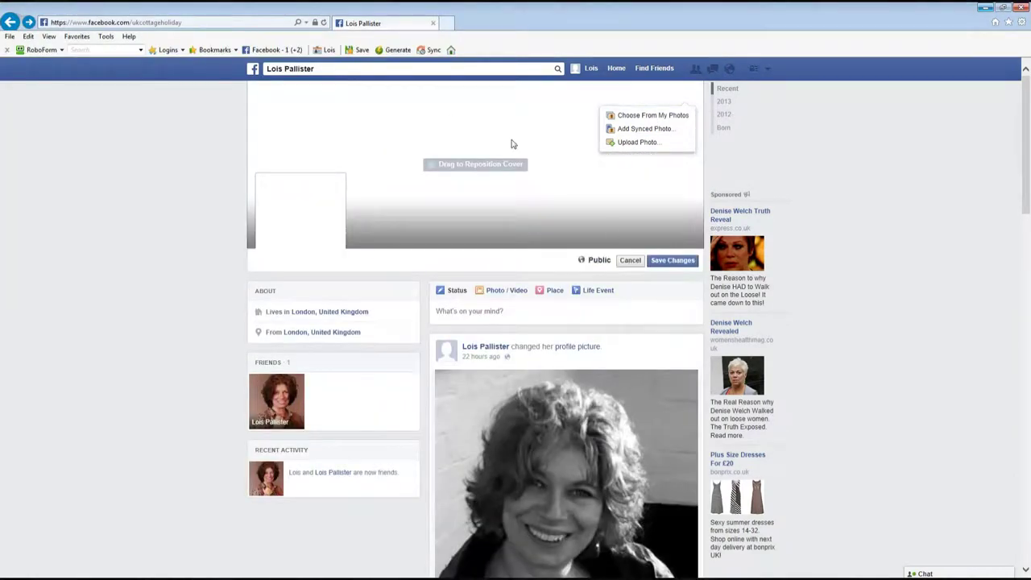
pyautogui.click(664, 260)
# Upload White profile.png as the profile picture.
pyautogui.click(294, 248)
pyautogui.click(295, 295)
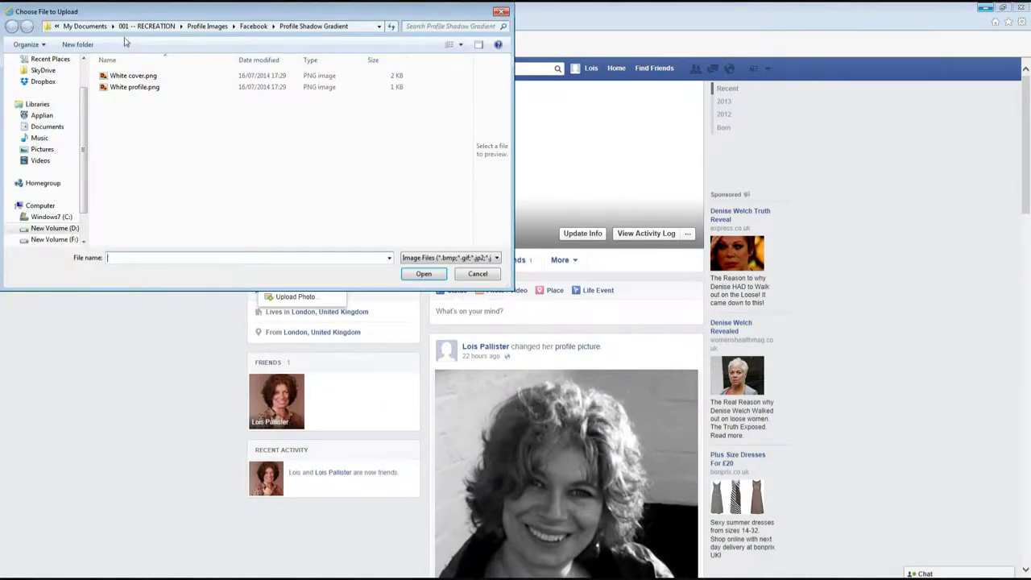
pyautogui.doubleClick(145, 91)
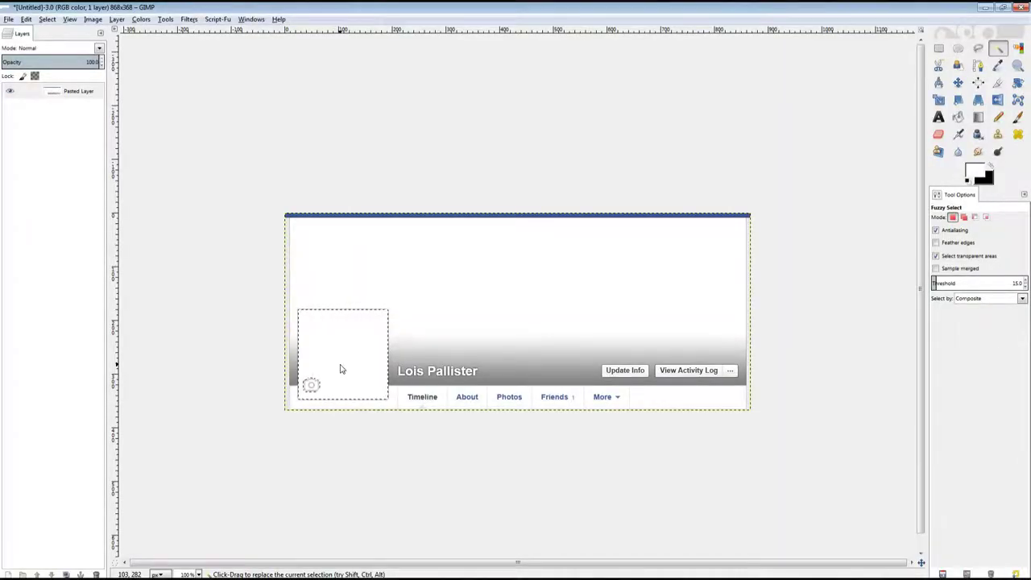
# Clear the profile-picture area to transparency and select it by colour.
pyautogui.press('Delete')
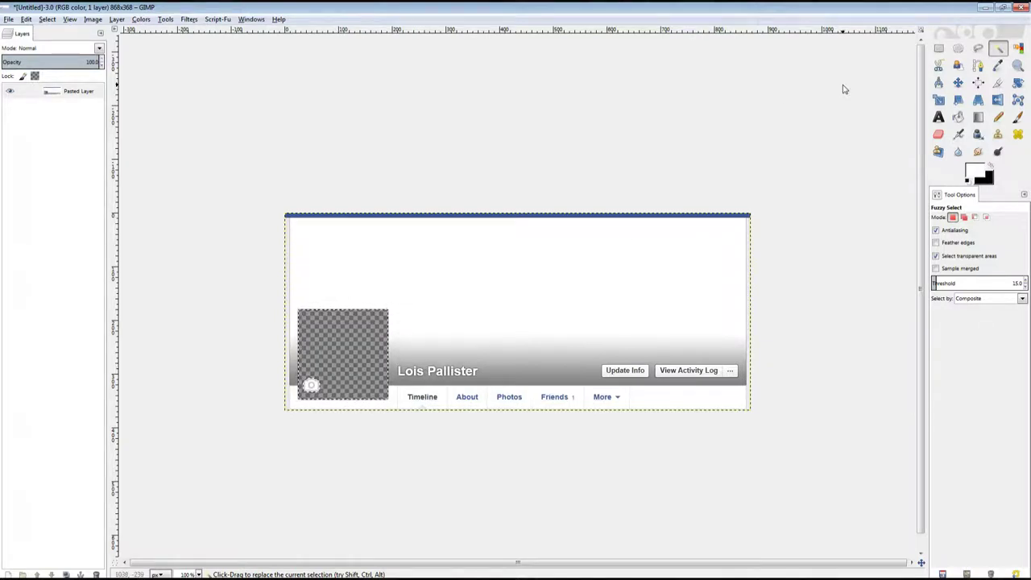
pyautogui.click(939, 50)
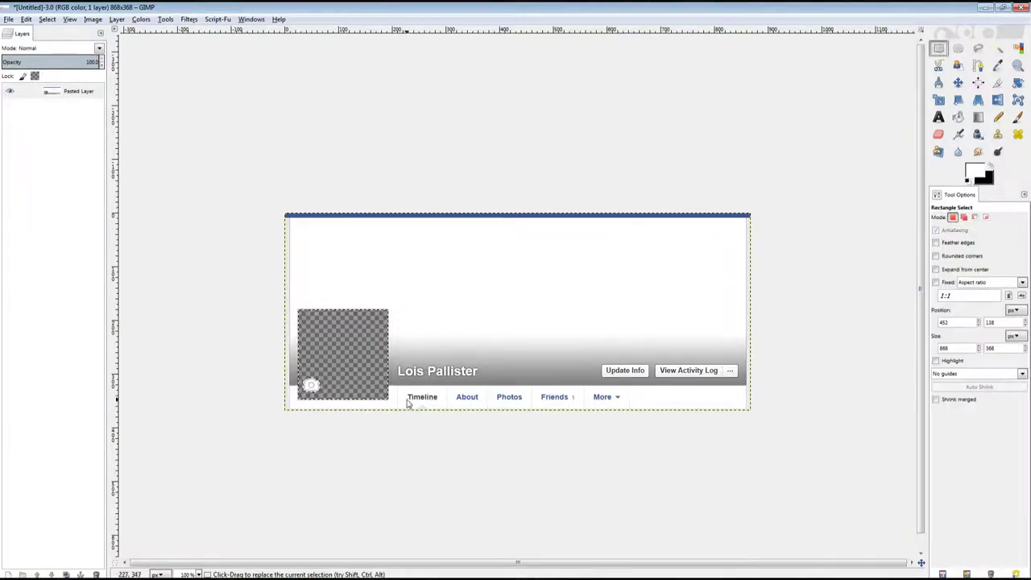
pyautogui.moveTo(321, 388); pyautogui.dragTo(300, 356)
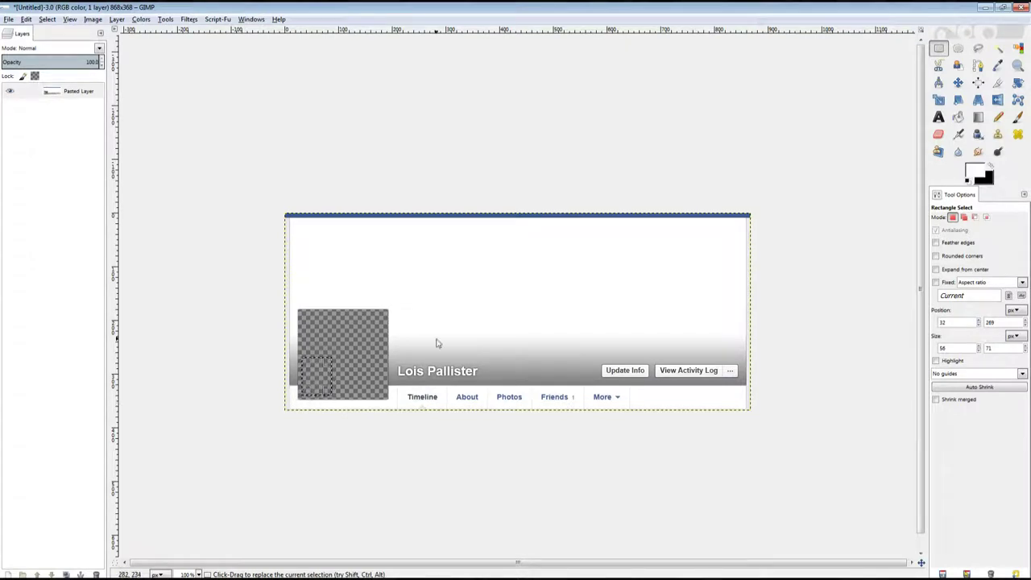
pyautogui.click(999, 49)
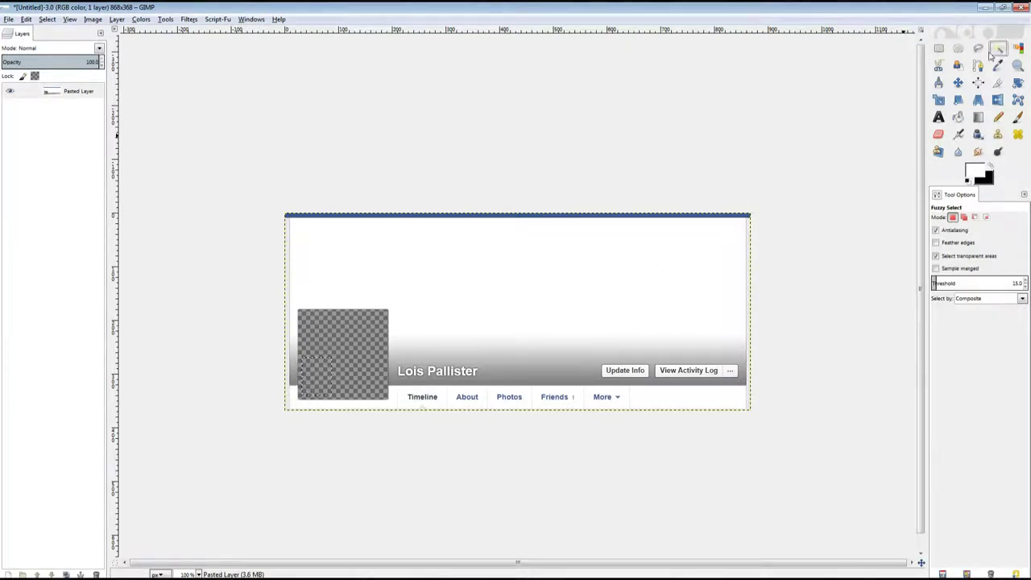
pyautogui.click(370, 347)
# Copy the square into a new image and check its 168 px width without scaling.
pyautogui.click(27, 19)
pyautogui.click(41, 94)
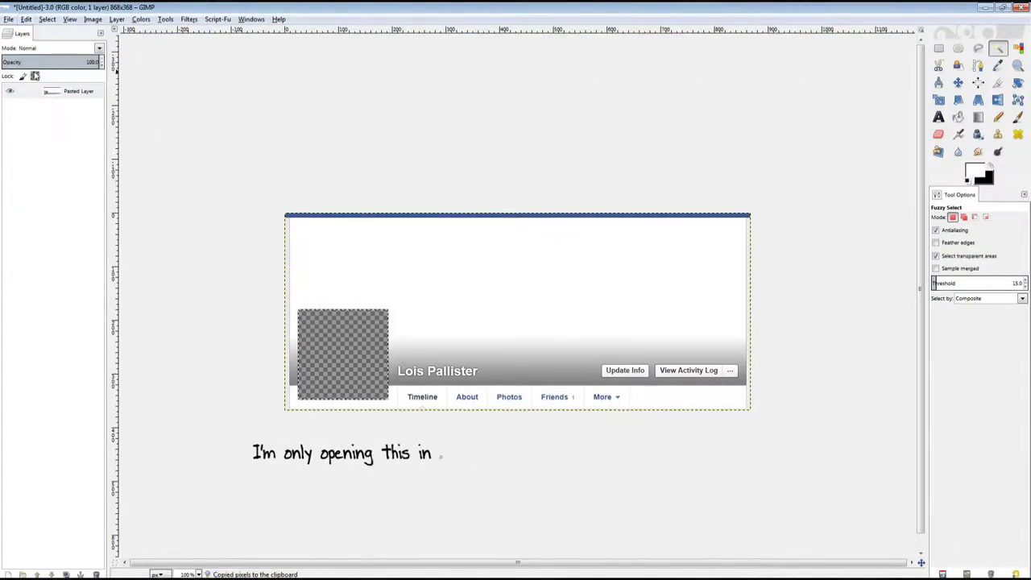
pyautogui.click(8, 20)
pyautogui.moveTo(26, 43)
pyautogui.click(173, 43)
pyautogui.click(93, 19)
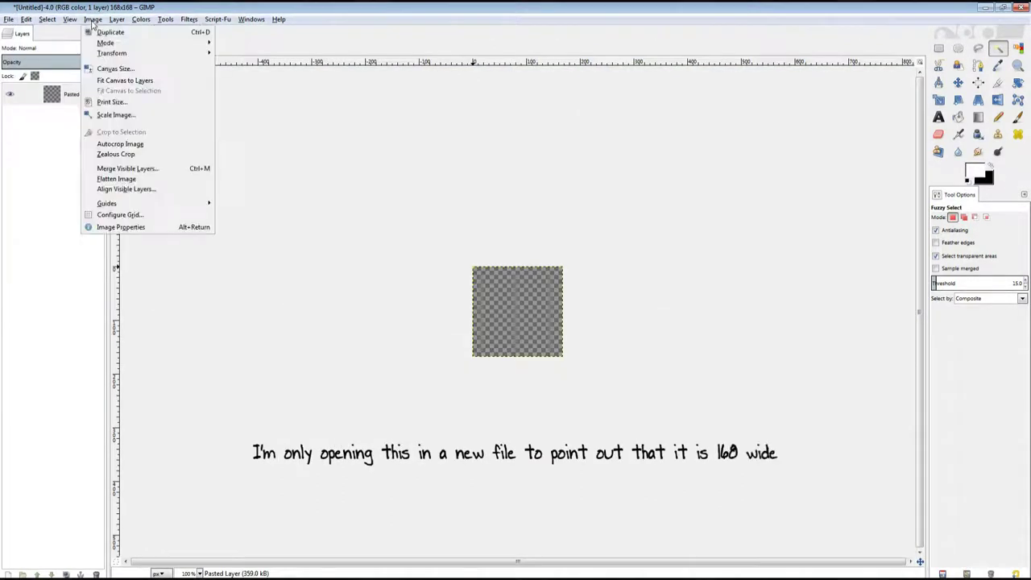
pyautogui.click(129, 109)
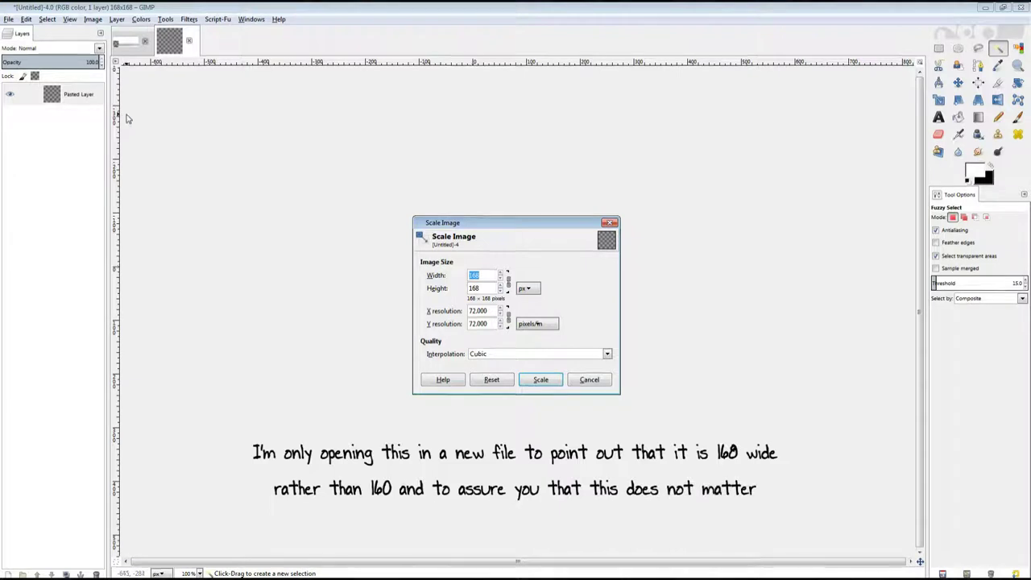
pyautogui.press('Escape')
# Fill the cover's profile square white and paste the copied square as a new layer.
pyautogui.click(129, 40)
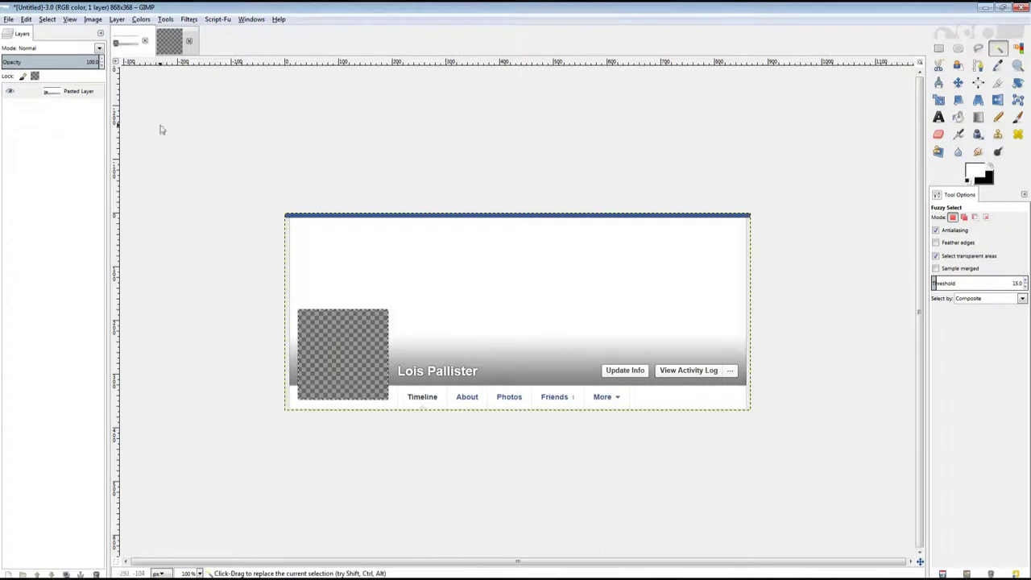
pyautogui.hotkey('shift', 'b')
pyautogui.click(340, 355)
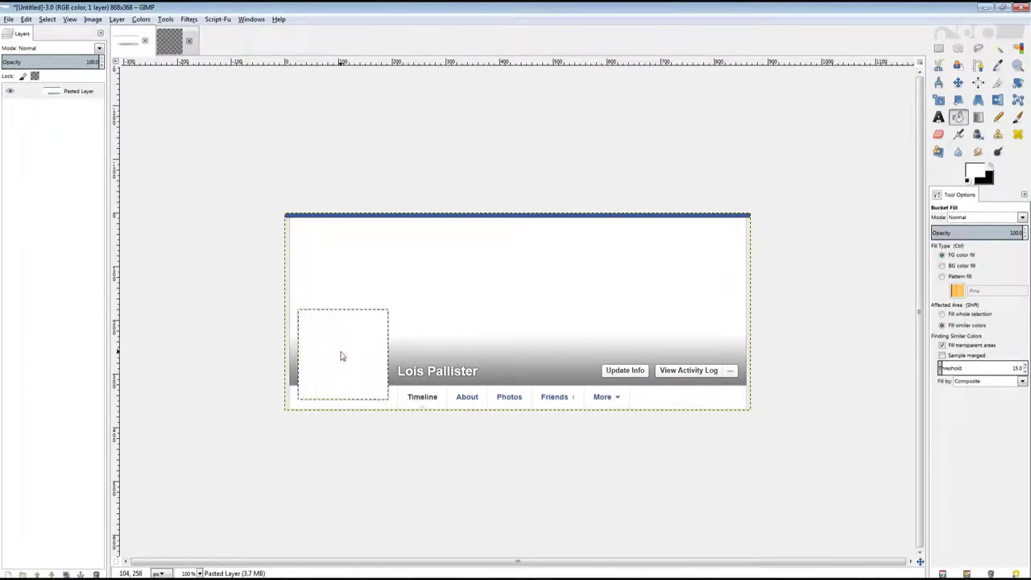
pyautogui.click(26, 19)
pyautogui.click(41, 116)
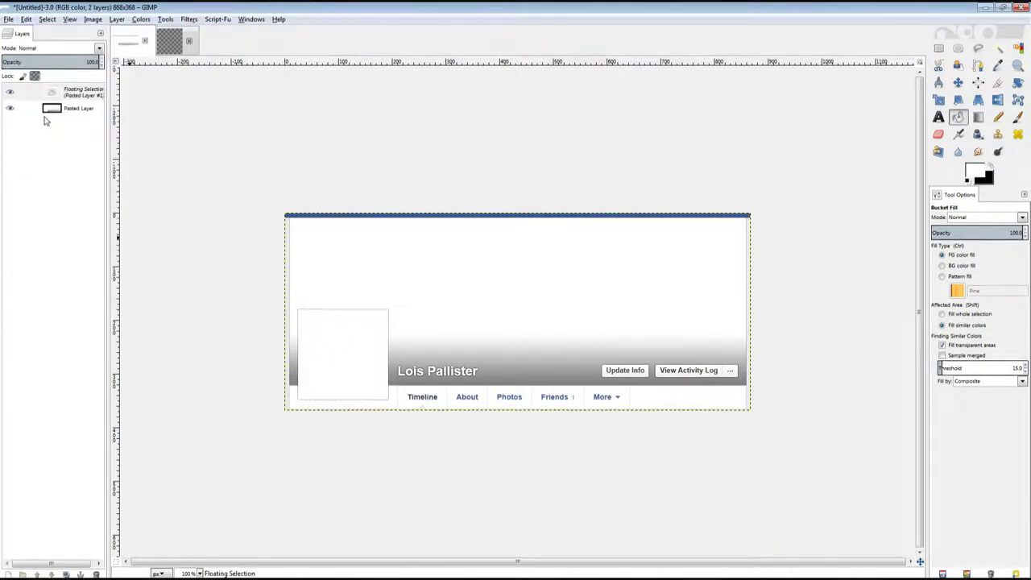
pyautogui.rightClick(89, 98)
pyautogui.click(115, 118)
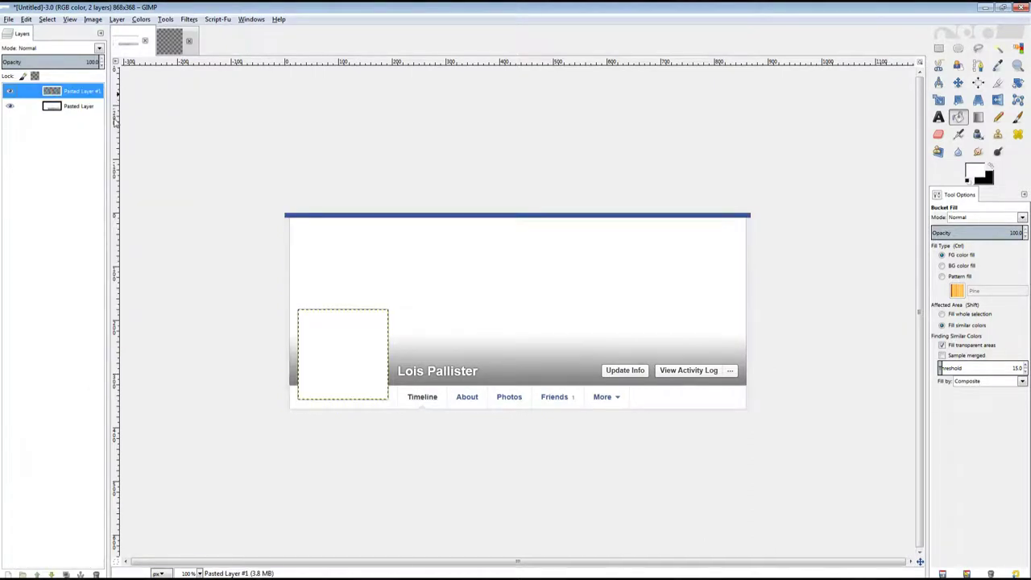
# Zoom to 200% and set the Blend tool to black FG to Transparent.
pyautogui.click(193, 573)
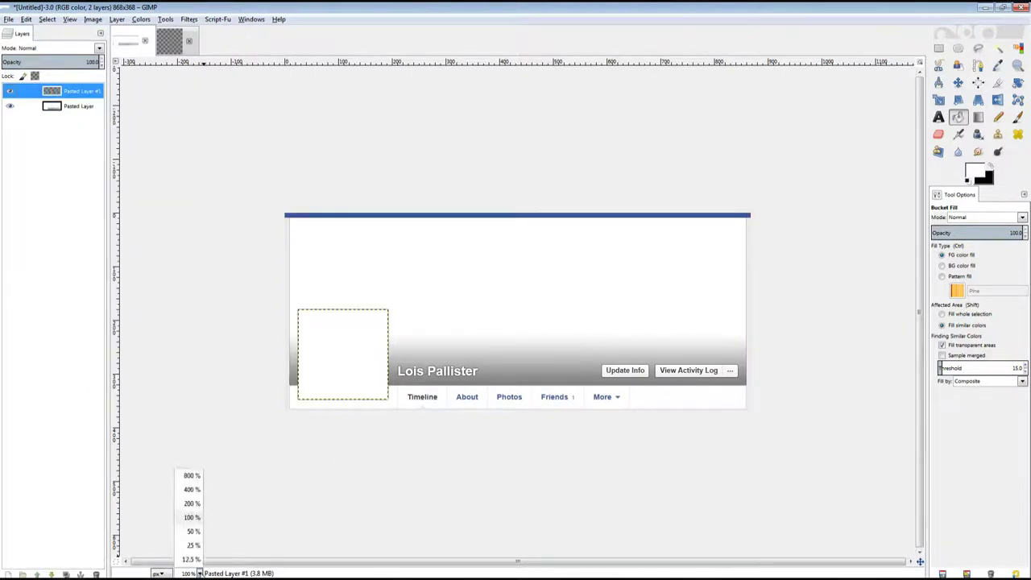
pyautogui.click(191, 504)
pyautogui.moveTo(301, 564); pyautogui.dragTo(223, 556)
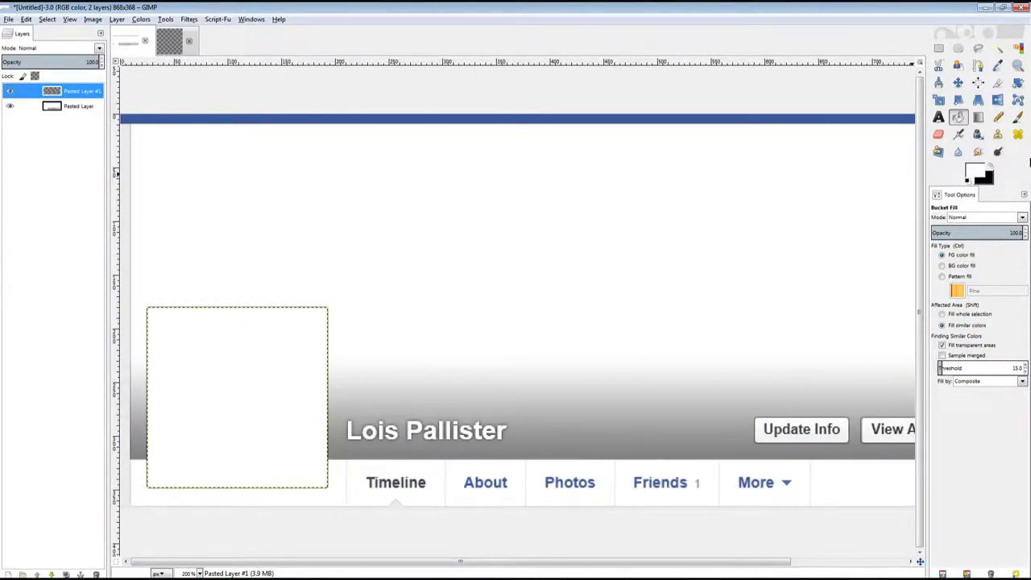
pyautogui.click(979, 118)
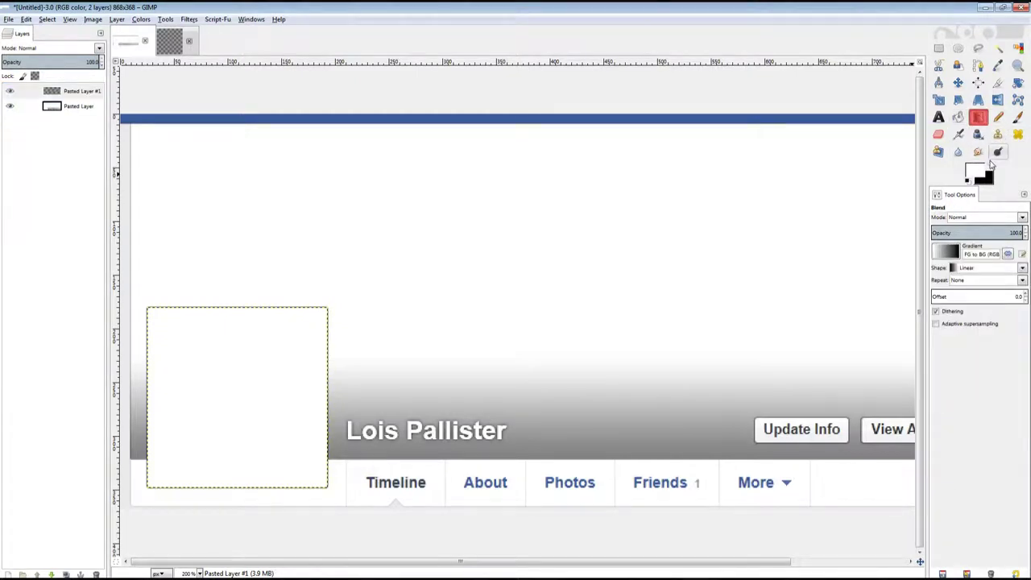
pyautogui.click(992, 165)
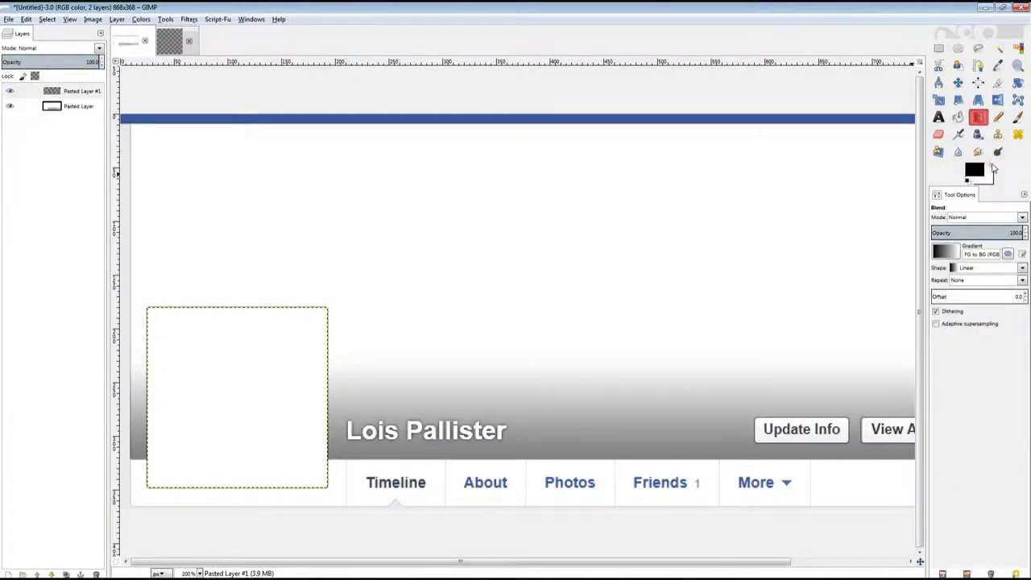
pyautogui.click(947, 256)
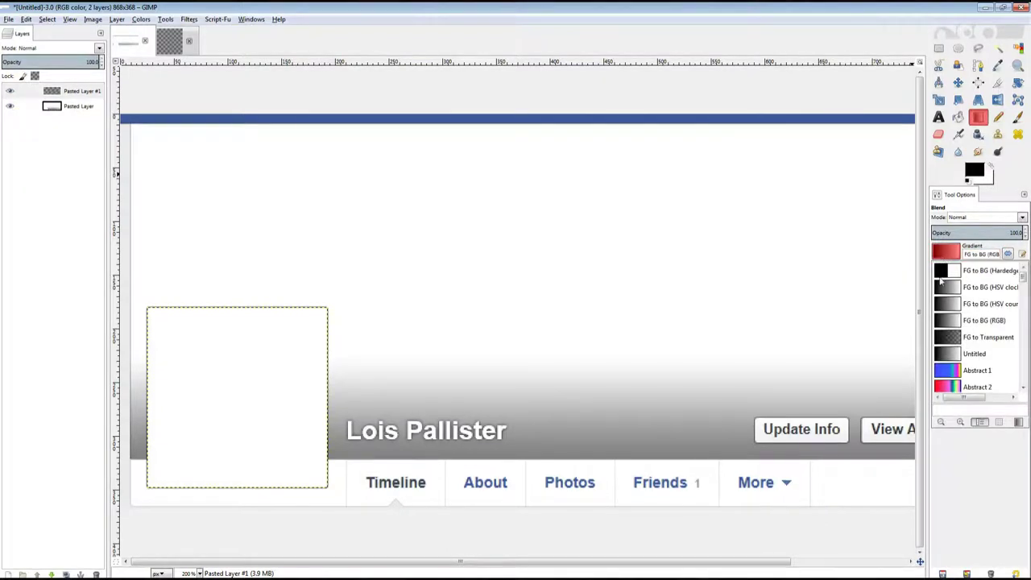
pyautogui.click(987, 338)
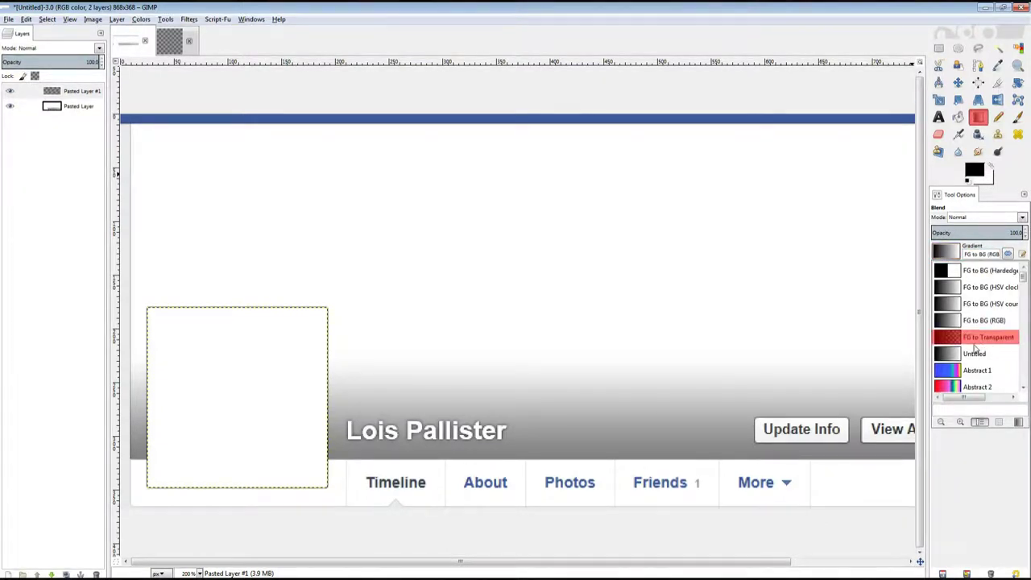
pyautogui.doubleClick(975, 340)
# Select the square's bottom band, draw a black fade upward on Pasted Layer #1, and deselect.
pyautogui.click(939, 49)
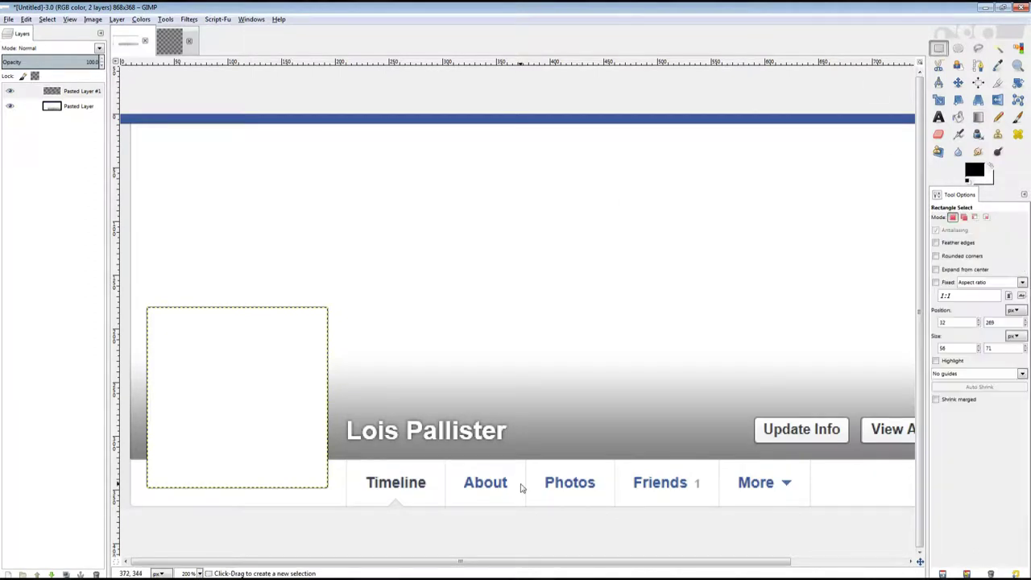
pyautogui.moveTo(521, 488); pyautogui.dragTo(125, 278)
pyautogui.moveTo(309, 295); pyautogui.dragTo(332, 367)
pyautogui.press('o')
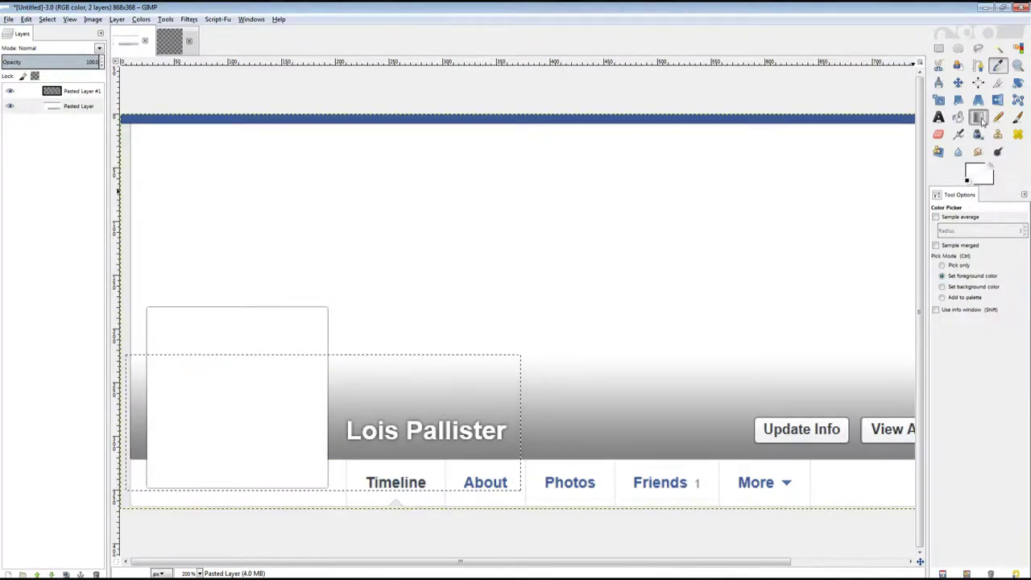
pyautogui.click(980, 118)
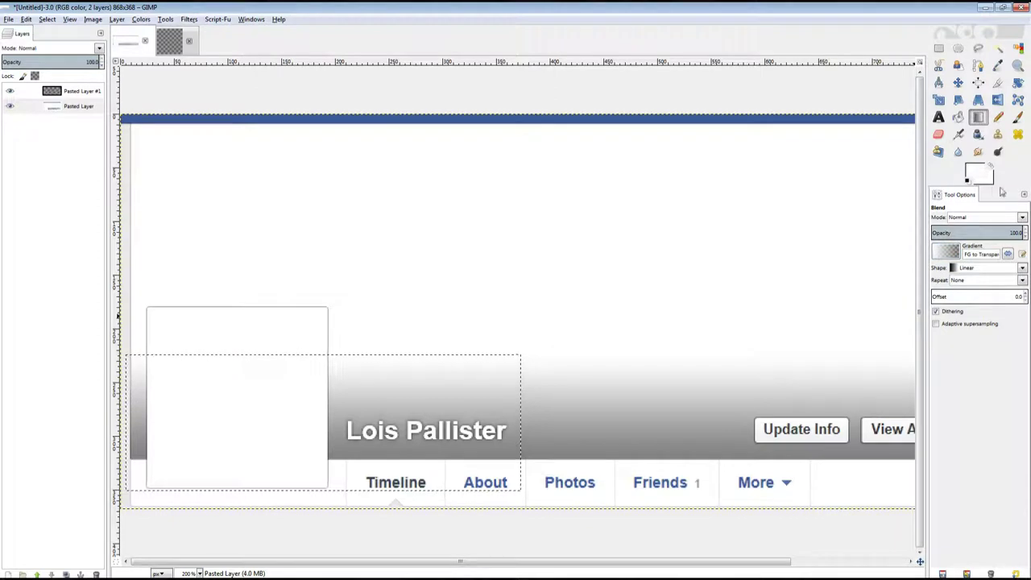
pyautogui.click(970, 183)
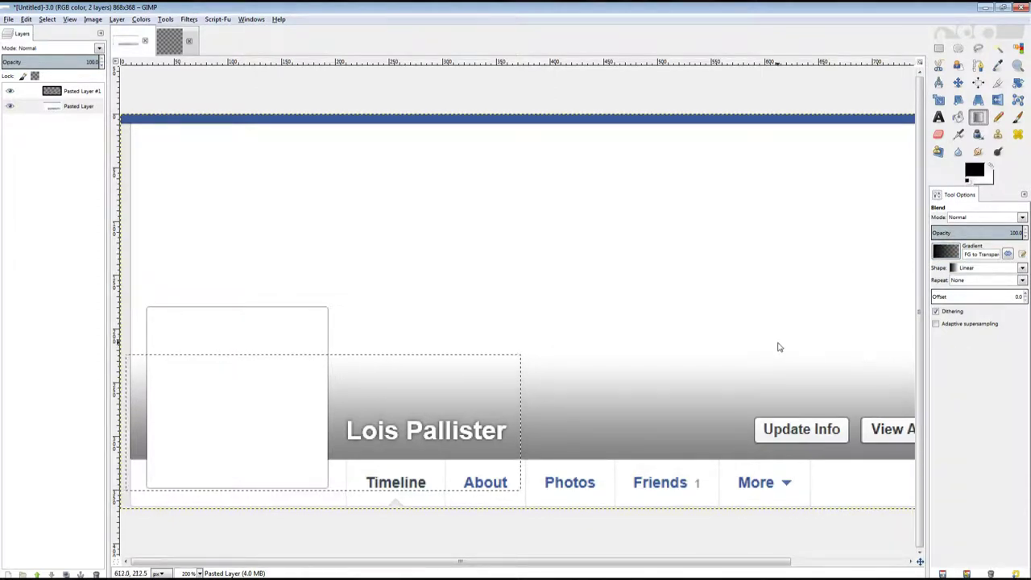
pyautogui.click(83, 92)
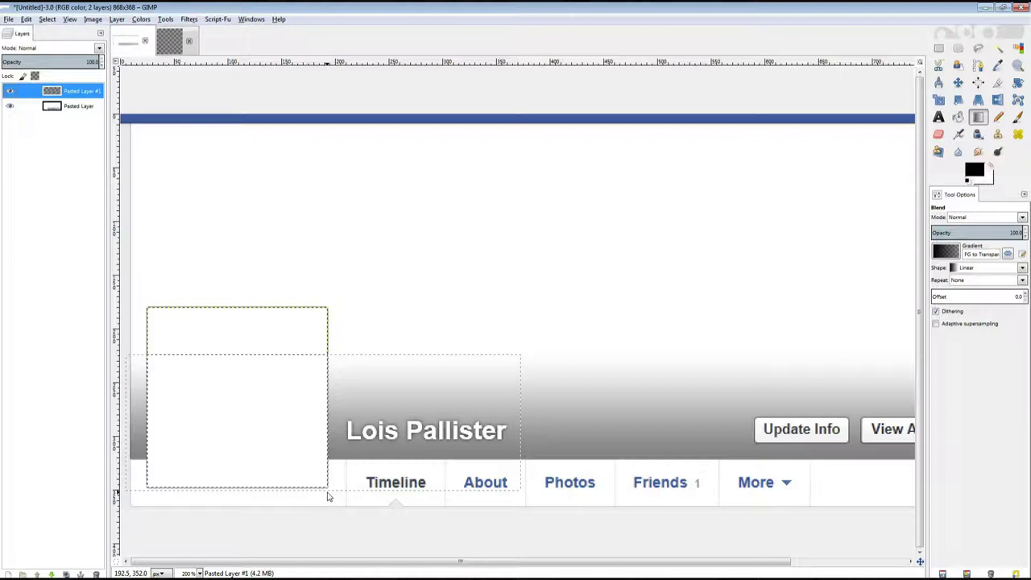
pyautogui.moveTo(327, 497); pyautogui.dragTo(330, 357)
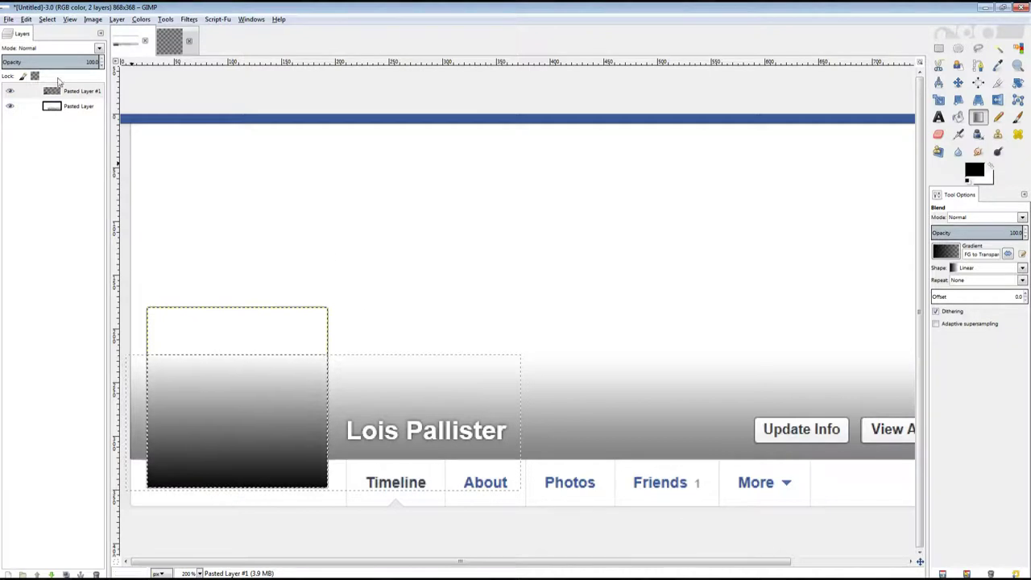
pyautogui.click(47, 19)
pyautogui.click(60, 45)
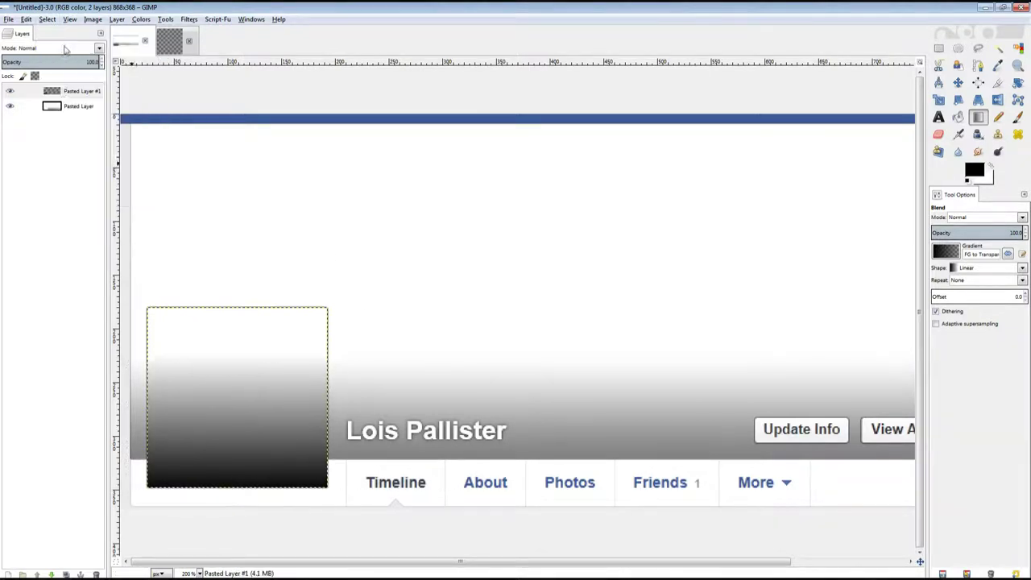
# Lower Pasted Layer #1 opacity to 72 and copy the shaded square.
pyautogui.click(62, 93)
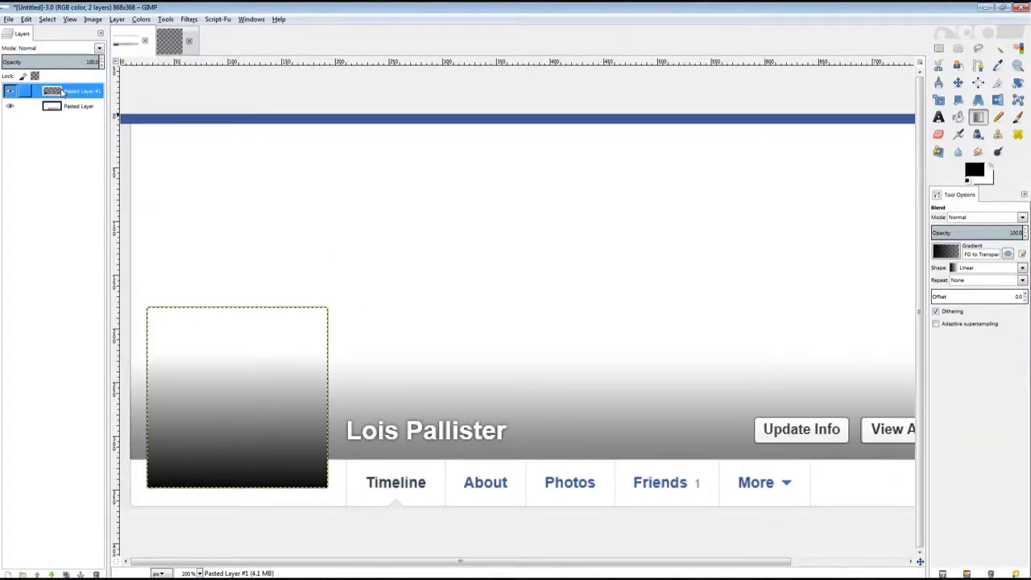
pyautogui.click(103, 70)
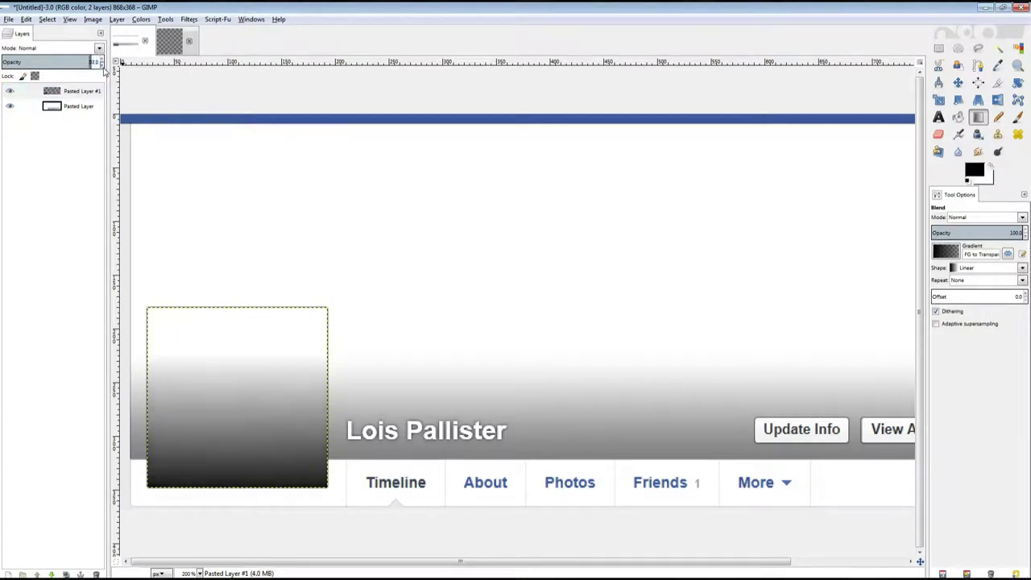
pyautogui.write('84')
pyautogui.press('Return')
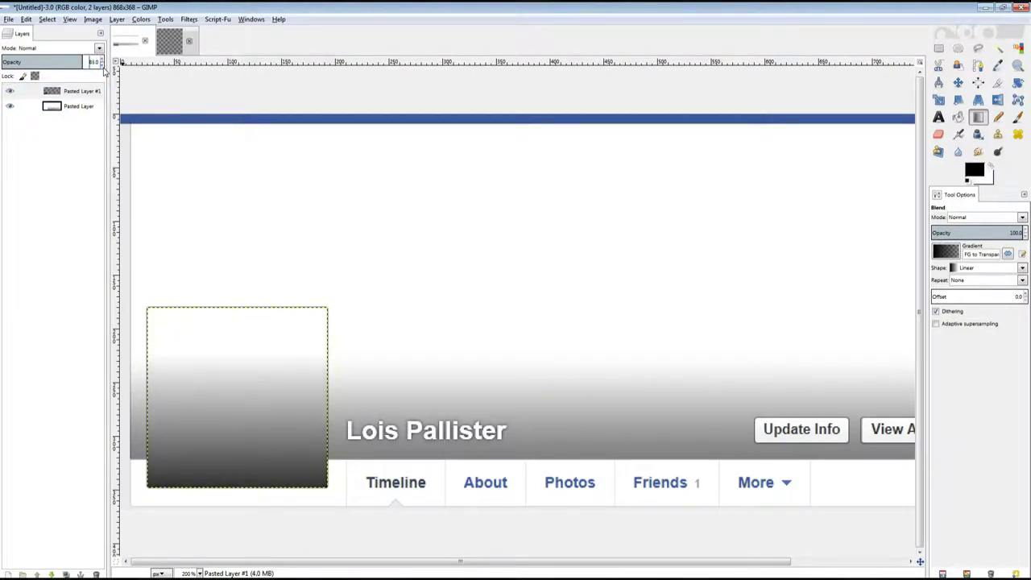
pyautogui.scroll(-11, 103, 70)
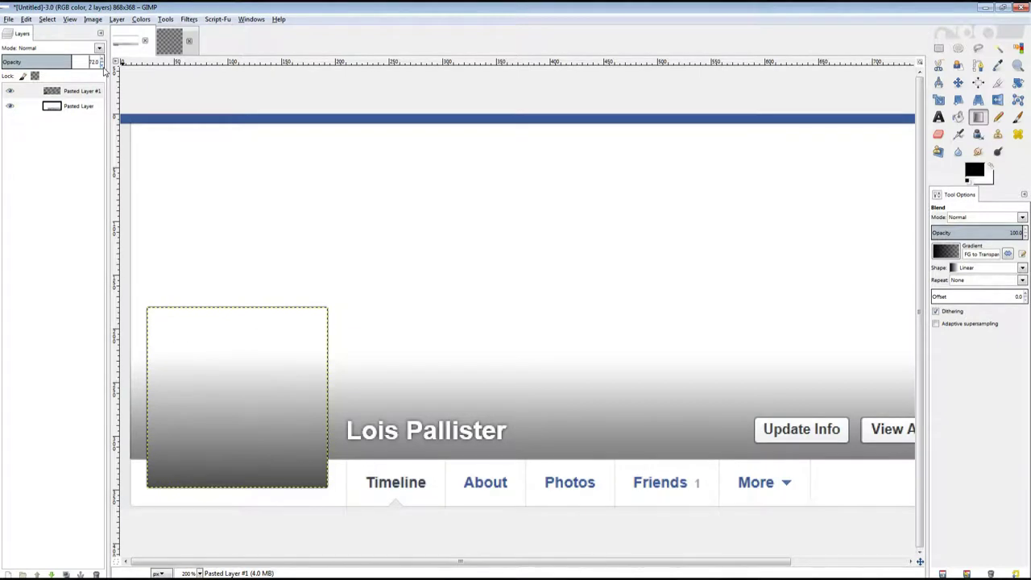
pyautogui.press('r')
pyautogui.click(26, 18)
# Create a new image from the copied square and scale it to 180×180.
pyautogui.click(36, 92)
pyautogui.click(8, 19)
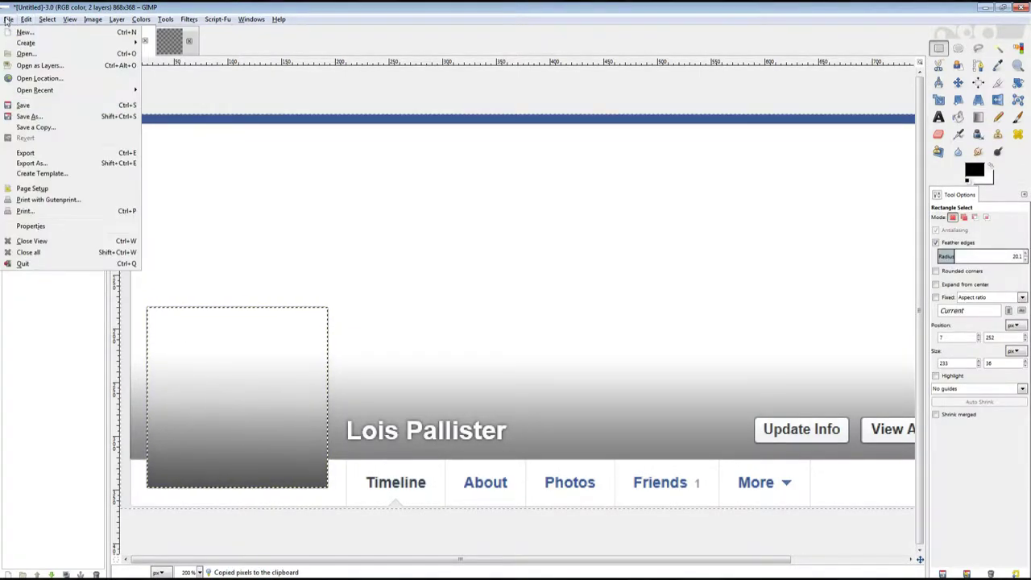
pyautogui.moveTo(22, 44)
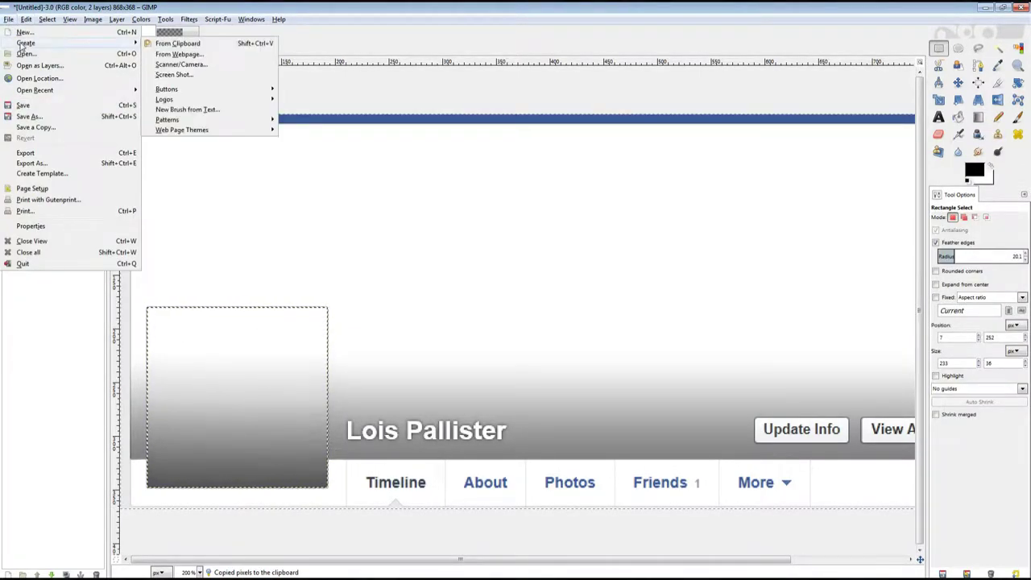
pyautogui.click(177, 43)
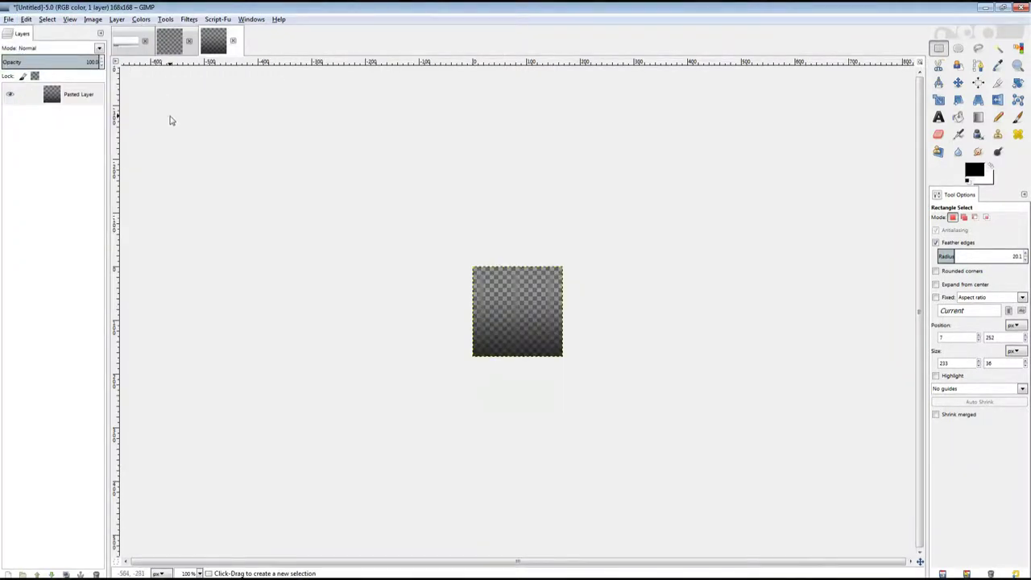
pyautogui.click(90, 19)
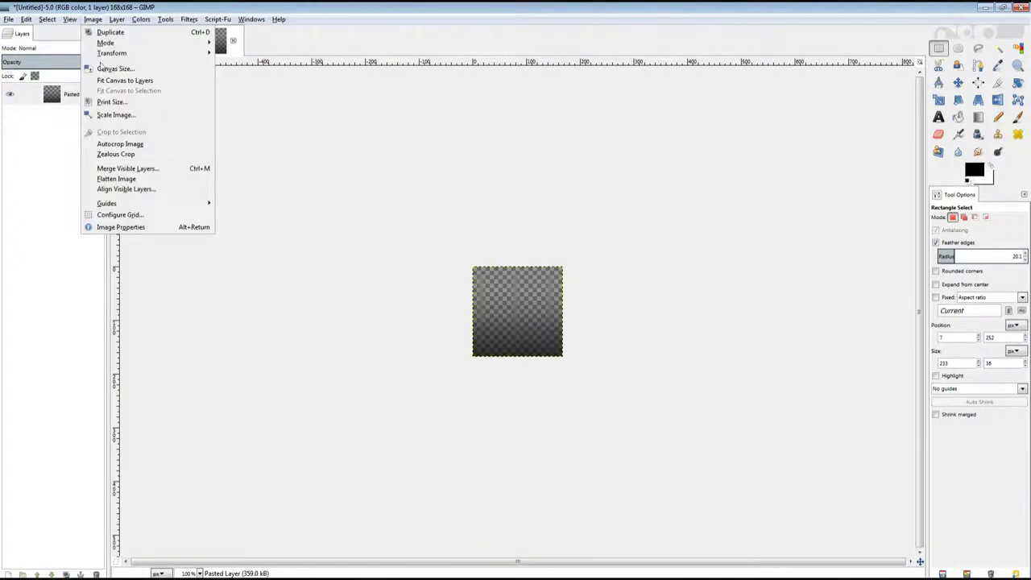
pyautogui.click(116, 115)
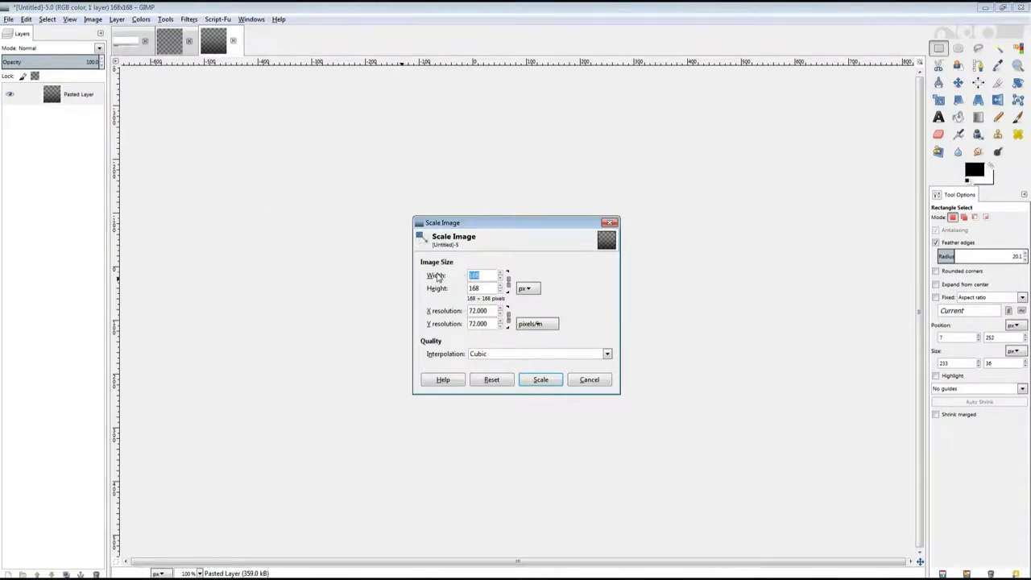
pyautogui.click(538, 382)
# Add a new layer beneath Pasted Layer and make white the foreground colour.
pyautogui.click(101, 33)
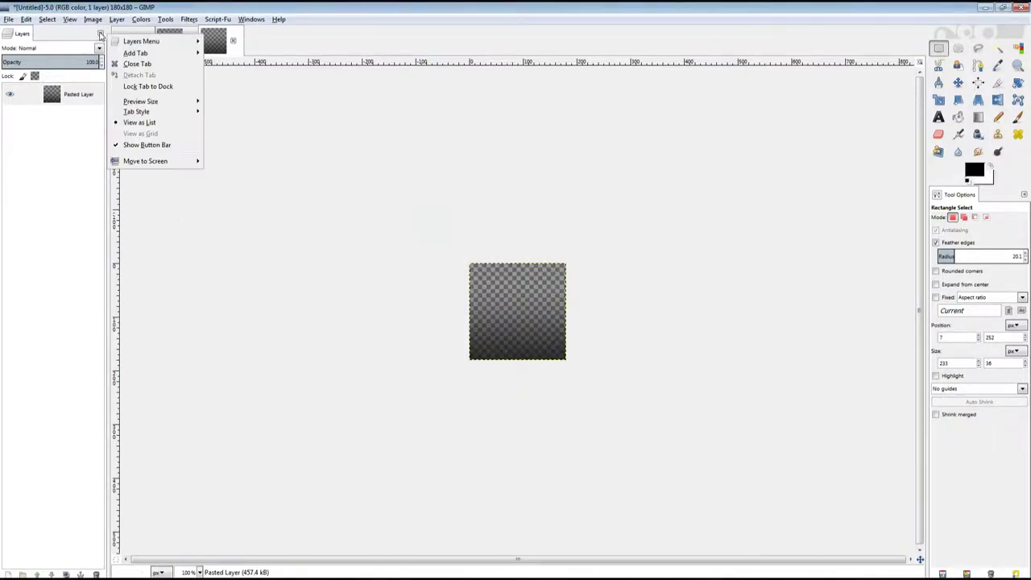
pyautogui.moveTo(130, 42)
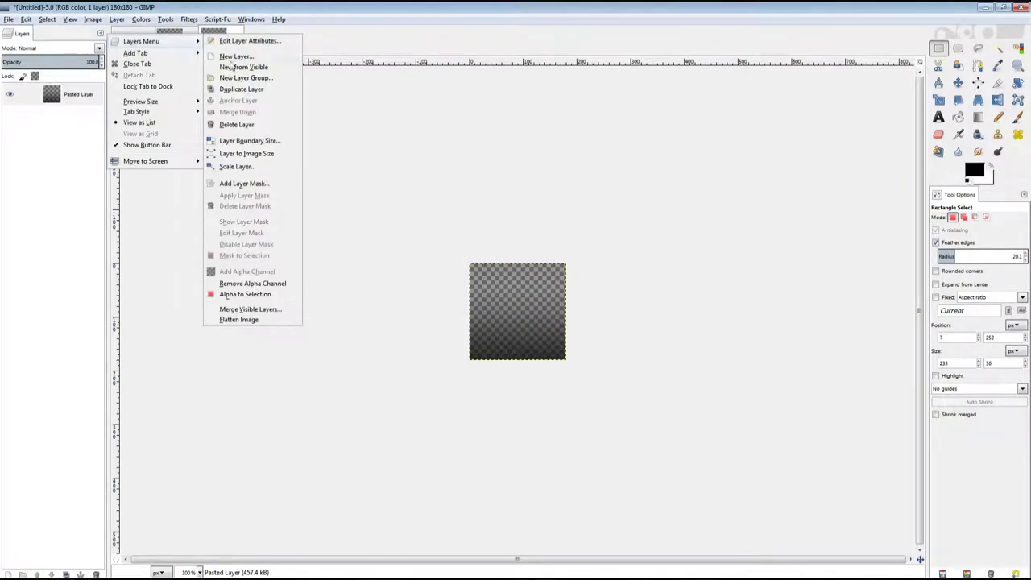
pyautogui.click(231, 58)
pyautogui.click(154, 247)
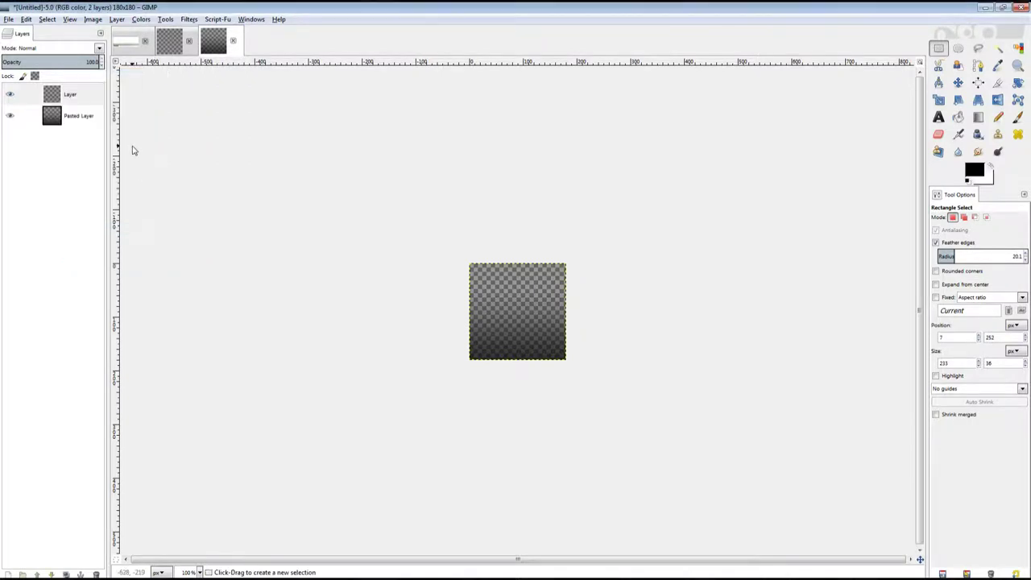
pyautogui.moveTo(50, 97); pyautogui.dragTo(52, 125)
pyautogui.click(994, 167)
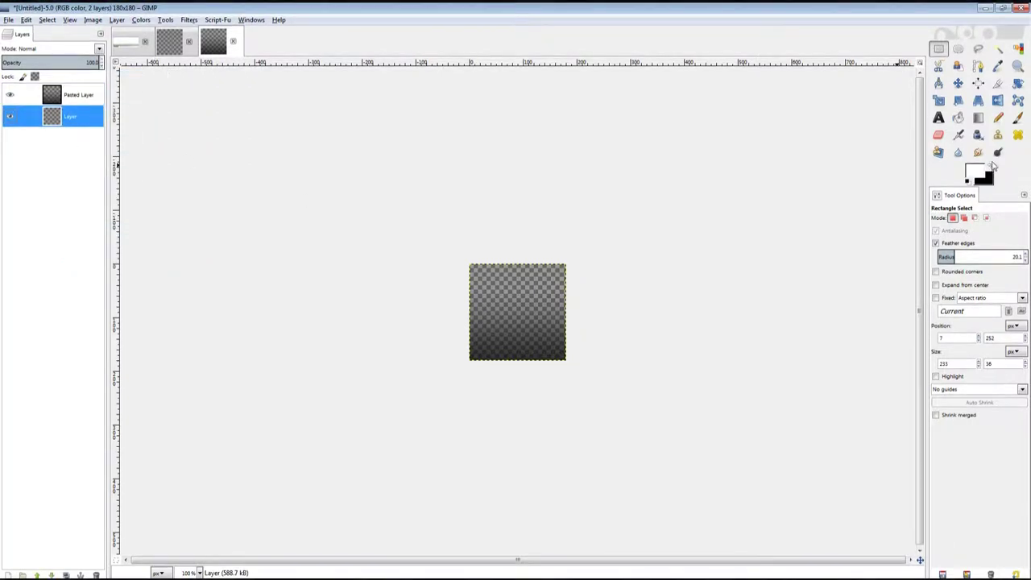
# Bucket-fill the bottom layer white and export the image as TEST 180.png.
pyautogui.click(959, 118)
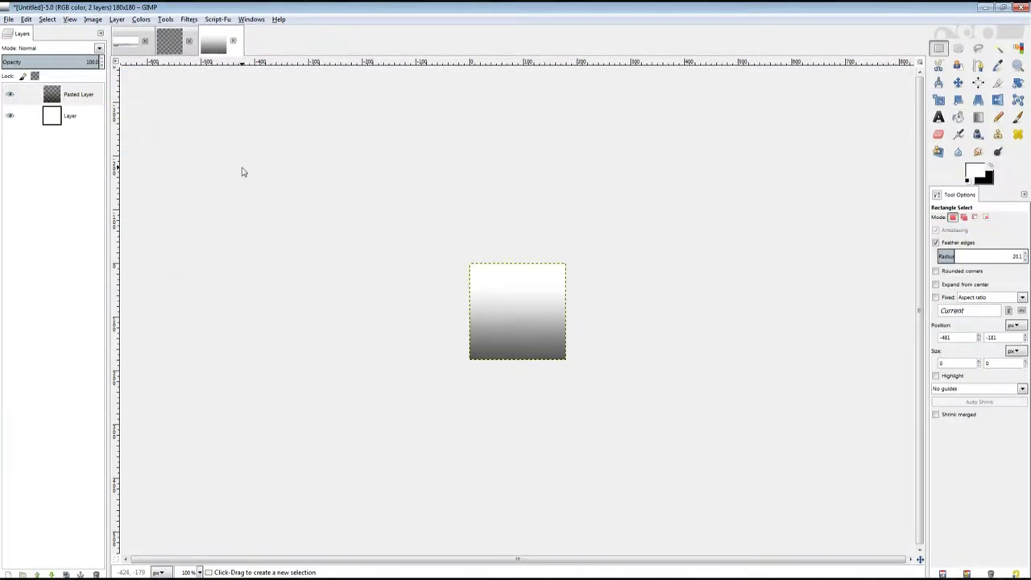
pyautogui.click(8, 19)
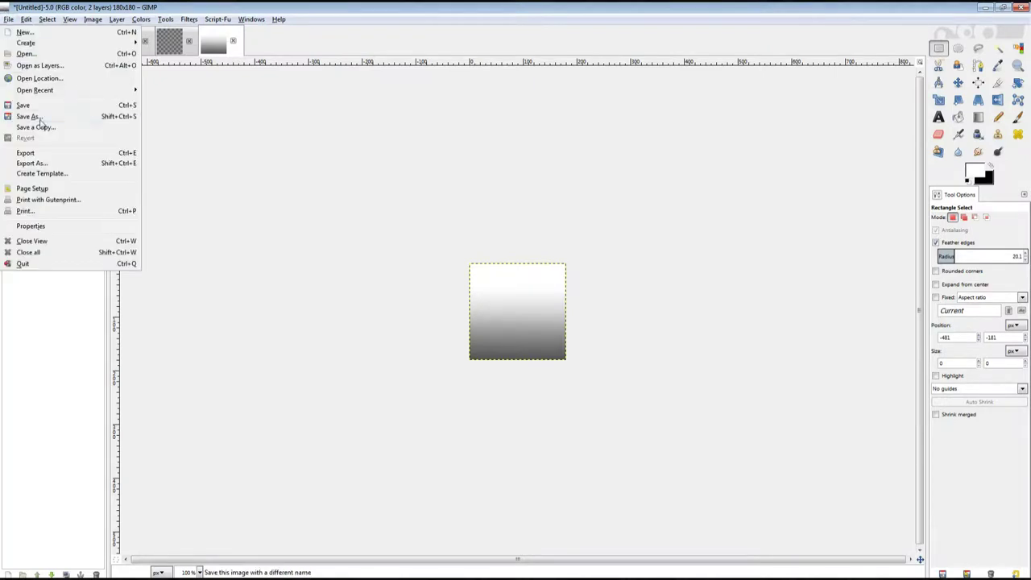
pyautogui.click(32, 164)
pyautogui.write('T')
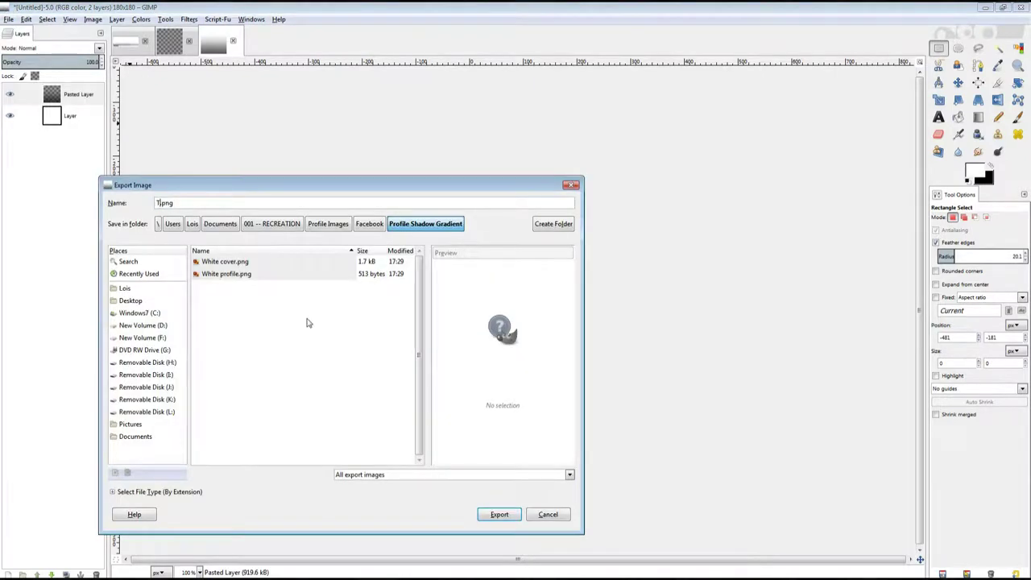
pyautogui.write('EST 180')
pyautogui.click(500, 516)
pyautogui.click(524, 448)
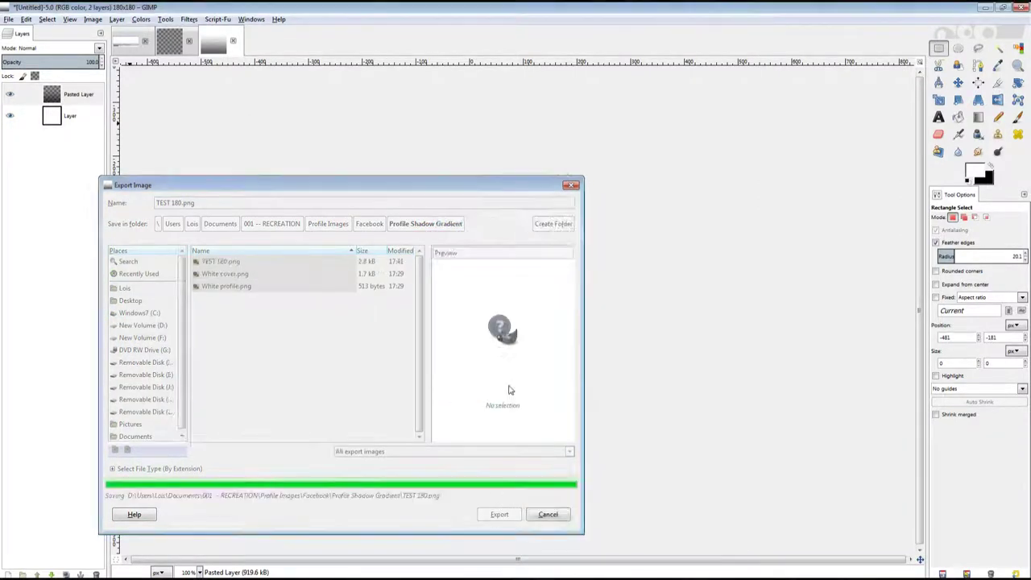
# Upload TEST 180.png as the Facebook profile picture, then return to GIMP.
pyautogui.click(146, 570)
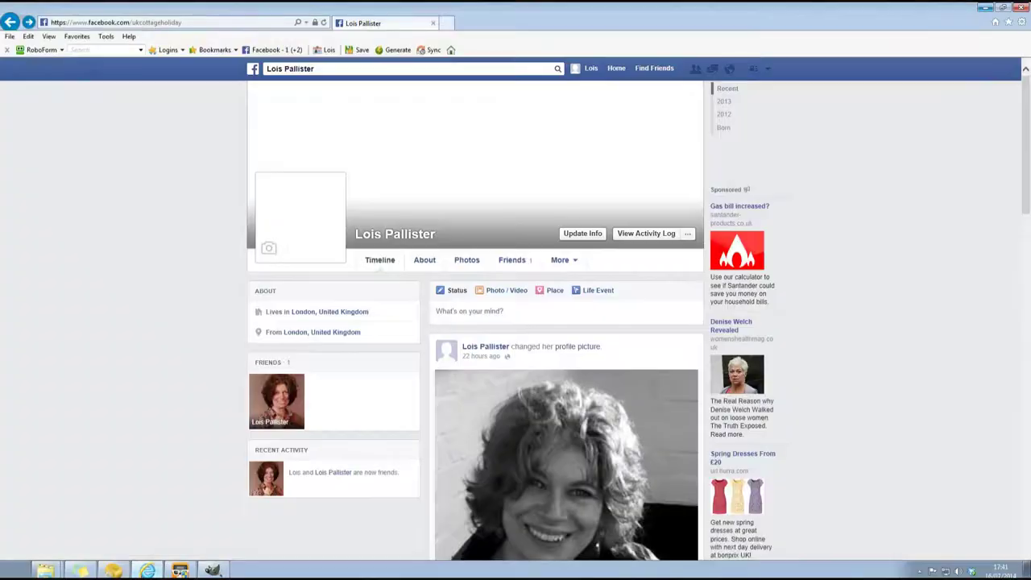
pyautogui.click(301, 251)
pyautogui.click(302, 297)
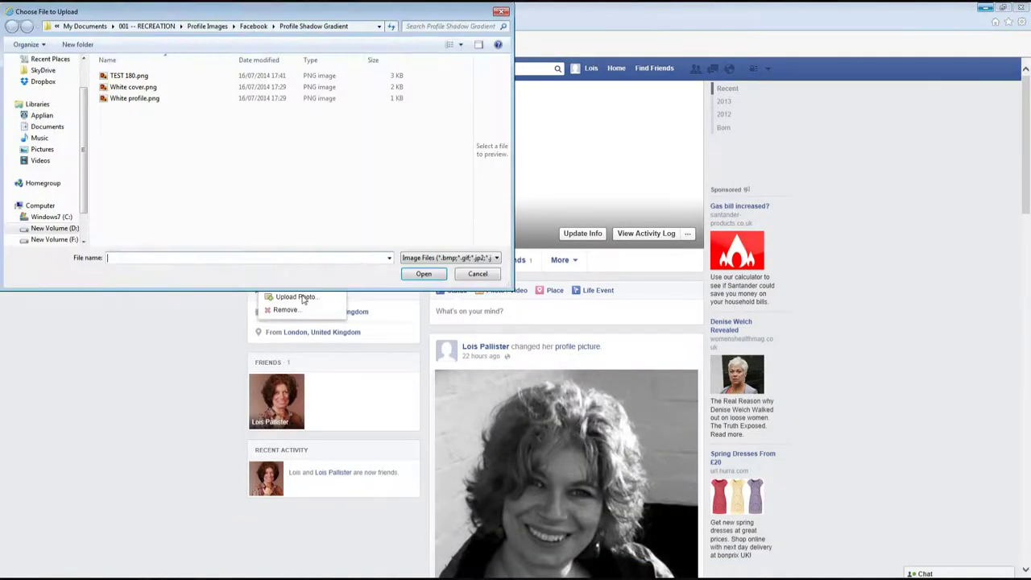
pyautogui.doubleClick(129, 76)
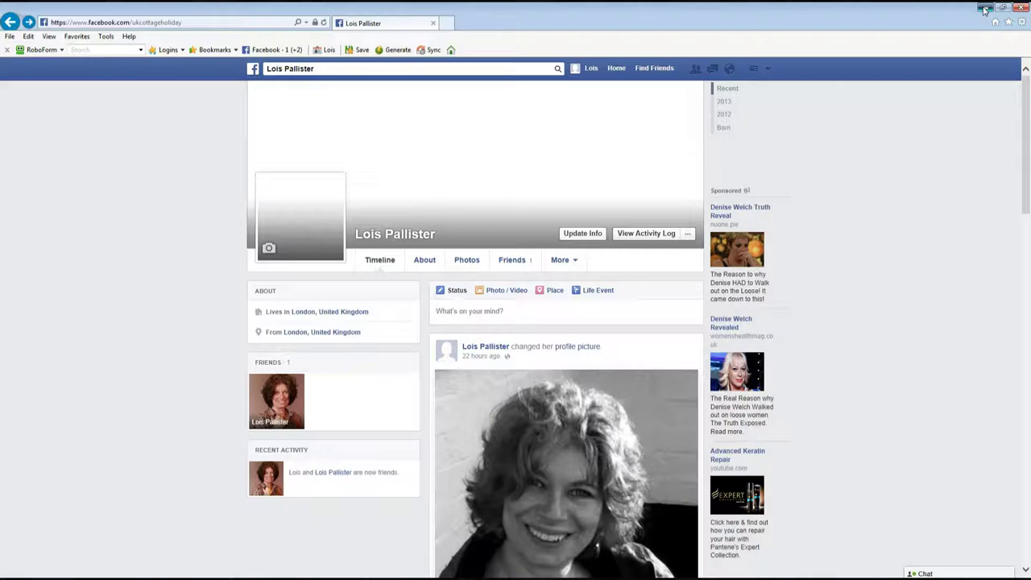
pyautogui.click(985, 9)
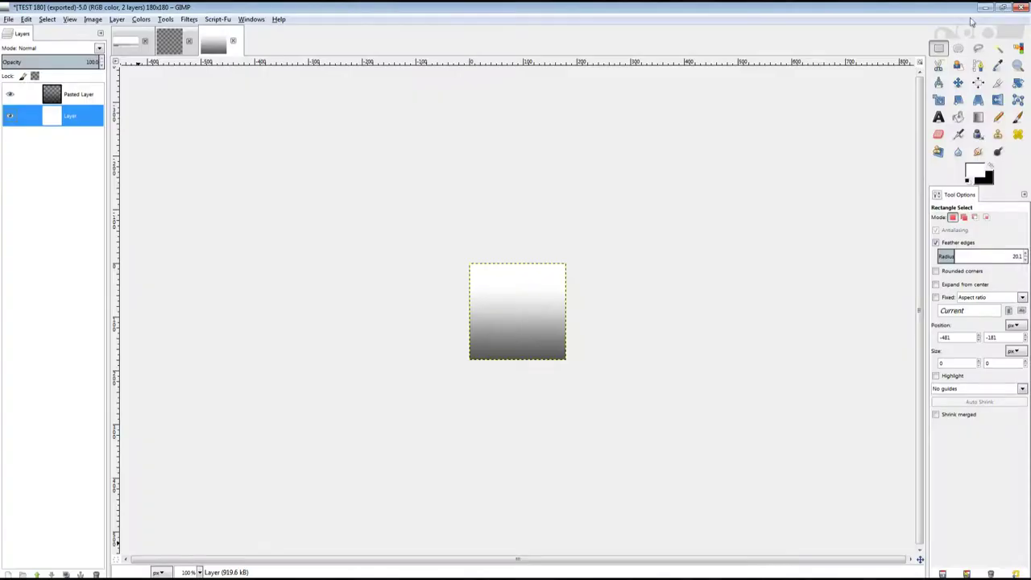
# Delete the white Layer and export the shadow square to the Facebook folder as Profile Shadow Gradient.png.
pyautogui.rightClick(79, 118)
pyautogui.click(111, 211)
pyautogui.click(8, 19)
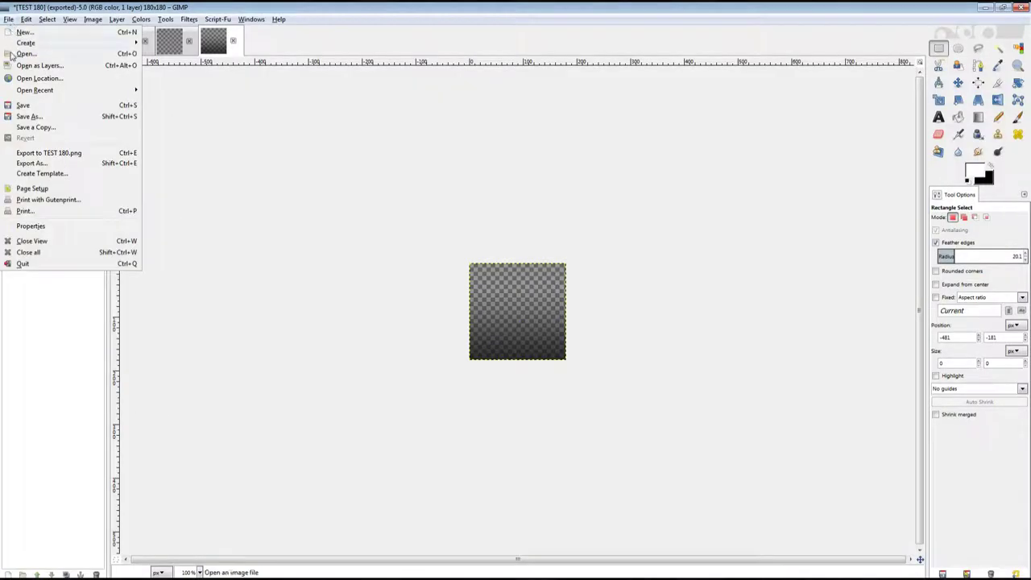
pyautogui.click(38, 161)
pyautogui.click(367, 229)
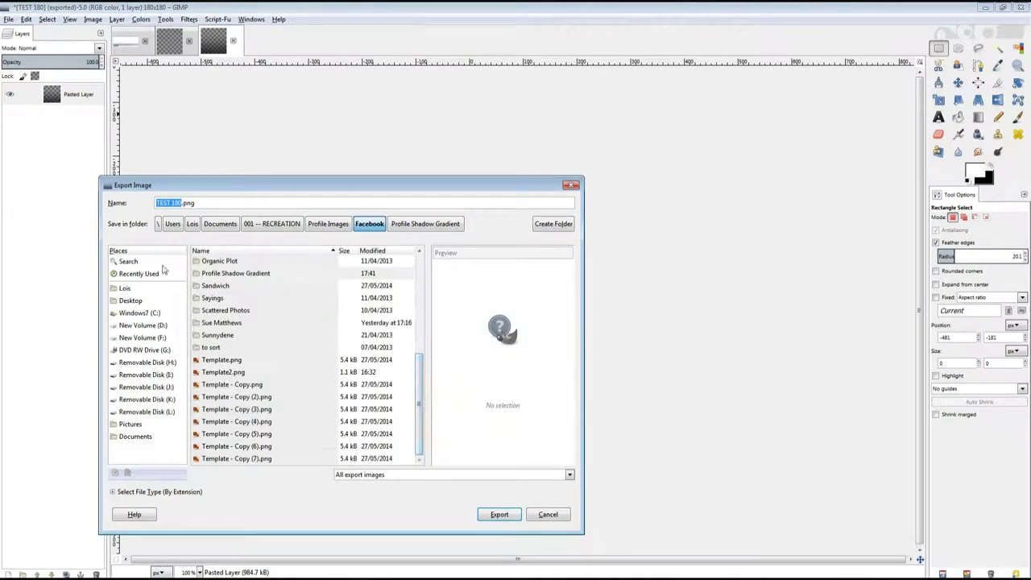
pyautogui.write('Profil')
pyautogui.write('e Shadow ')
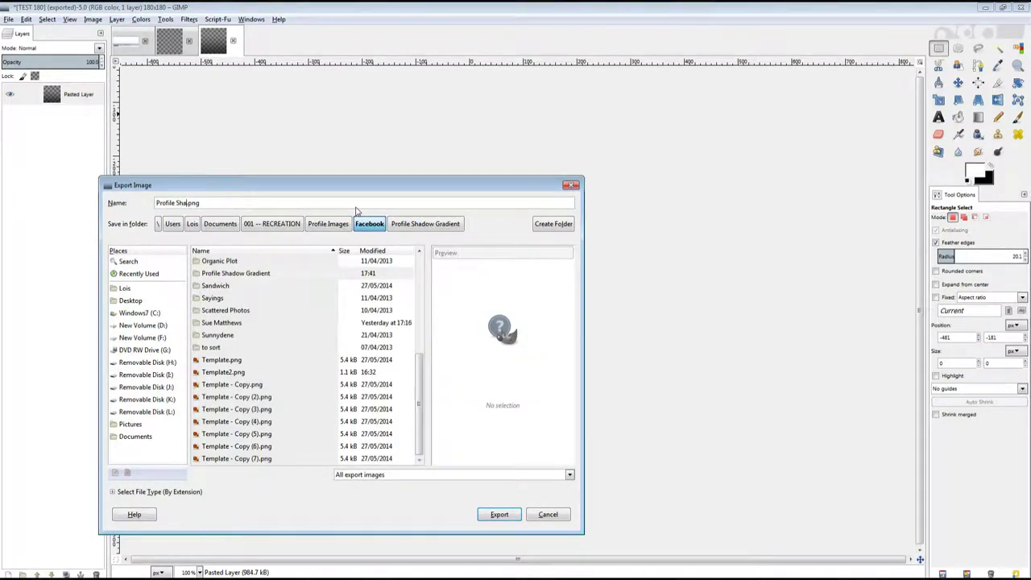
pyautogui.write('Gradient')
pyautogui.click(500, 516)
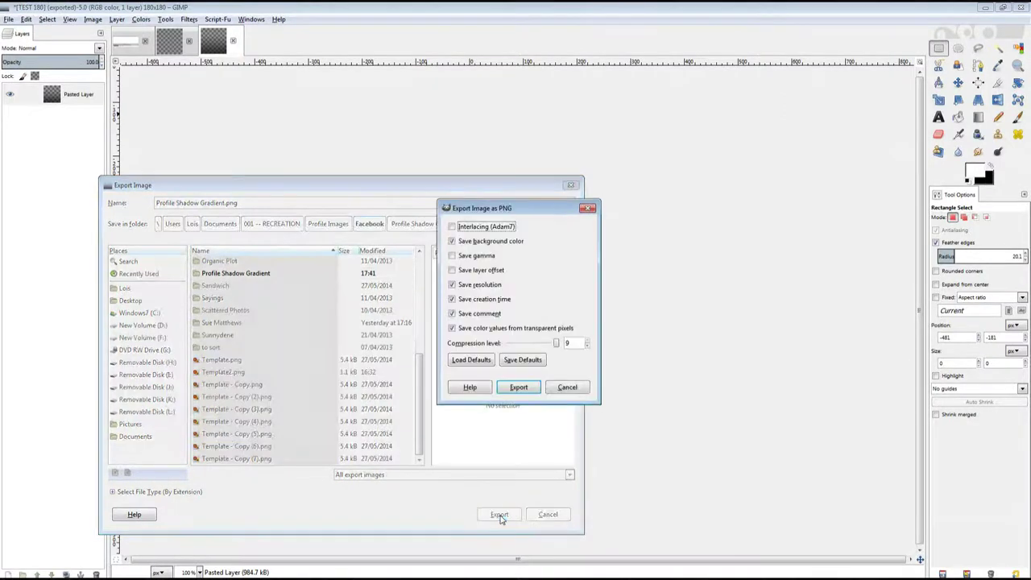
pyautogui.click(519, 388)
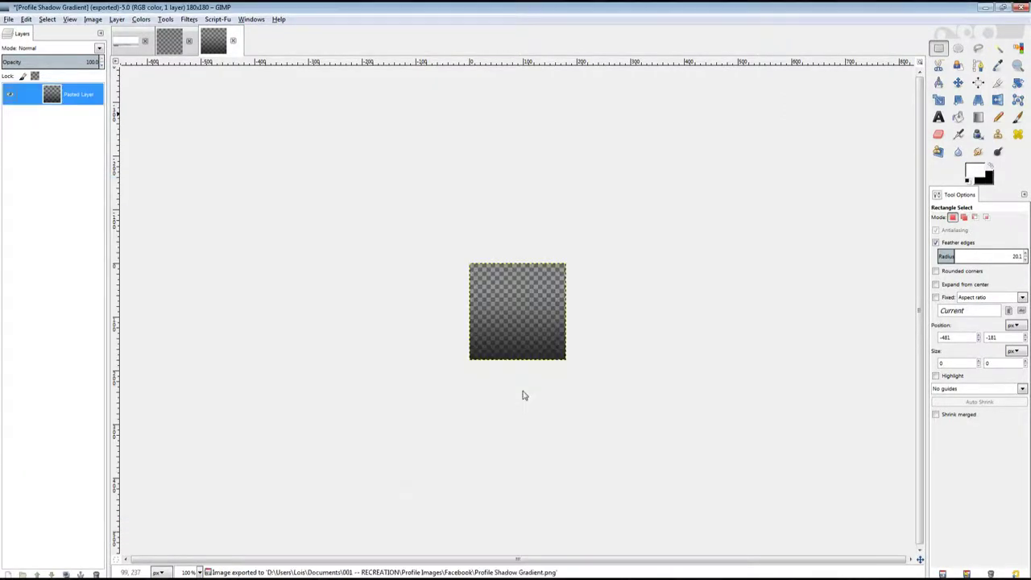
pyautogui.hotkey('alt', 'Tab')
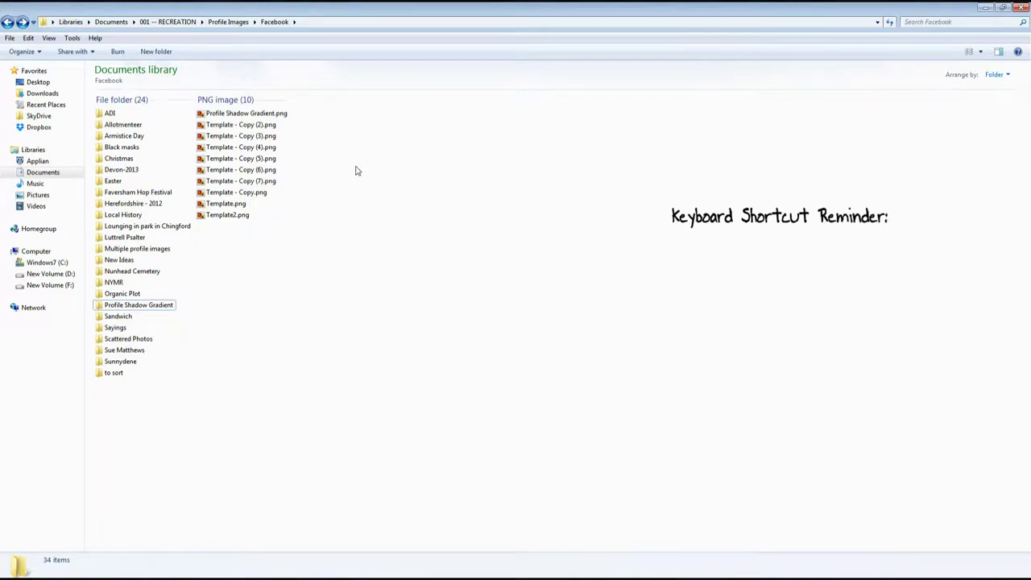
# Copy Profile Shadow Gradient.png and paste a duplicate into the Facebook folder.
pyautogui.click(282, 115)
pyautogui.rightClick(282, 115)
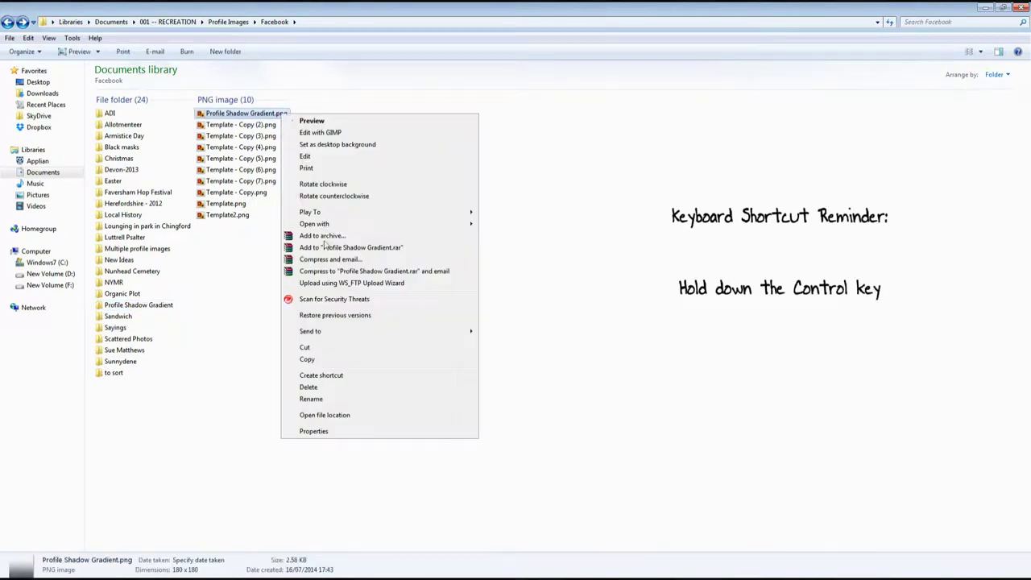
pyautogui.click(341, 359)
pyautogui.click(369, 286)
pyautogui.hotkey('ctrl', 'v')
pyautogui.hotkey('ctrl', 'v')
pyautogui.hotkey('ctrl', 'v')
pyautogui.hotkey('ctrl', 'v')
pyautogui.hotkey('ctrl', 'v')
pyautogui.hotkey('ctrl', 'v')
pyautogui.hotkey('ctrl', 'v')
pyautogui.hotkey('ctrl', 'v')
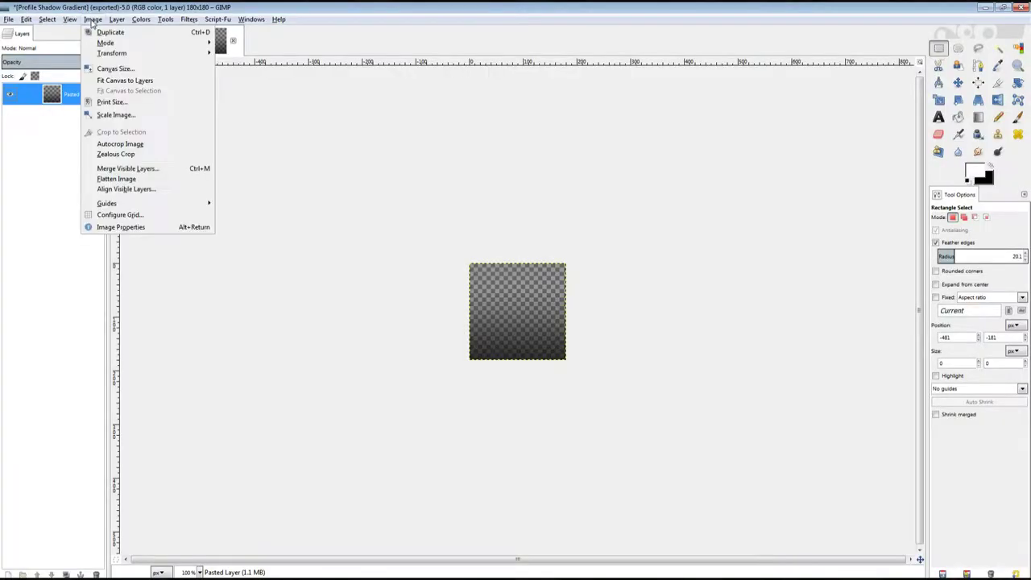
# Scale the image to 500×500 and add a white-filled layer beneath the gradient.
pyautogui.click(116, 118)
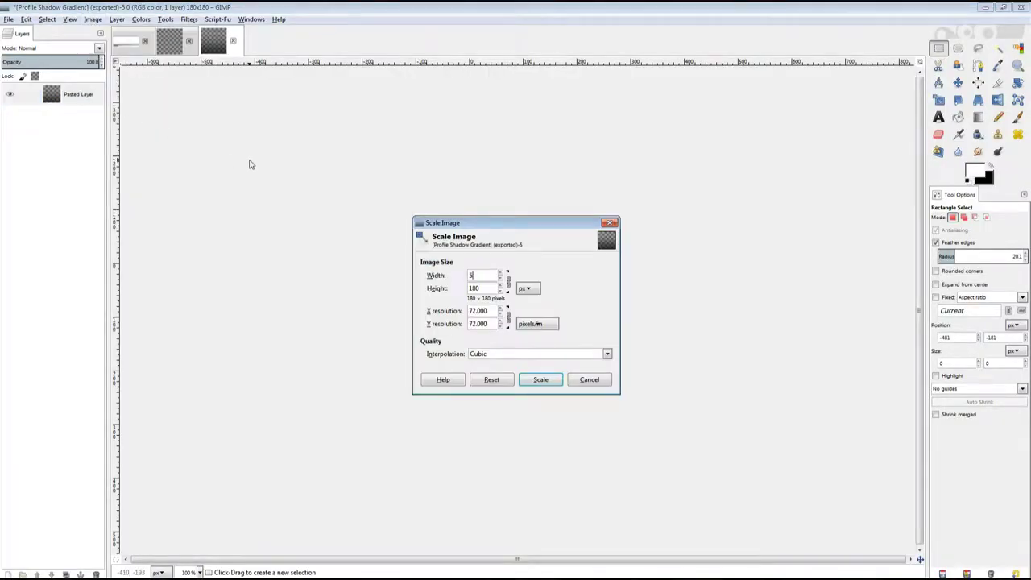
pyautogui.click(541, 380)
pyautogui.click(100, 34)
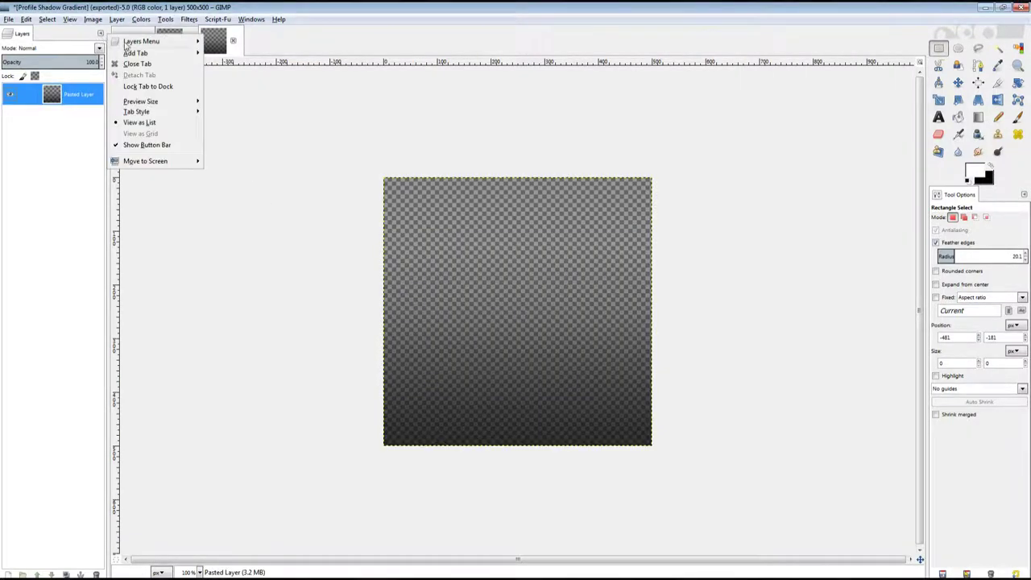
pyautogui.click(234, 43)
pyautogui.click(202, 296)
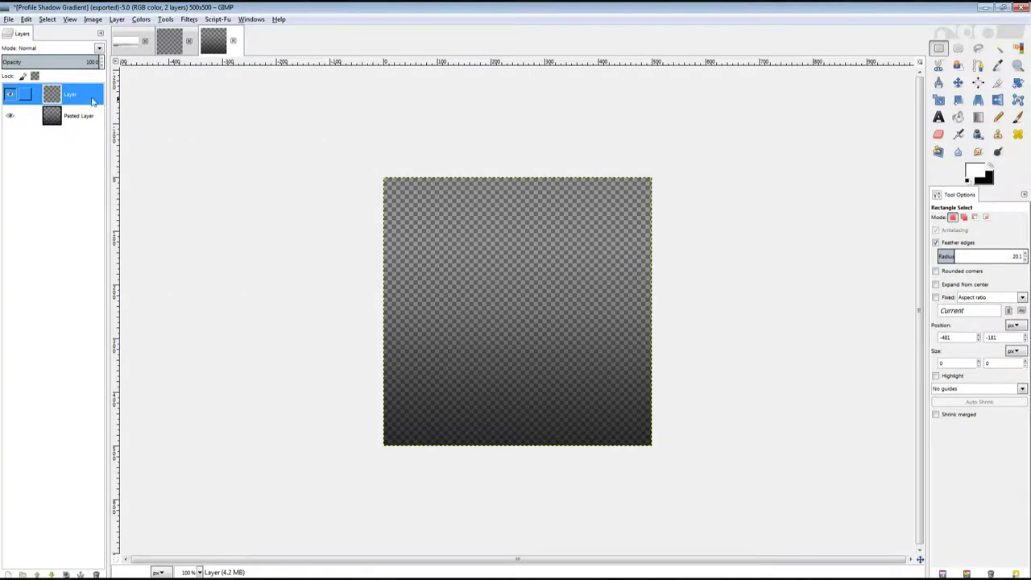
pyautogui.moveTo(93, 102); pyautogui.dragTo(90, 127)
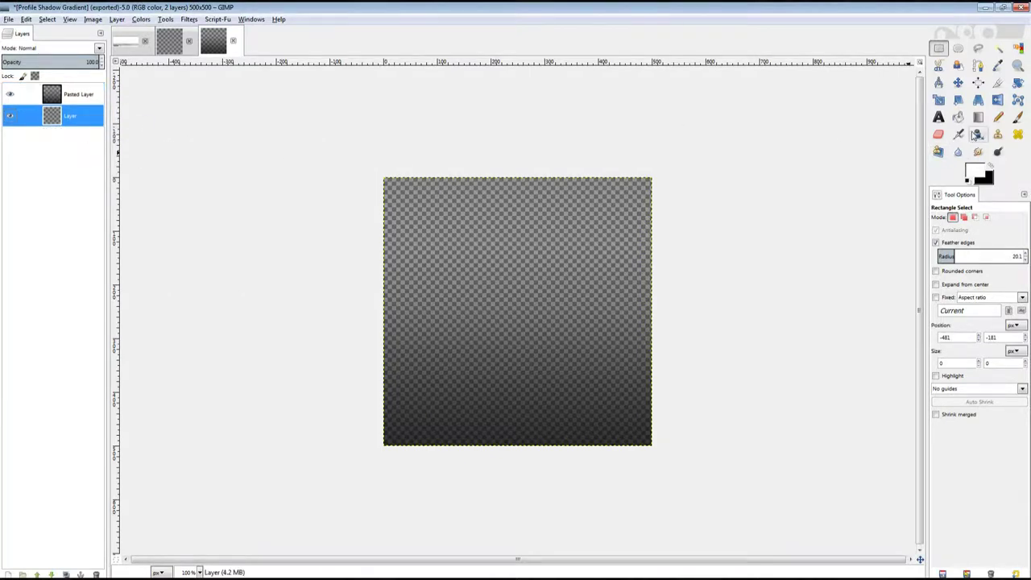
pyautogui.click(958, 117)
pyautogui.click(520, 279)
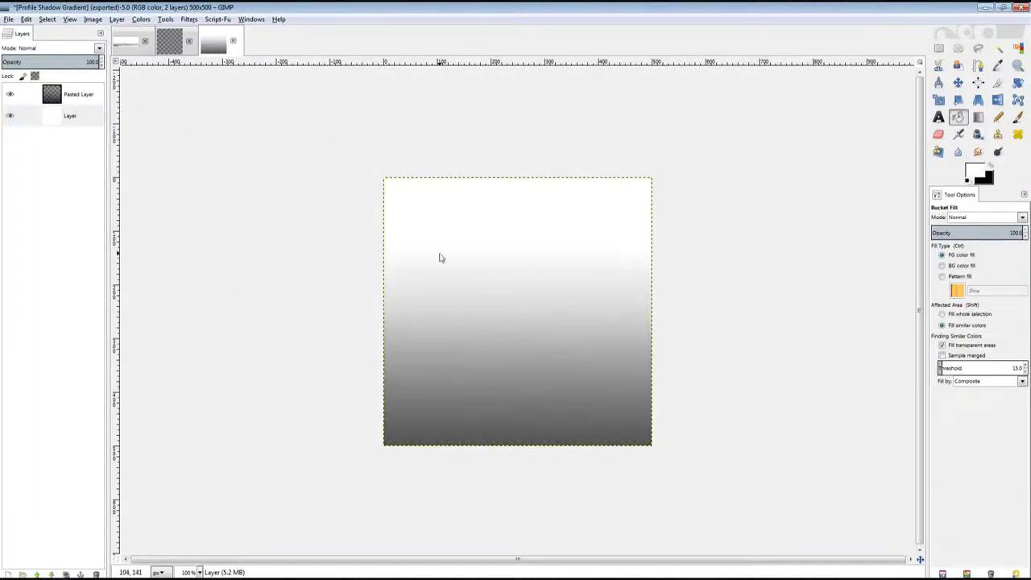
# Export the image as TEST 500.png into the Profile Shadow Gradient folder.
pyautogui.click(7, 20)
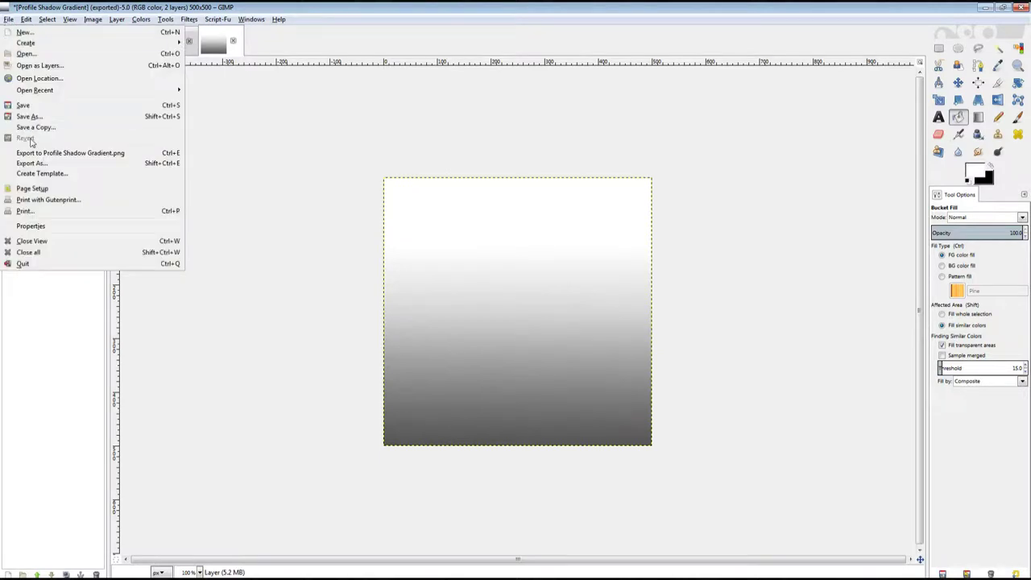
pyautogui.click(32, 163)
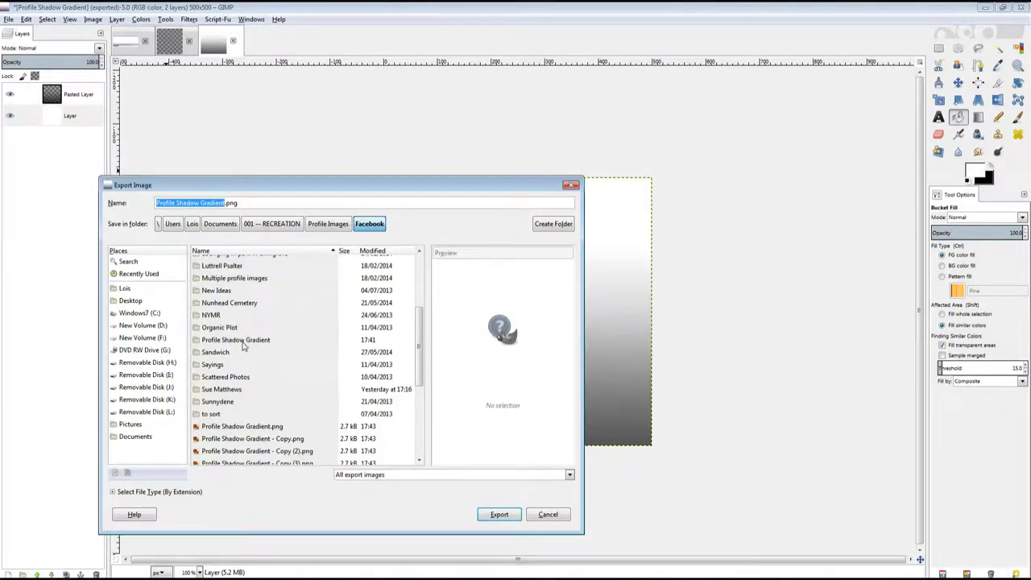
pyautogui.doubleClick(243, 341)
pyautogui.click(221, 261)
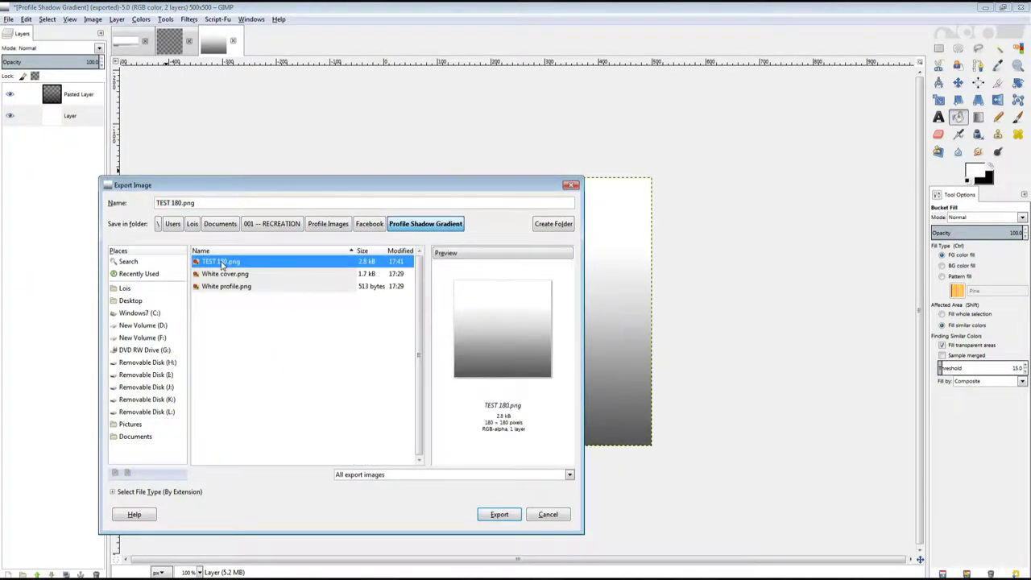
pyautogui.click(173, 203)
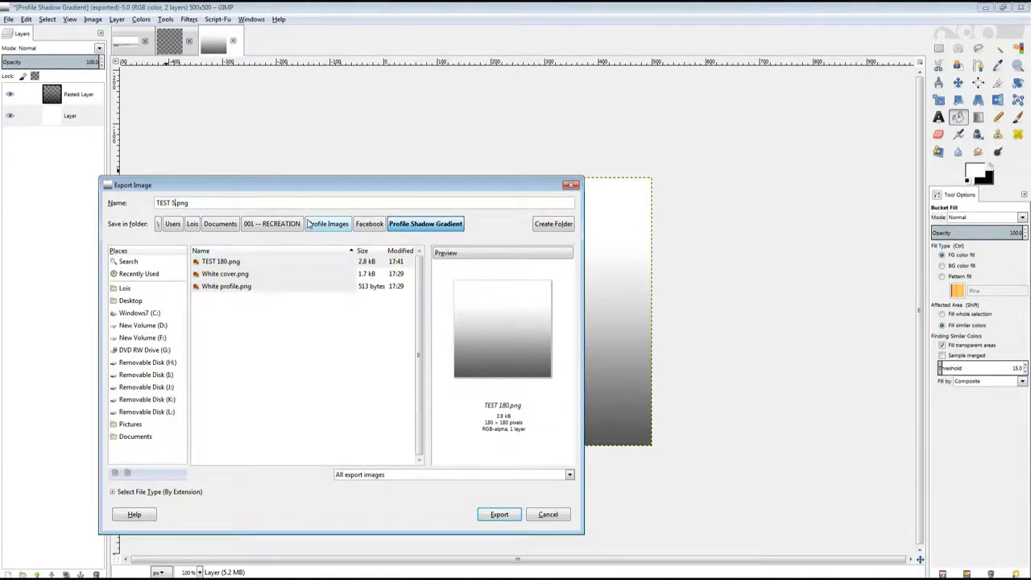
pyautogui.press('Return')
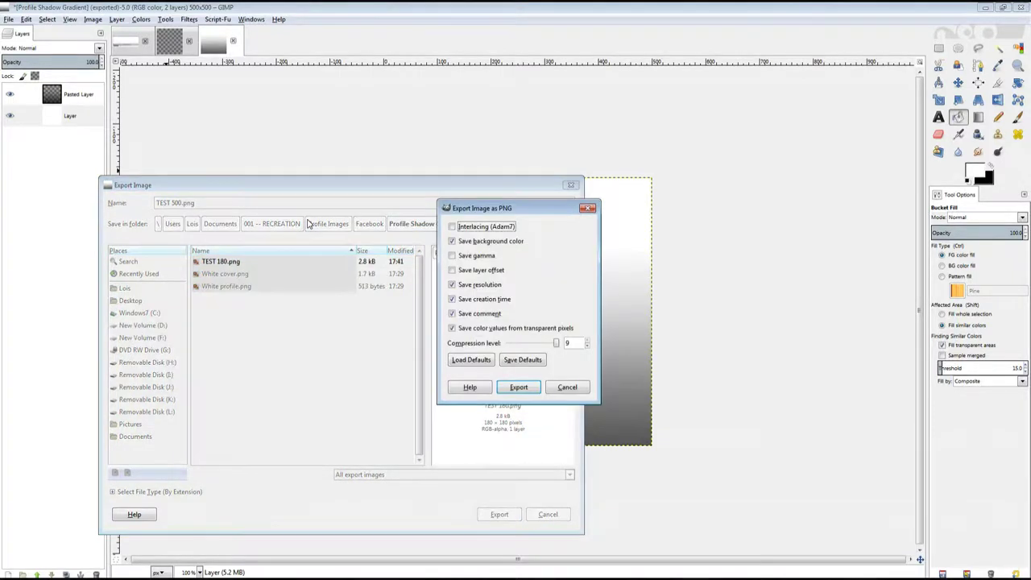
pyautogui.click(517, 386)
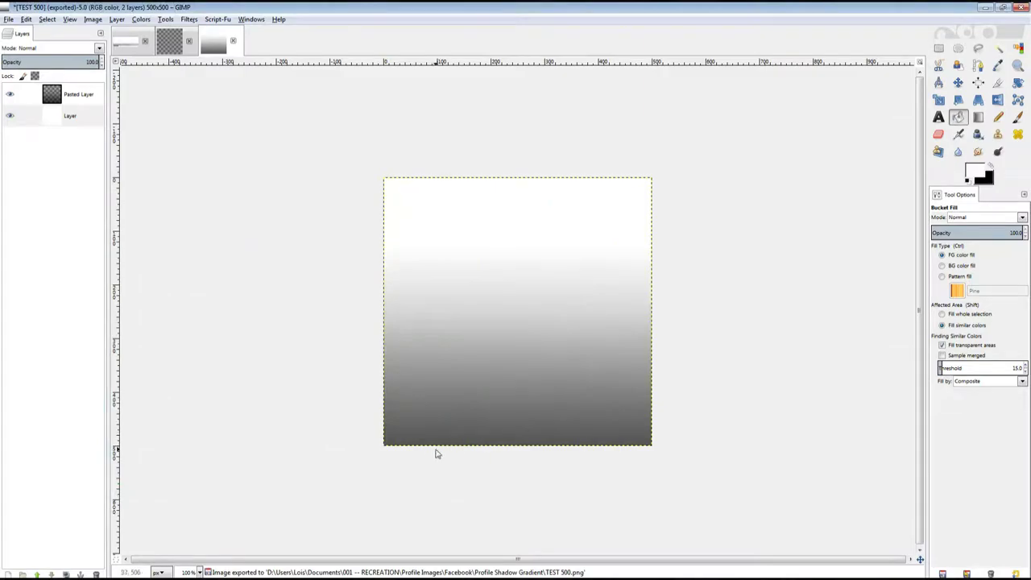
pyautogui.moveTo(104, 568)
pyautogui.click(147, 571)
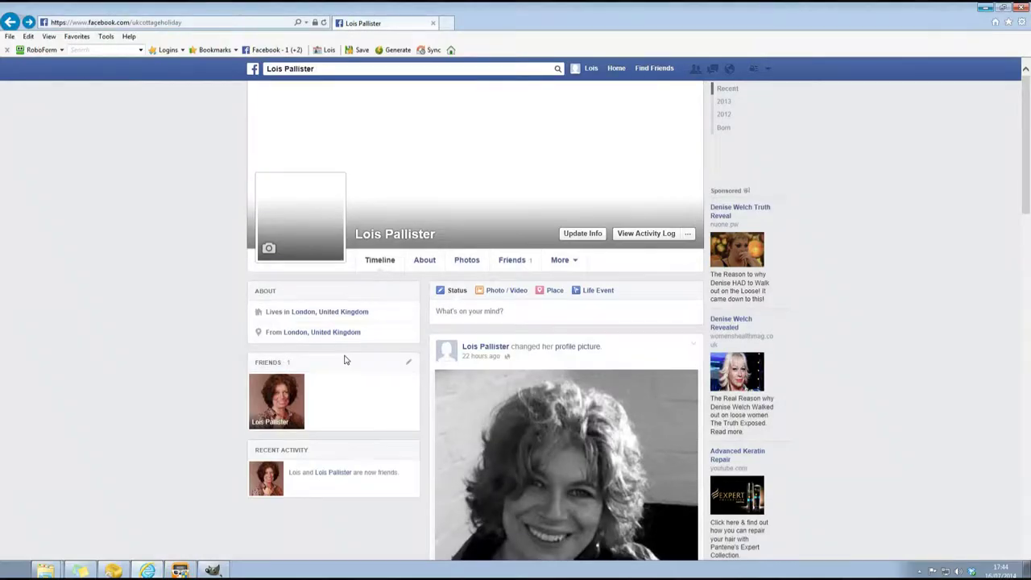
# Upload TEST 500.png as the new Facebook profile picture.
pyautogui.click(311, 248)
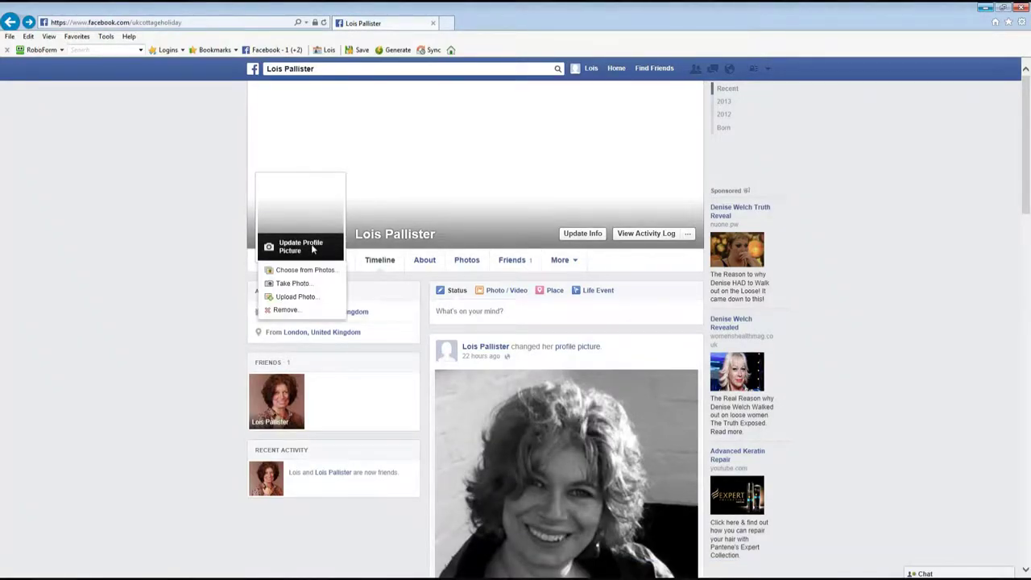
pyautogui.click(298, 297)
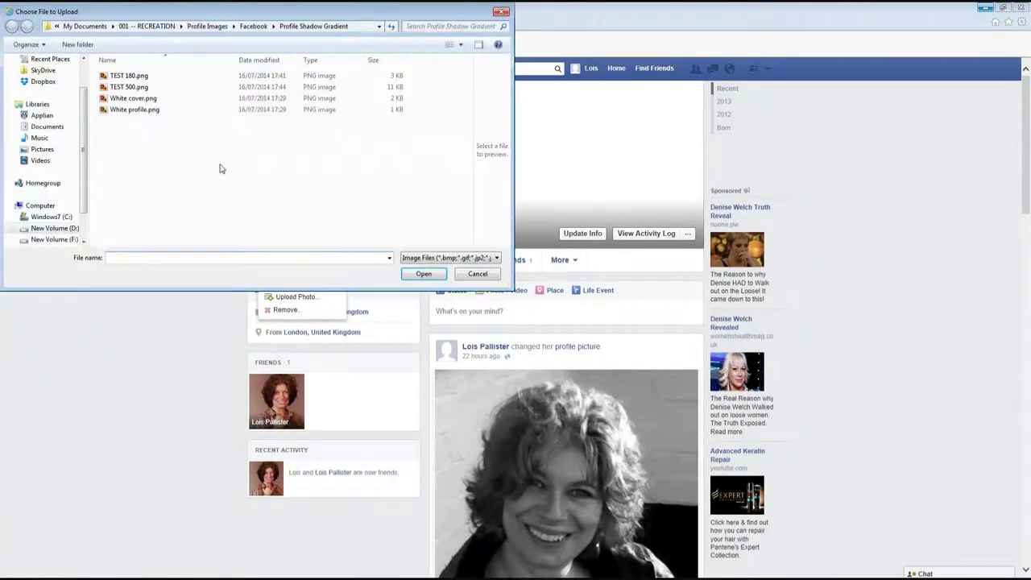
pyautogui.doubleClick(136, 87)
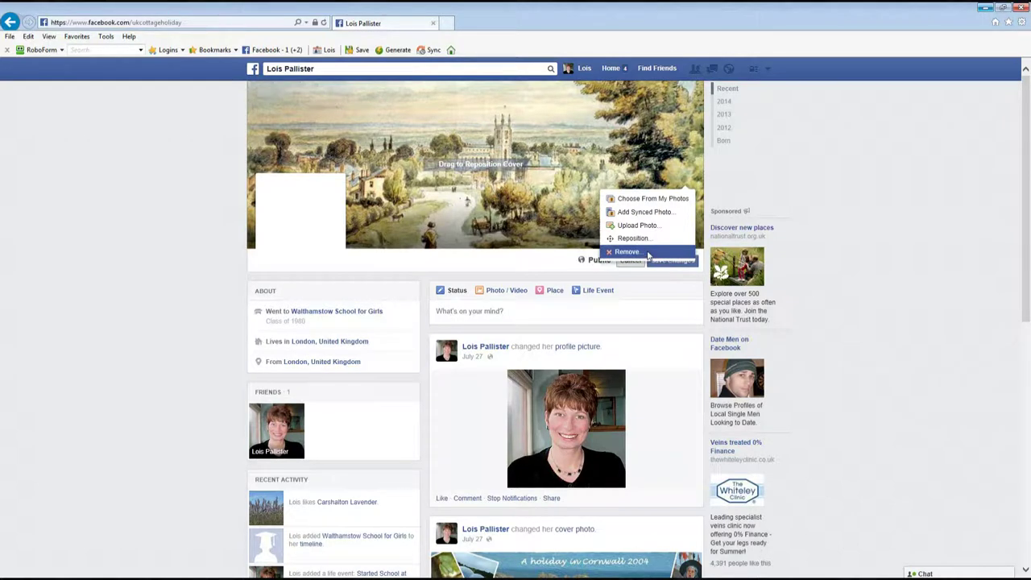
# Choose Reposition for the cover photo and drag the landscape upward.
pyautogui.click(622, 257)
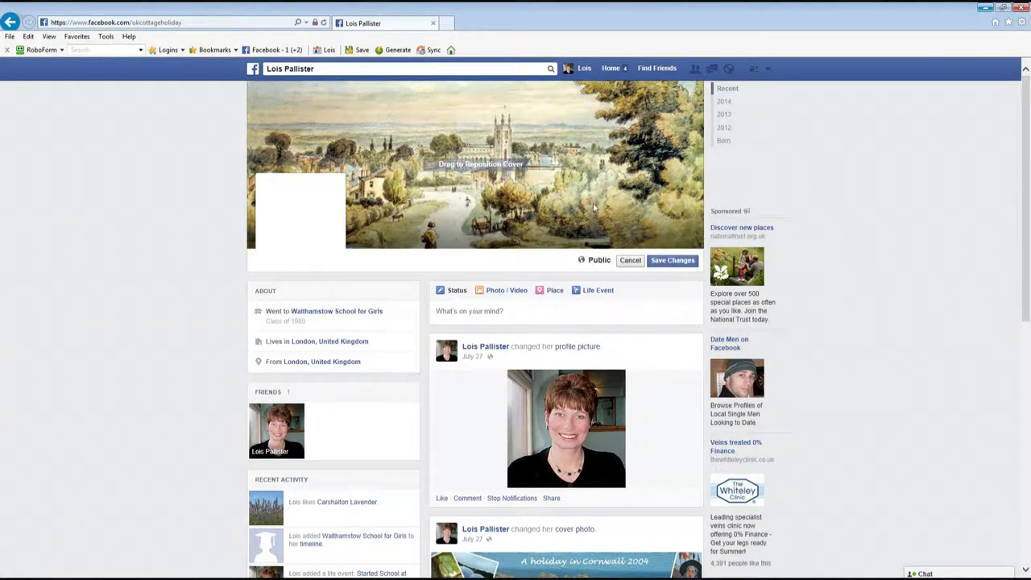
pyautogui.moveTo(590, 212)
pyautogui.mouseDown()
pyautogui.moveTo(640, 205)
pyautogui.moveTo(652, 270)
pyautogui.moveTo(660, 100)
pyautogui.moveTo(610, 321)
pyautogui.moveTo(605, 290)
pyautogui.moveTo(626, 246)
pyautogui.moveTo(630, 191)
pyautogui.mouseUp()
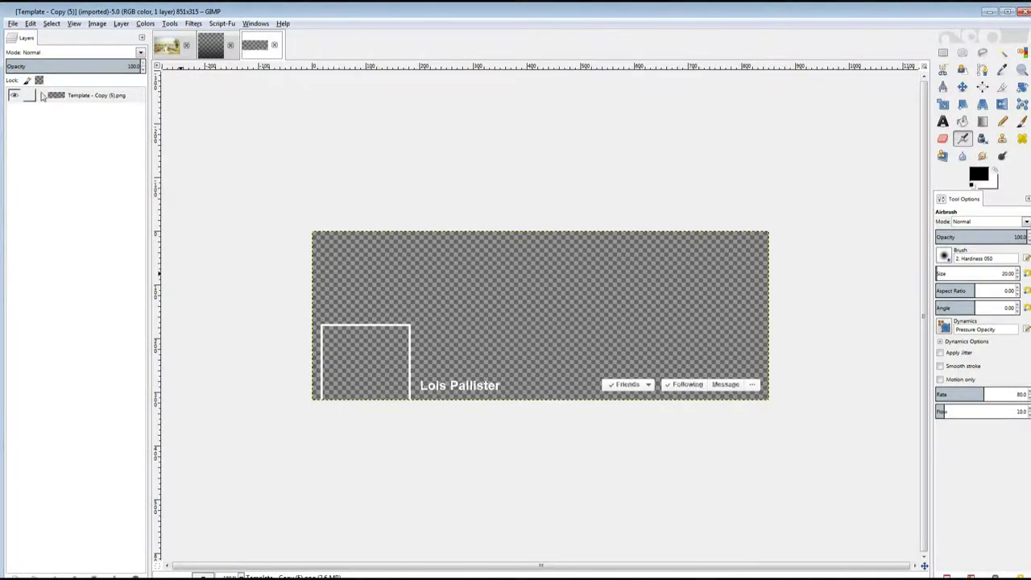
# Add a new transparent 851×315 layer to the template image.
pyautogui.click(141, 38)
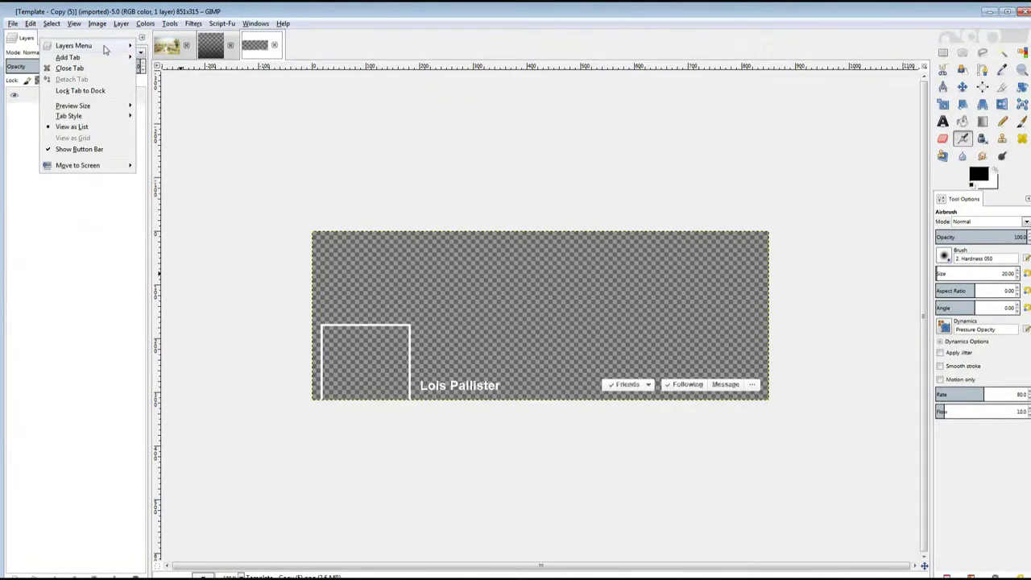
pyautogui.moveTo(104, 49)
pyautogui.click(168, 62)
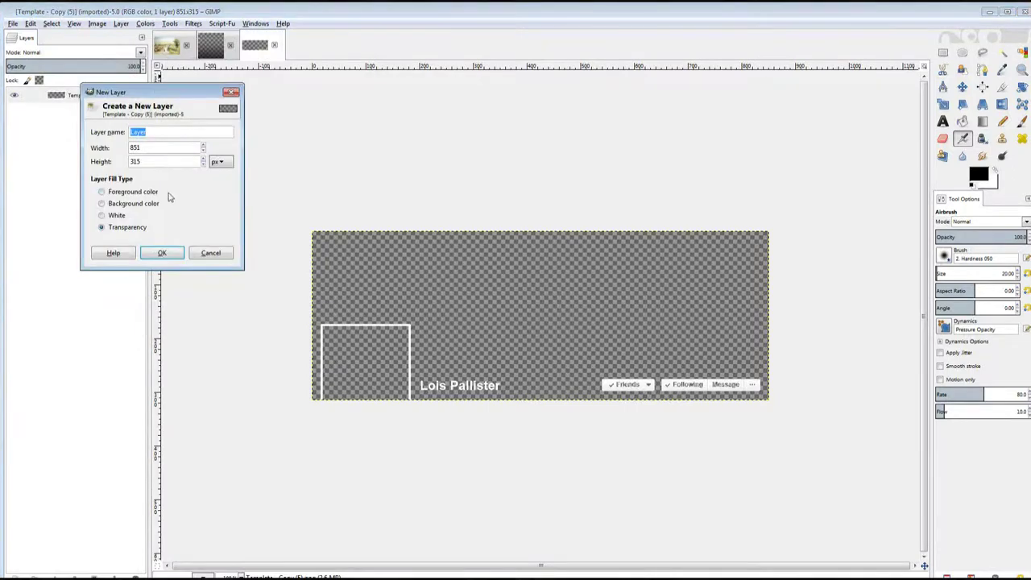
pyautogui.click(160, 253)
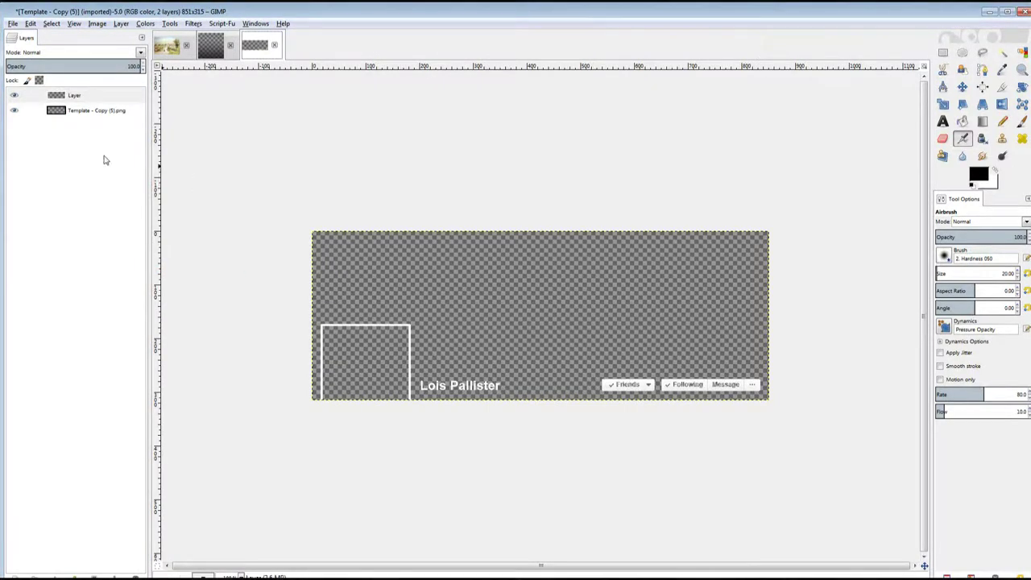
# Select the template's transparent area by colour and set the foreground colour to grey.
pyautogui.click(101, 113)
pyautogui.hotkey('shift', 'o')
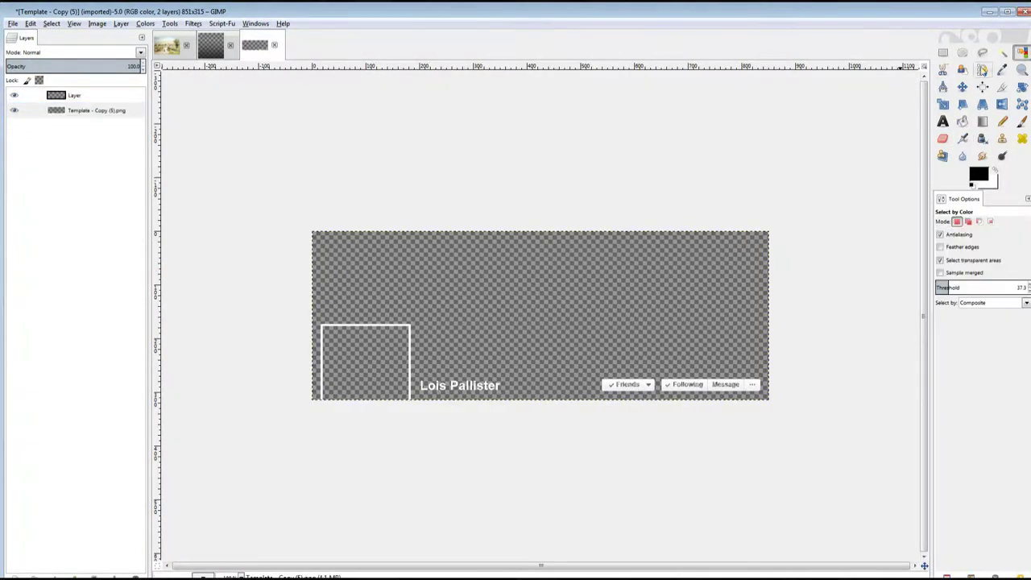
pyautogui.click(542, 322)
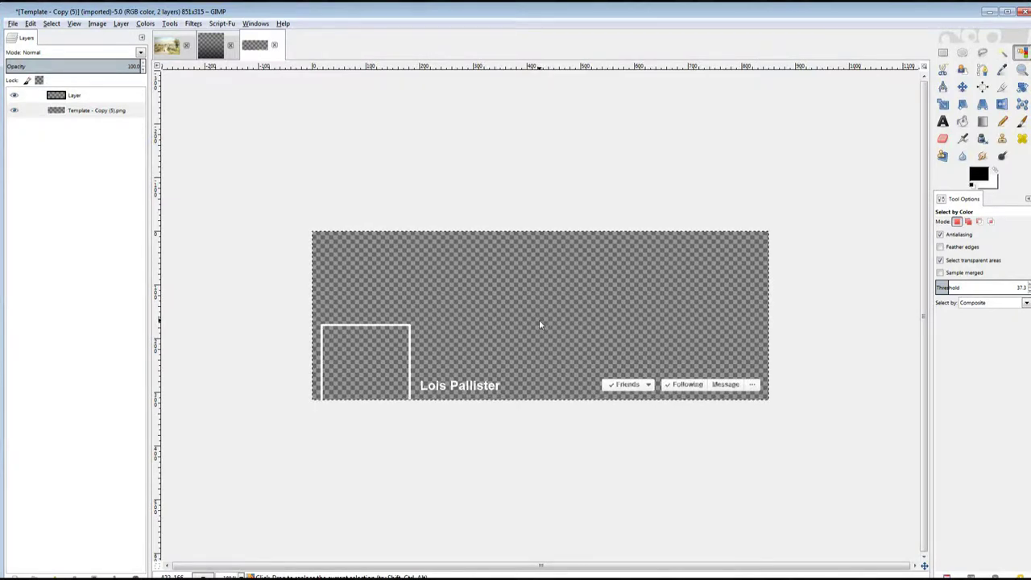
pyautogui.click(977, 174)
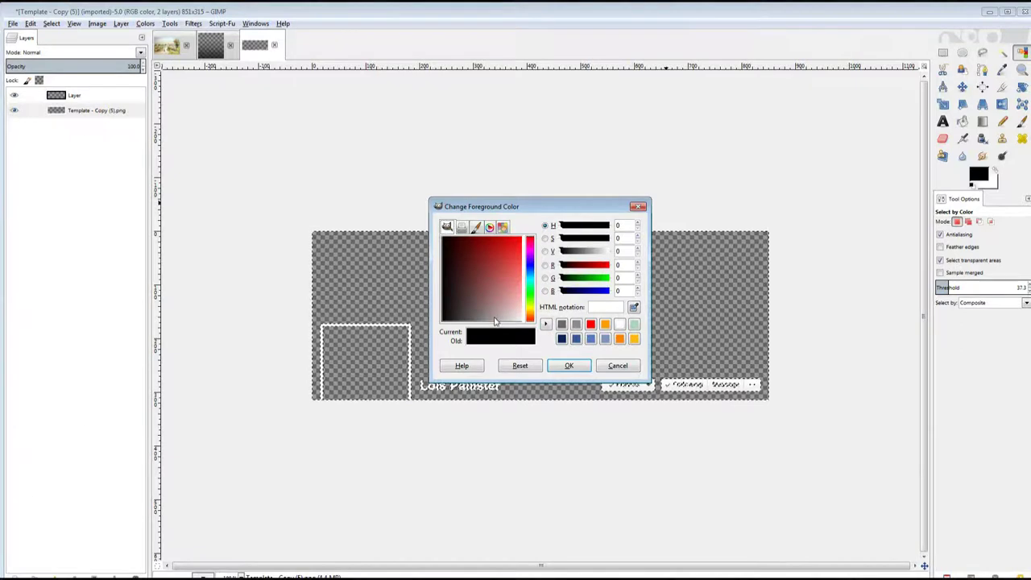
pyautogui.click(497, 321)
pyautogui.click(568, 366)
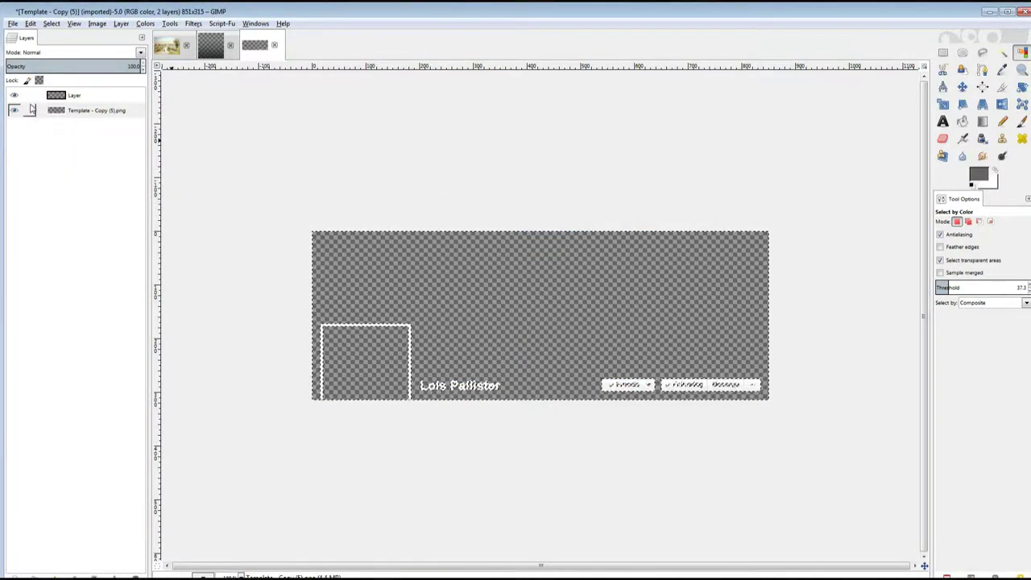
# Fill the new empty layer with the grey foreground colour and lower its opacity to about 47.
pyautogui.click(68, 97)
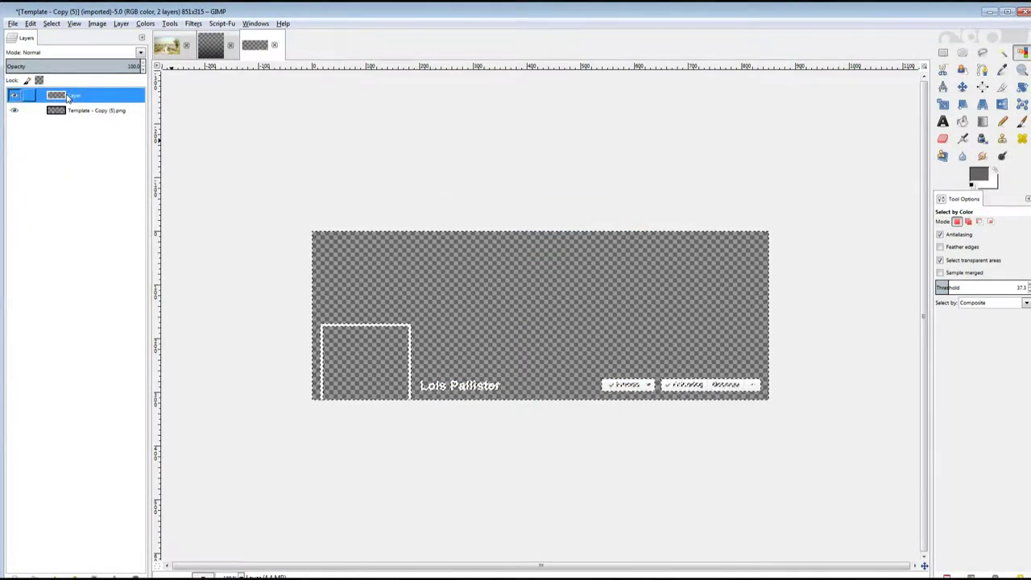
pyautogui.click(30, 24)
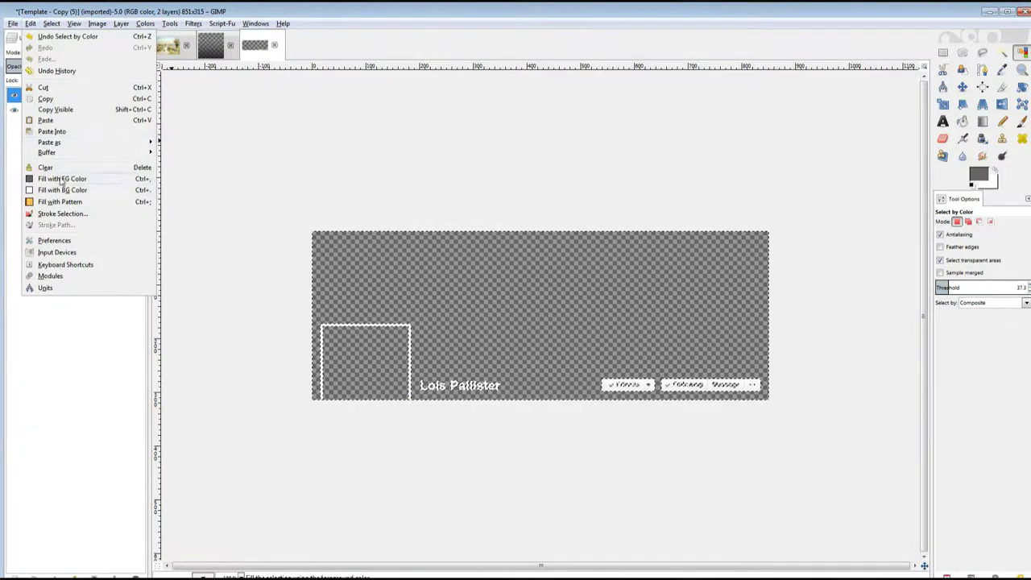
pyautogui.click(57, 178)
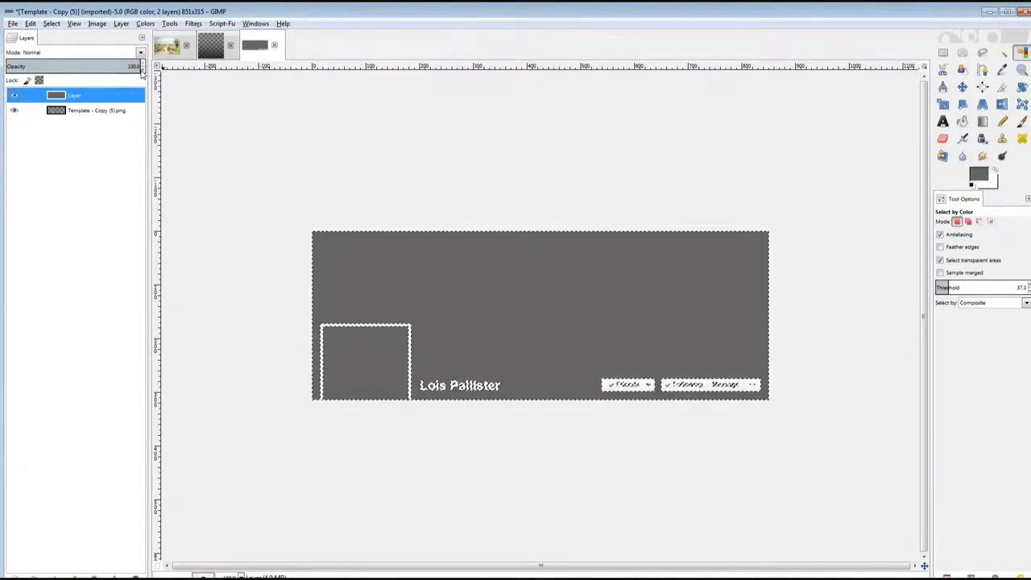
pyautogui.moveTo(141, 71); pyautogui.dragTo(141, 71)
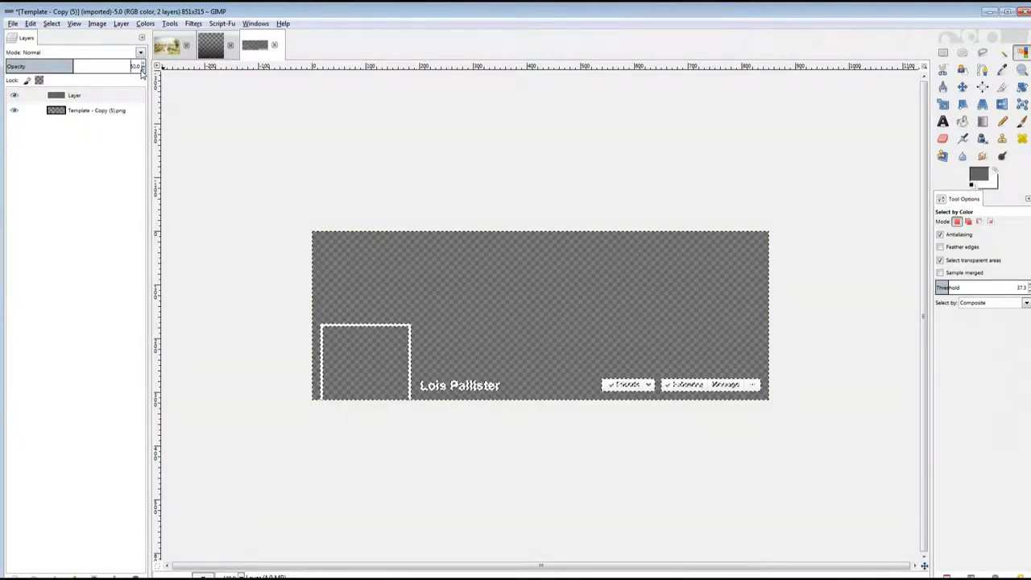
pyautogui.click(142, 71)
pyautogui.click(142, 71)
# Fuzzy-select the profile-picture square on the template layer and bucket-fill it solid grey.
pyautogui.click(117, 111)
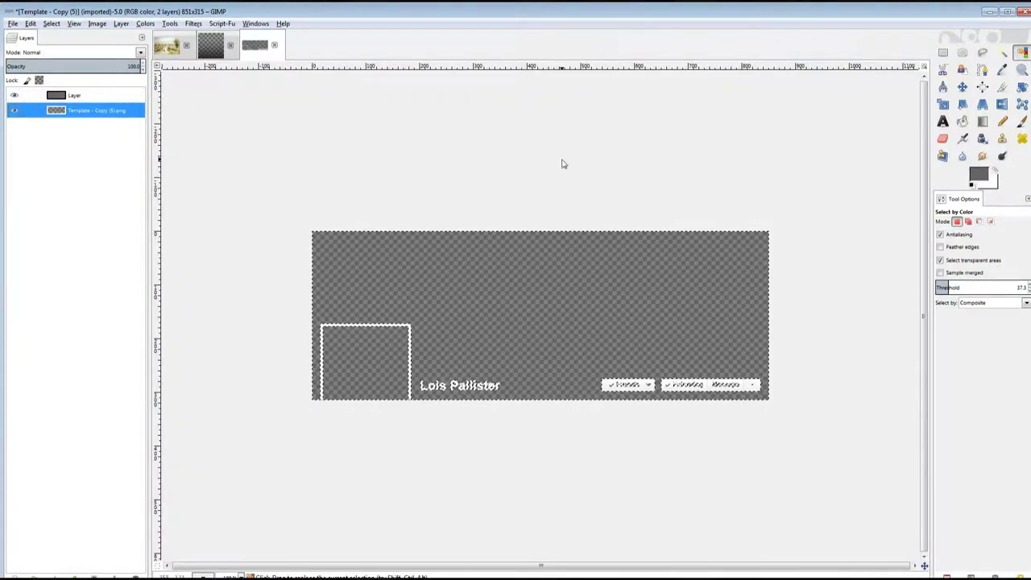
pyautogui.press('u')
pyautogui.click(361, 373)
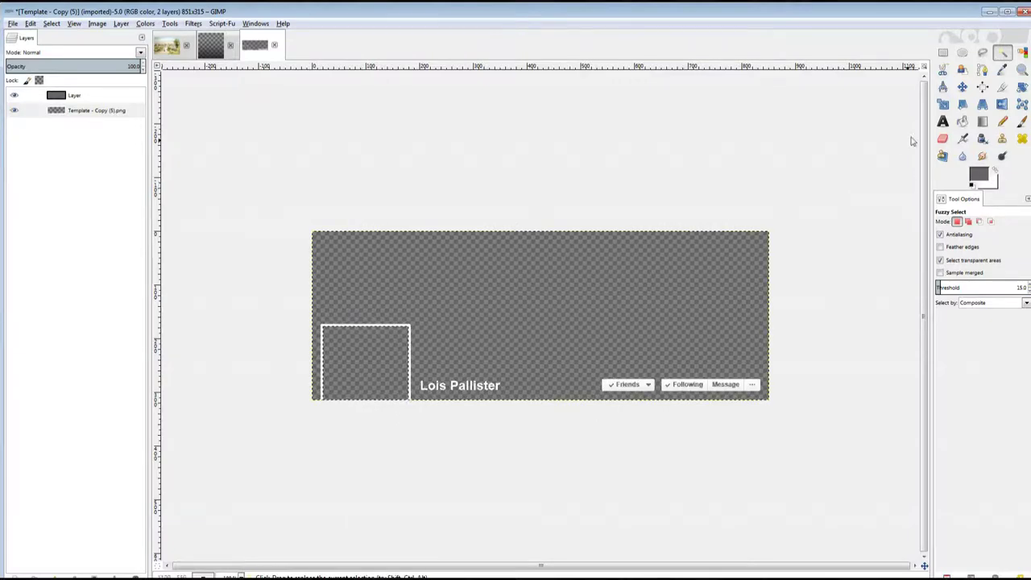
pyautogui.click(962, 121)
pyautogui.click(372, 370)
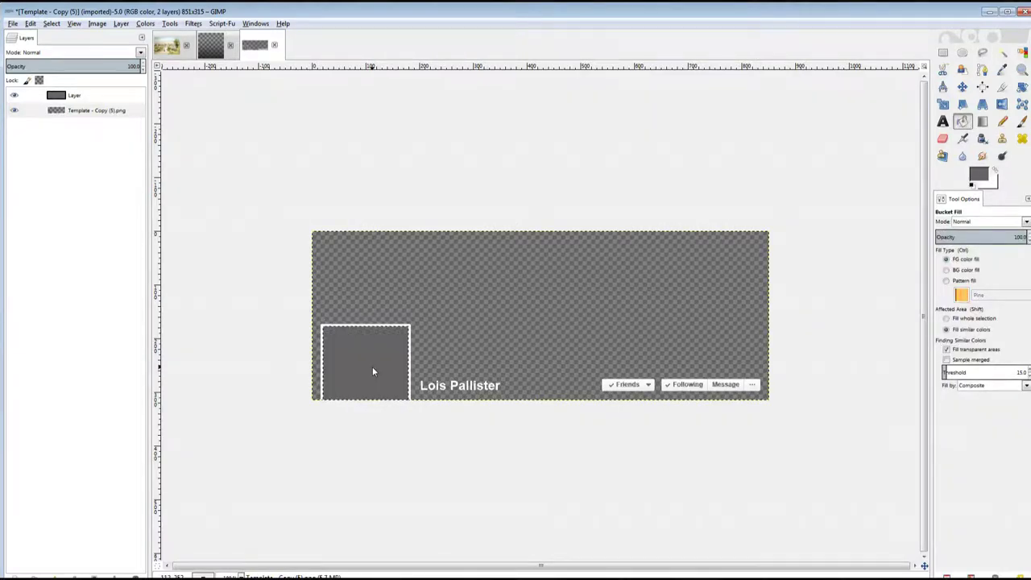
# Merge the template's visible layers into a single layer.
pyautogui.click(142, 38)
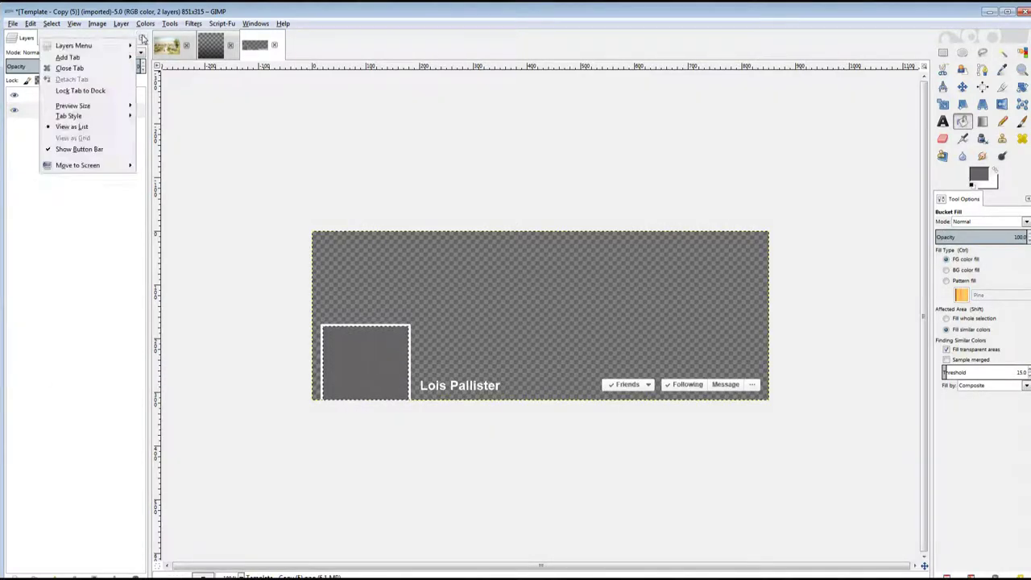
pyautogui.moveTo(113, 45)
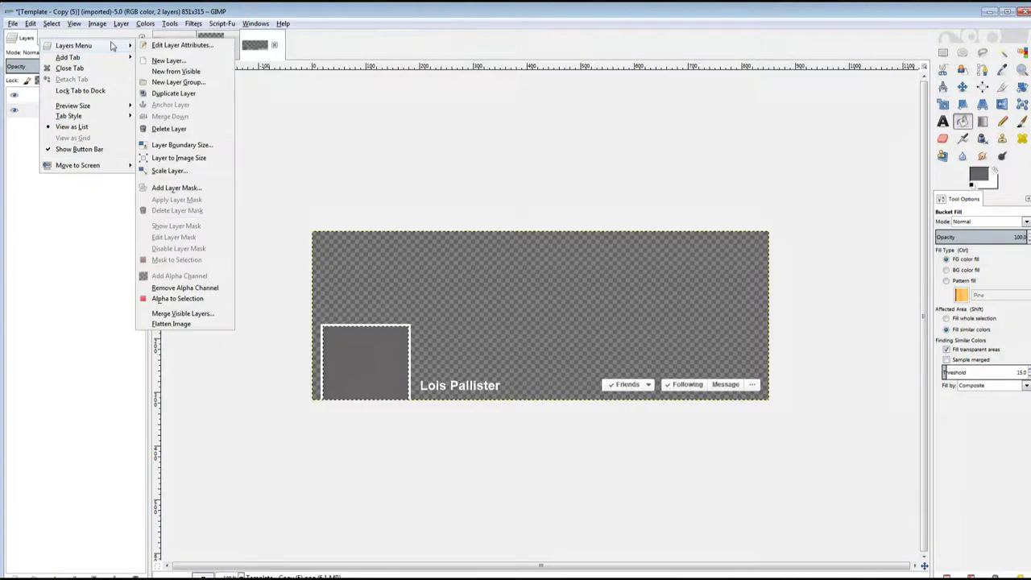
pyautogui.click(203, 314)
pyautogui.click(189, 257)
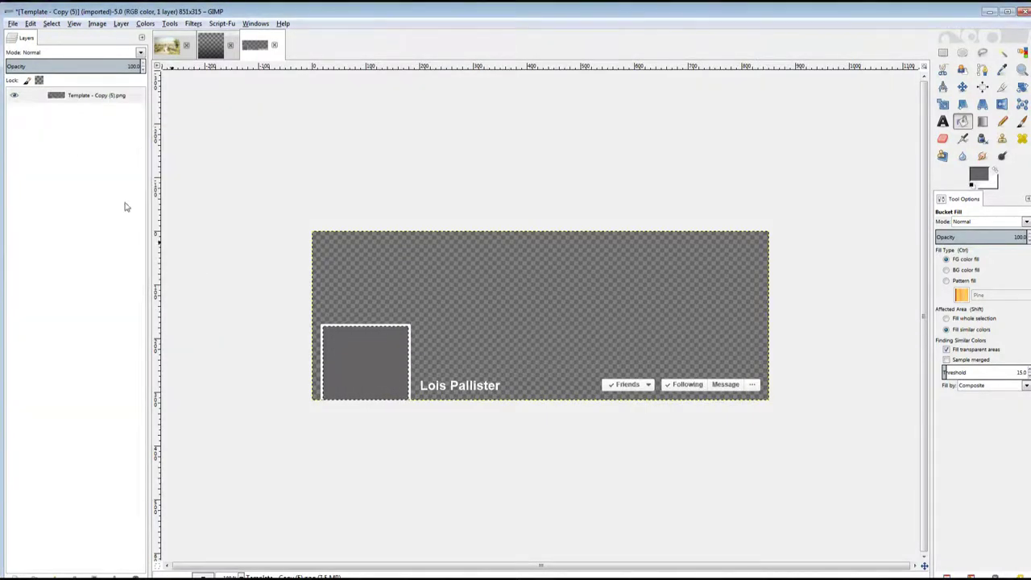
# Select and copy the whole template, then switch to the 001 Sydenham image.
pyautogui.click(51, 24)
pyautogui.click(54, 38)
pyautogui.click(30, 24)
pyautogui.click(51, 95)
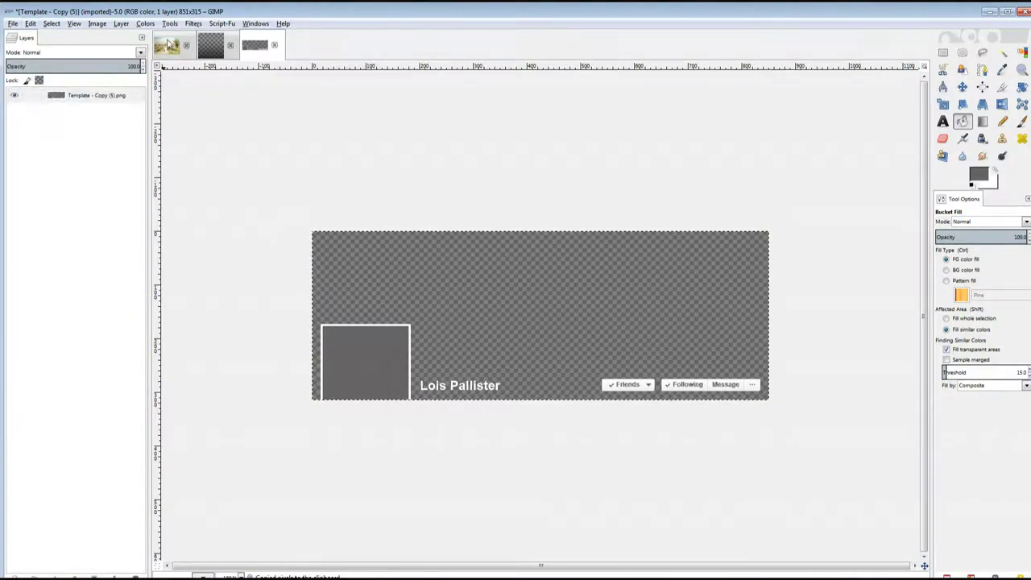
pyautogui.click(170, 45)
pyautogui.click(30, 24)
# Paste the template into the Sydenham image and turn it into a new layer.
pyautogui.click(46, 120)
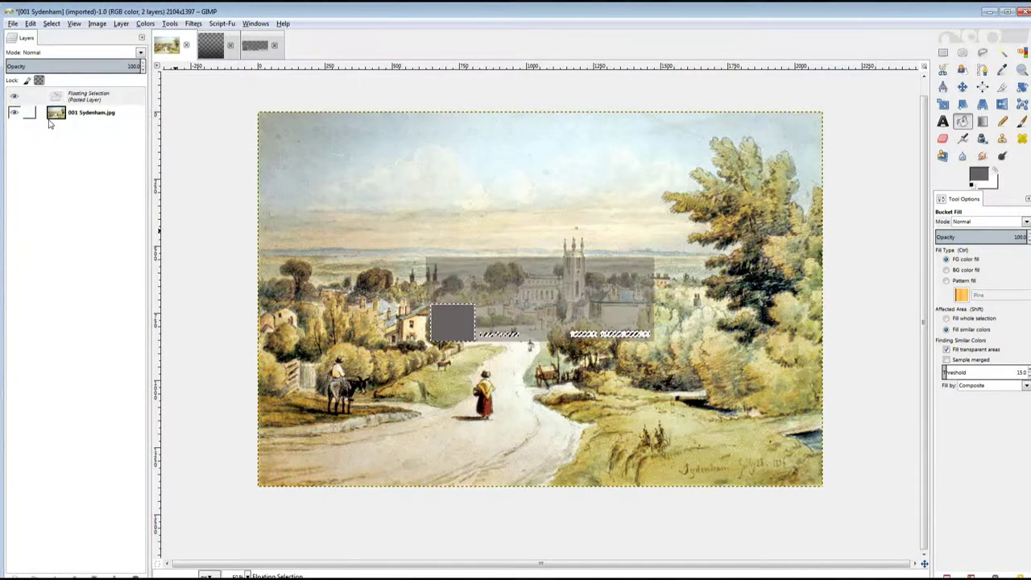
pyautogui.rightClick(85, 99)
pyautogui.click(109, 123)
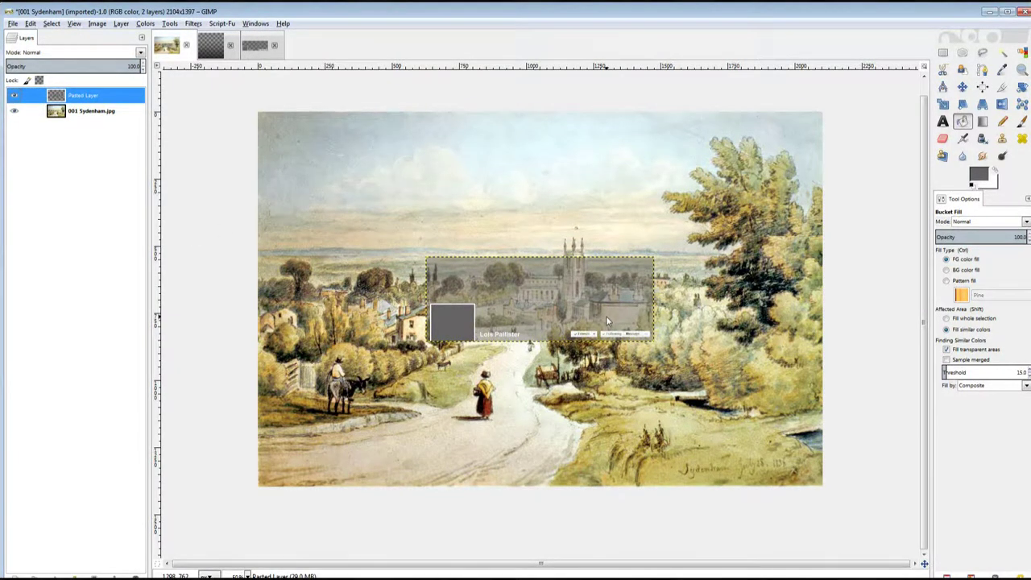
# Move the pasted layer down over the lower-left road area of the painting.
pyautogui.click(963, 86)
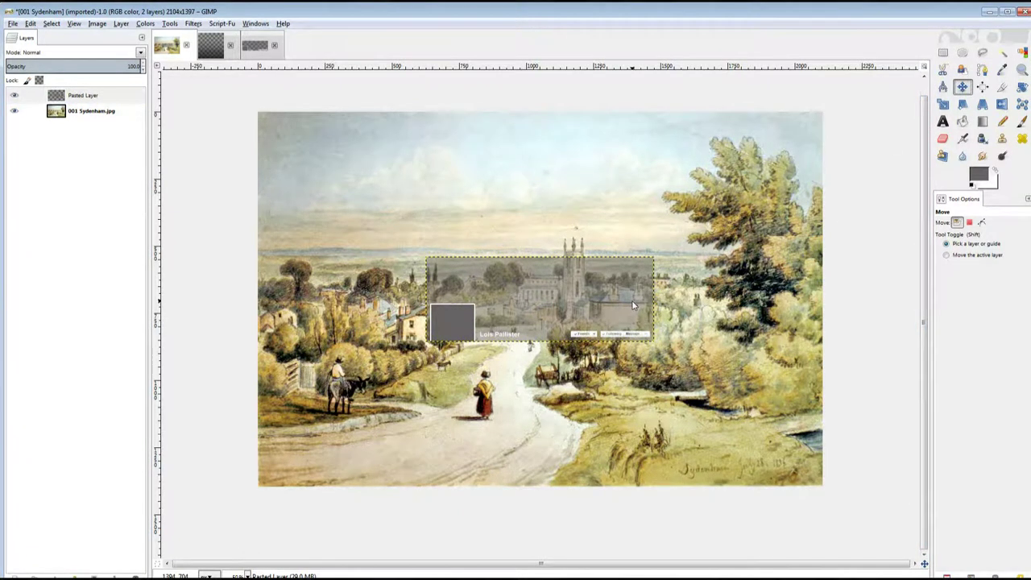
pyautogui.moveTo(634, 305); pyautogui.dragTo(505, 398)
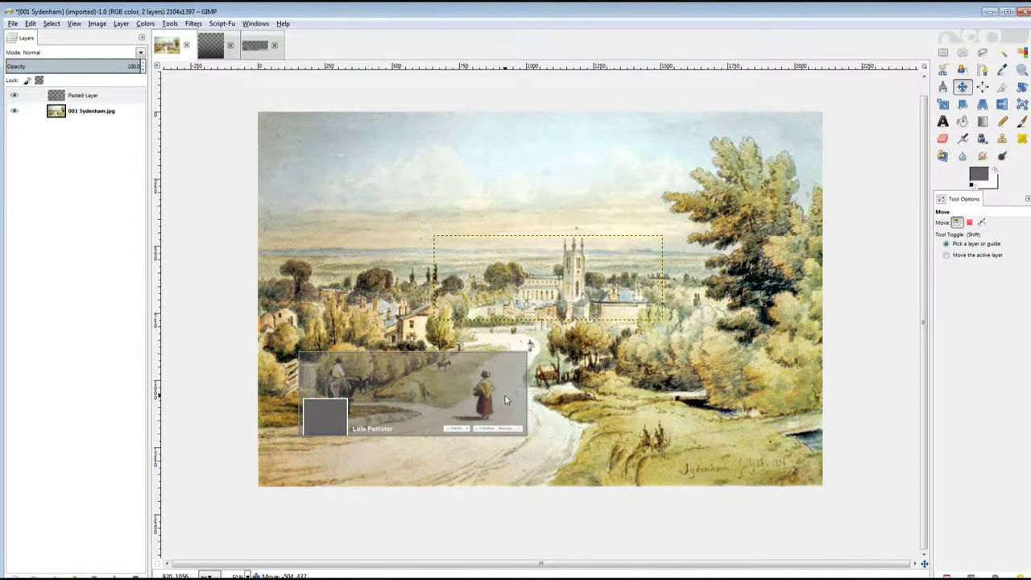
pyautogui.moveTo(506, 398); pyautogui.dragTo(503, 394)
# Scale the Pasted Layer to 2104×779, matching the image width, and drag it across the picture.
pyautogui.rightClick(96, 112)
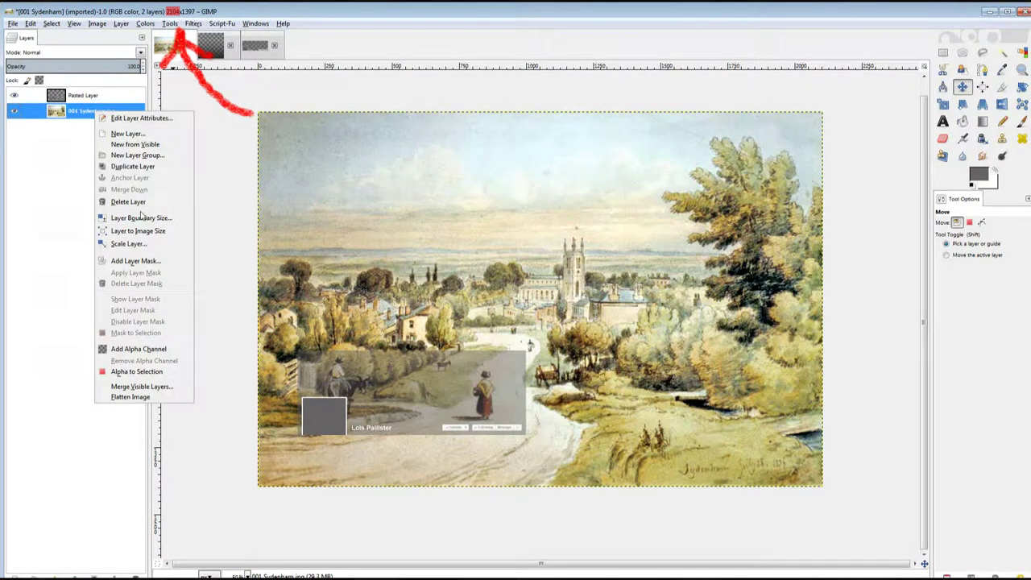
pyautogui.click(129, 243)
pyautogui.click(297, 262)
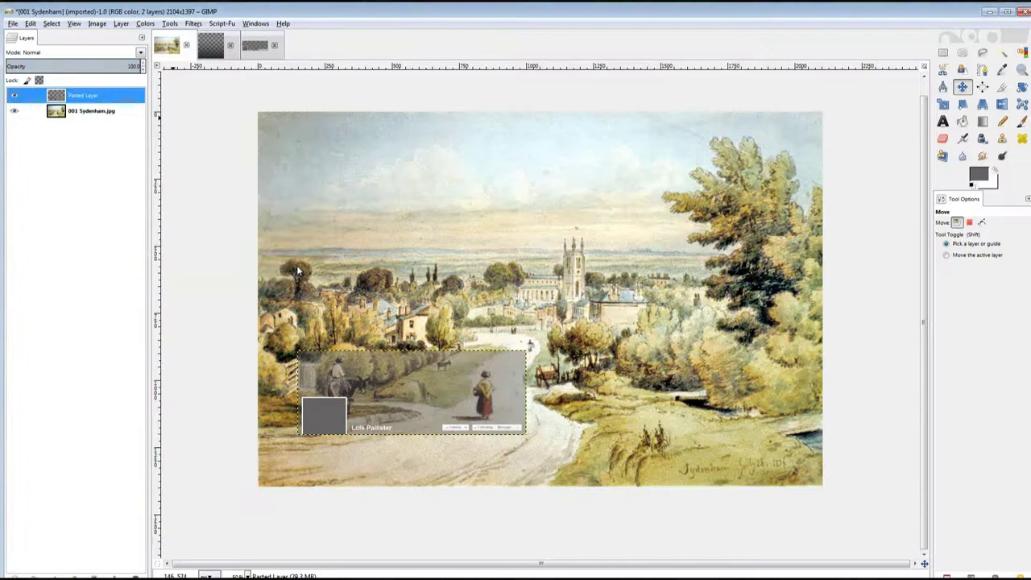
pyautogui.rightClick(102, 100)
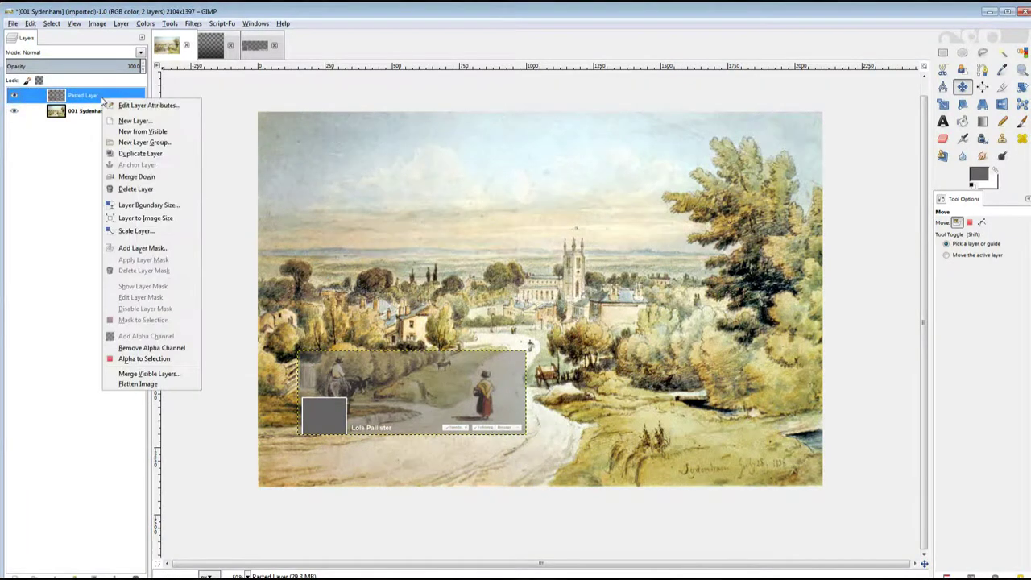
pyautogui.click(134, 231)
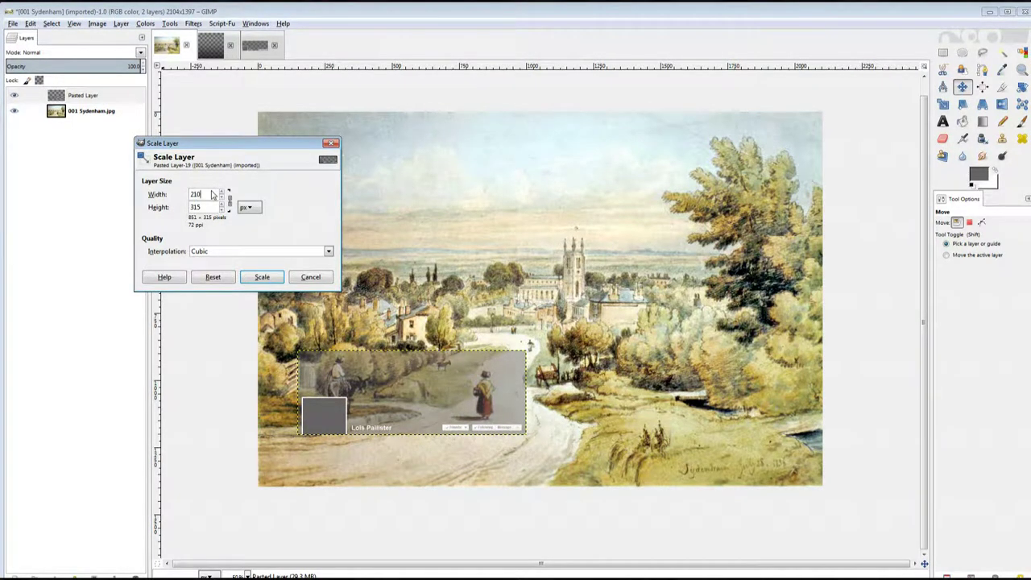
pyautogui.click(262, 277)
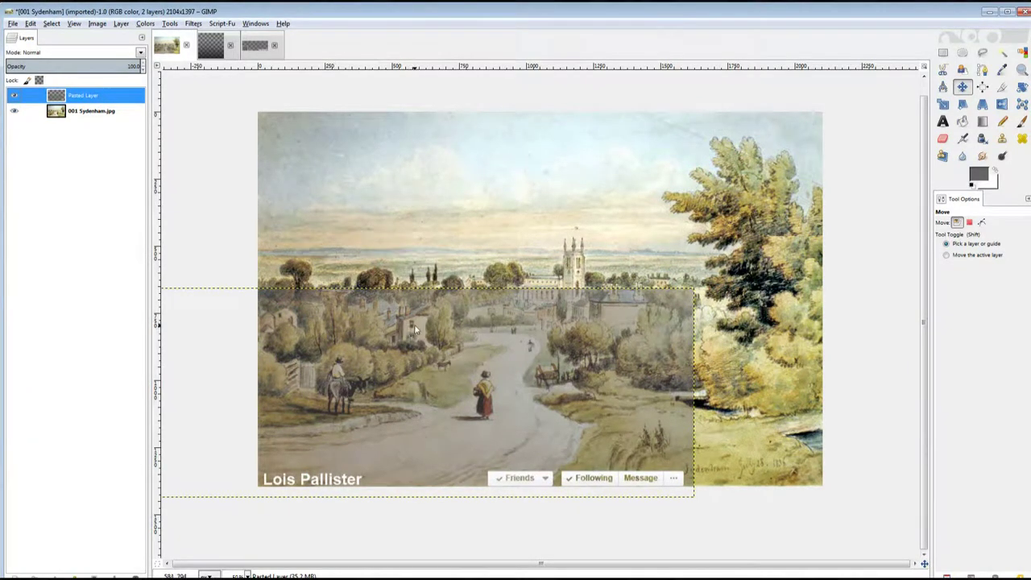
pyautogui.moveTo(413, 326); pyautogui.dragTo(561, 287)
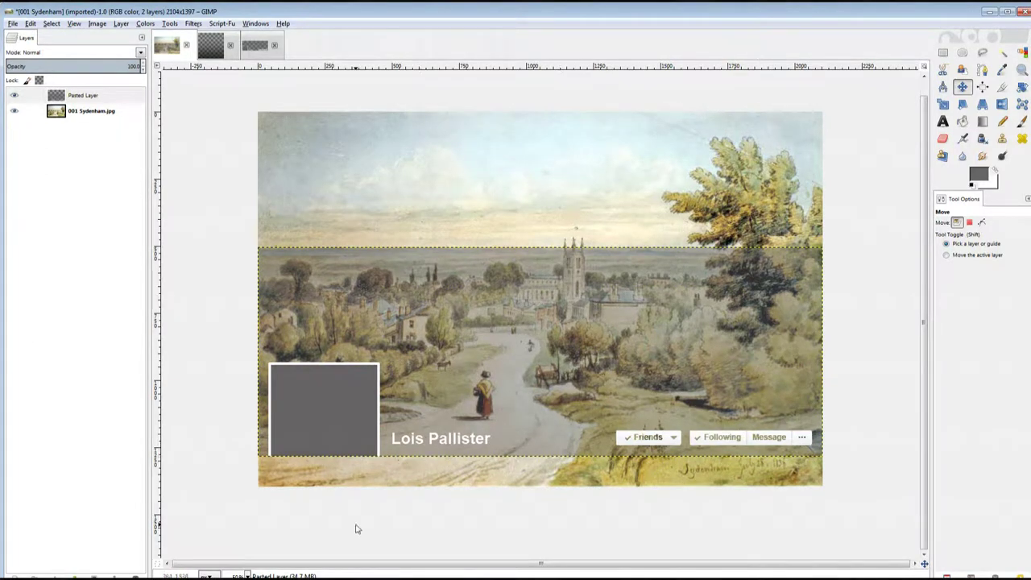
# At 400% zoom, make Pasted Layer active and set the Move tool to move the active layer.
pyautogui.click(243, 575)
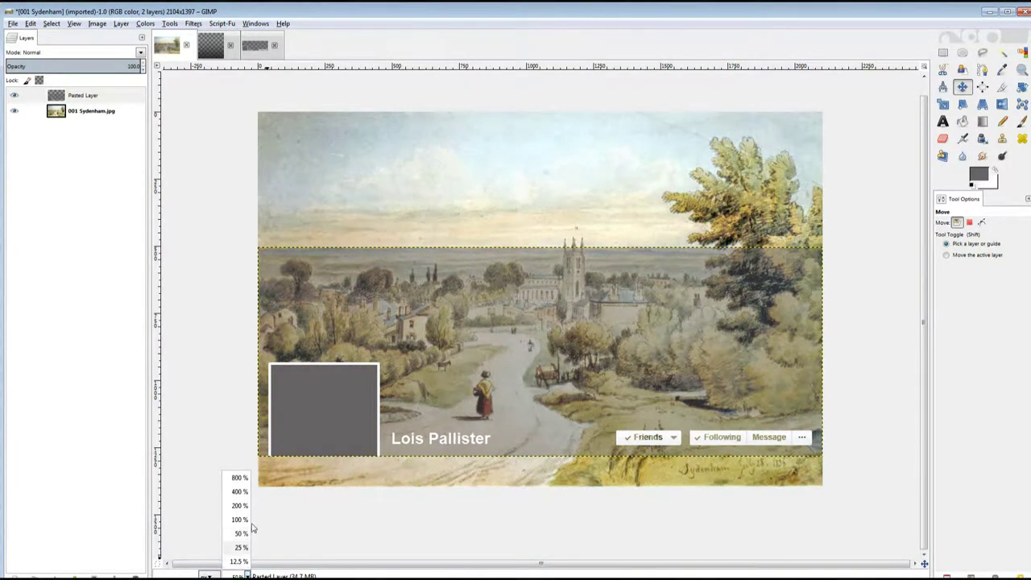
pyautogui.click(252, 493)
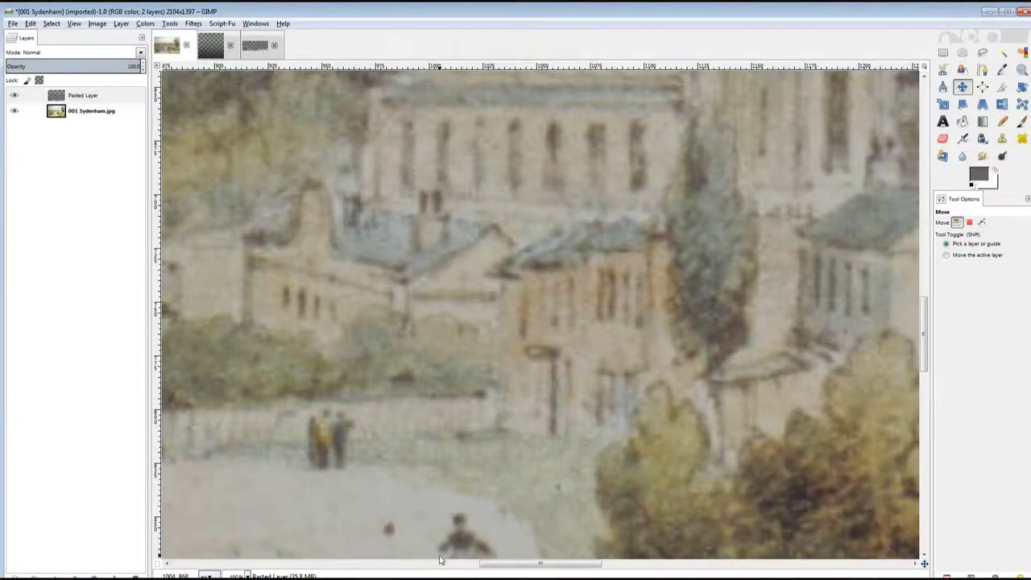
pyautogui.moveTo(488, 562); pyautogui.dragTo(204, 448)
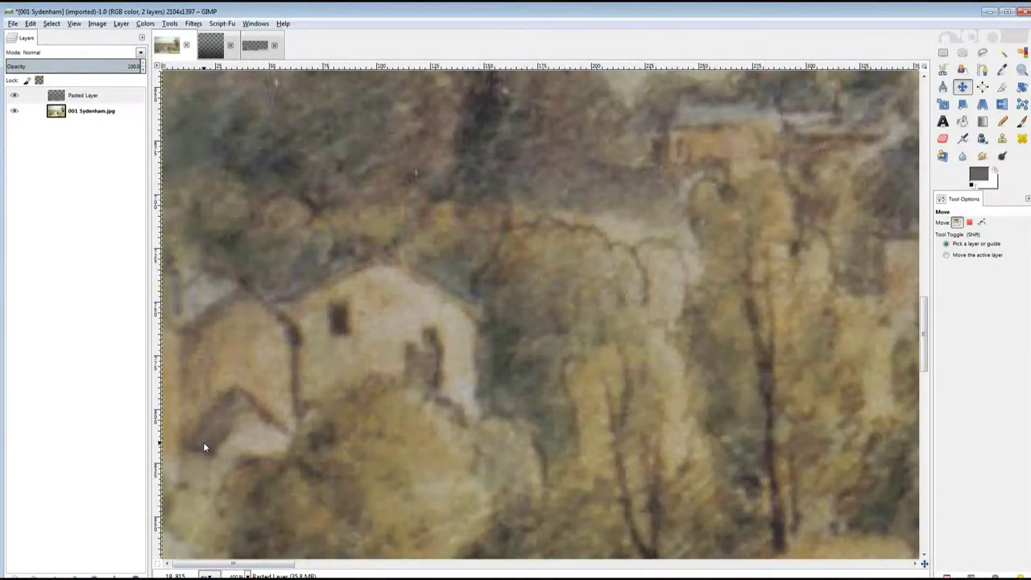
pyautogui.click(32, 95)
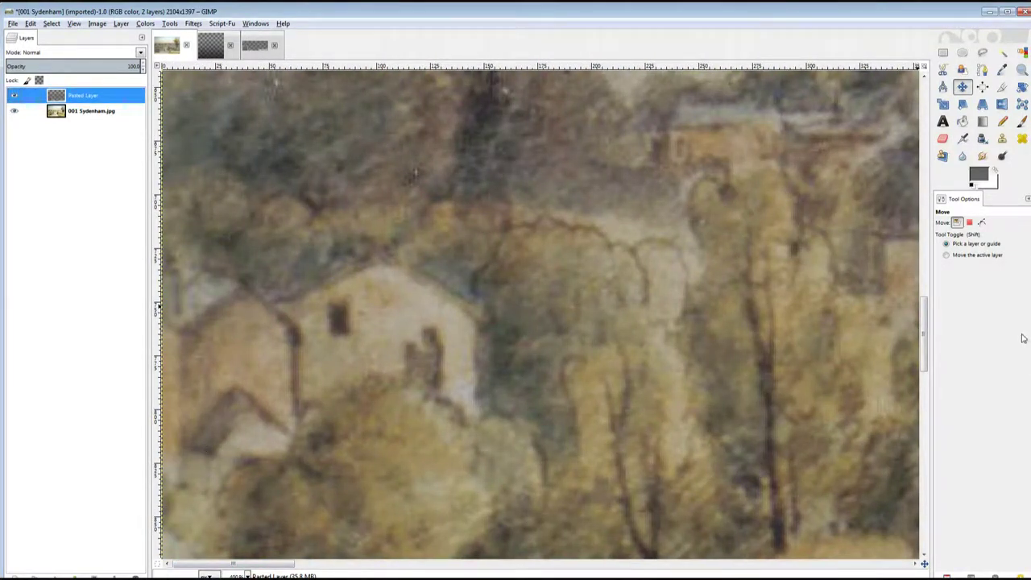
pyautogui.click(947, 256)
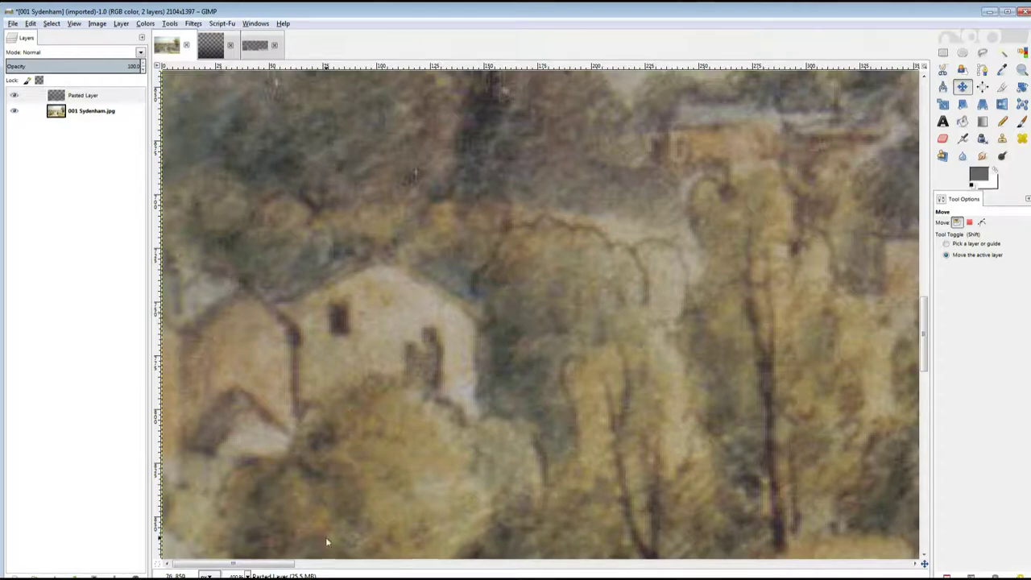
pyautogui.moveTo(242, 563); pyautogui.dragTo(856, 564)
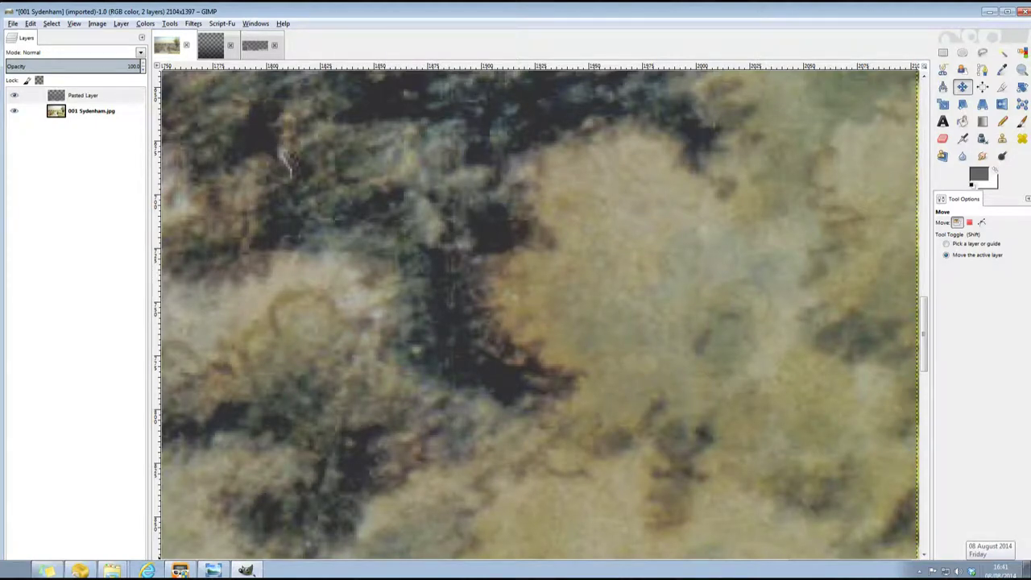
# Zoom back out and nudge the banner layer up by a pixel or two with the arrow keys.
pyautogui.click(238, 575)
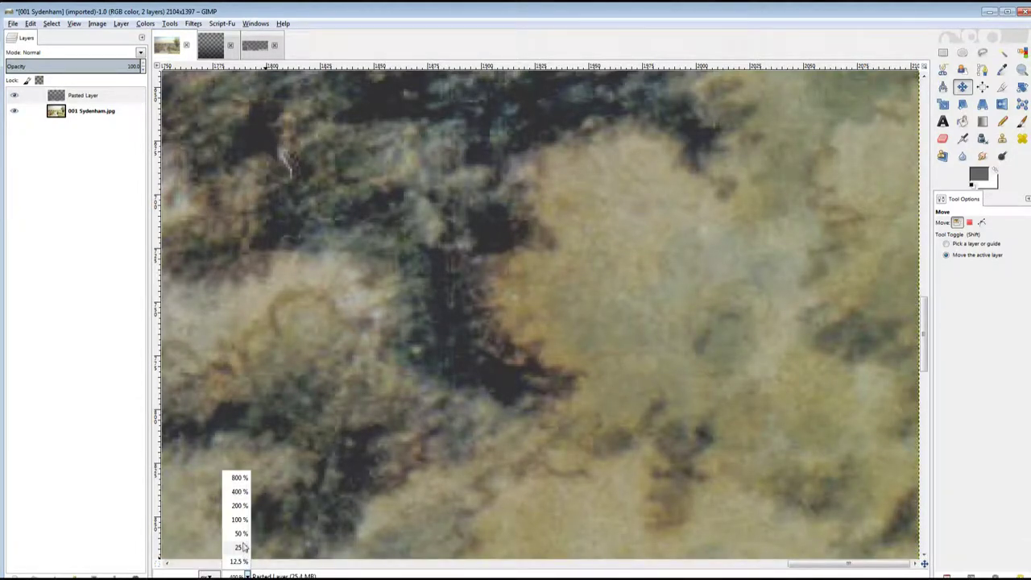
pyautogui.click(242, 533)
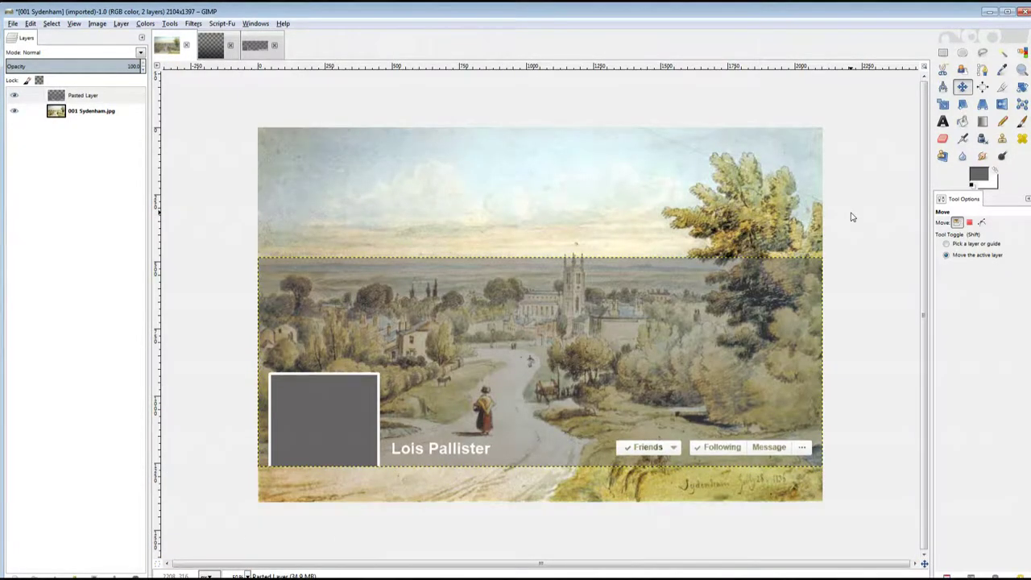
pyautogui.press('Up')
pyautogui.press('Up')
pyautogui.press('Up')
pyautogui.press('Up')
pyautogui.press('Up')
pyautogui.press('Up')
pyautogui.press('Up')
pyautogui.press('Up')
pyautogui.press('Up')
pyautogui.press('Up')
pyautogui.press('Up')
pyautogui.press('Up')
pyautogui.press('Up')
pyautogui.press('Up')
pyautogui.press('Up')
pyautogui.press('Up')
pyautogui.press('Up')
pyautogui.press('Up')
pyautogui.press('Up')
pyautogui.press('Up')
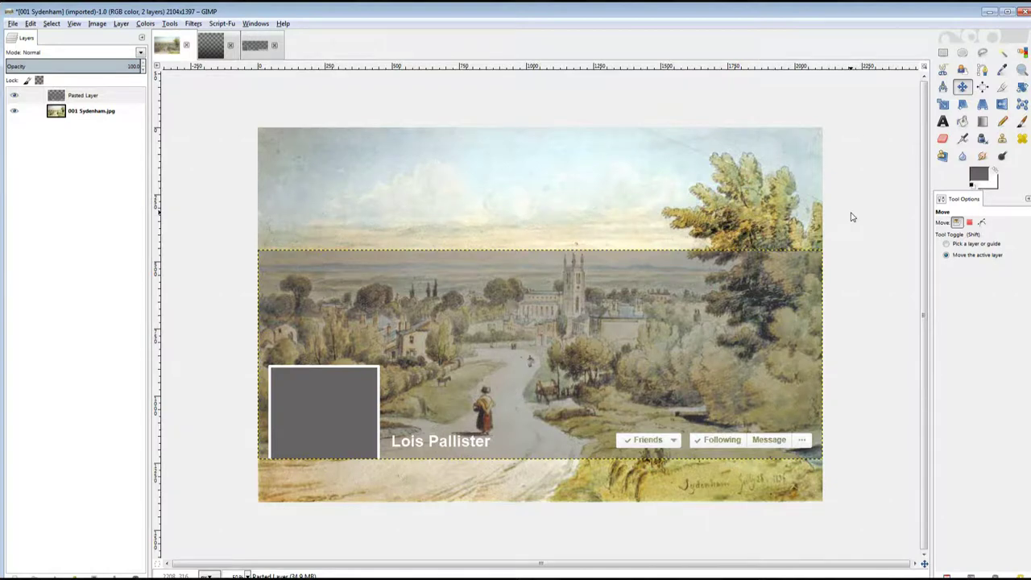
pyautogui.press('Up')
pyautogui.press('Up')
pyautogui.press('Up')
pyautogui.press('Up')
pyautogui.press('Up')
pyautogui.press('Up')
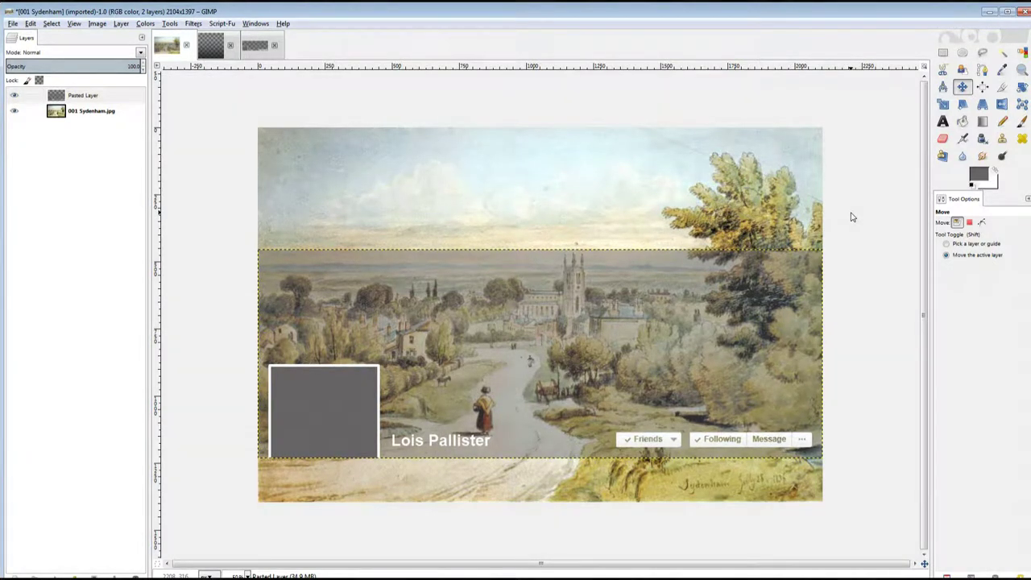
pyautogui.press('Down')
pyautogui.press('Down')
pyautogui.press('Down')
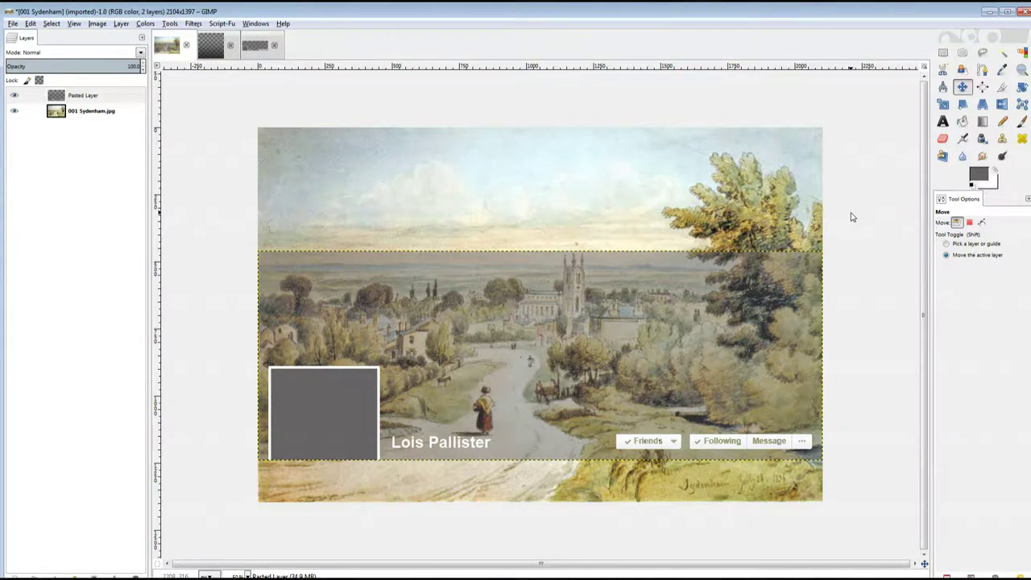
# Use Select by Color with threshold 255 and make the 001 Sydenham.jpg layer active.
pyautogui.click(1022, 52)
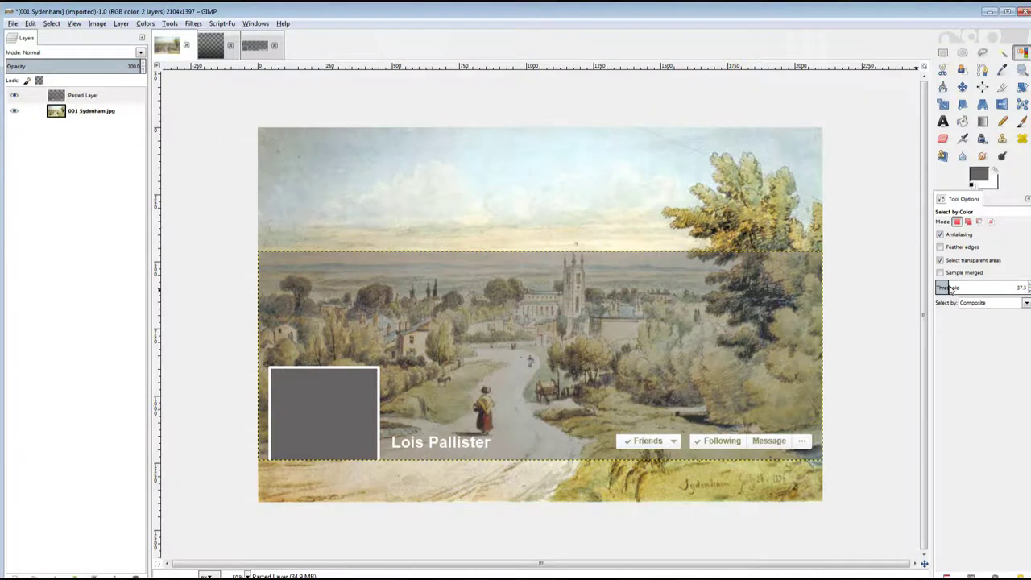
pyautogui.moveTo(951, 288); pyautogui.dragTo(1028, 291)
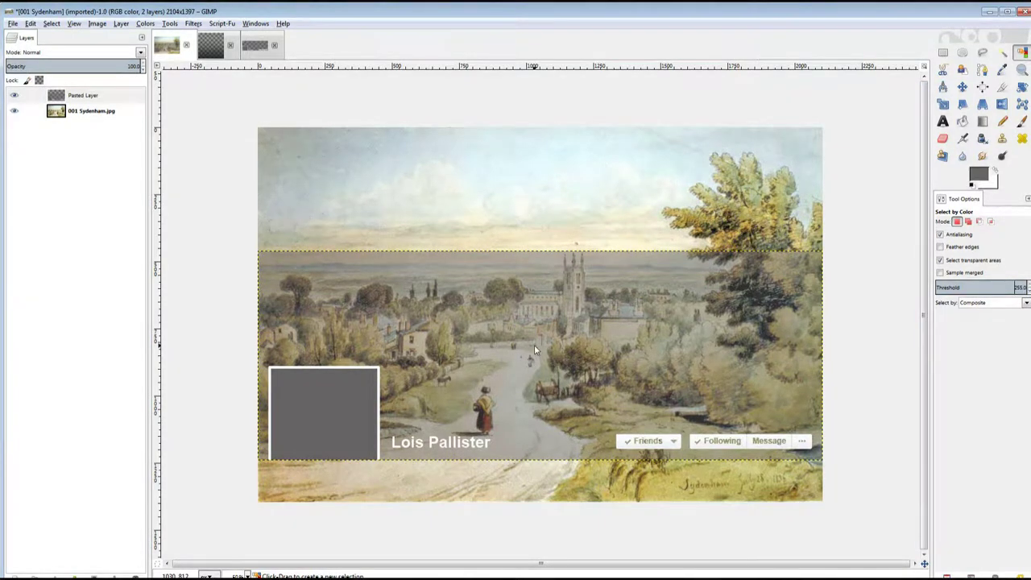
pyautogui.click(30, 111)
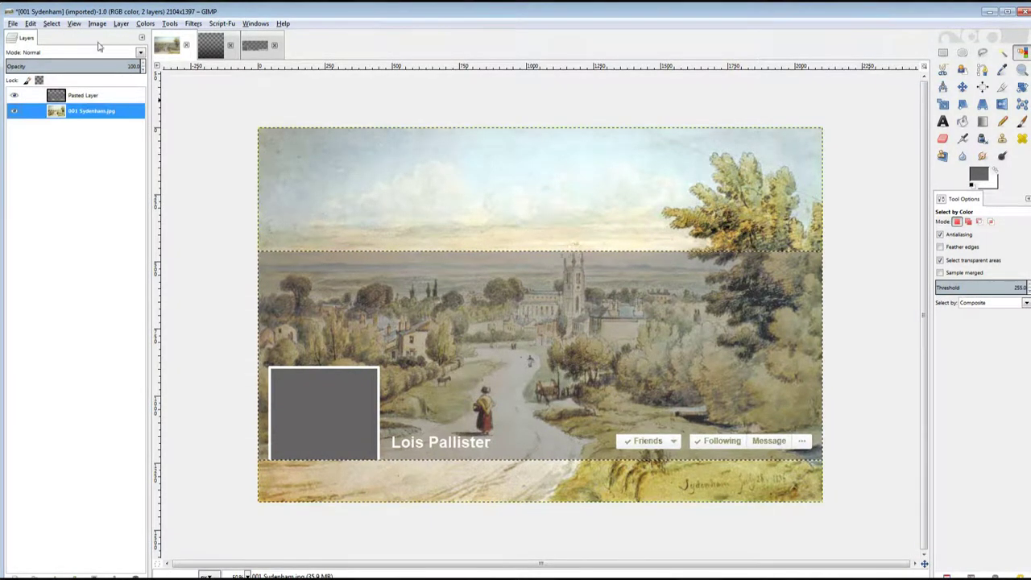
pyautogui.click(96, 23)
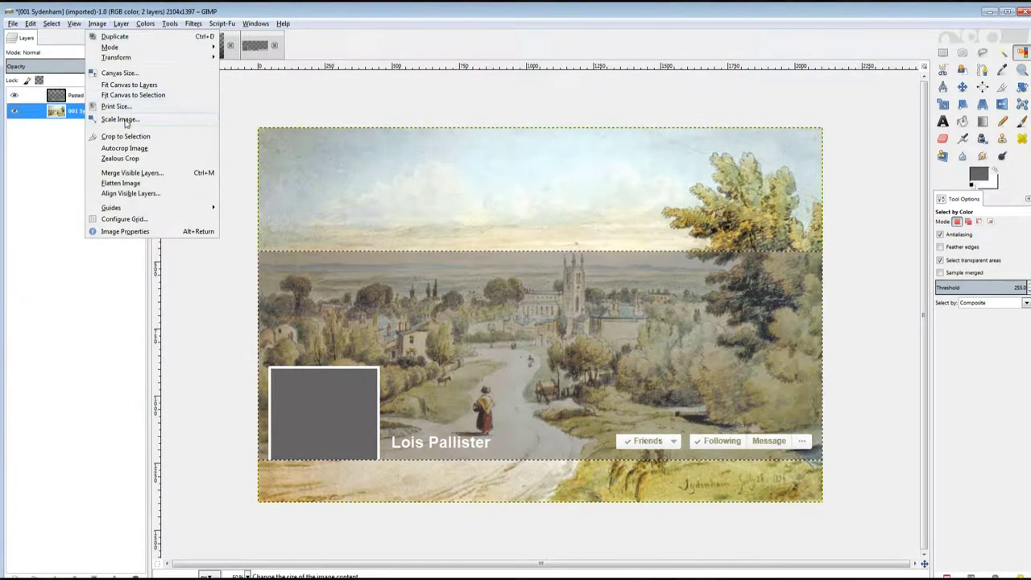
# Scale the image to 851 pixels wide (851×565) and view it at 200%.
pyautogui.click(125, 121)
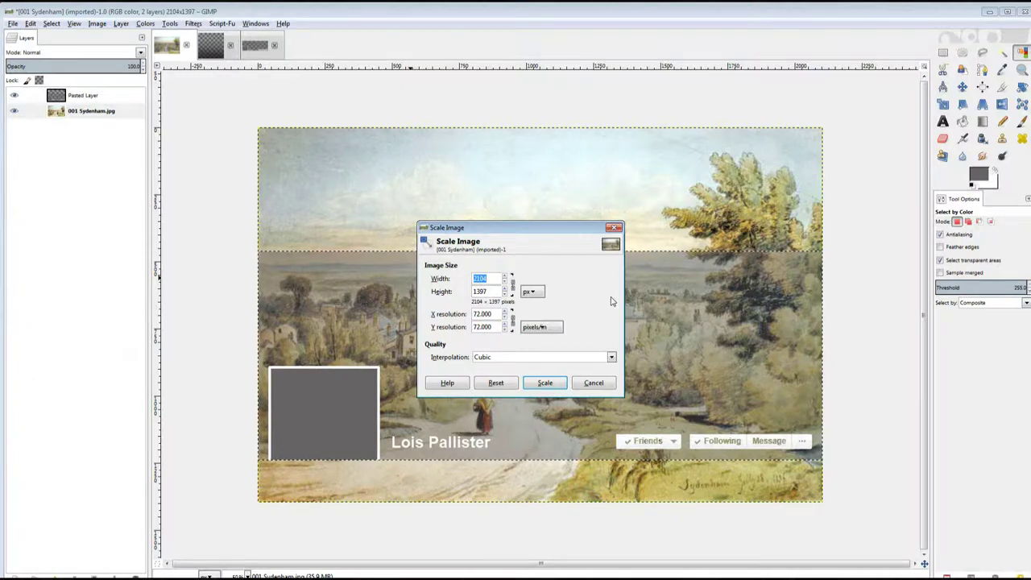
pyautogui.write('851')
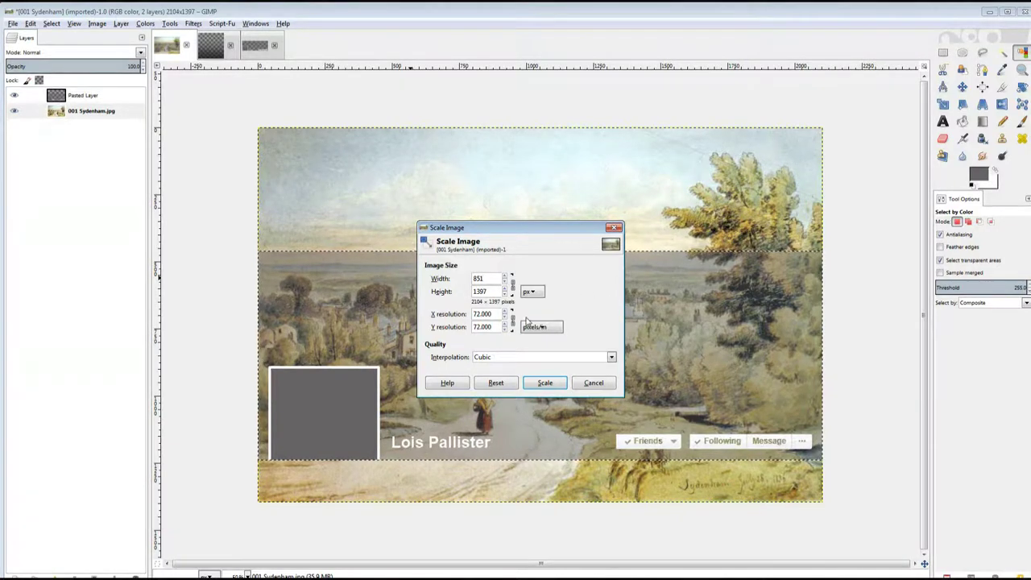
pyautogui.click(546, 383)
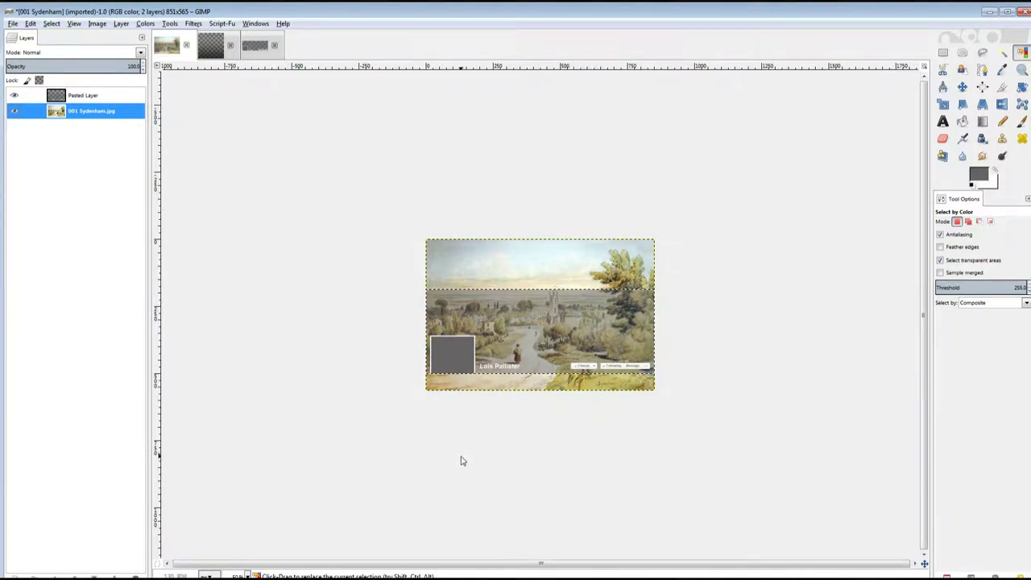
pyautogui.click(240, 576)
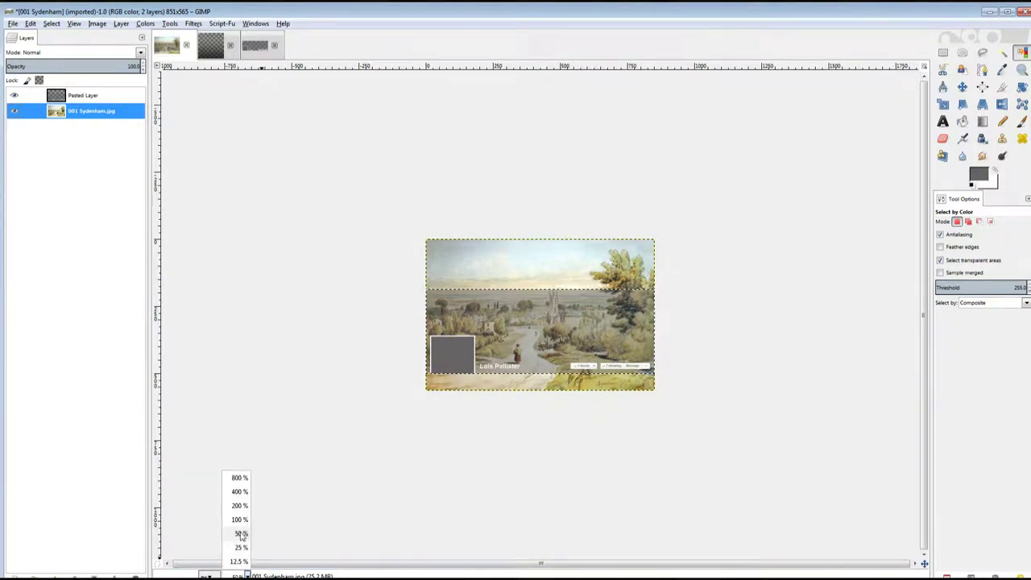
pyautogui.click(237, 506)
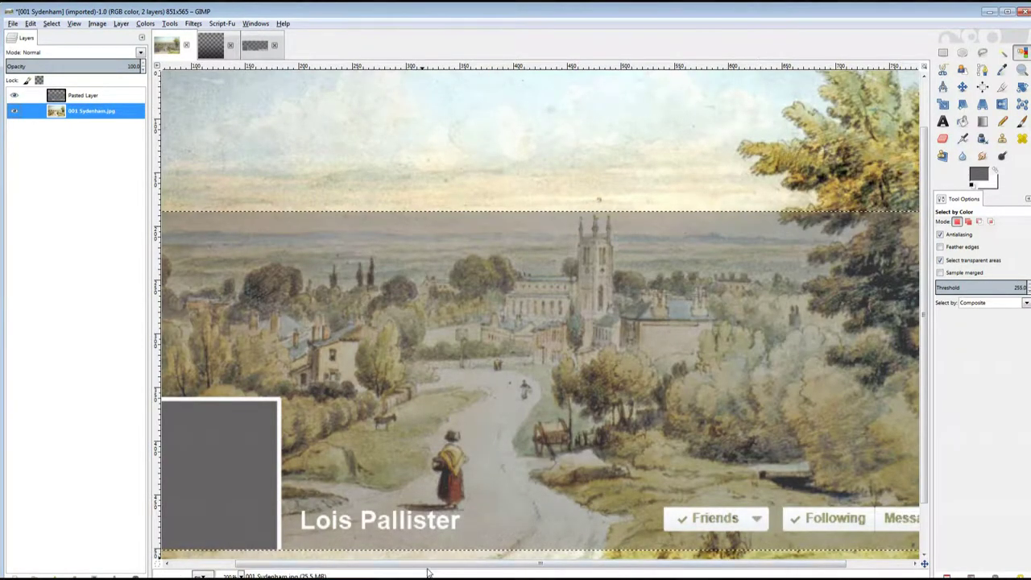
pyautogui.hscroll(-2, 427, 568)
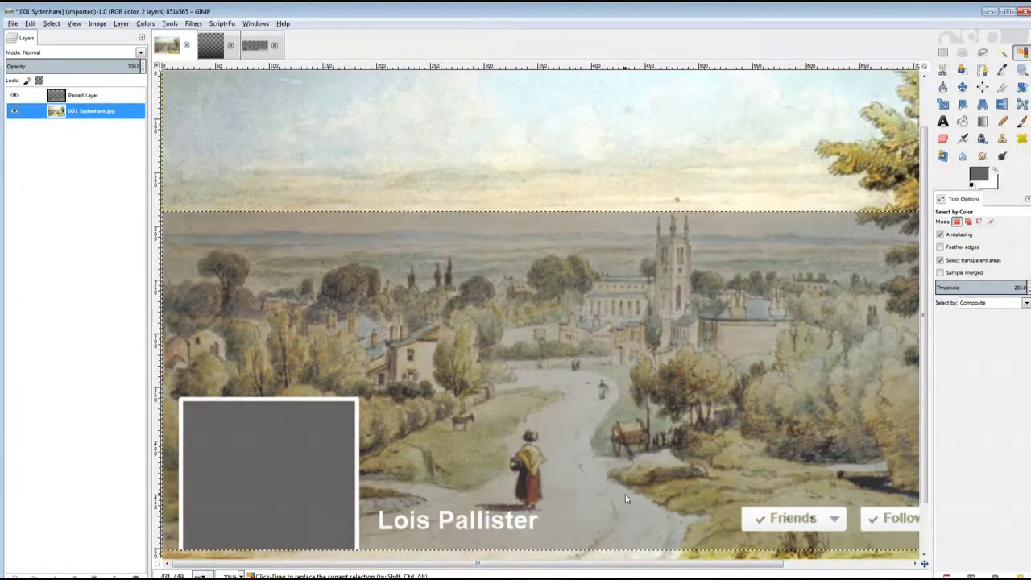
pyautogui.click(29, 24)
# Copy the selected banner strip and create a new 851×315 image from the clipboard.
pyautogui.click(45, 99)
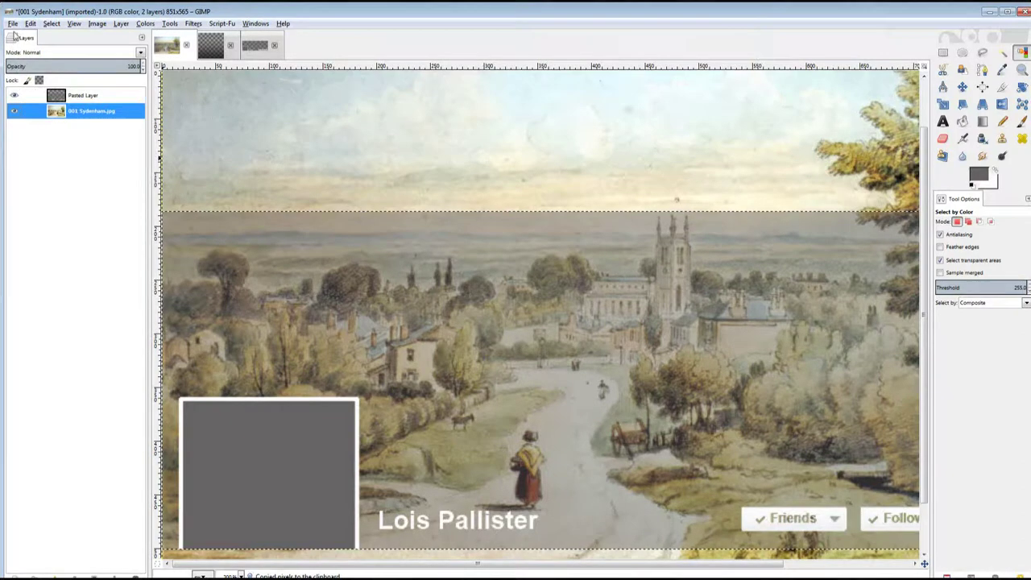
pyautogui.click(12, 23)
pyautogui.moveTo(30, 47)
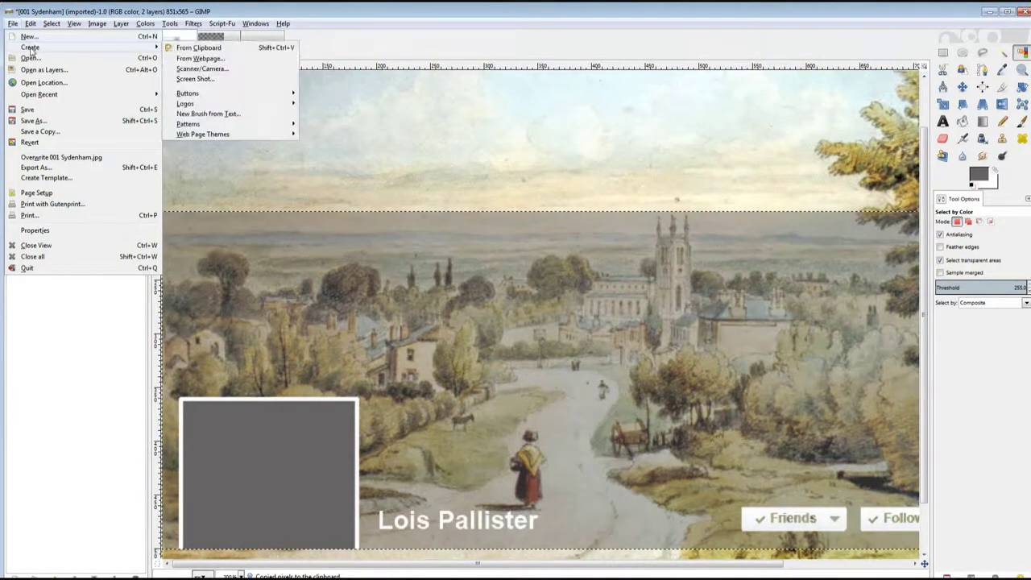
pyautogui.click(194, 48)
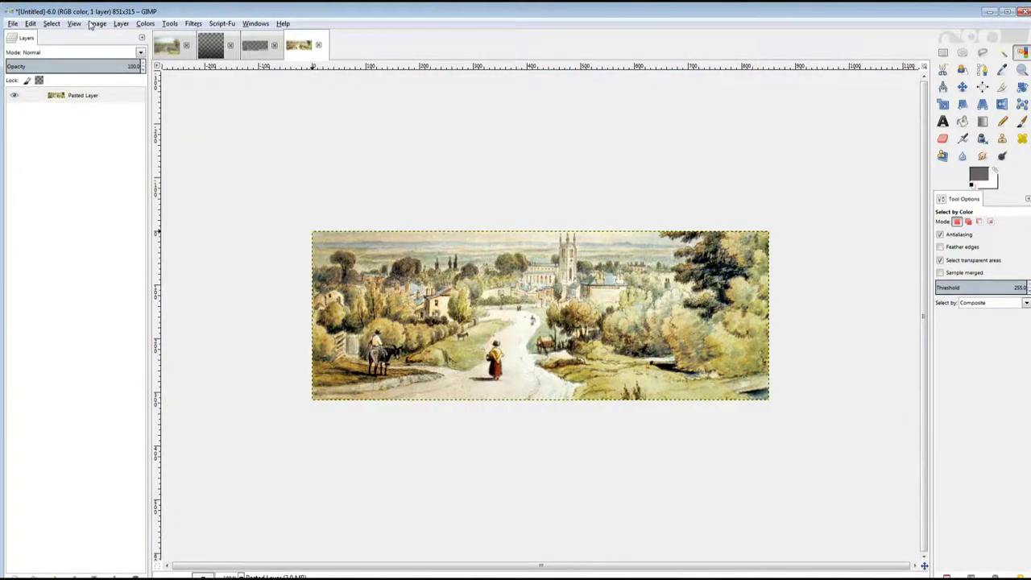
# Check the new image's 851-pixel width in Scale Image and close it unchanged.
pyautogui.click(95, 24)
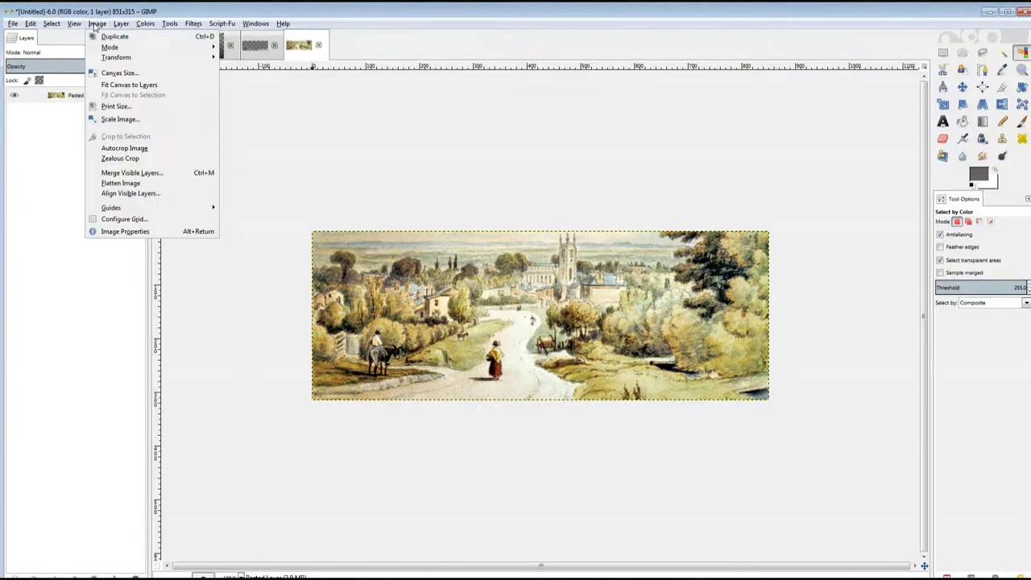
pyautogui.click(122, 120)
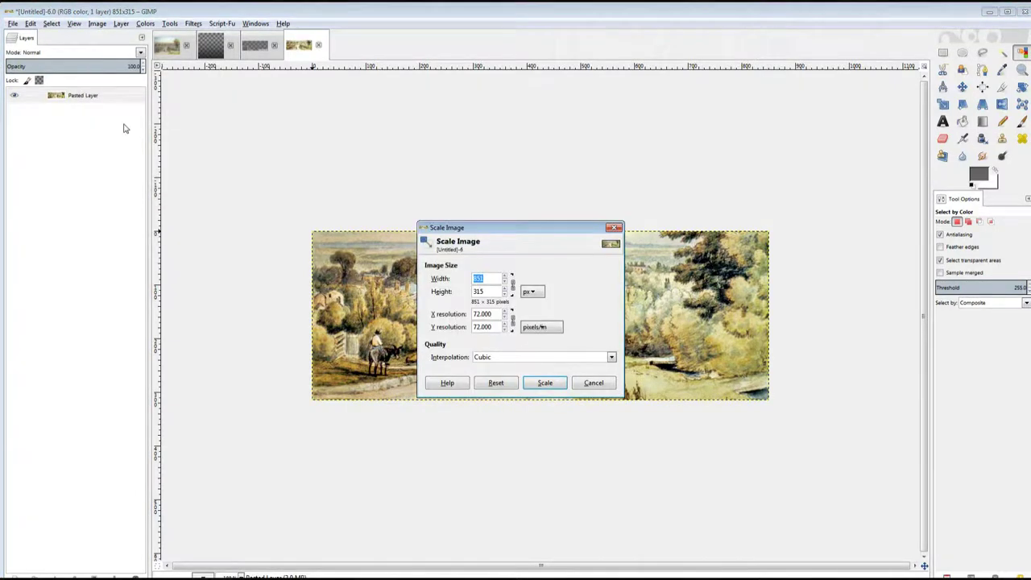
pyautogui.click(482, 278)
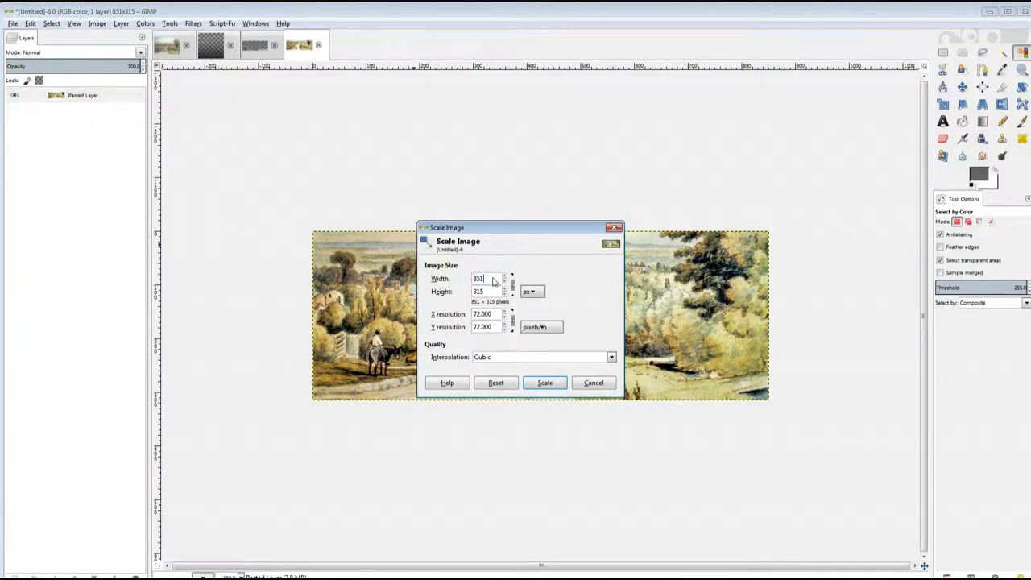
pyautogui.click(615, 228)
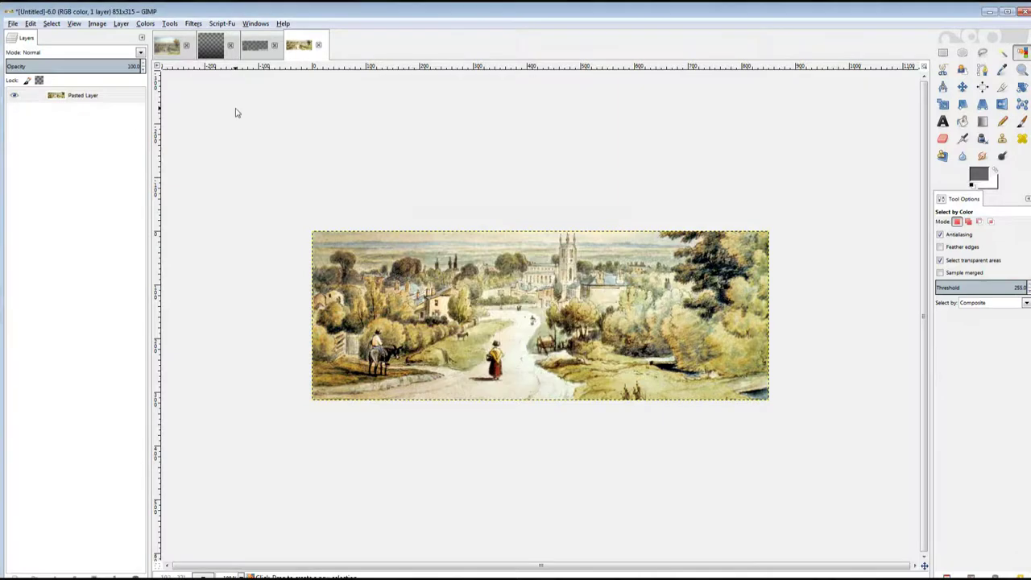
pyautogui.click(14, 23)
# Save the new image as Cover Selection 1.xcf in the Sydenham Common 1836 folder.
pyautogui.click(37, 122)
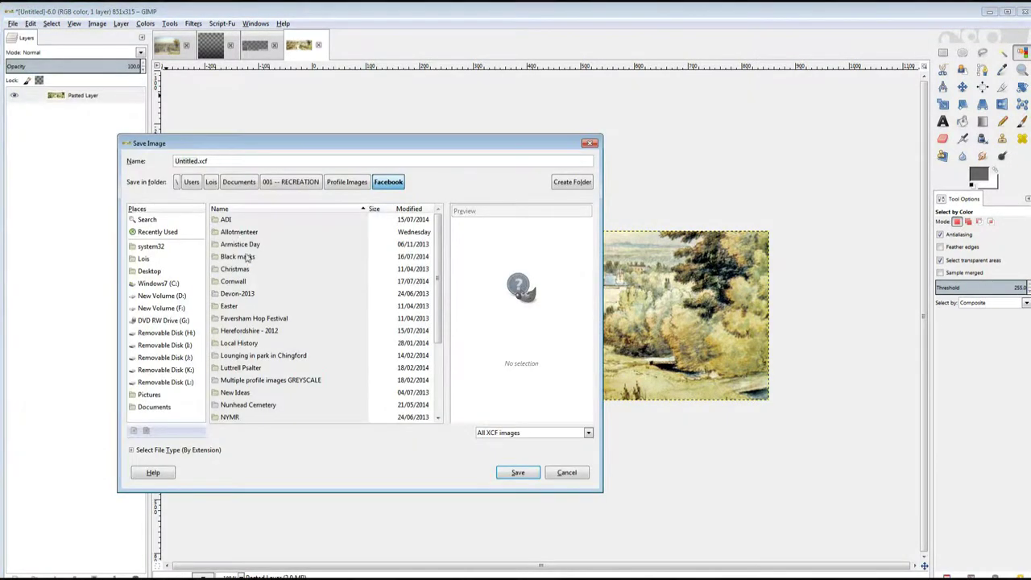
pyautogui.doubleClick(241, 343)
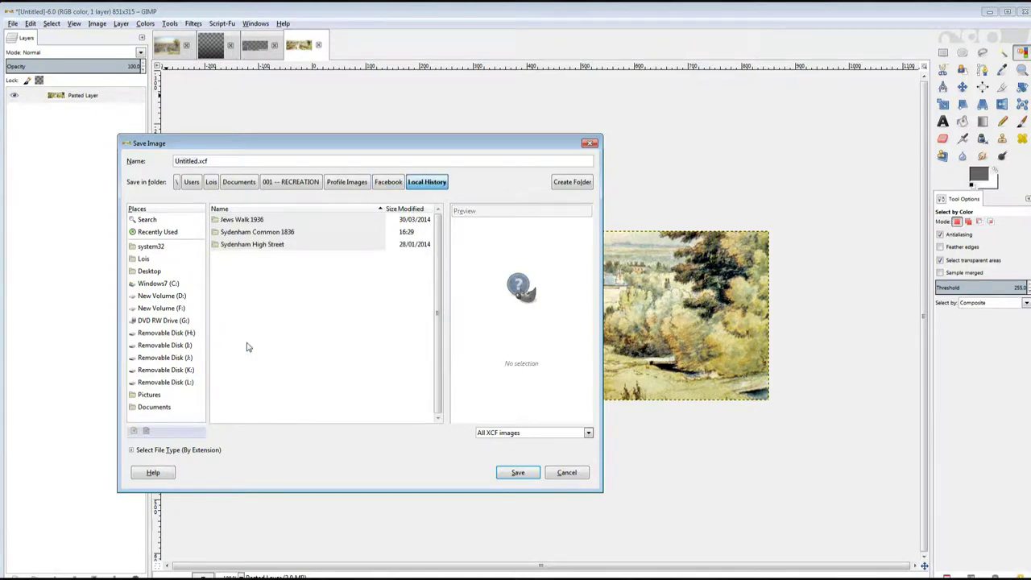
pyautogui.doubleClick(258, 232)
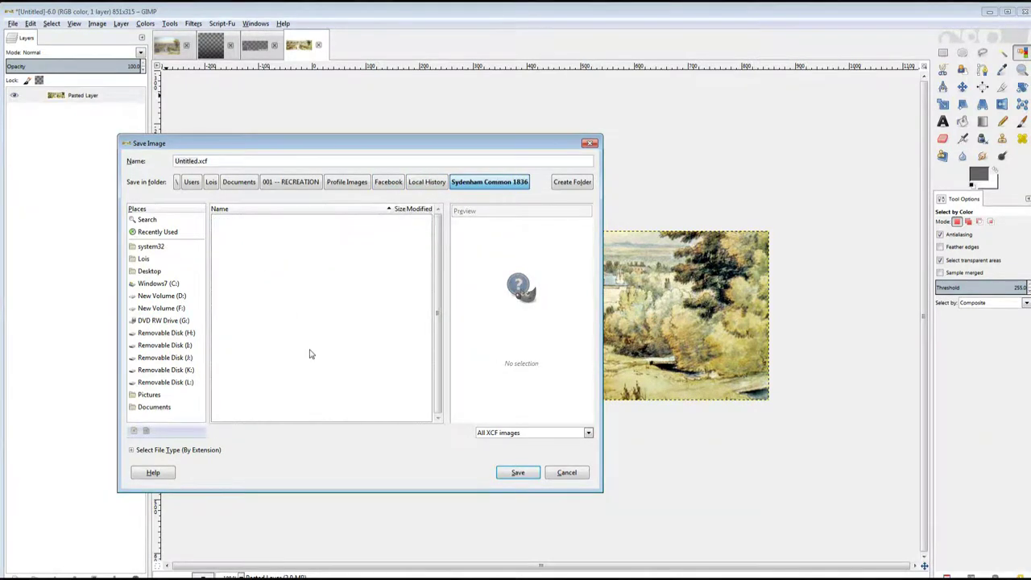
pyautogui.moveTo(199, 161); pyautogui.dragTo(144, 157)
pyautogui.write('Cou')
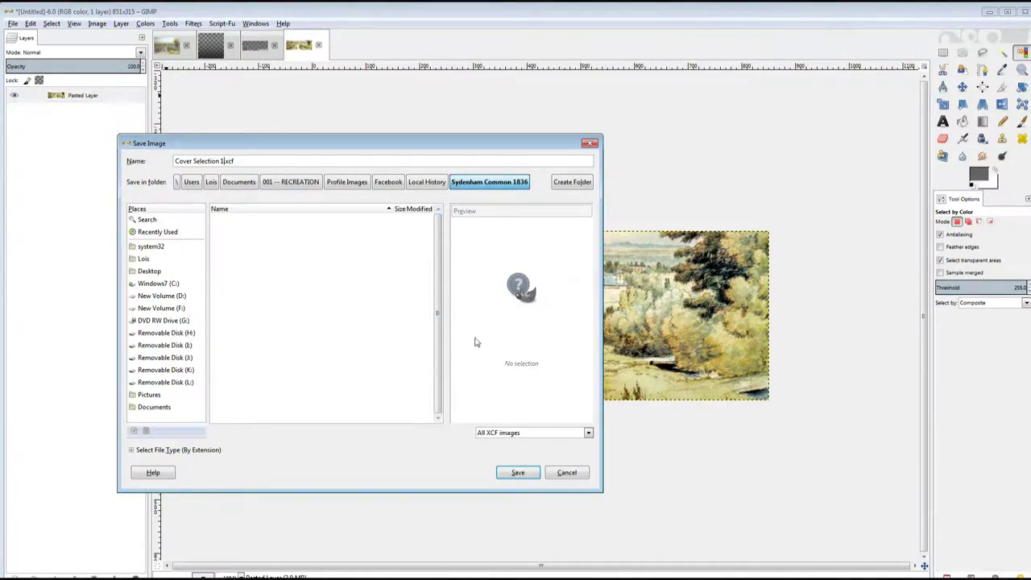
pyautogui.click(518, 473)
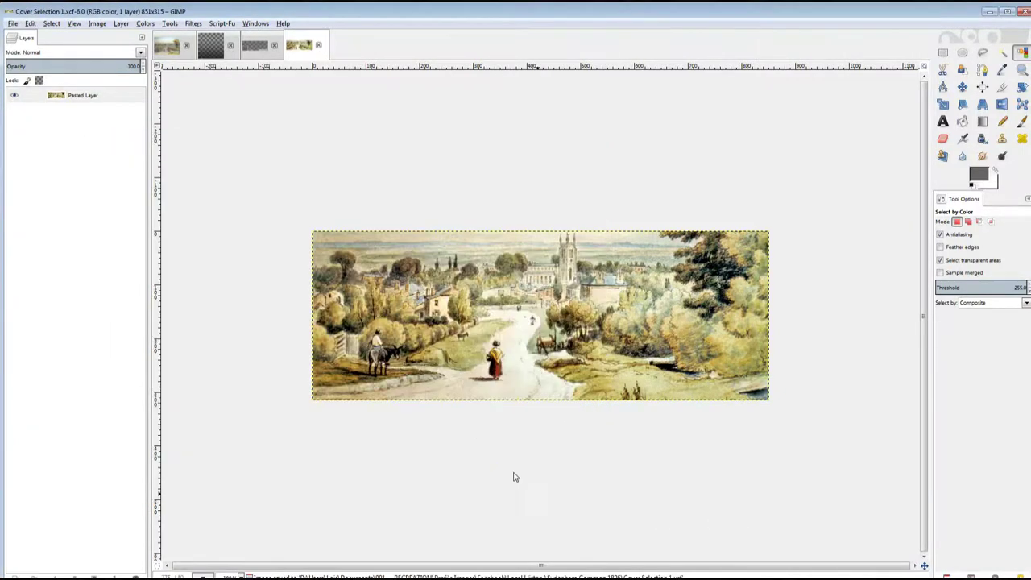
# Return to the 001 Sydenham profile mock-up image.
pyautogui.click(168, 47)
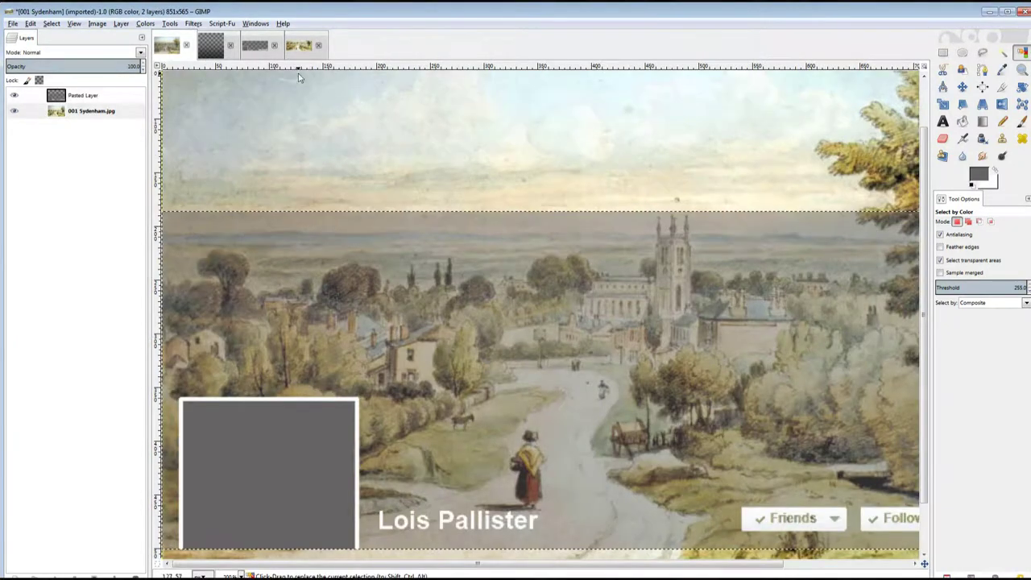
pyautogui.scroll(-2, 929, 331)
pyautogui.scroll(-1, 929, 330)
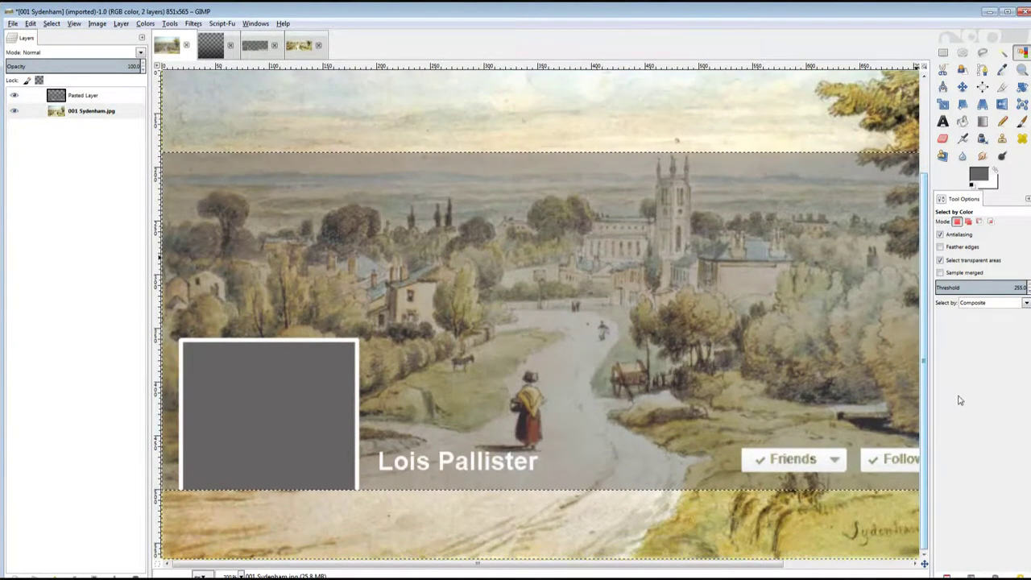
# Draw a square selection over the grey profile box and refine it to exactly 160×160.
pyautogui.click(944, 53)
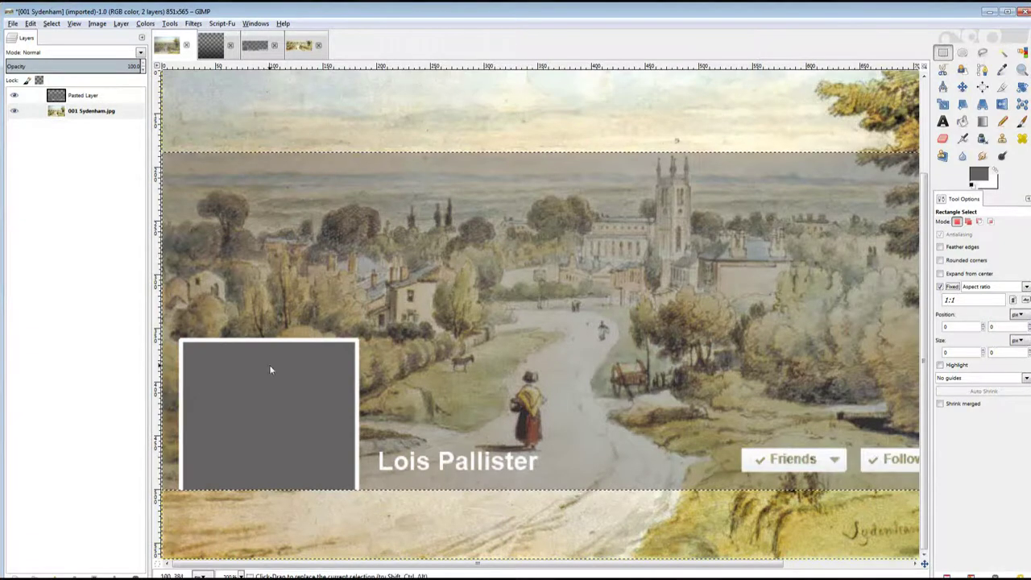
pyautogui.moveTo(184, 343); pyautogui.dragTo(354, 511)
pyautogui.click(234, 575)
pyautogui.click(230, 564)
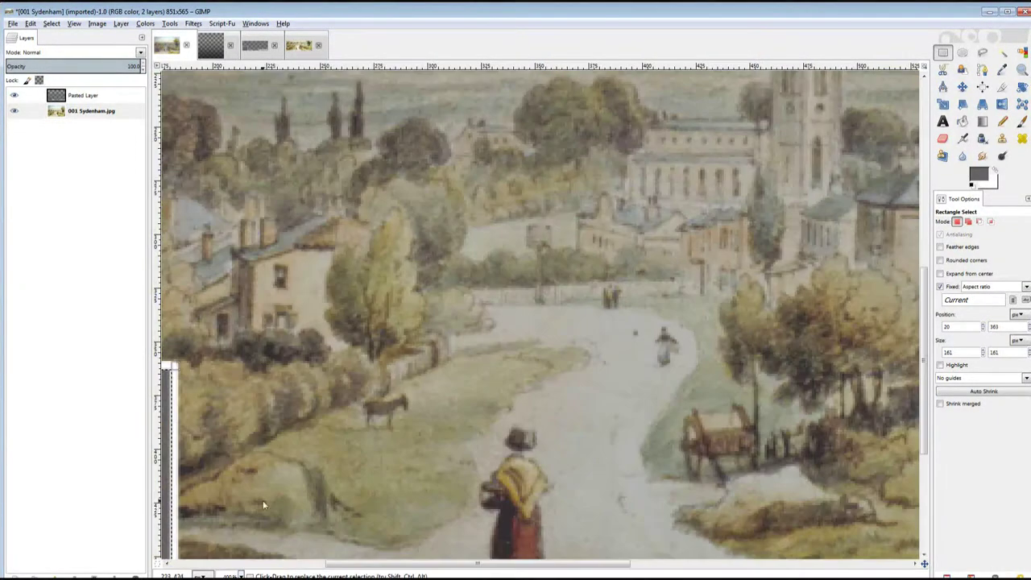
pyautogui.moveTo(381, 569); pyautogui.dragTo(219, 569)
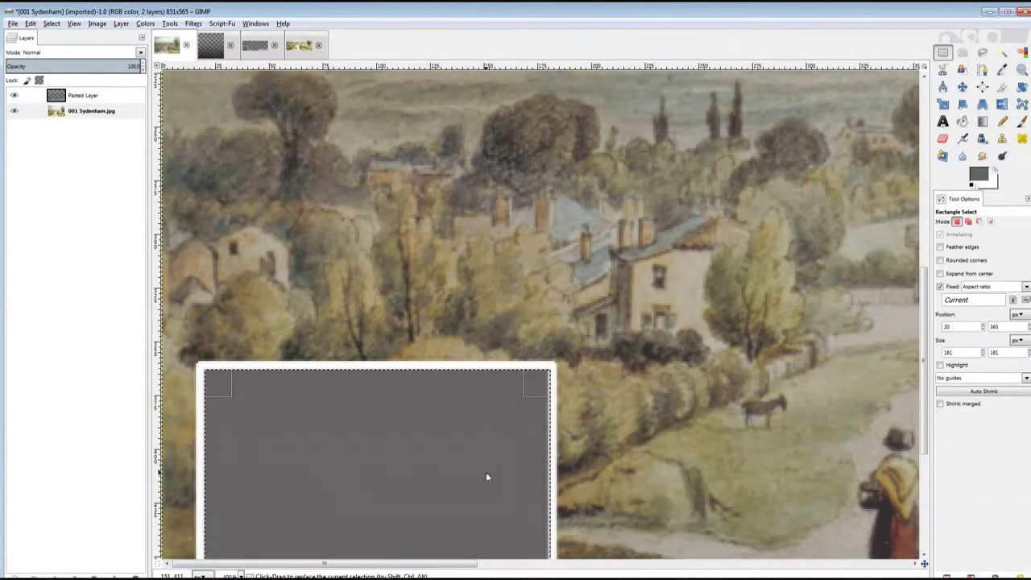
pyautogui.moveTo(543, 475); pyautogui.dragTo(538, 476)
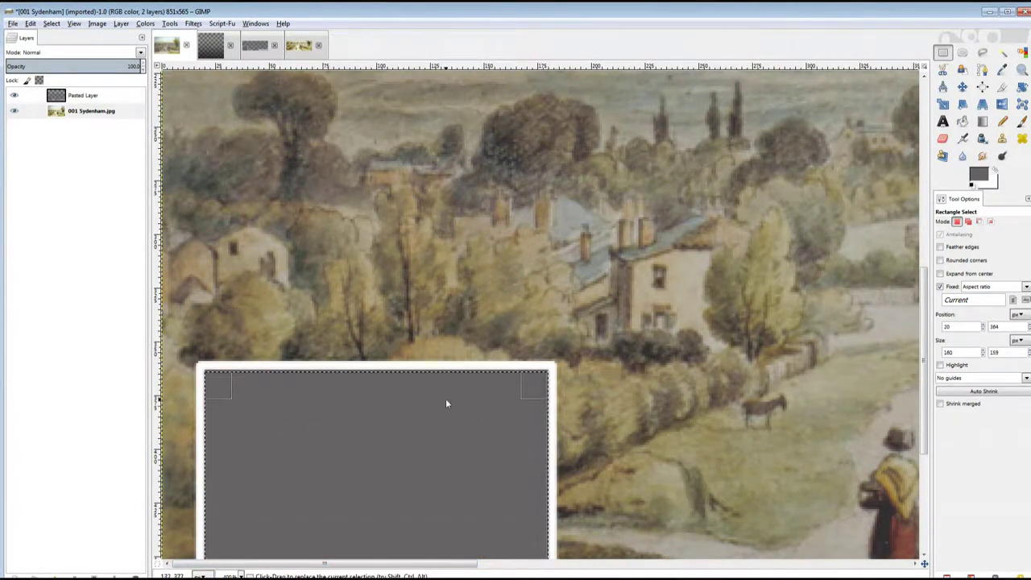
pyautogui.moveTo(428, 390); pyautogui.dragTo(428, 387)
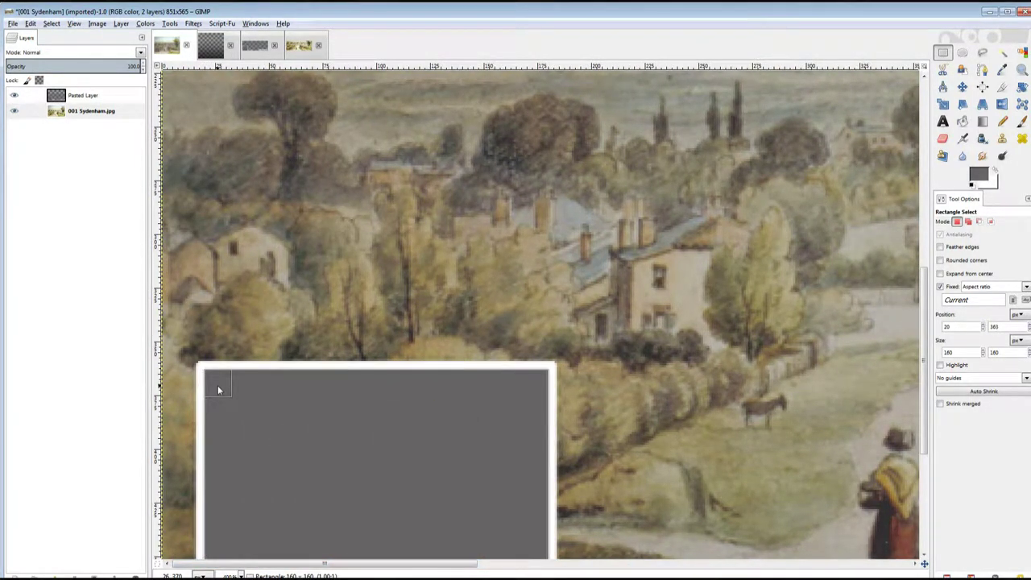
pyautogui.click(234, 576)
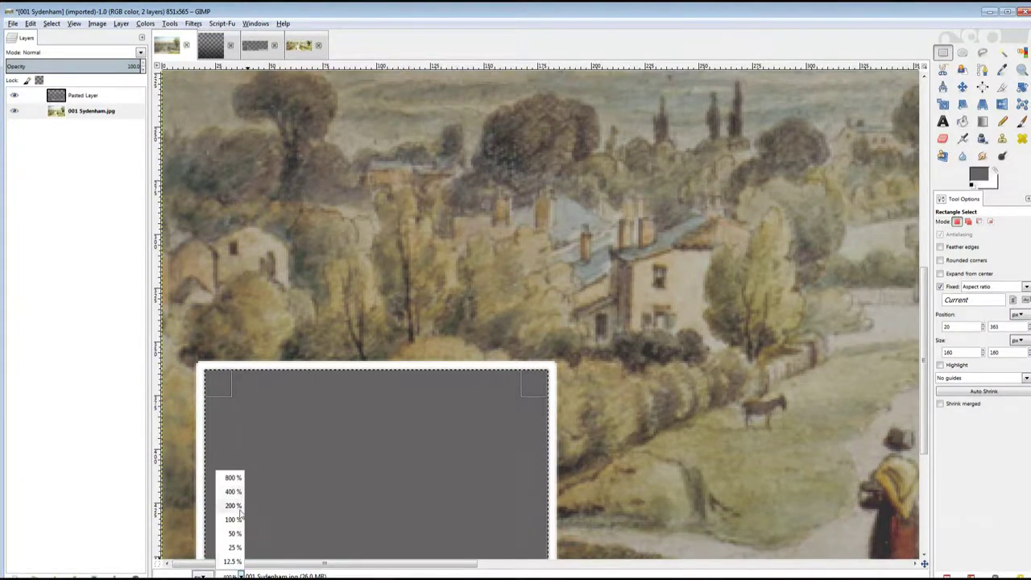
pyautogui.click(233, 478)
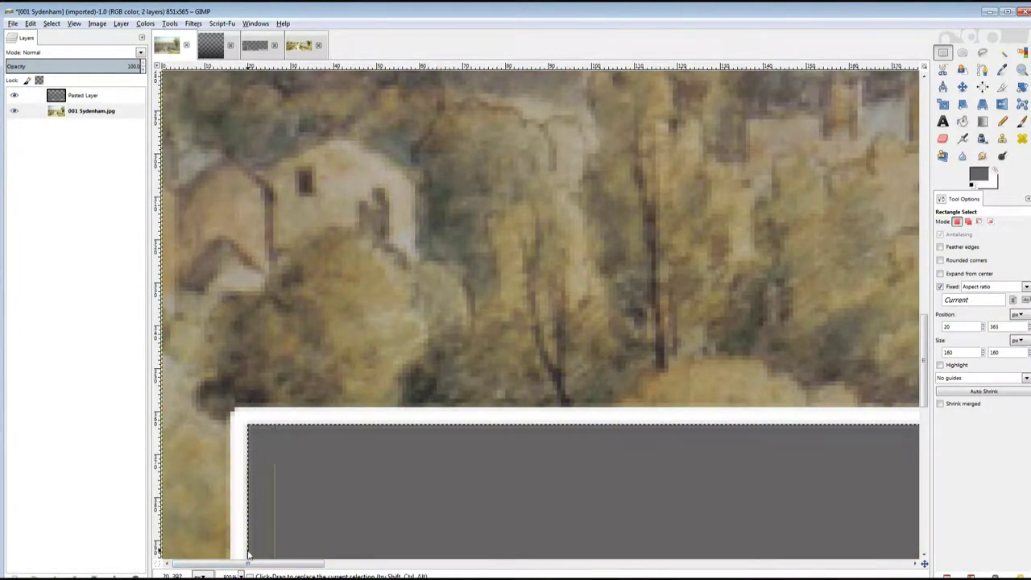
pyautogui.scroll(-10, 248, 556)
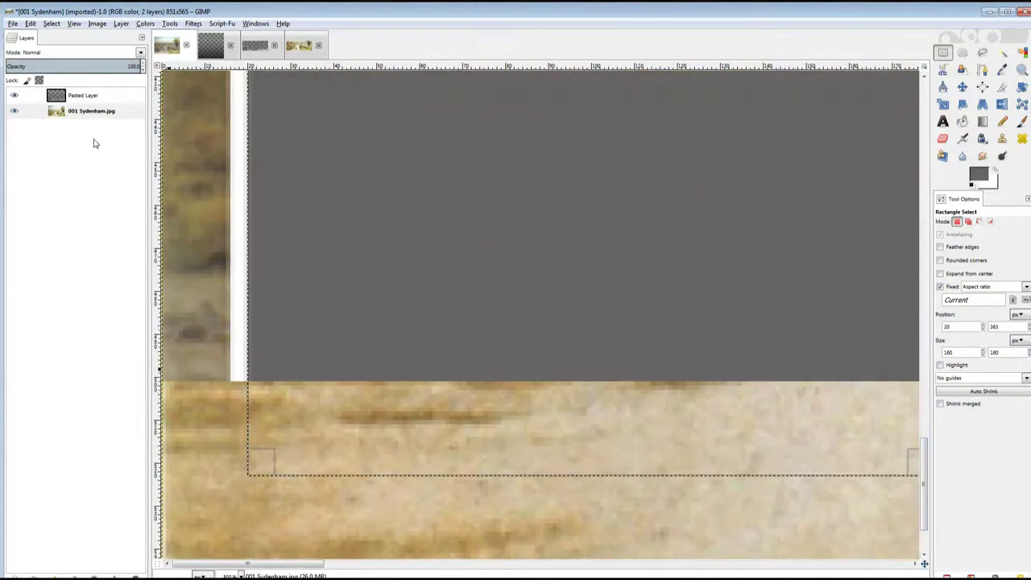
# Copy that 160×160 square from the 001 Sydenham.jpg layer.
pyautogui.click(88, 112)
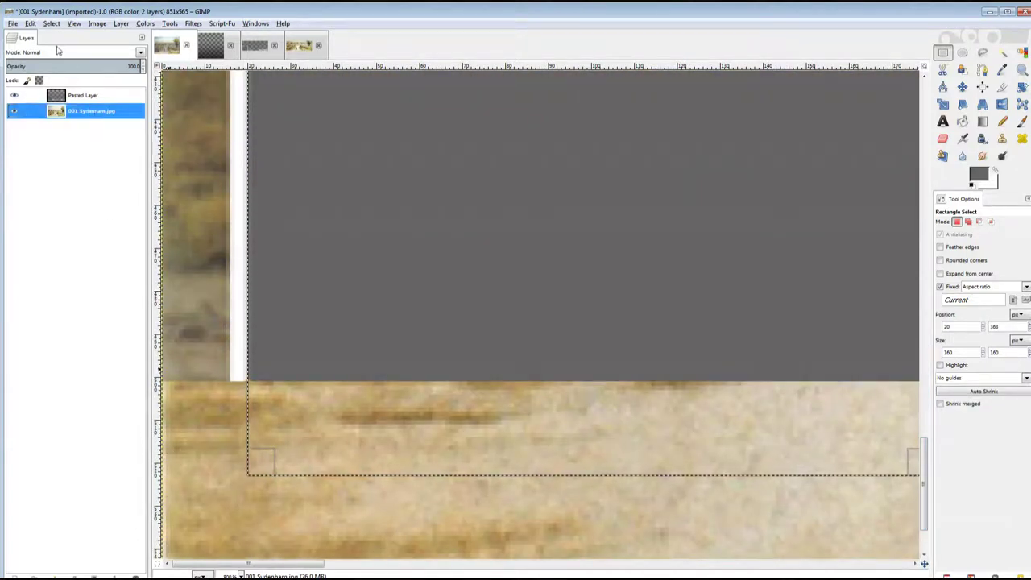
pyautogui.click(30, 24)
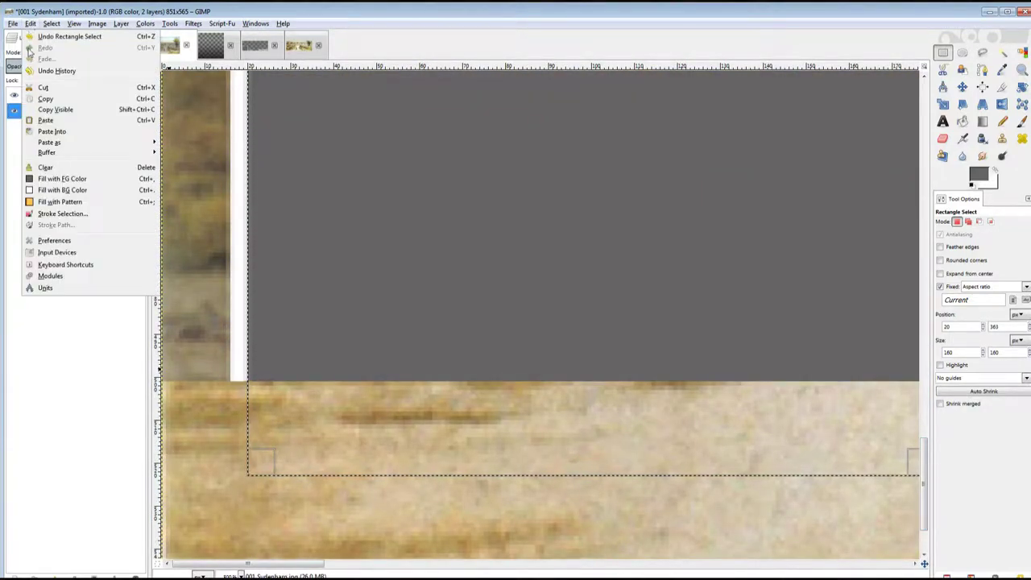
pyautogui.click(33, 98)
pyautogui.click(14, 23)
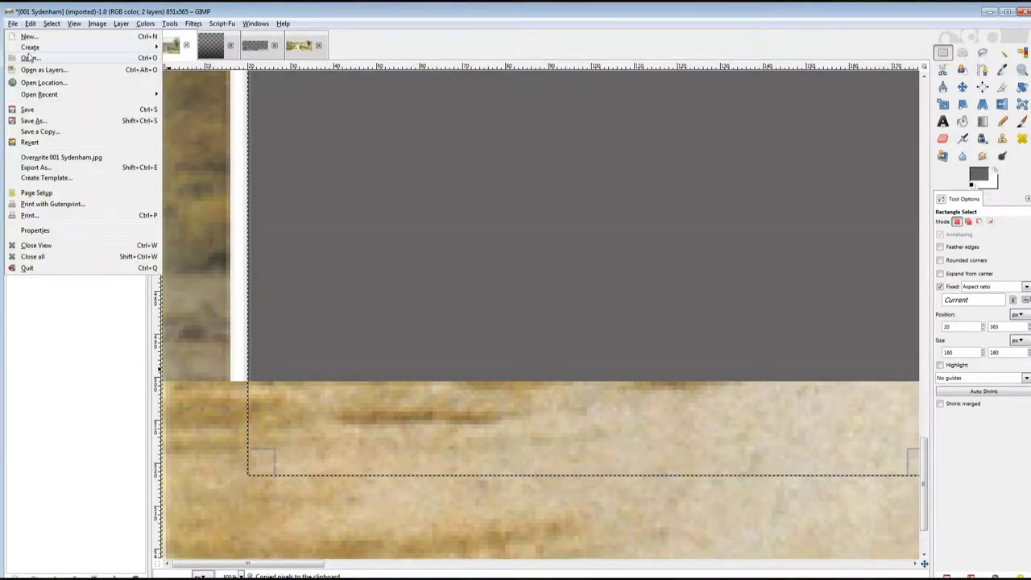
# Create a new image from the clipboard and start saving it as 'Profile Selection 1'.
pyautogui.moveTo(32, 46)
pyautogui.click(193, 50)
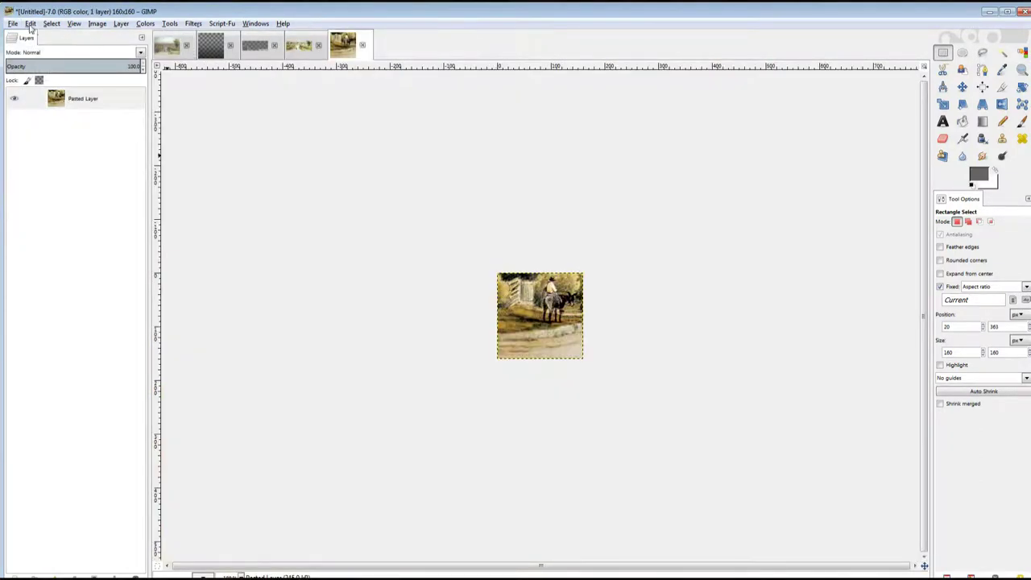
pyautogui.click(13, 23)
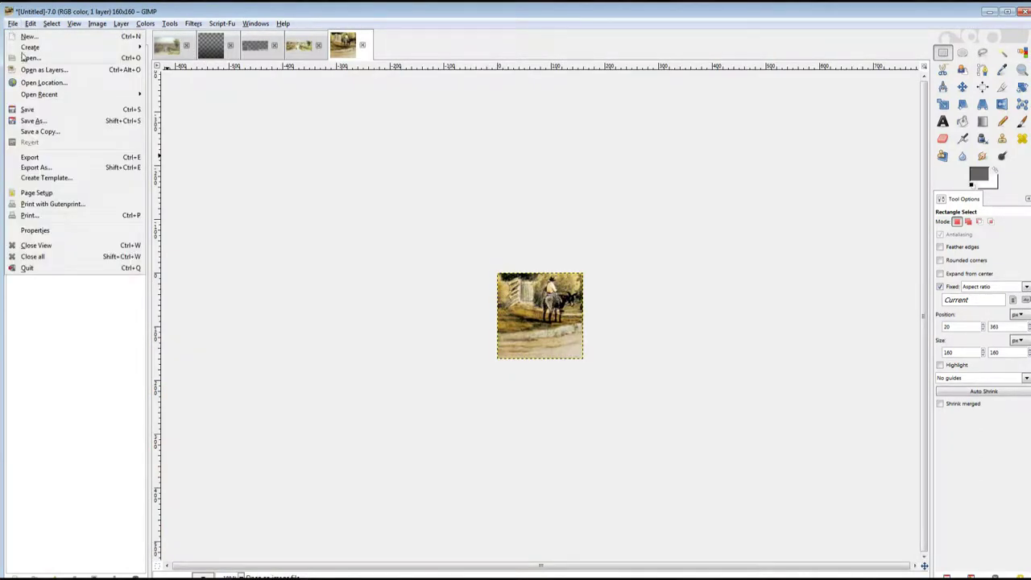
pyautogui.click(37, 122)
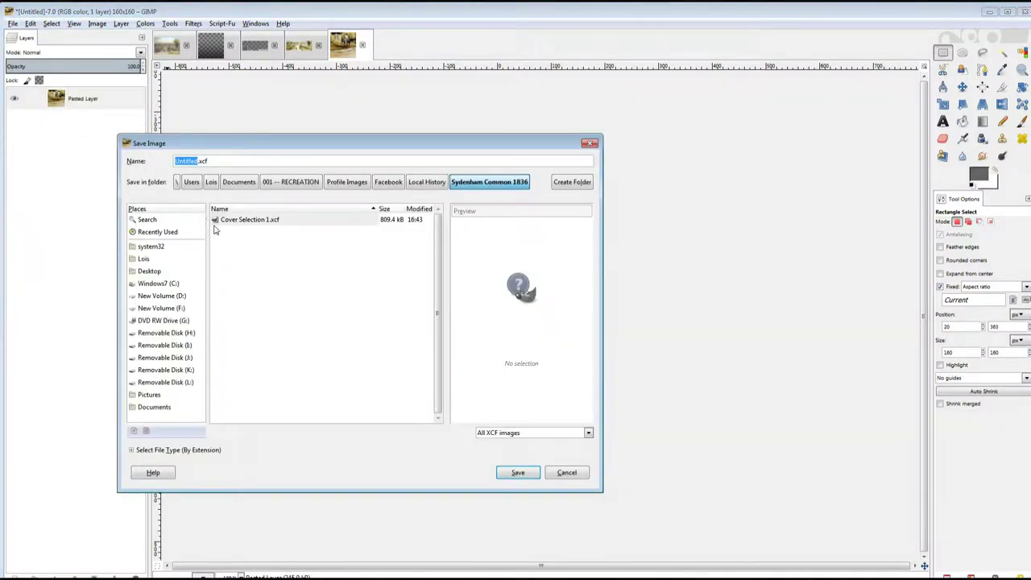
pyautogui.write('Profile')
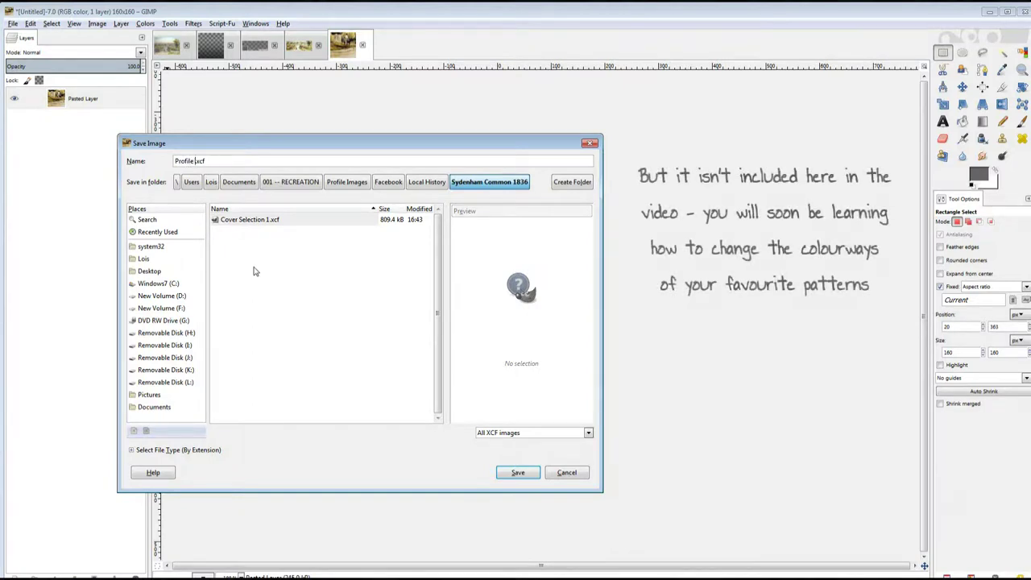
pyautogui.write(' Selection 1')
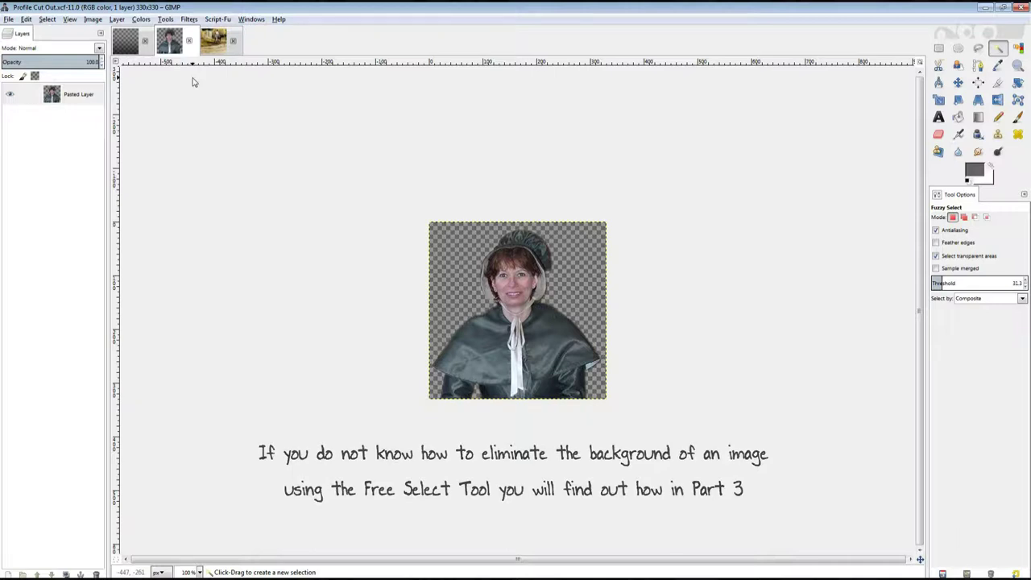
# Finish saving Profile Selection 1, then bring up the Profile Shadow Gradient image.
pyautogui.click(212, 41)
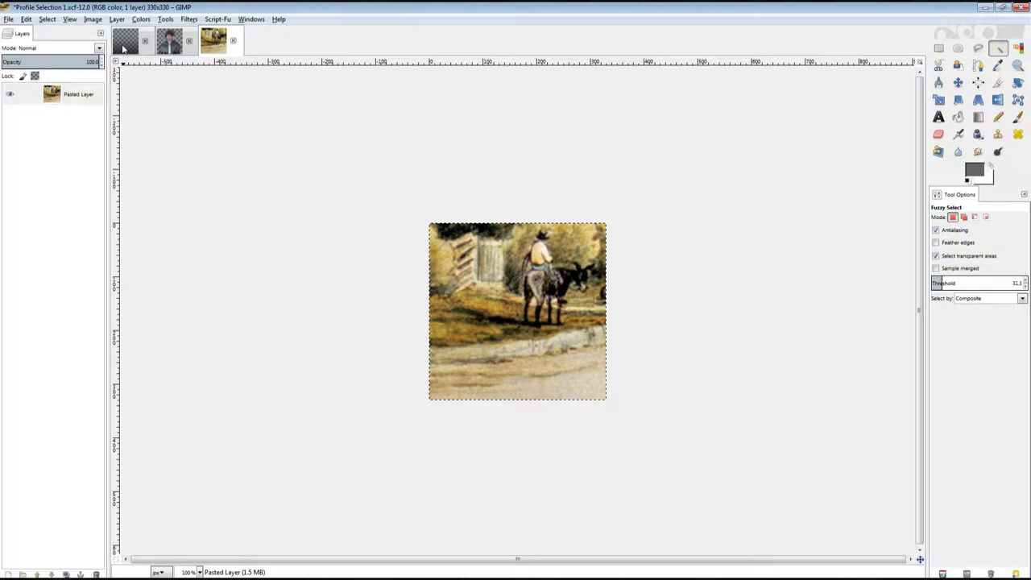
pyautogui.click(125, 43)
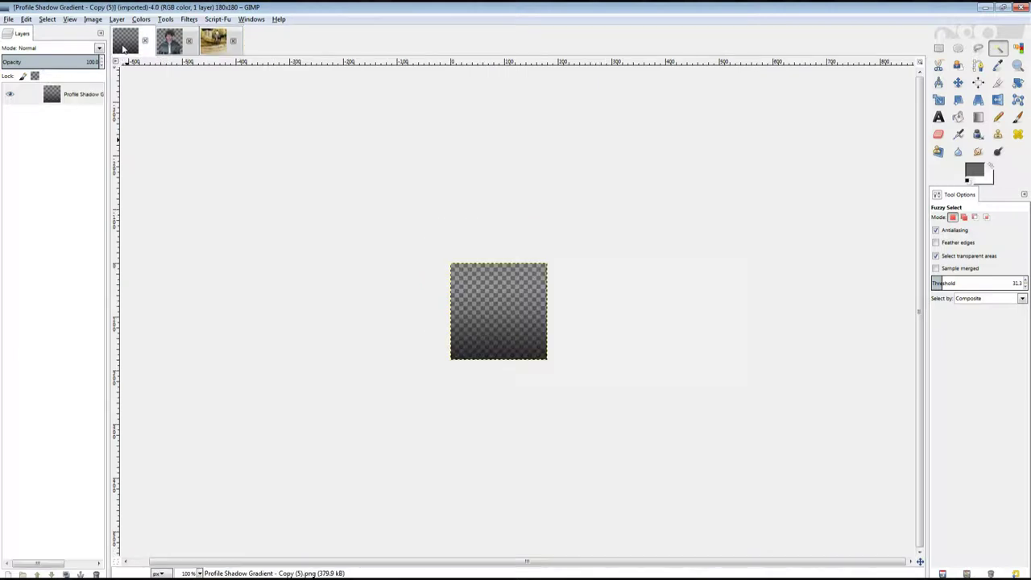
# Scale the Profile Shadow Gradient image to 330×330.
pyautogui.click(90, 20)
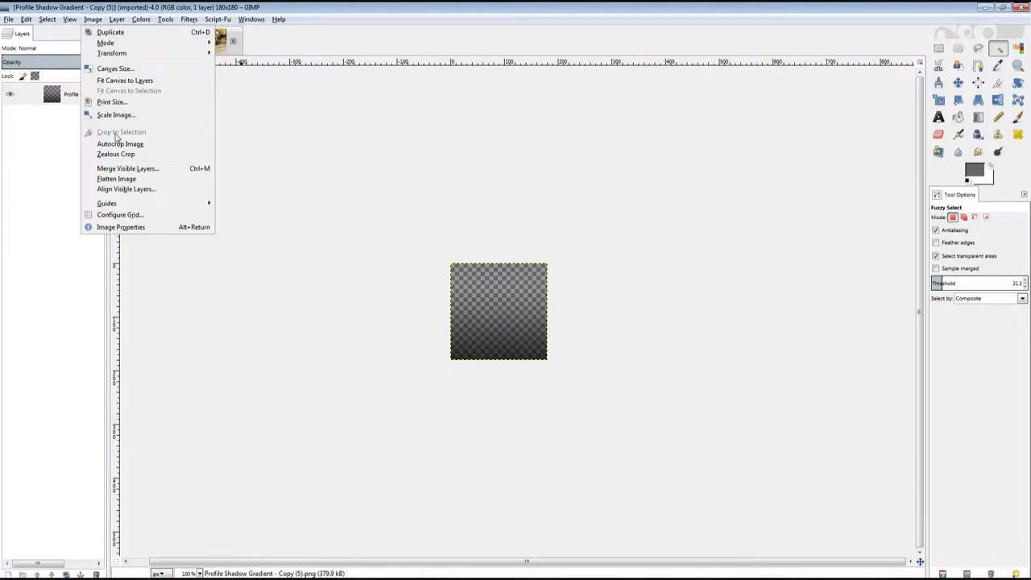
pyautogui.click(115, 115)
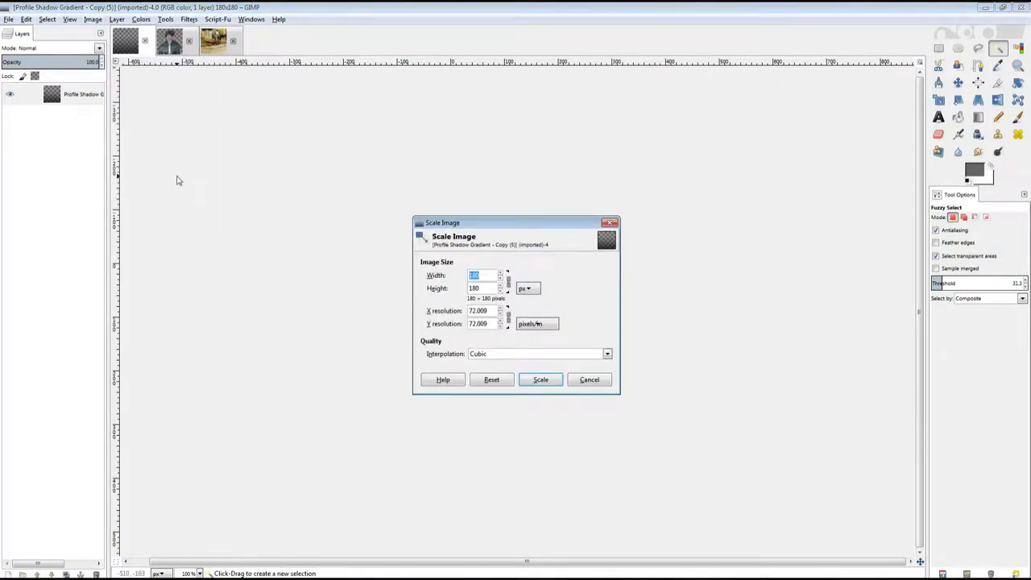
pyautogui.write('330')
pyautogui.click(541, 380)
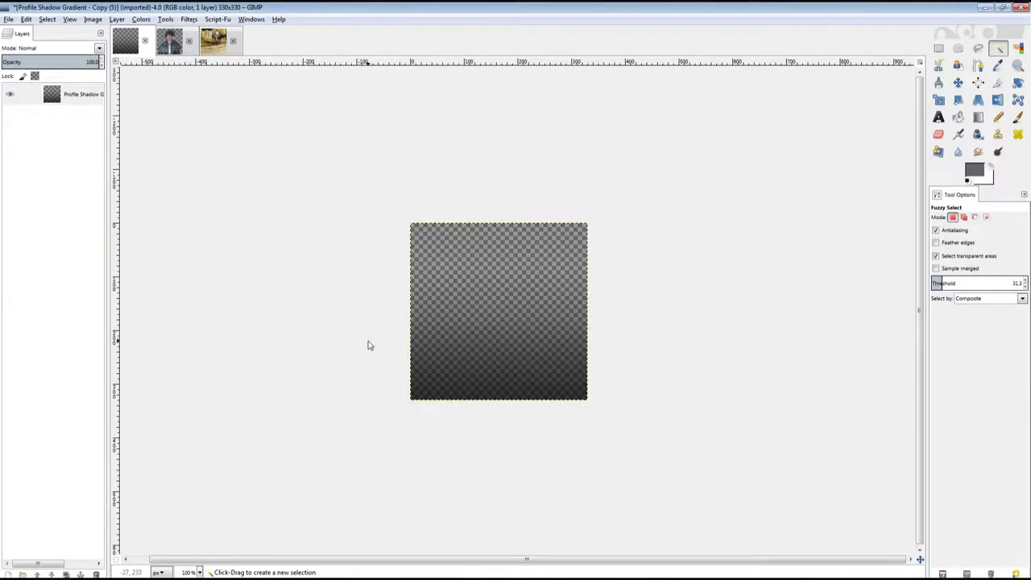
# Copy the whole gradient and paste it into Profile Selection 1 as a new layer.
pyautogui.click(47, 18)
pyautogui.click(49, 33)
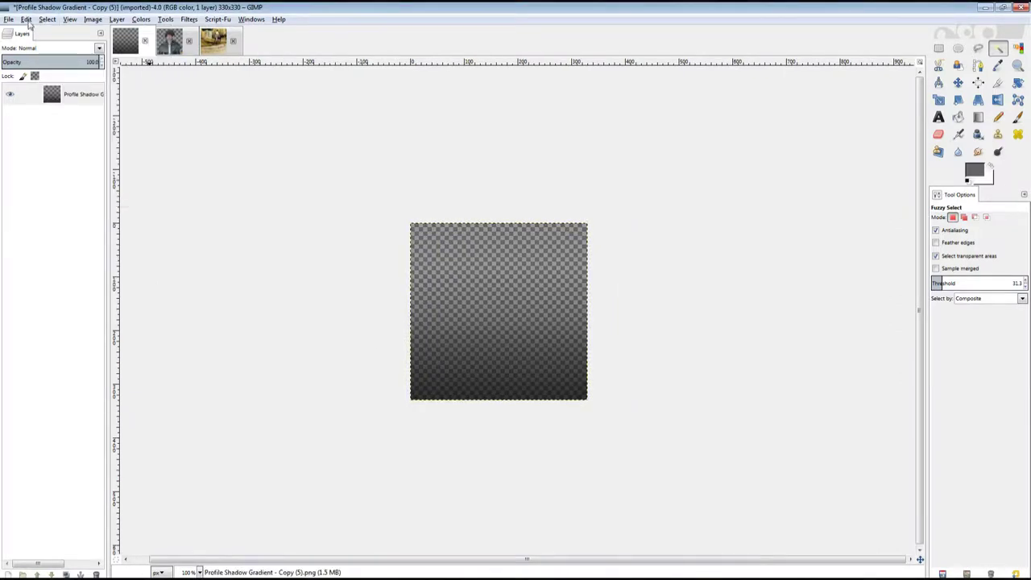
pyautogui.click(27, 19)
pyautogui.click(32, 86)
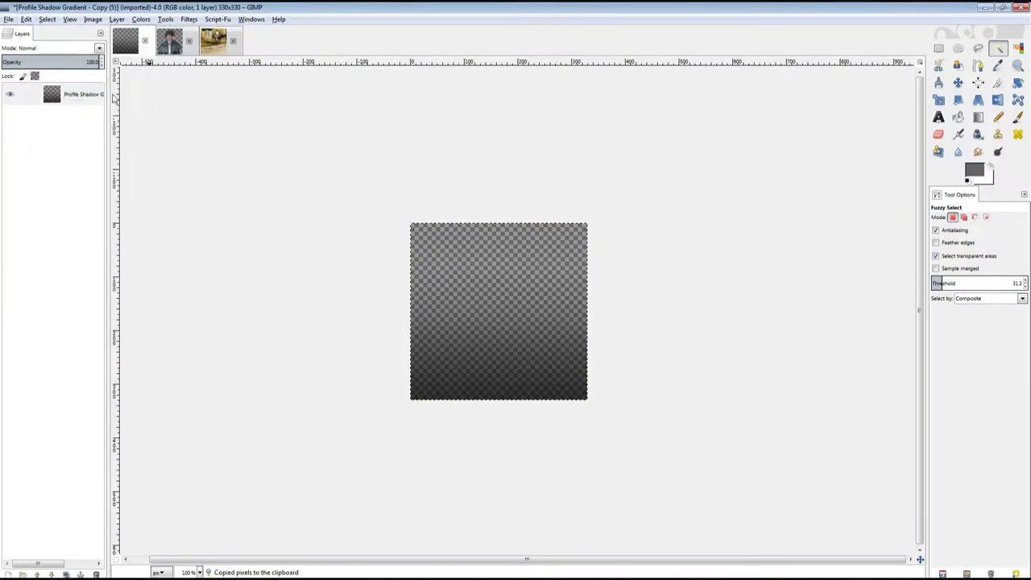
pyautogui.click(208, 44)
pyautogui.hotkey('ctrl', 'a')
pyautogui.click(27, 20)
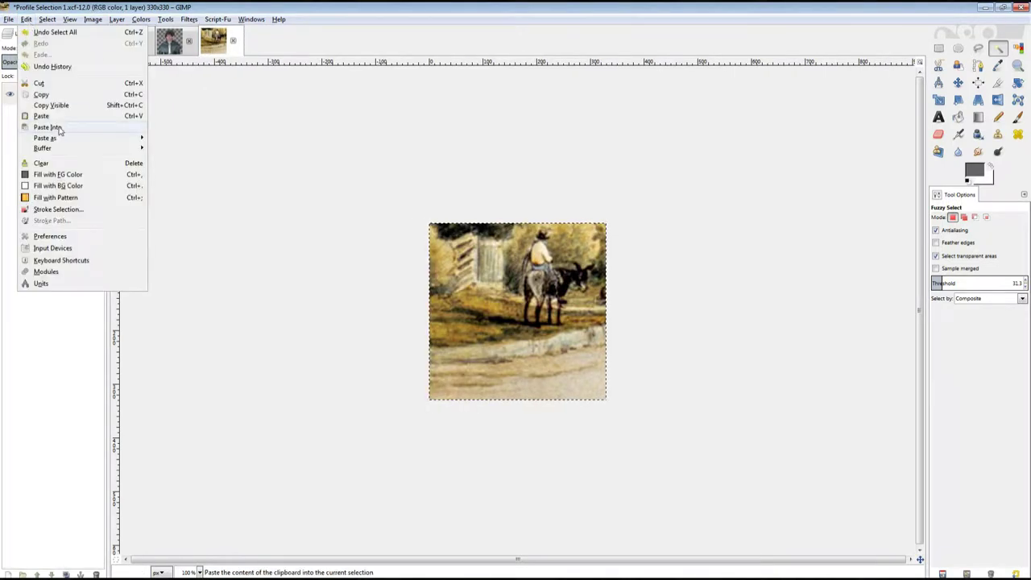
pyautogui.click(59, 129)
pyautogui.rightClick(85, 103)
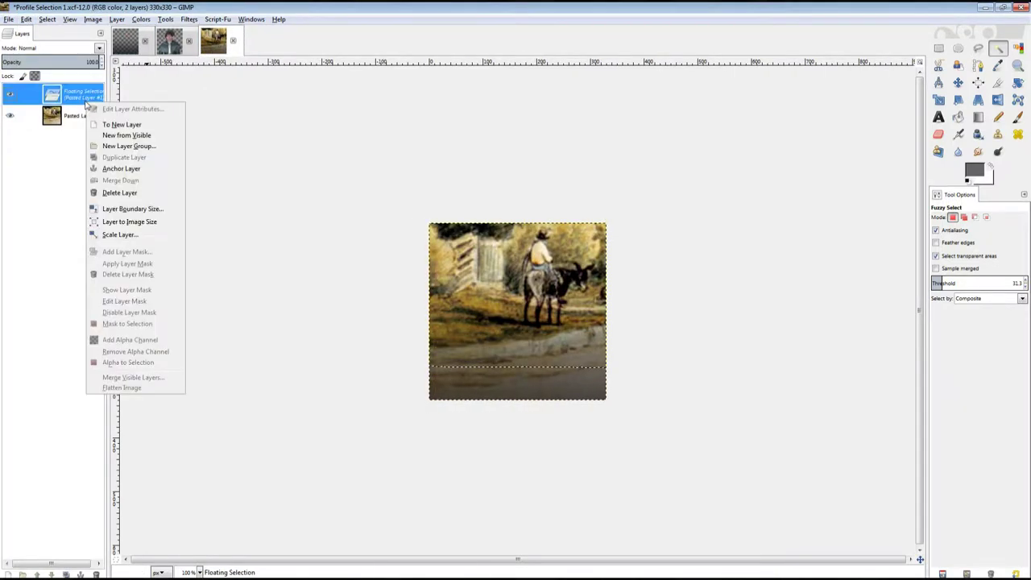
pyautogui.click(108, 125)
# Select and copy the whole Profile Cut Out portrait.
pyautogui.click(170, 42)
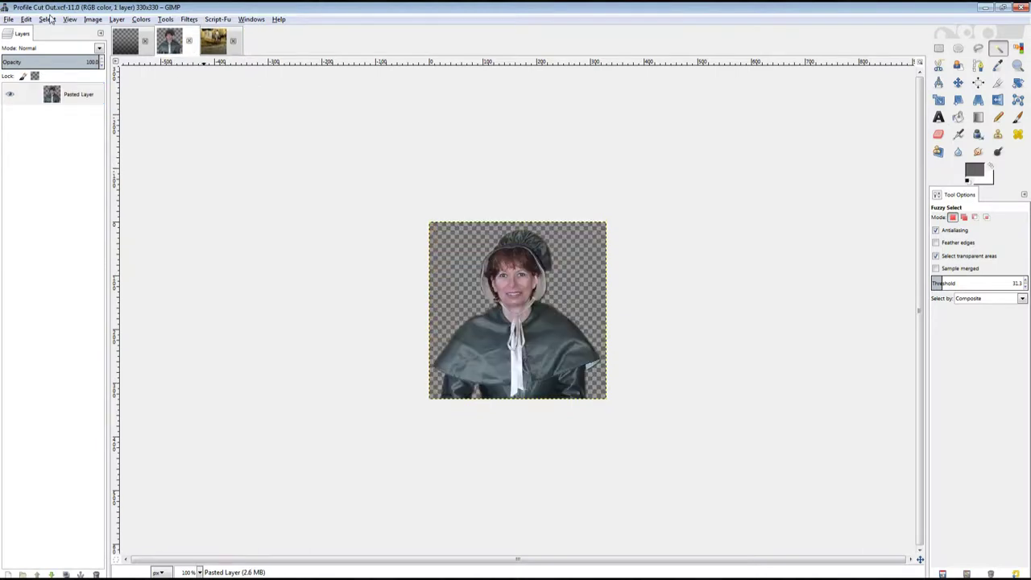
pyautogui.click(47, 19)
pyautogui.click(42, 32)
pyautogui.click(27, 20)
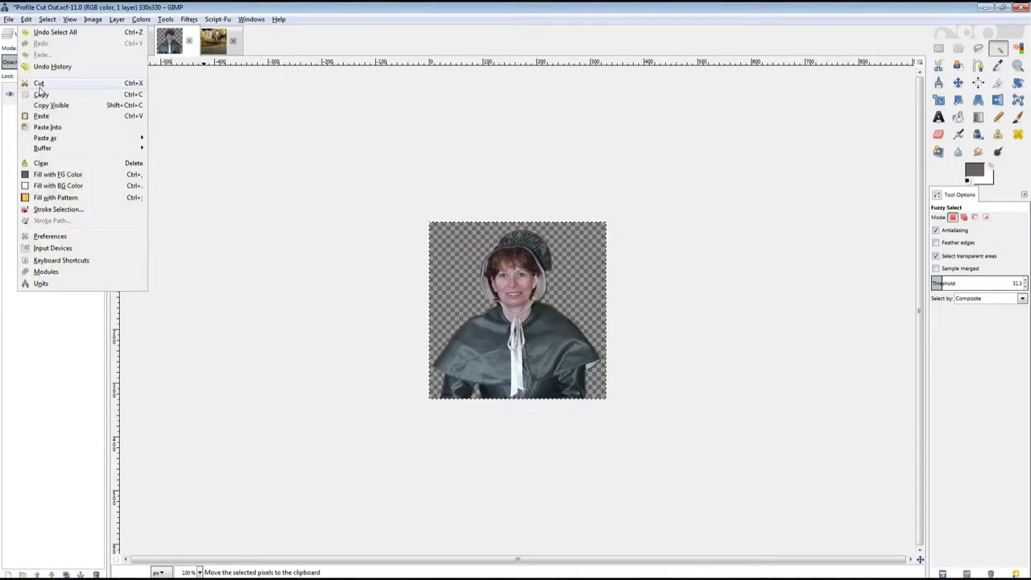
pyautogui.click(40, 94)
# Paste the portrait into Profile Selection 1 and make it a new layer.
pyautogui.click(213, 40)
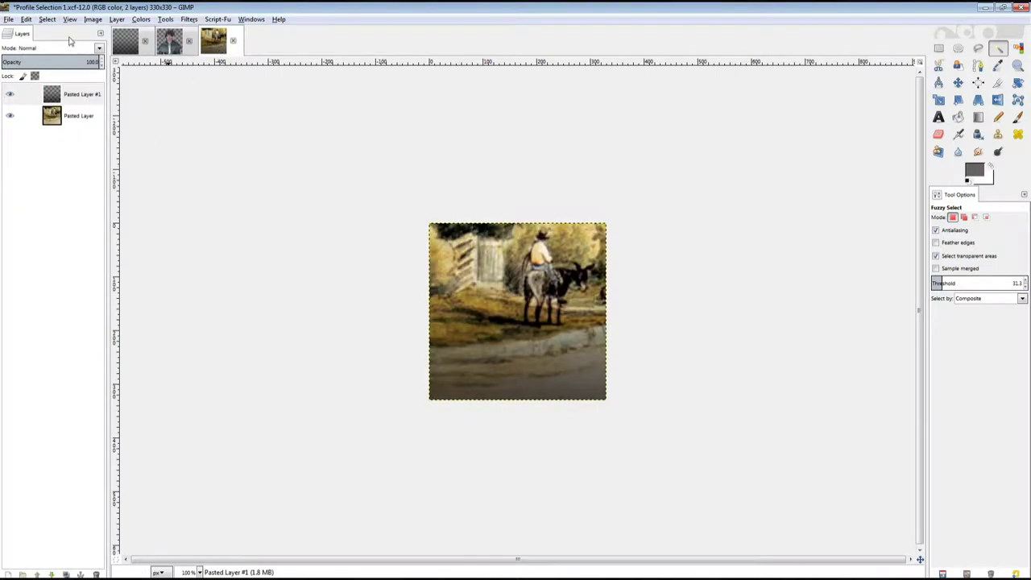
pyautogui.click(26, 21)
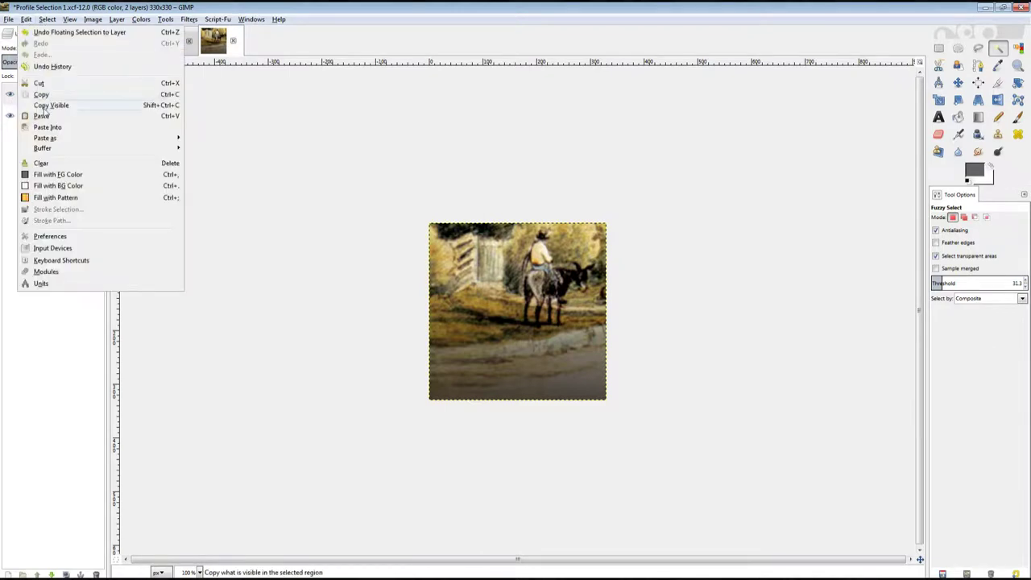
pyautogui.click(40, 115)
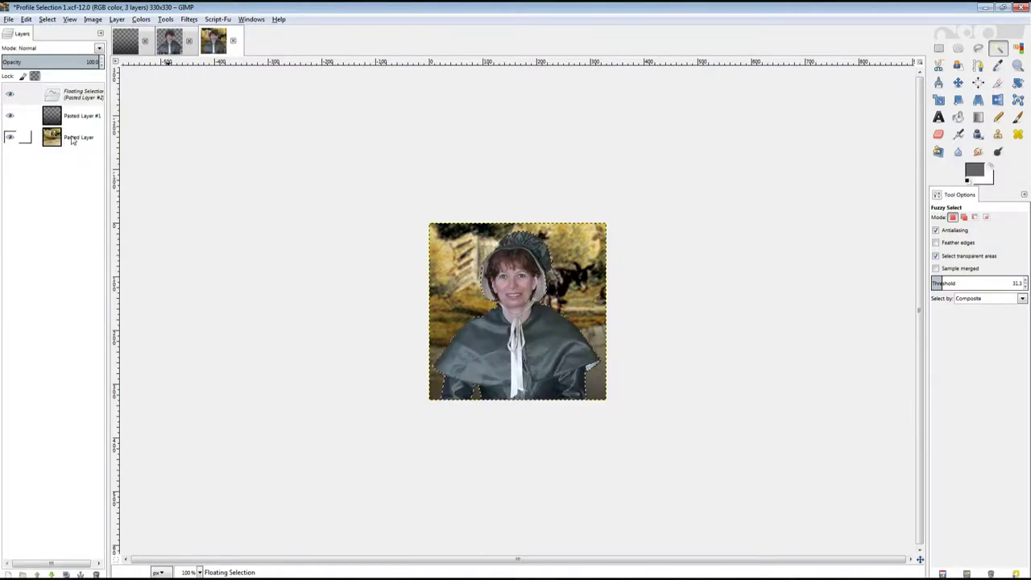
pyautogui.rightClick(74, 97)
pyautogui.click(91, 121)
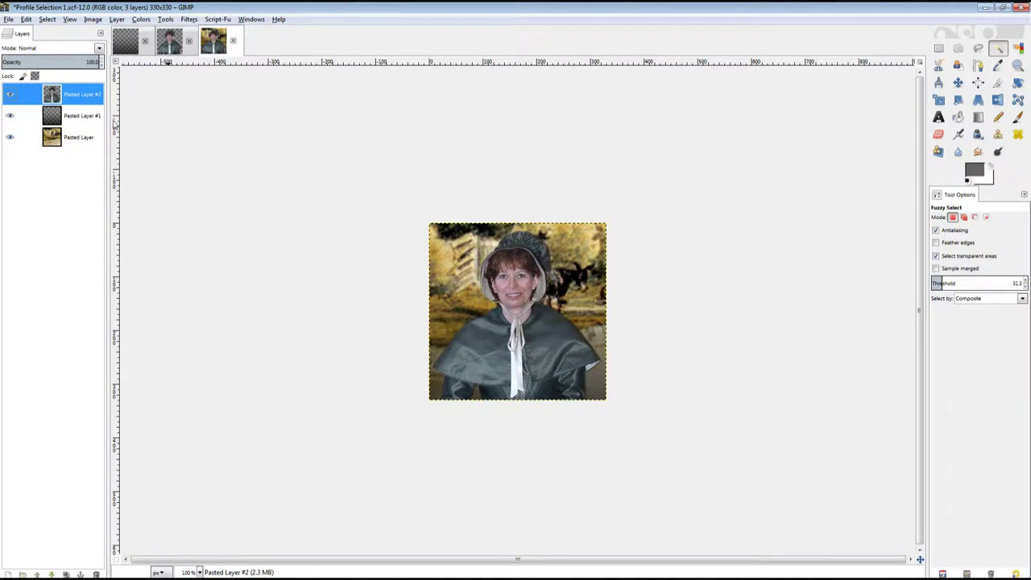
# Export the composite as Profile 1a.png using the default PNG options.
pyautogui.click(10, 21)
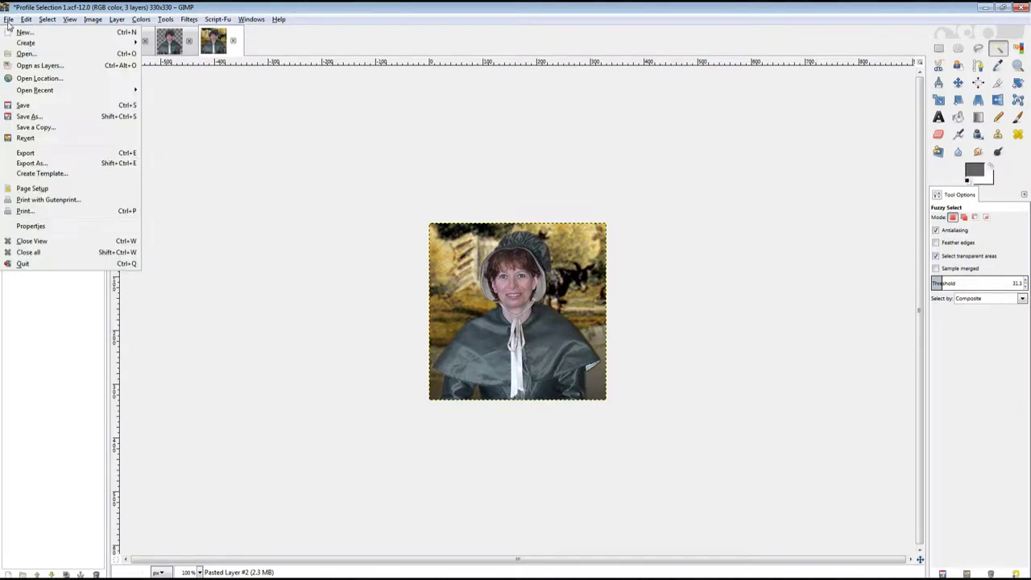
pyautogui.click(29, 153)
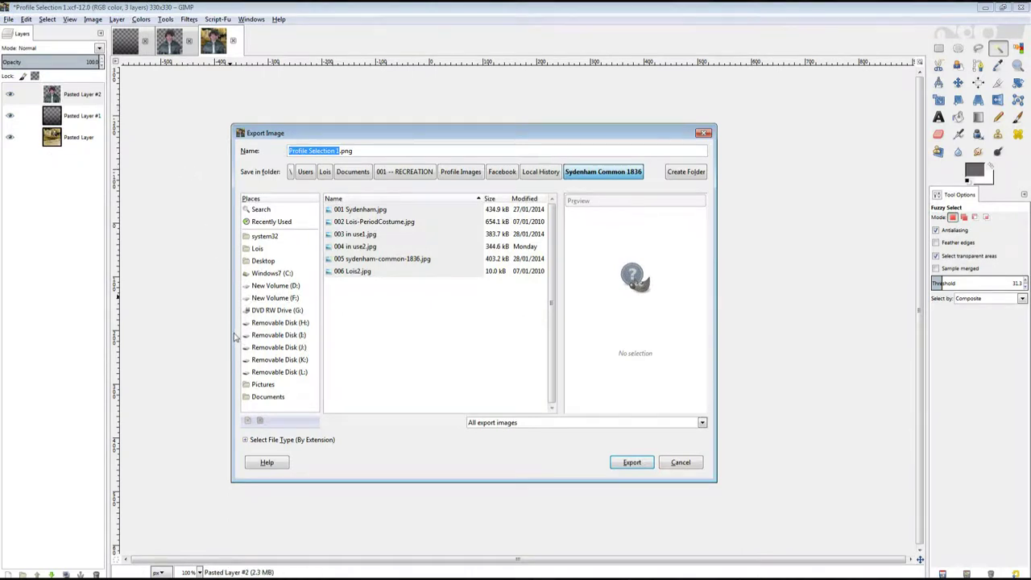
pyautogui.write('Profile 1a')
pyautogui.press('Return')
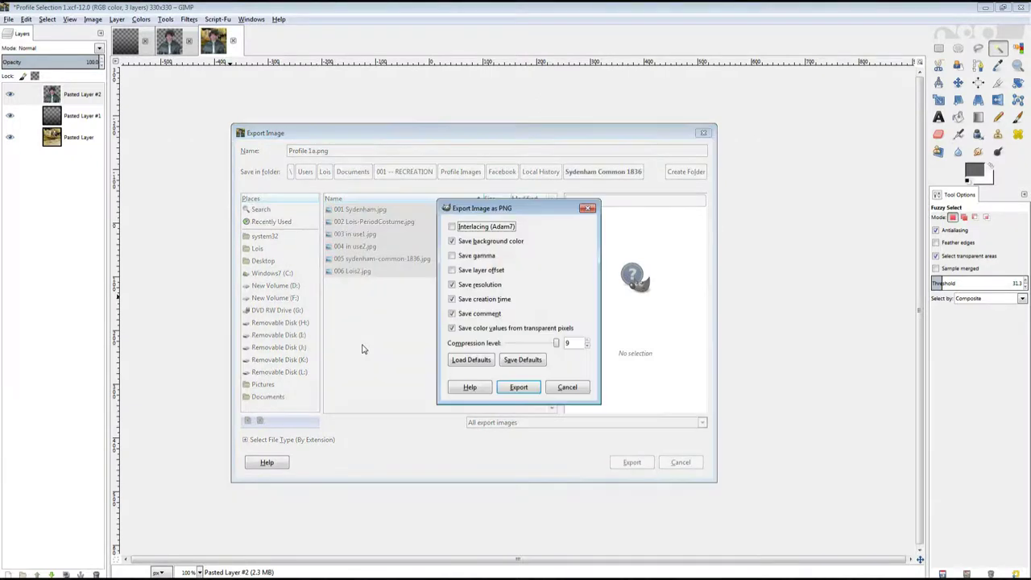
pyautogui.click(525, 384)
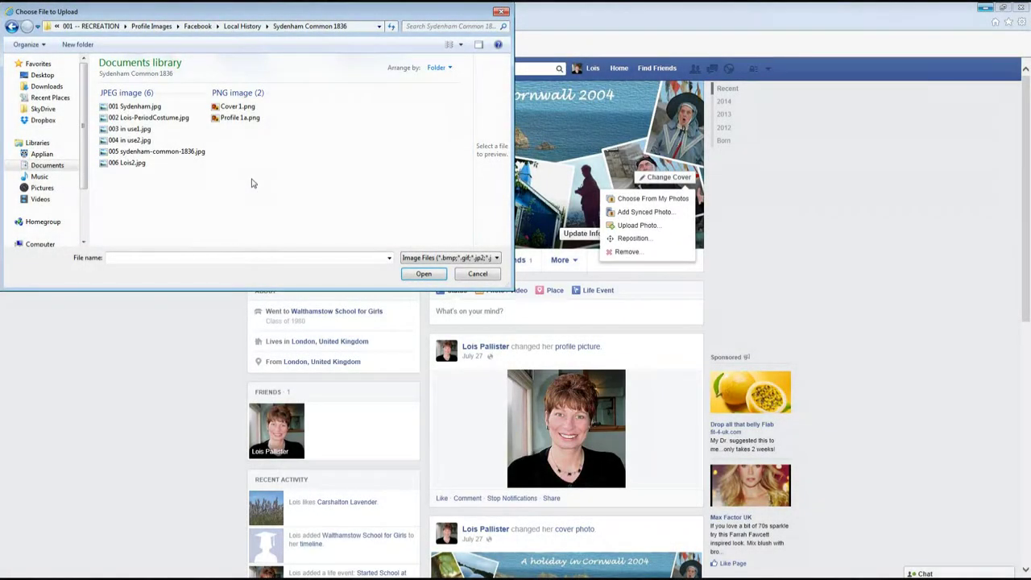
# Set Cover 1.png as the Facebook cover and upload Profile 1a.png as profile picture.
pyautogui.doubleClick(240, 107)
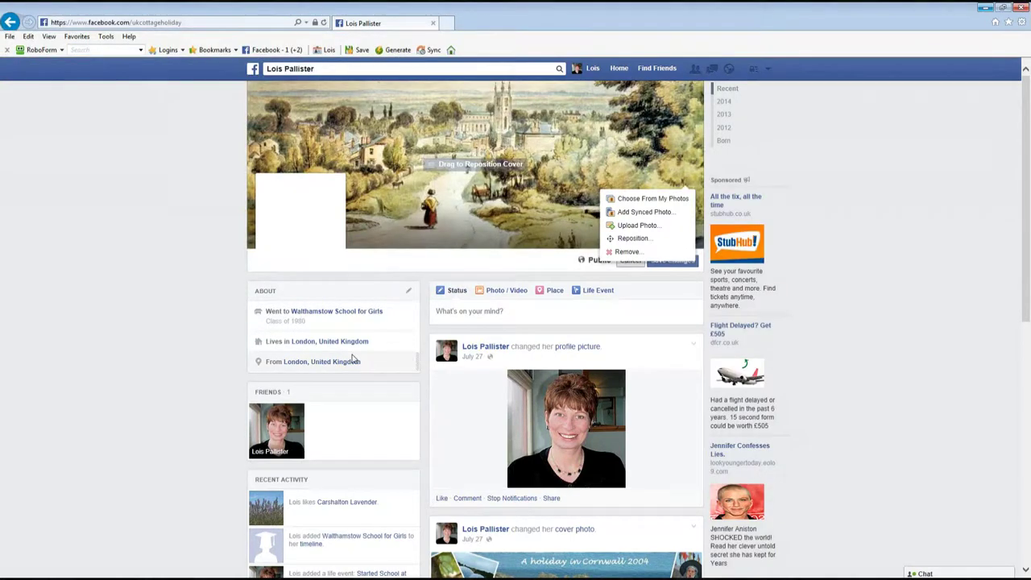
pyautogui.click(672, 261)
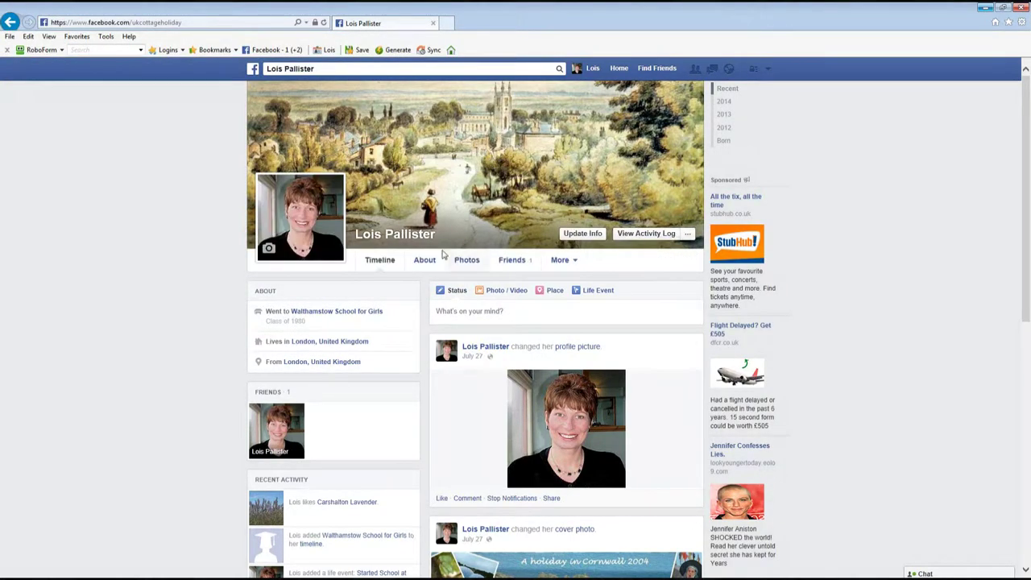
pyautogui.click(320, 256)
pyautogui.click(296, 296)
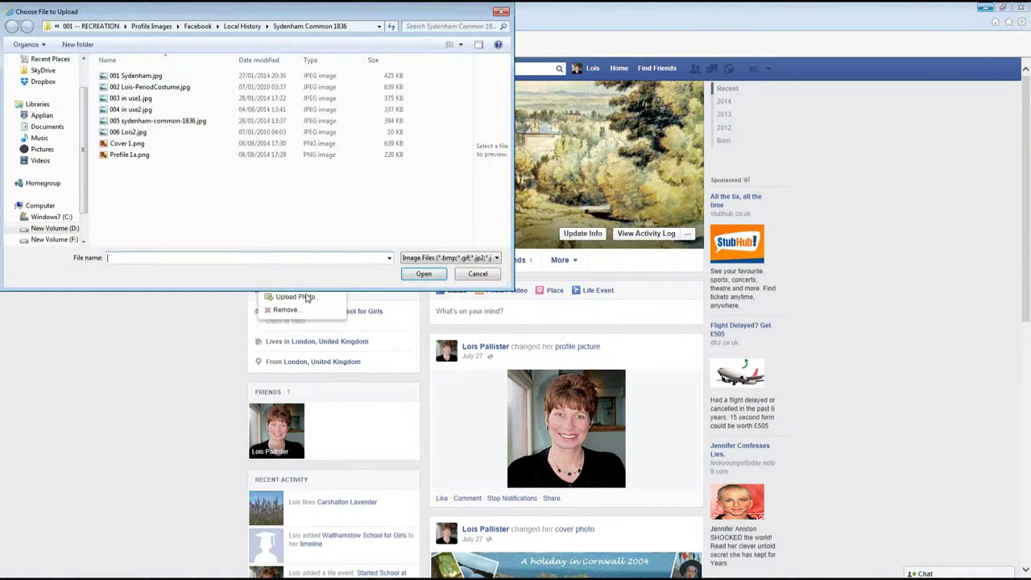
pyautogui.doubleClick(125, 157)
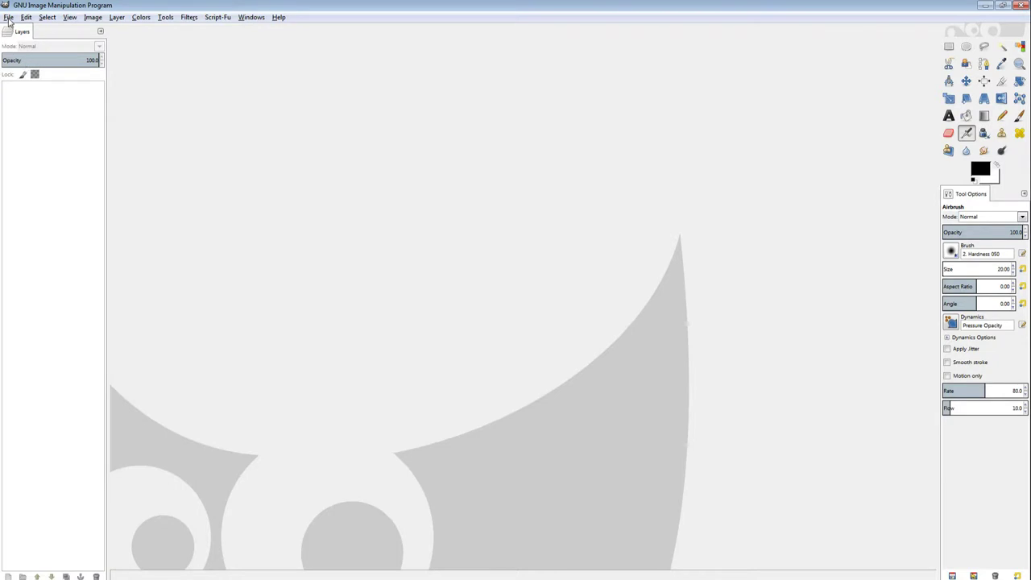
# Go to the File menu to close all open images.
pyautogui.click(9, 19)
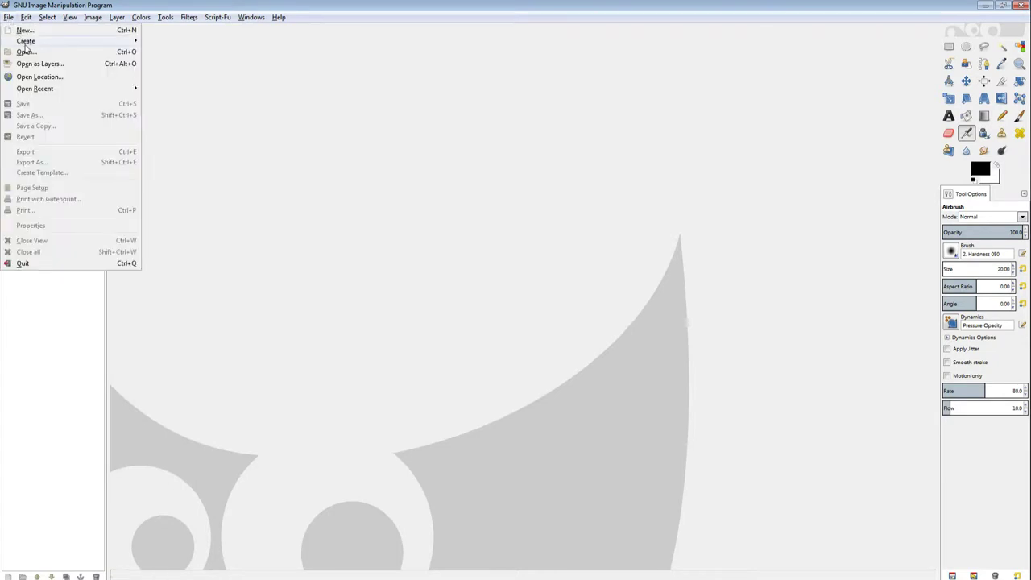
# Preview the WM backgrounds tiles and open all ten pattern tiles at once.
pyautogui.click(27, 52)
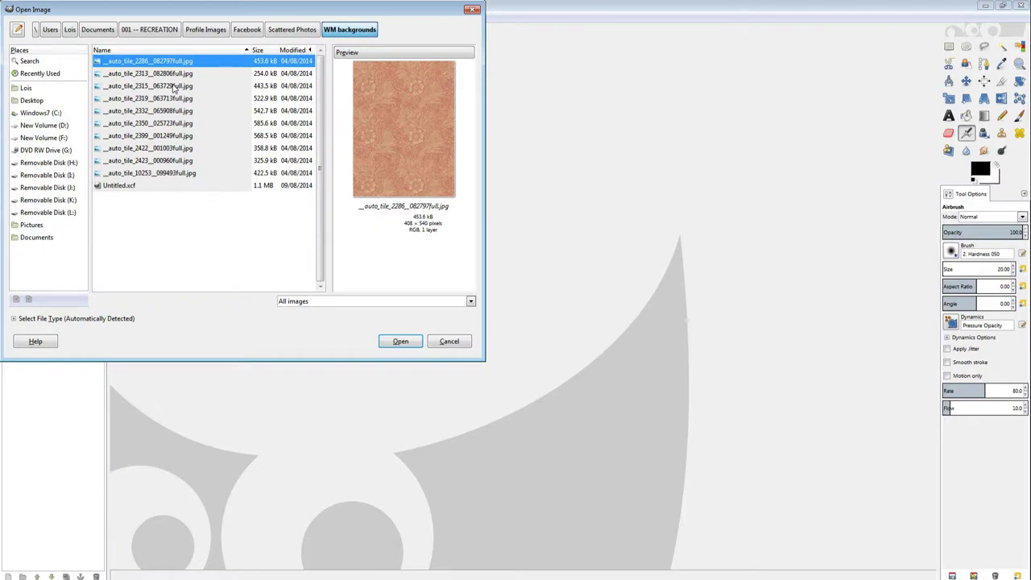
pyautogui.click(174, 74)
pyautogui.click(175, 87)
pyautogui.click(178, 100)
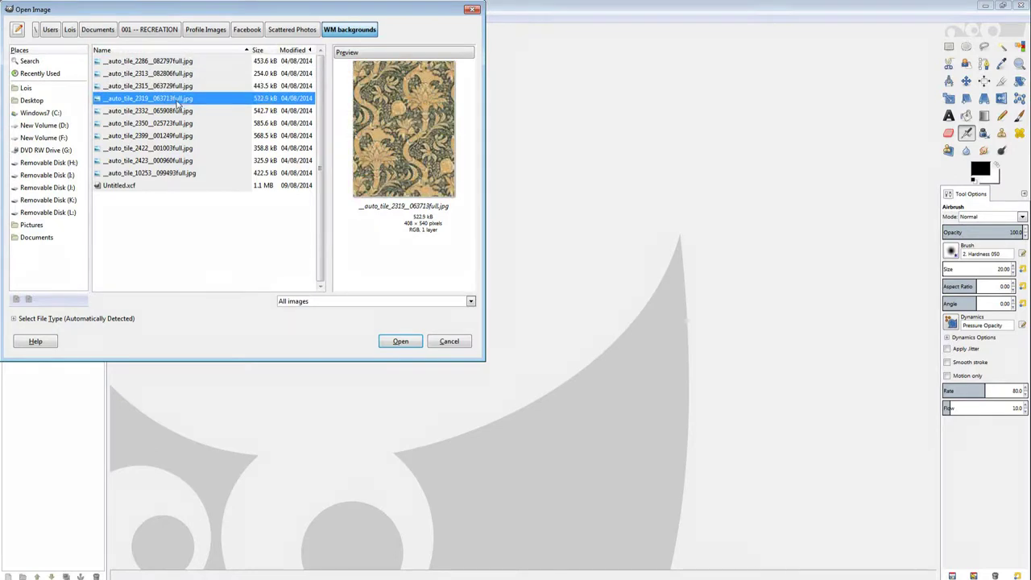
pyautogui.click(177, 112)
pyautogui.click(178, 124)
pyautogui.click(178, 136)
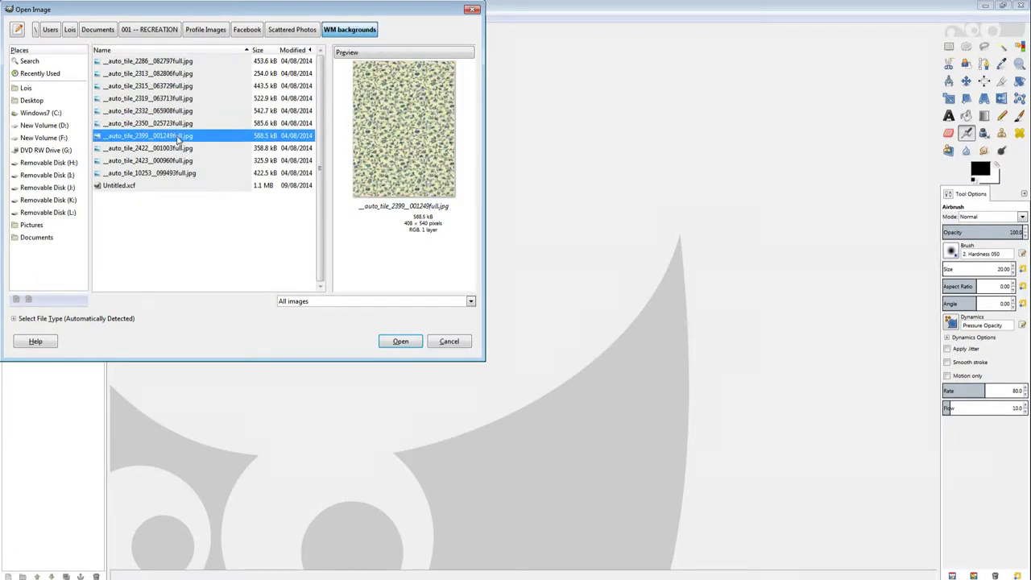
pyautogui.click(178, 149)
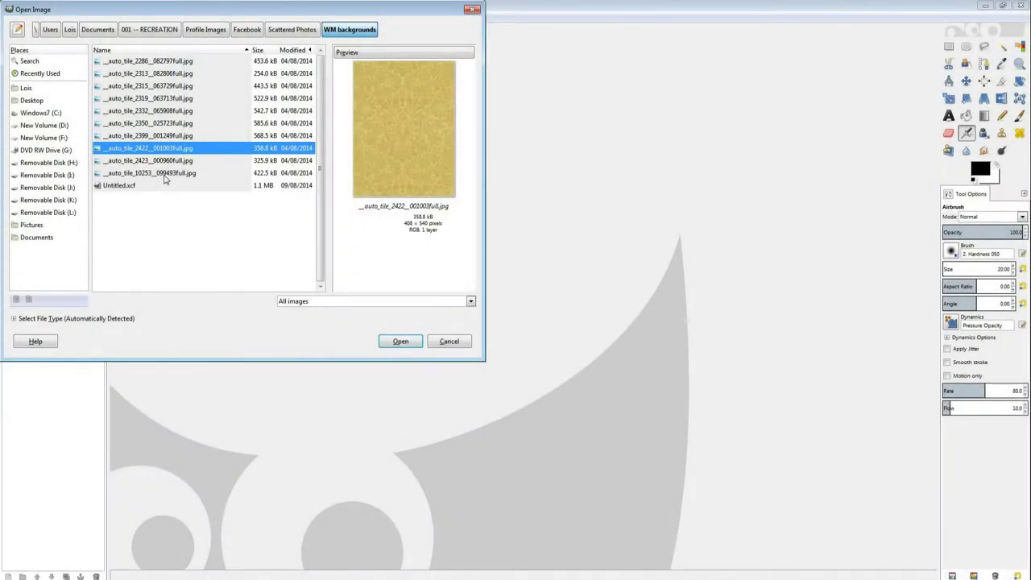
pyautogui.click(164, 174)
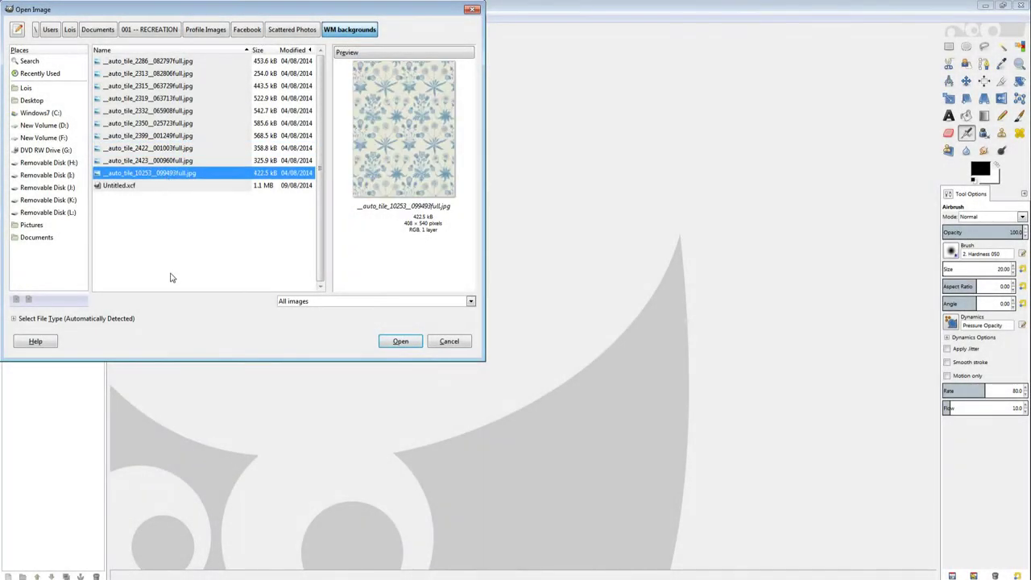
pyautogui.keyDown('shift'); pyautogui.click(191, 62); pyautogui.keyUp('shift')
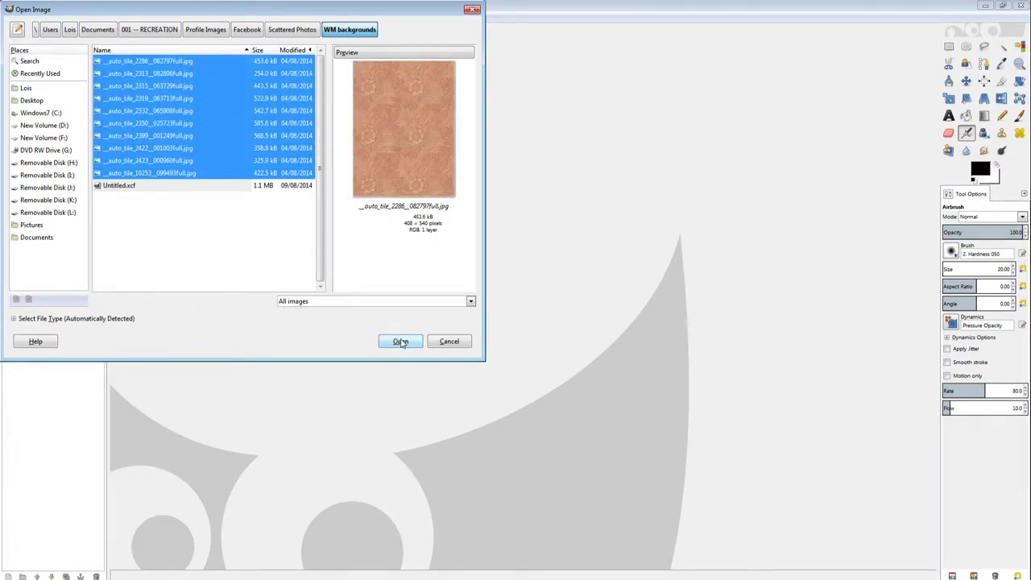
pyautogui.click(401, 341)
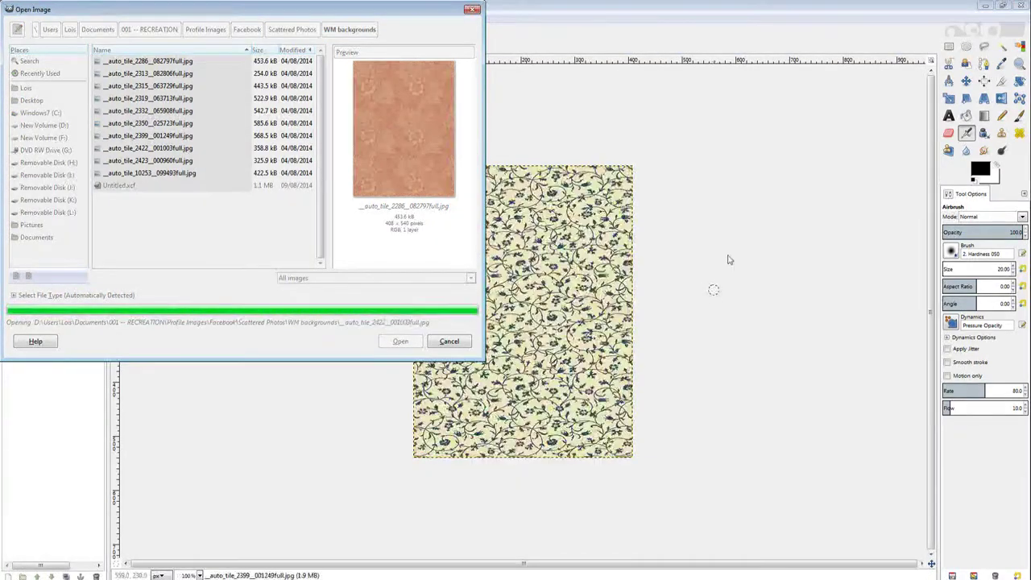
# Bring up the red floral tile among the opened images.
pyautogui.click(126, 48)
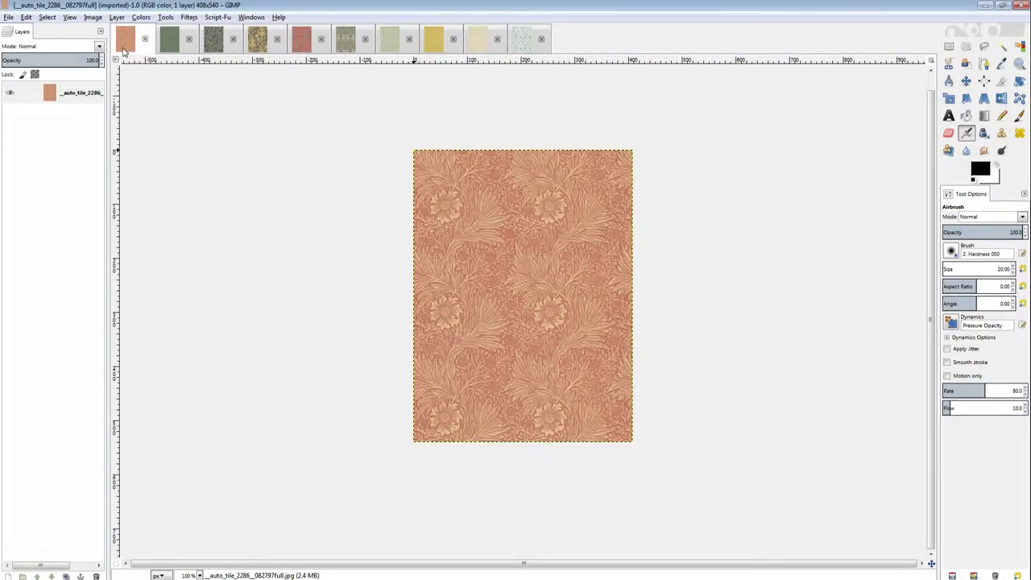
pyautogui.click(299, 52)
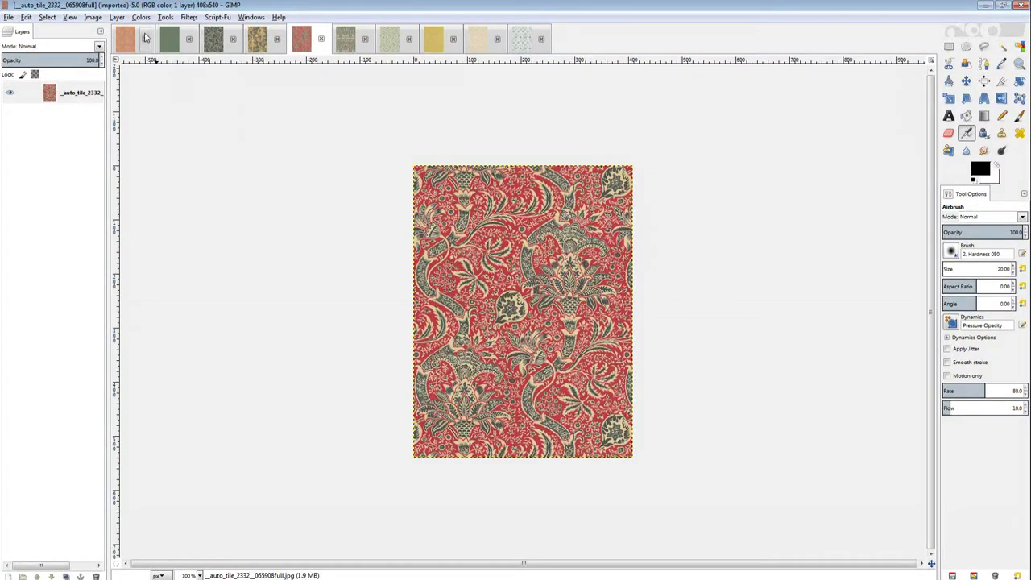
pyautogui.click(141, 18)
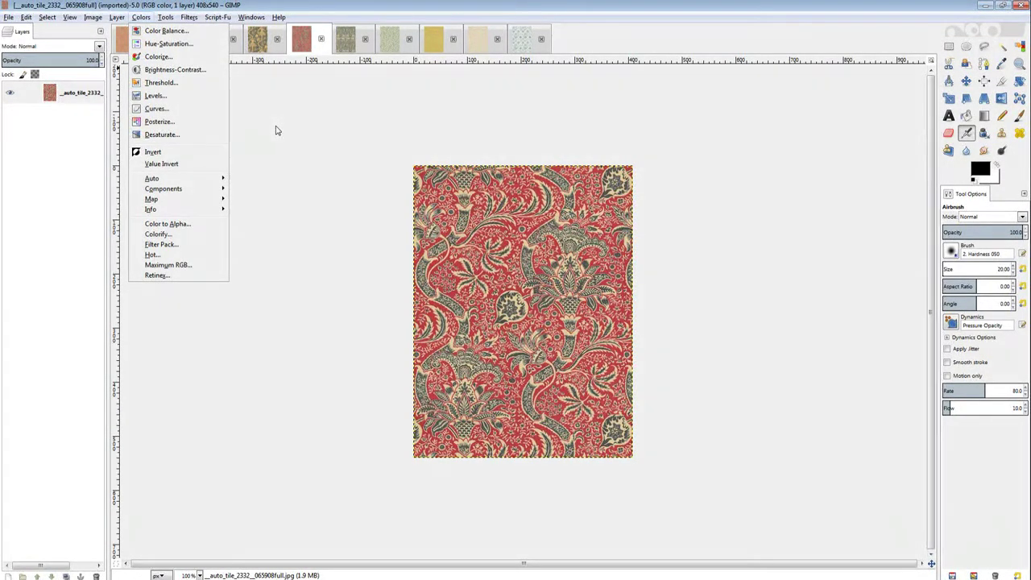
# Colorize the red floral tile blue-purple with hue 251, saturation 74, lightness -3.
pyautogui.press('Down')
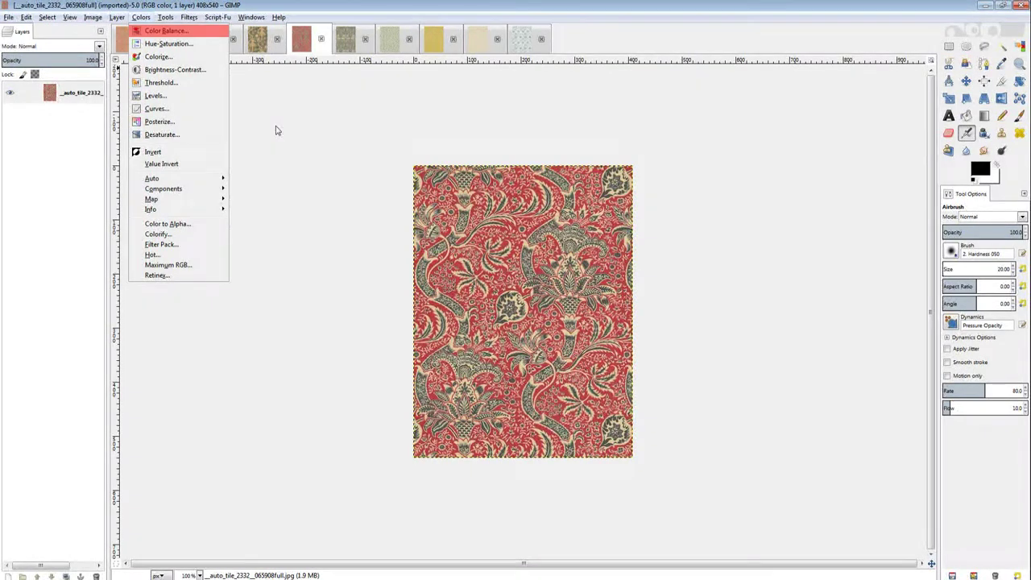
pyautogui.press('Down')
pyautogui.press('Down')
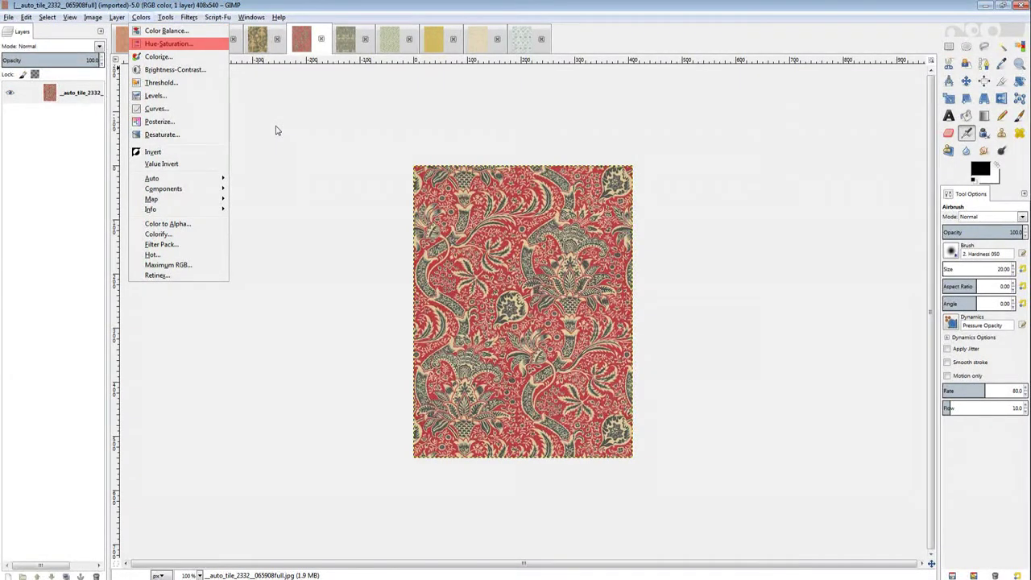
pyautogui.press('Down')
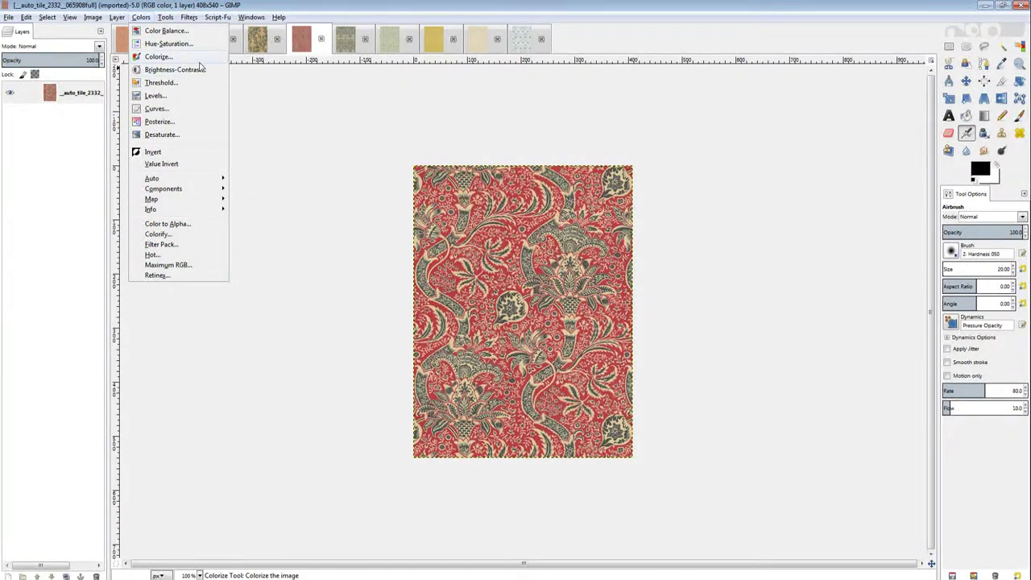
pyautogui.click(183, 59)
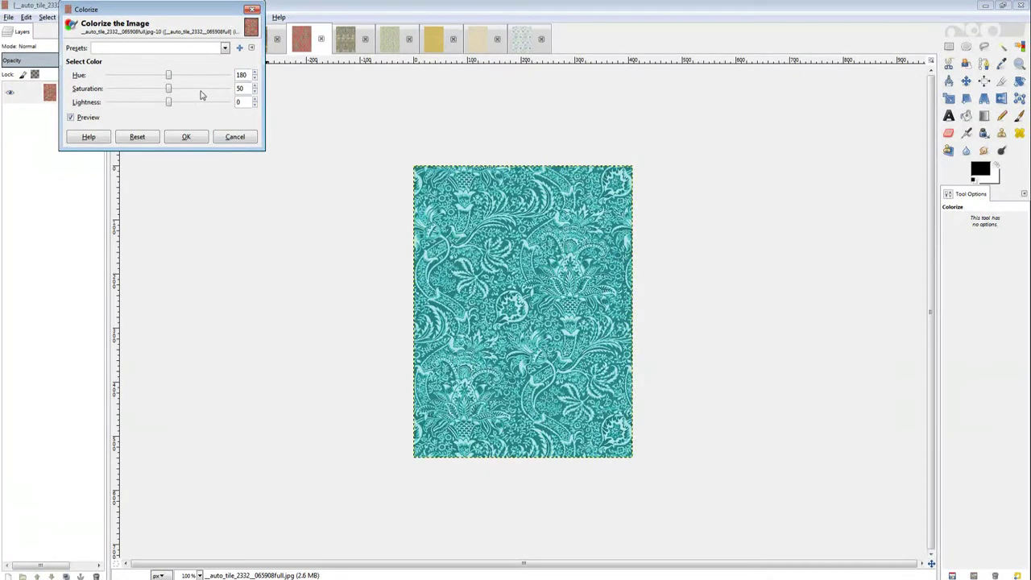
pyautogui.moveTo(170, 75); pyautogui.dragTo(195, 90)
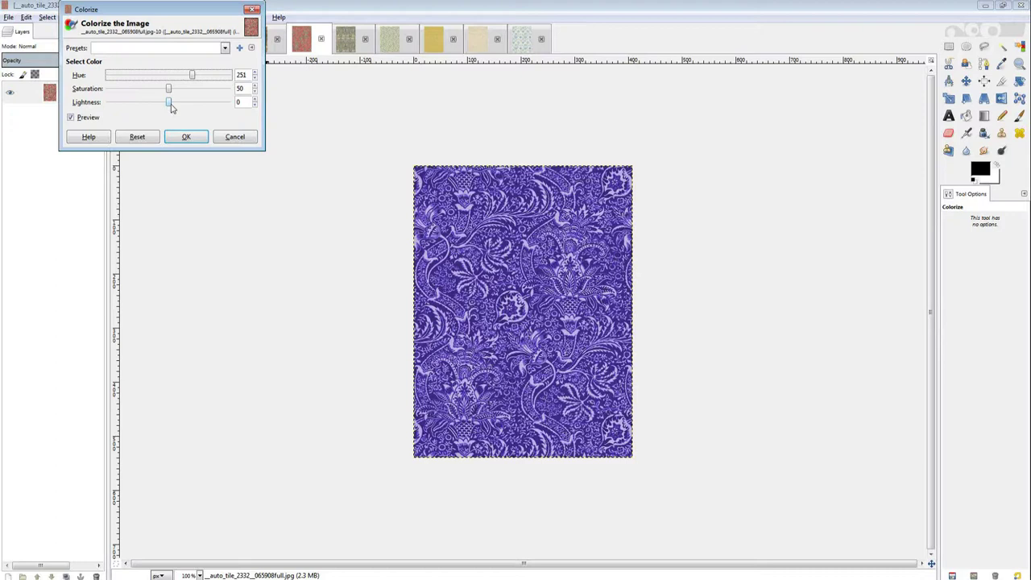
pyautogui.moveTo(169, 104); pyautogui.dragTo(161, 105)
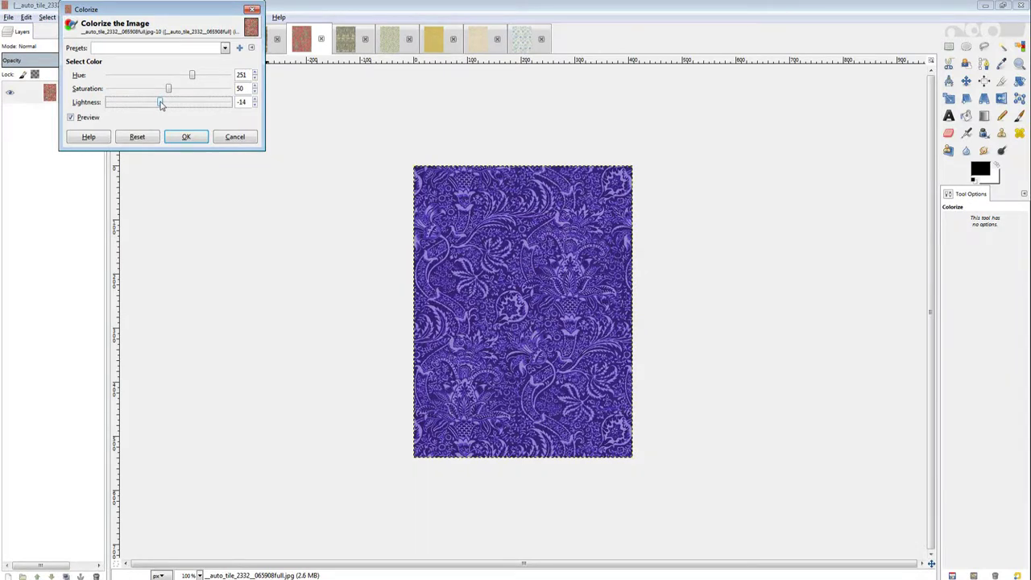
pyautogui.moveTo(168, 88); pyautogui.dragTo(197, 88)
pyautogui.moveTo(161, 103); pyautogui.dragTo(167, 103)
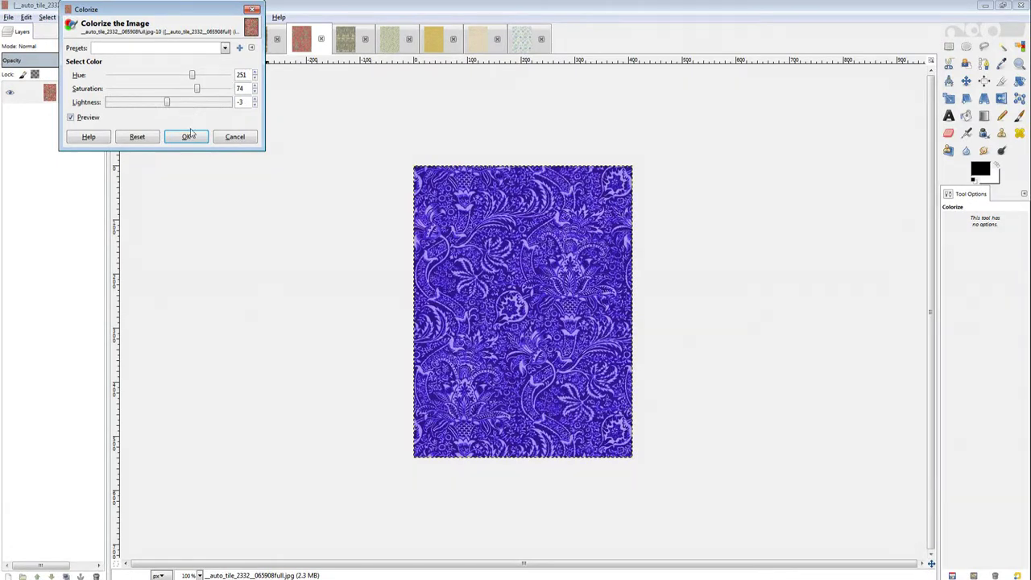
pyautogui.click(188, 137)
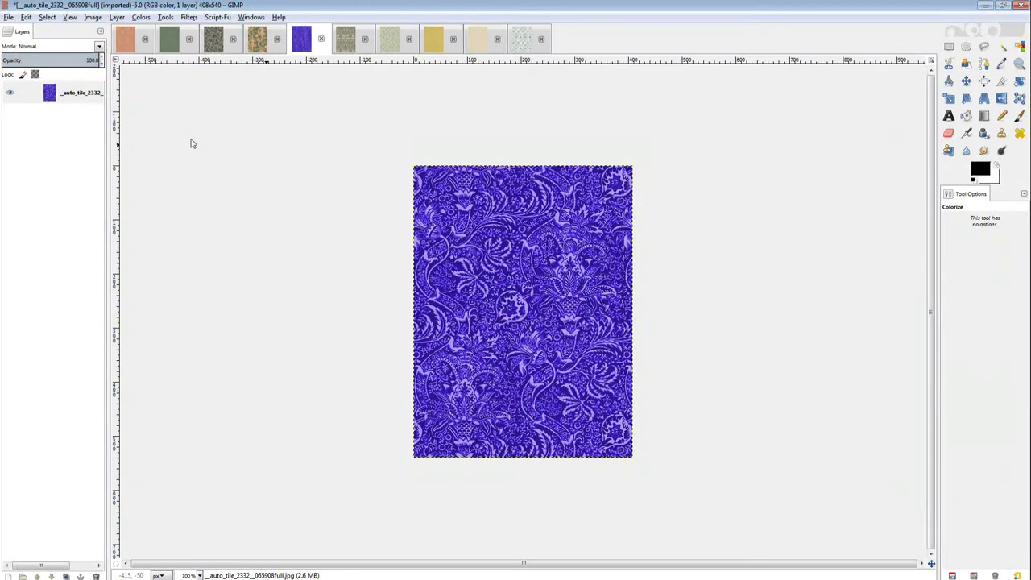
pyautogui.click(141, 17)
pyautogui.click(161, 61)
# Deepen the tile's colorize to purple and add a new transparent layer.
pyautogui.moveTo(169, 75); pyautogui.dragTo(170, 102)
pyautogui.click(191, 137)
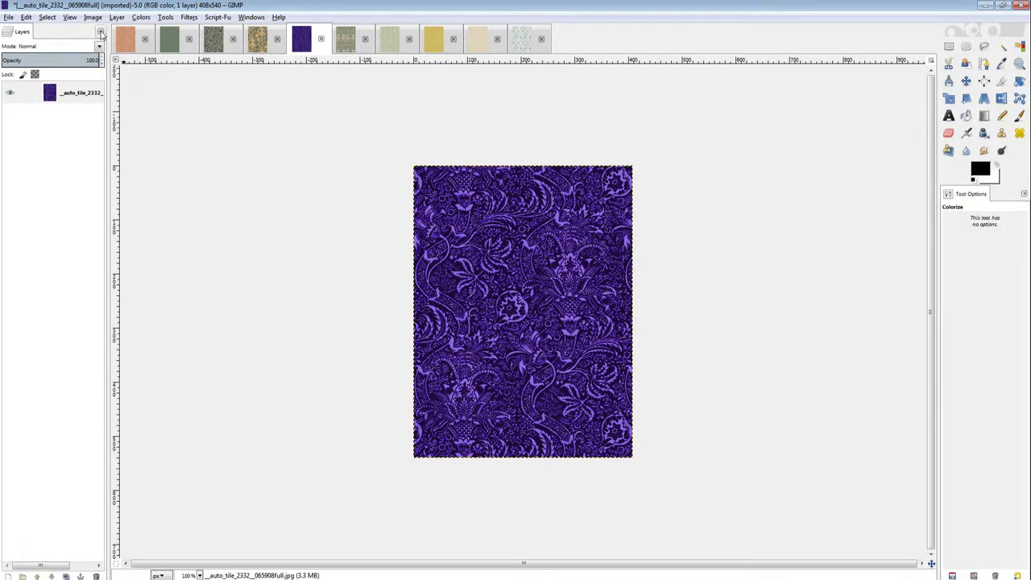
pyautogui.click(100, 33)
pyautogui.moveTo(129, 40)
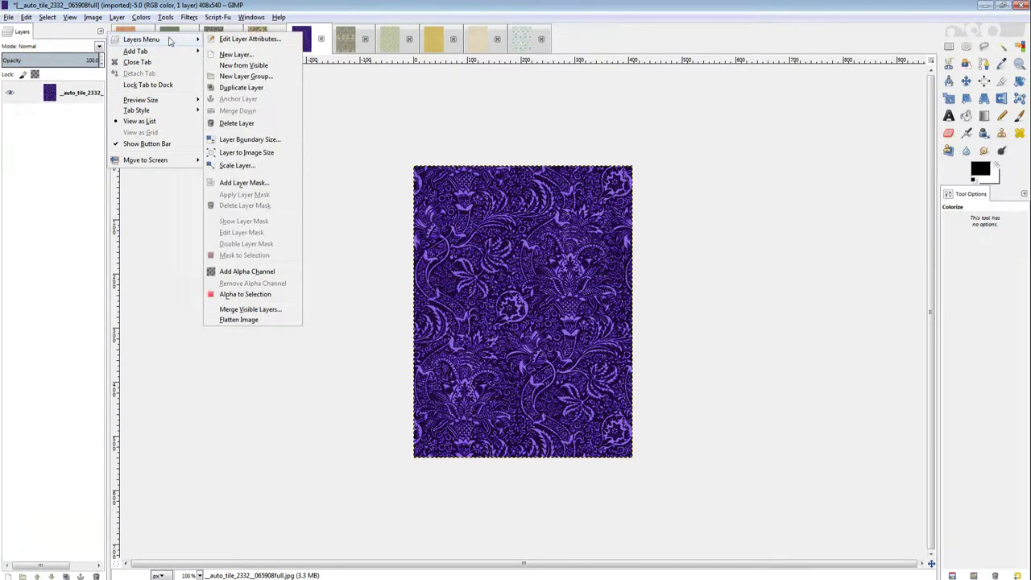
pyautogui.click(227, 57)
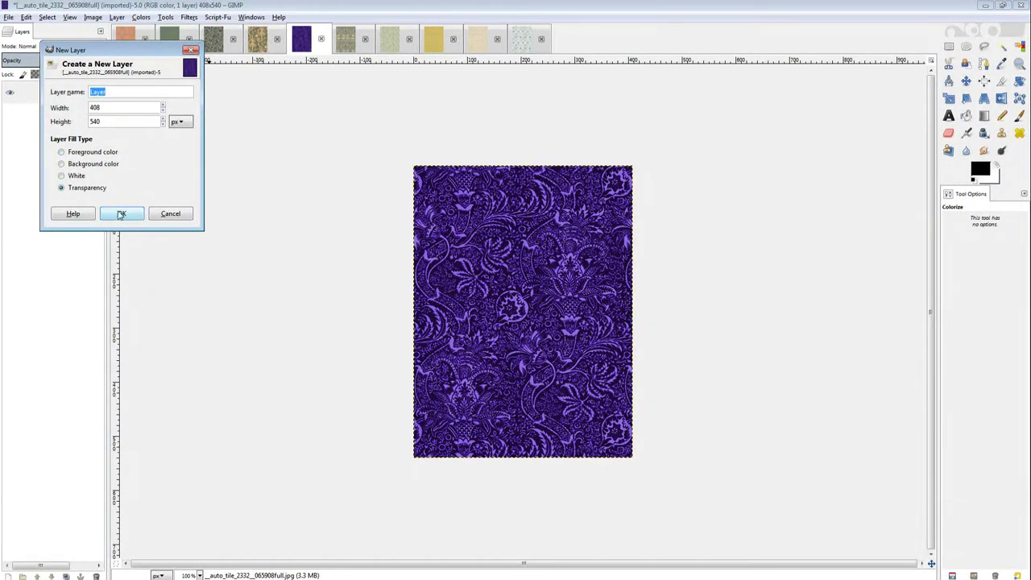
pyautogui.click(120, 213)
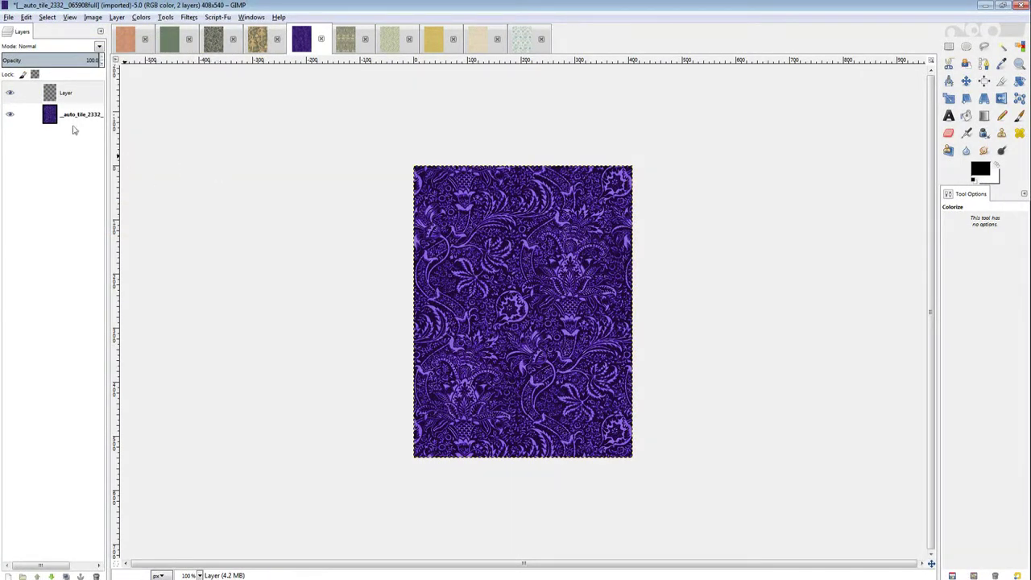
# Select the pattern's light purple motifs by colour at threshold 18, checking at 400% zoom.
pyautogui.click(72, 118)
pyautogui.click(1019, 46)
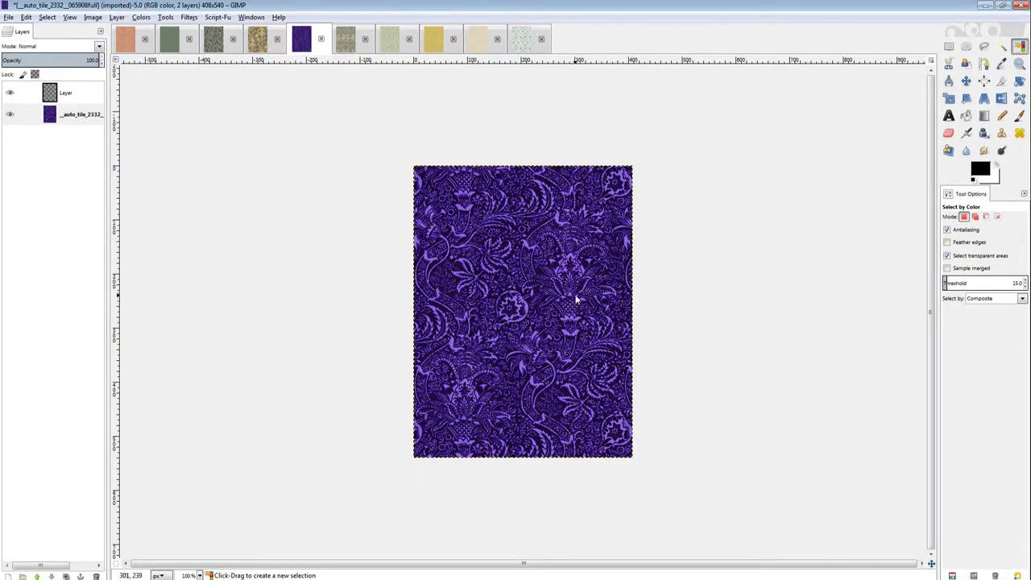
pyautogui.click(519, 309)
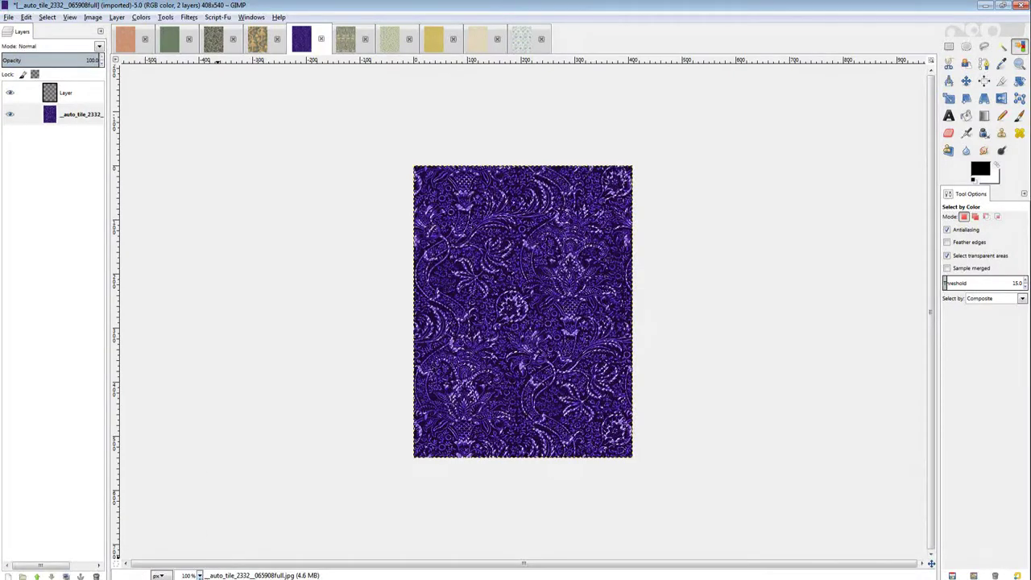
pyautogui.click(197, 576)
pyautogui.click(191, 493)
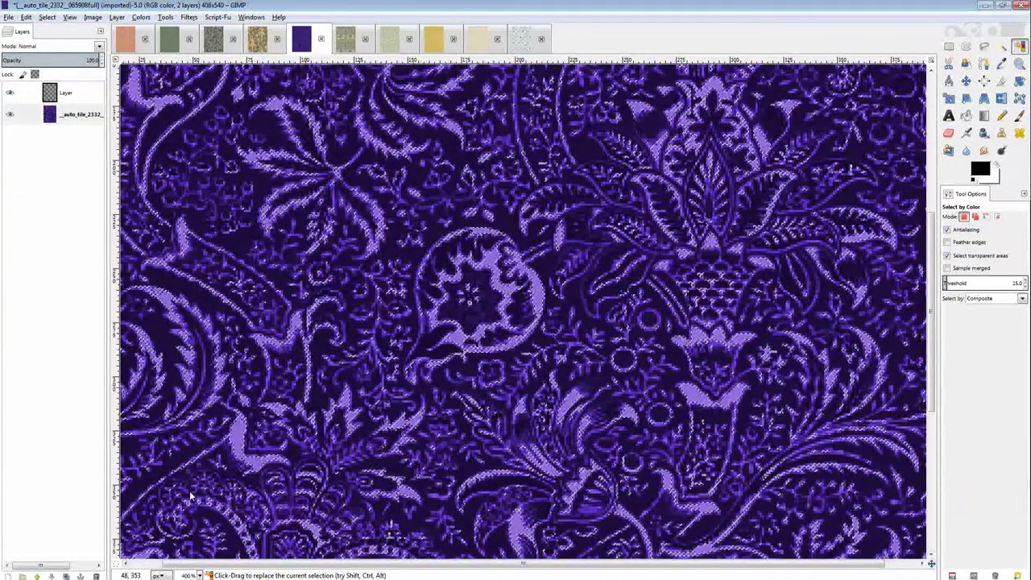
pyautogui.scroll(3, 971, 283)
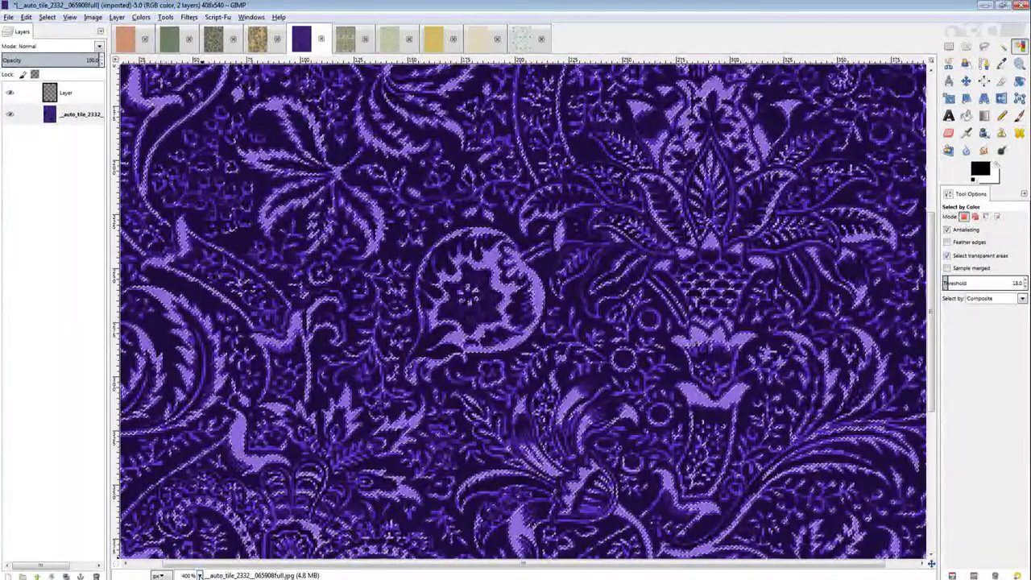
pyautogui.click(199, 575)
pyautogui.click(211, 520)
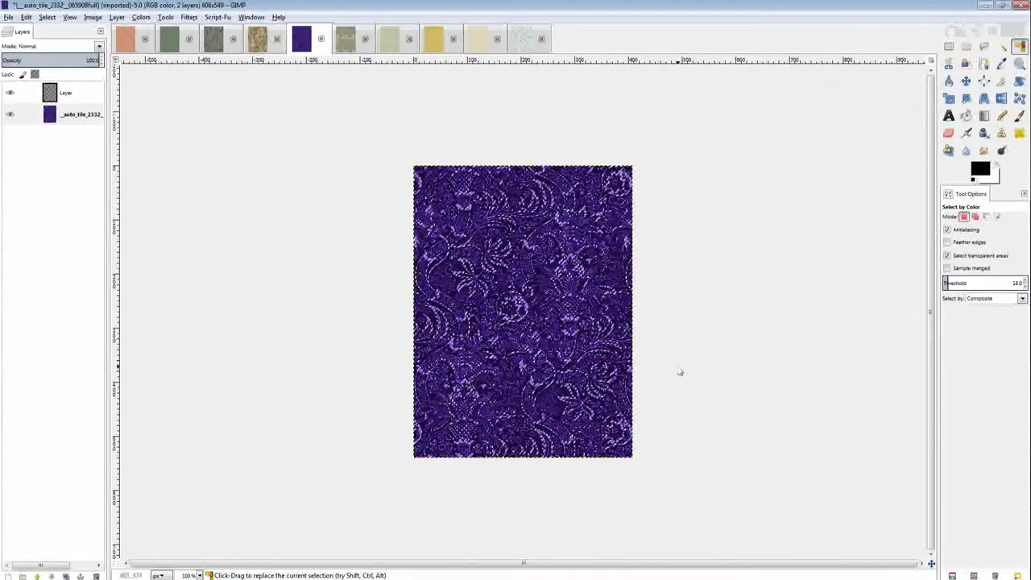
# Fill the selected motifs with orange on the new layer, then clear the selection.
pyautogui.click(978, 171)
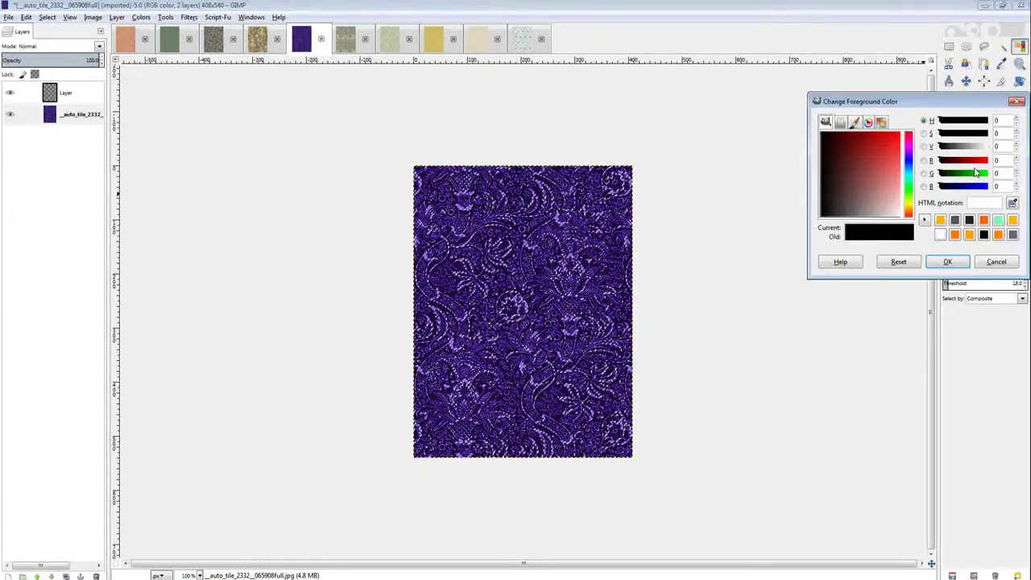
pyautogui.click(940, 221)
pyautogui.click(943, 263)
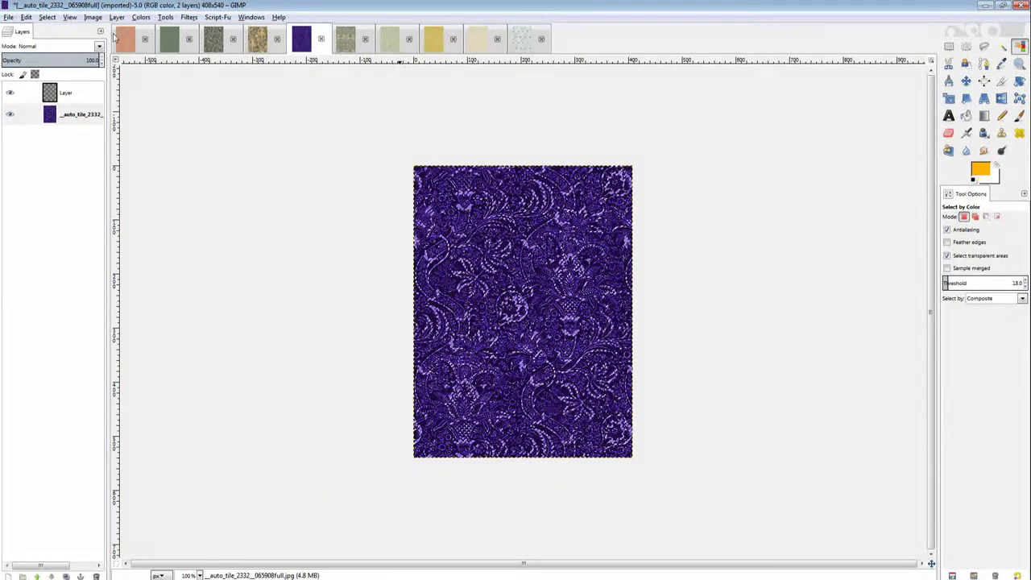
pyautogui.click(74, 98)
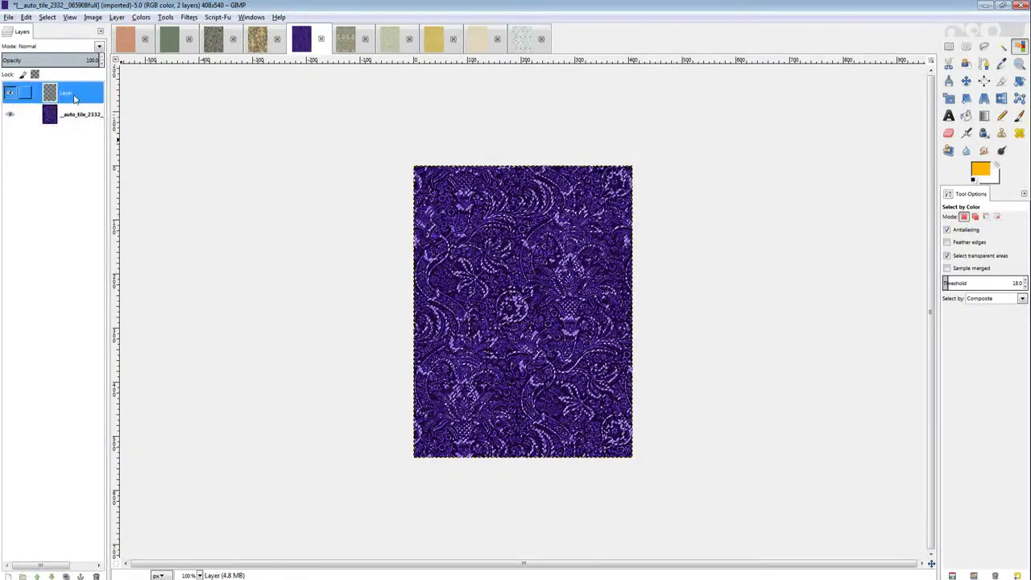
pyautogui.click(28, 18)
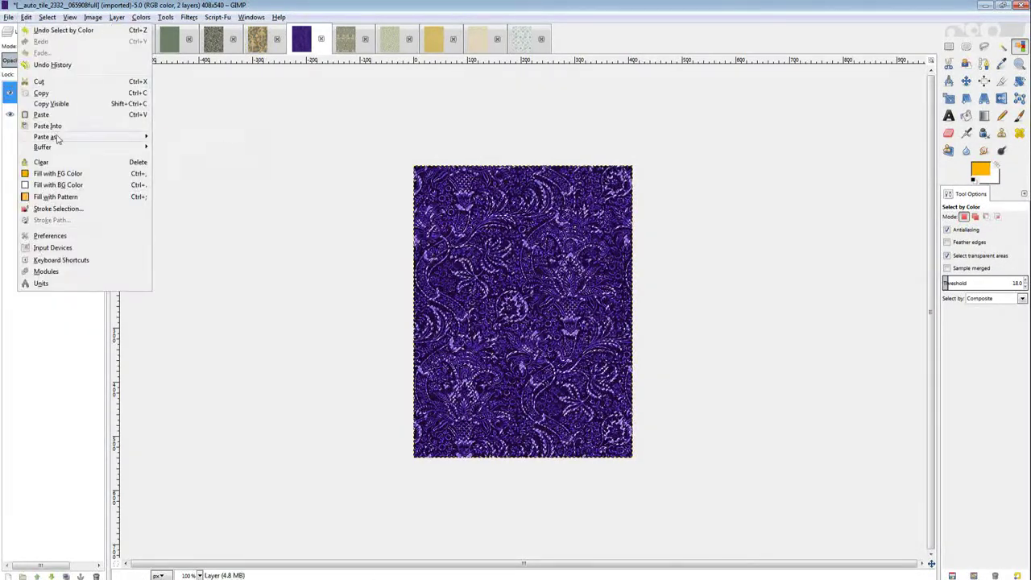
pyautogui.click(58, 173)
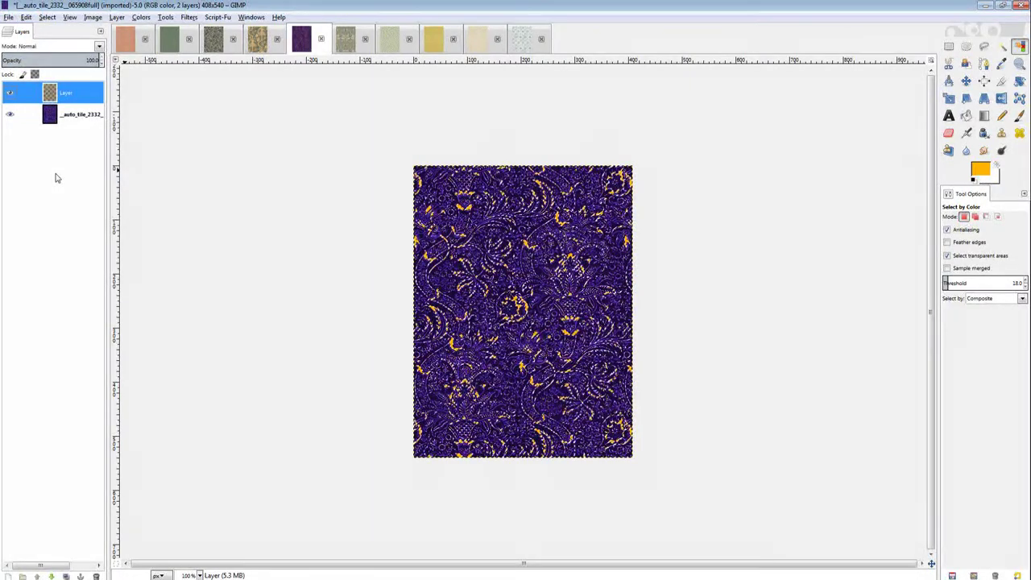
pyautogui.click(47, 17)
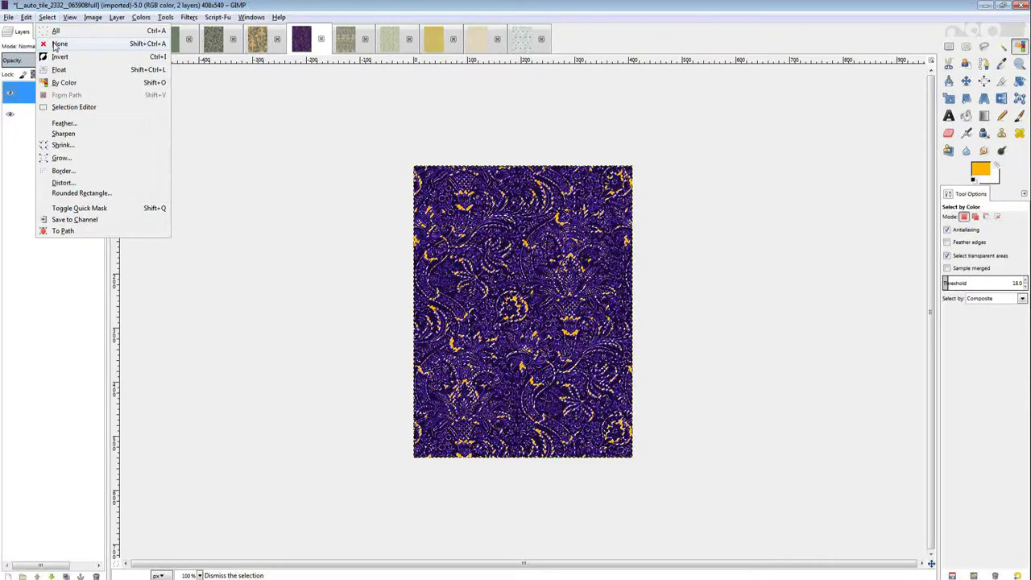
pyautogui.click(58, 44)
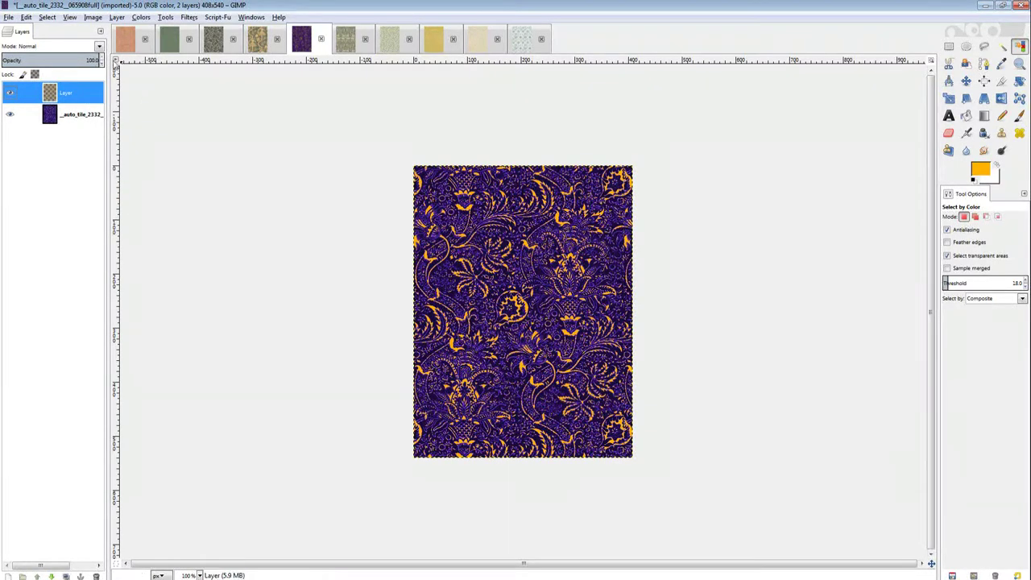
# Set the orange layer to 84% opacity and mute its yellows (lightness -49, saturation 21).
pyautogui.write('84')
pyautogui.press('Return')
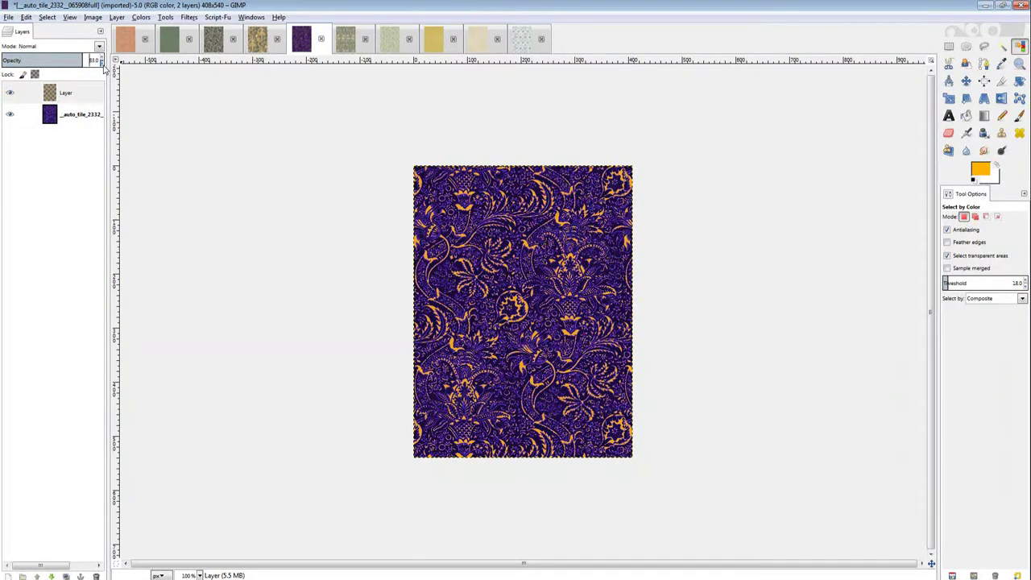
pyautogui.scroll(-16, 103, 68)
pyautogui.click(141, 16)
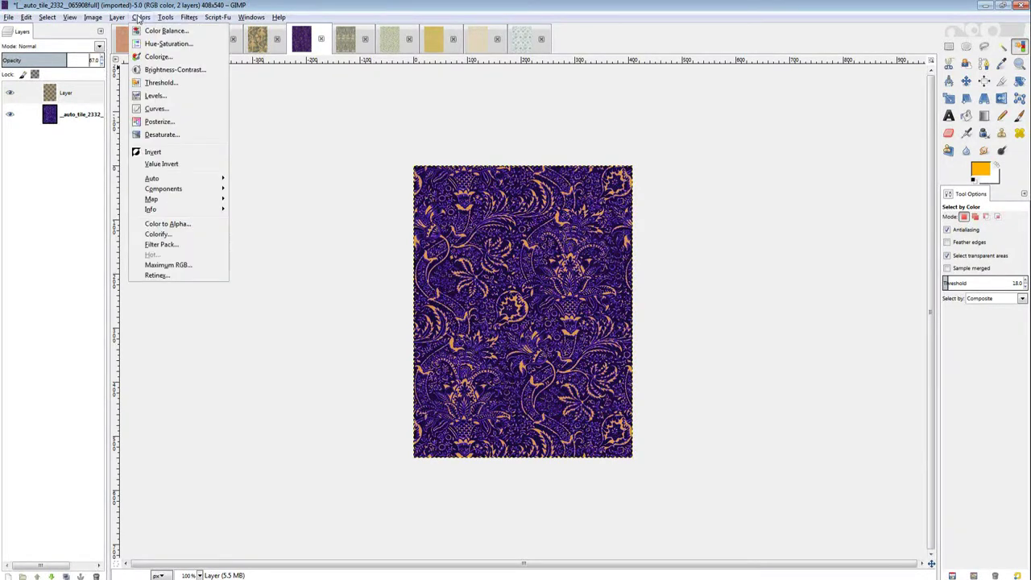
pyautogui.click(152, 43)
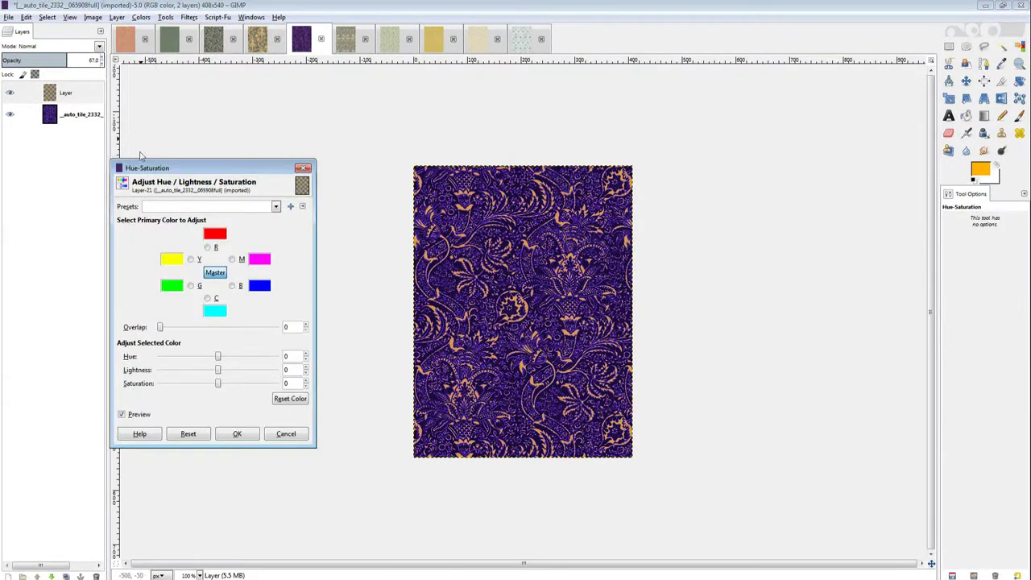
pyautogui.click(191, 259)
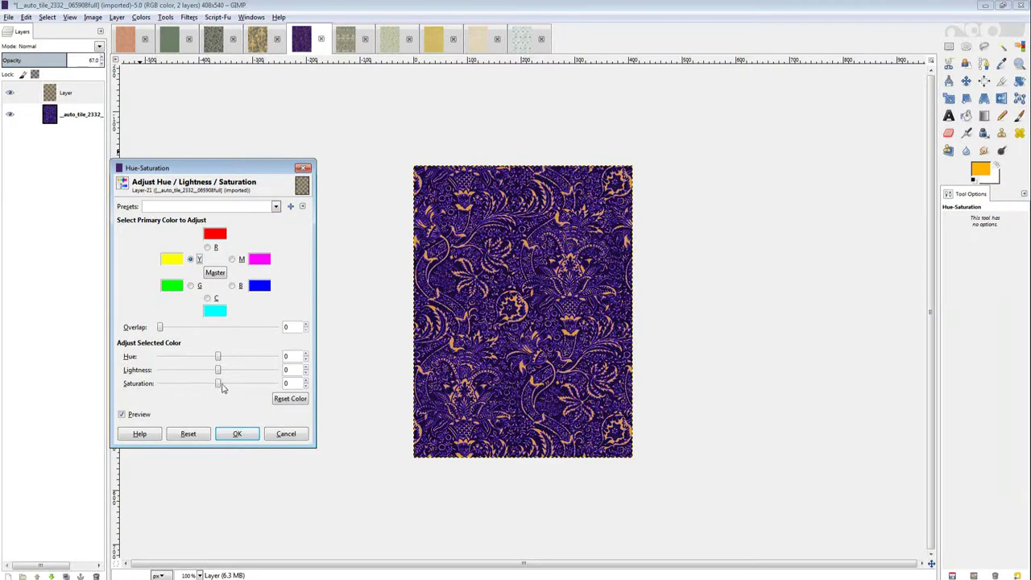
pyautogui.moveTo(217, 370); pyautogui.dragTo(241, 389)
pyautogui.click(237, 434)
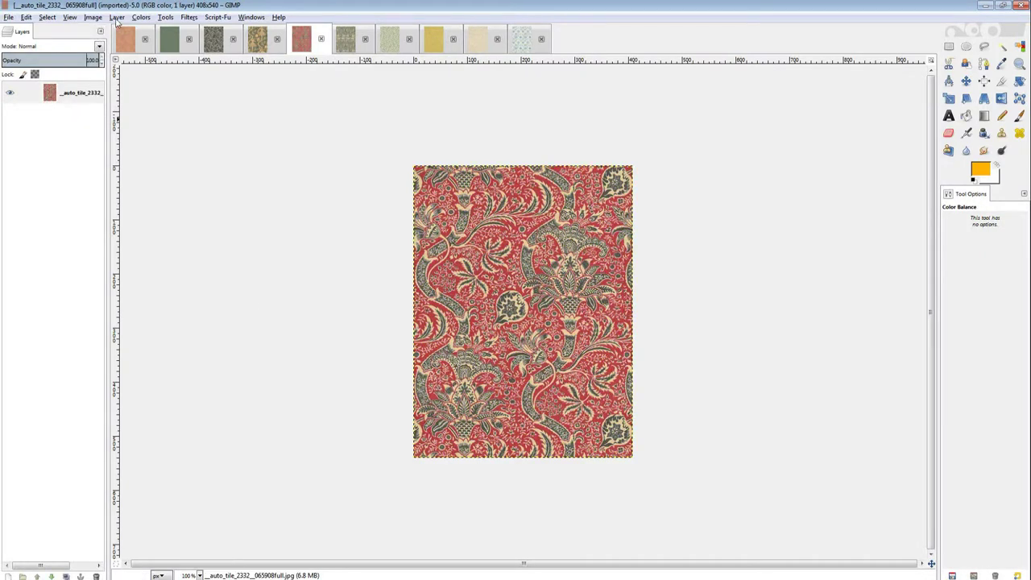
pyautogui.click(141, 17)
pyautogui.click(165, 45)
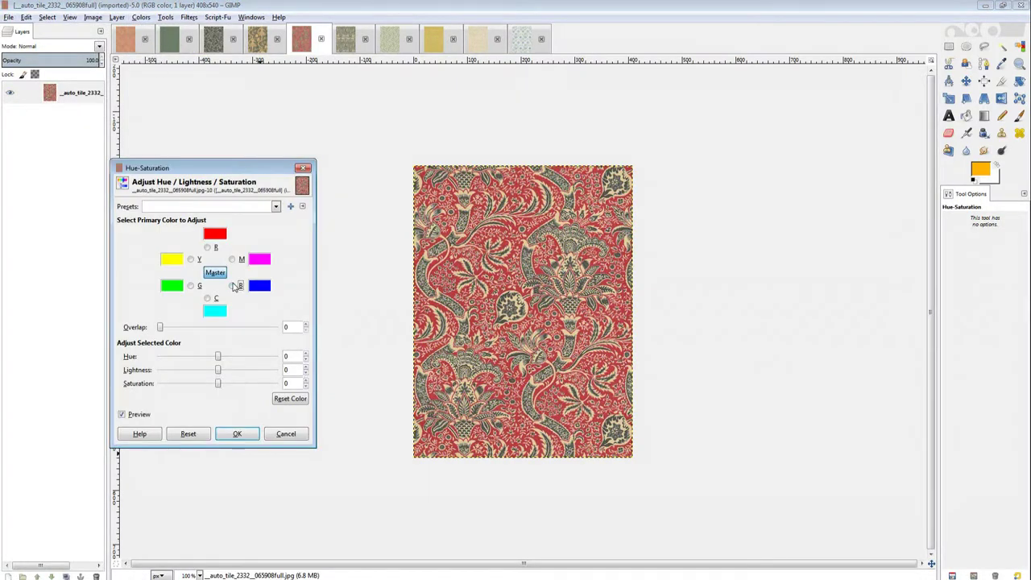
pyautogui.click(233, 286)
pyautogui.moveTo(218, 356); pyautogui.dragTo(182, 381)
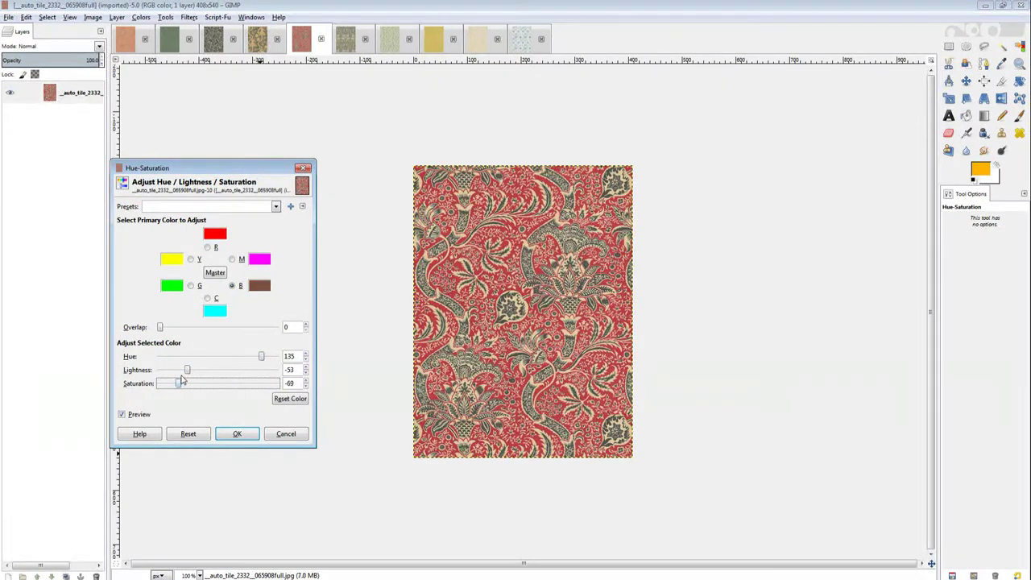
pyautogui.click(207, 247)
pyautogui.moveTo(219, 357); pyautogui.dragTo(198, 386)
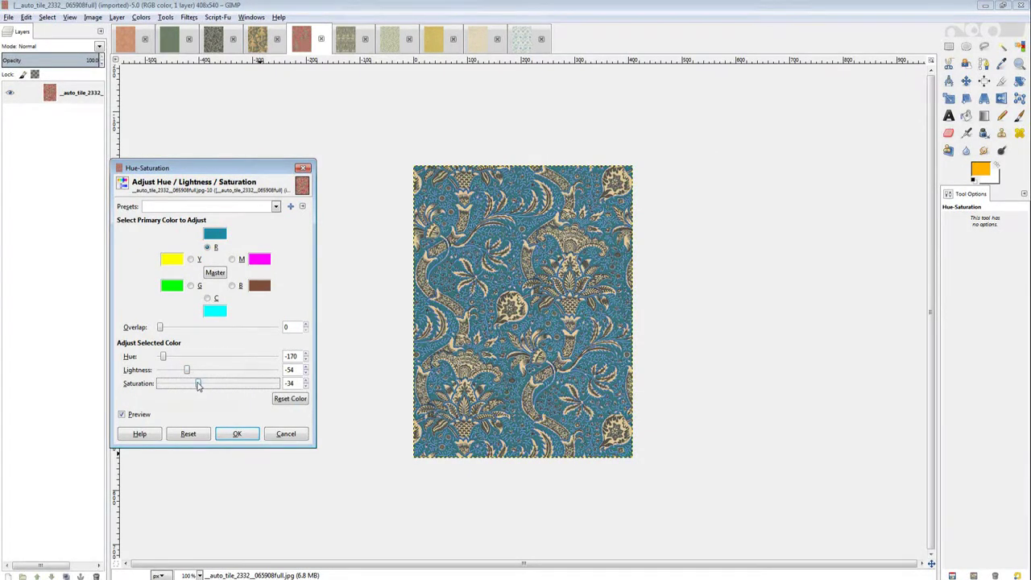
pyautogui.click(193, 260)
pyautogui.moveTo(256, 357); pyautogui.dragTo(210, 386)
pyautogui.click(215, 274)
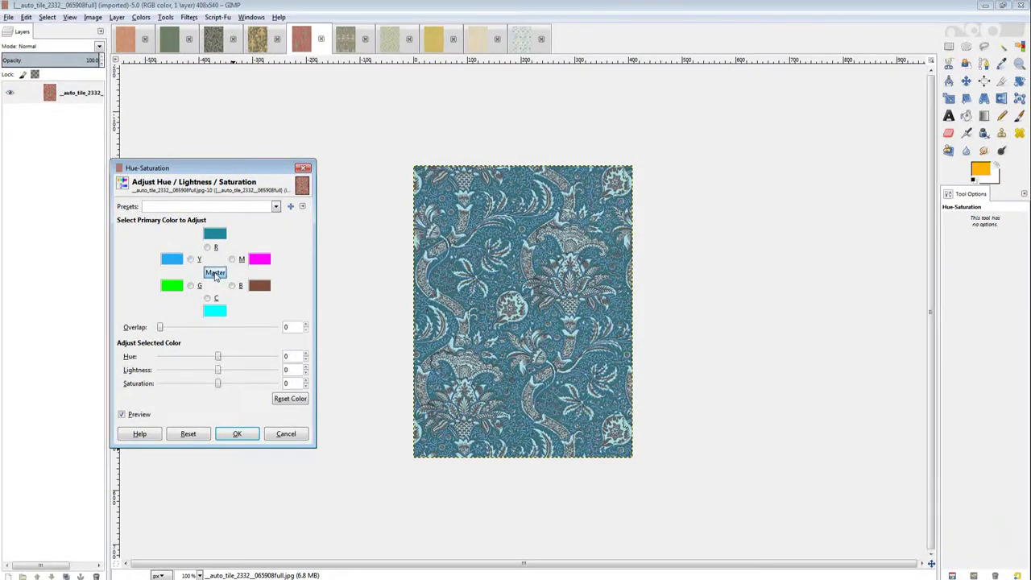
pyautogui.moveTo(217, 357)
pyautogui.mouseDown()
pyautogui.moveTo(234, 360)
pyautogui.moveTo(210, 360)
pyautogui.mouseUp()
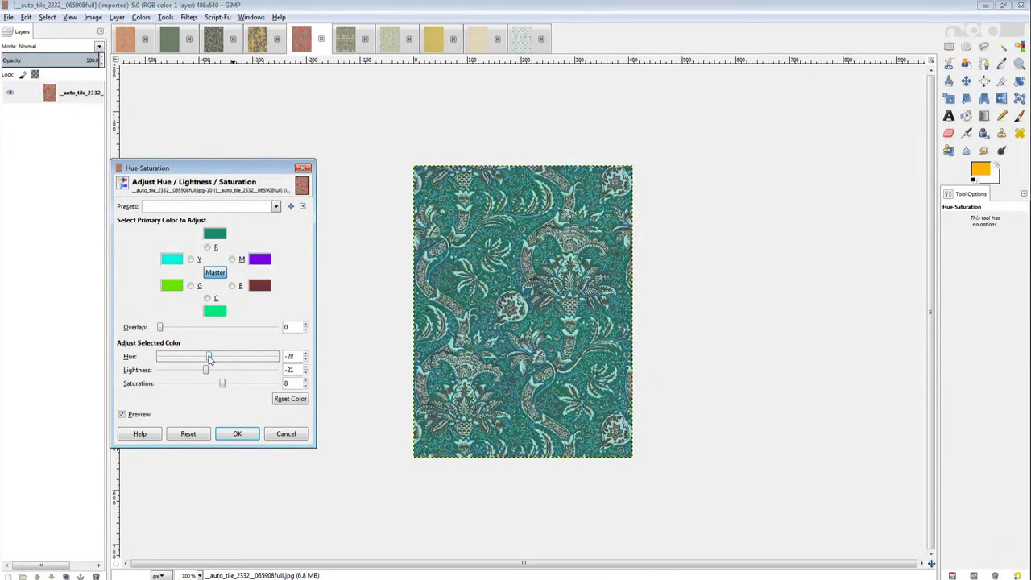
pyautogui.click(233, 434)
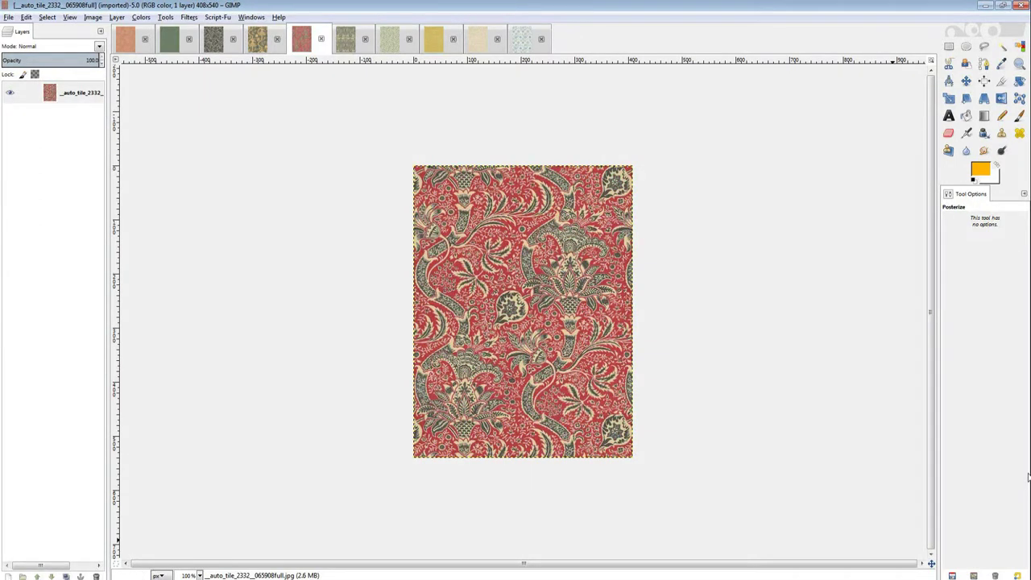
# Recolour the pattern orange with teal motifs by shifting the Master, Yellow and Red hues.
pyautogui.click(141, 17)
pyautogui.click(165, 41)
pyautogui.moveTo(218, 356); pyautogui.dragTo(237, 384)
pyautogui.click(191, 259)
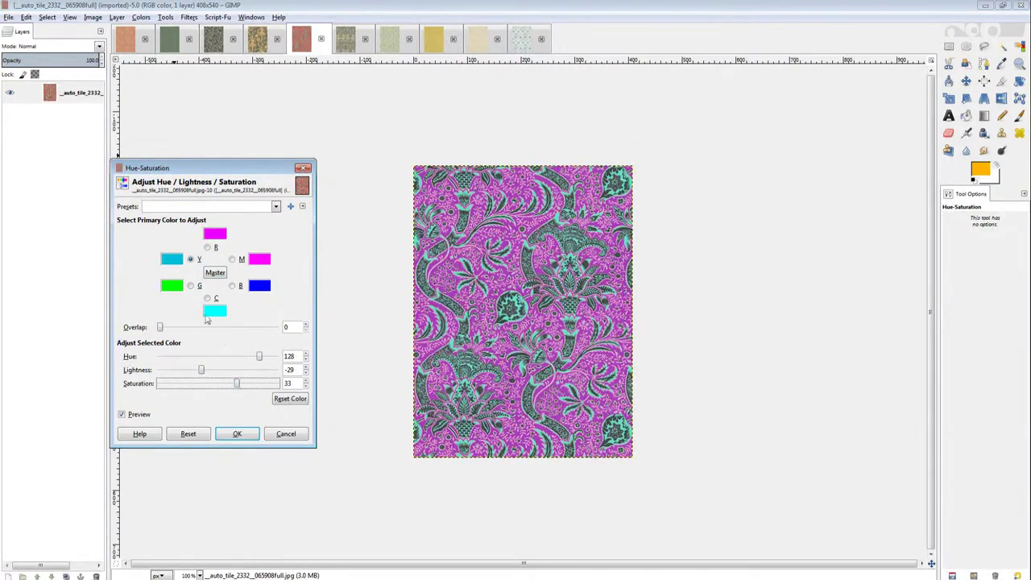
pyautogui.click(208, 248)
pyautogui.moveTo(195, 356); pyautogui.dragTo(225, 360)
pyautogui.click(237, 434)
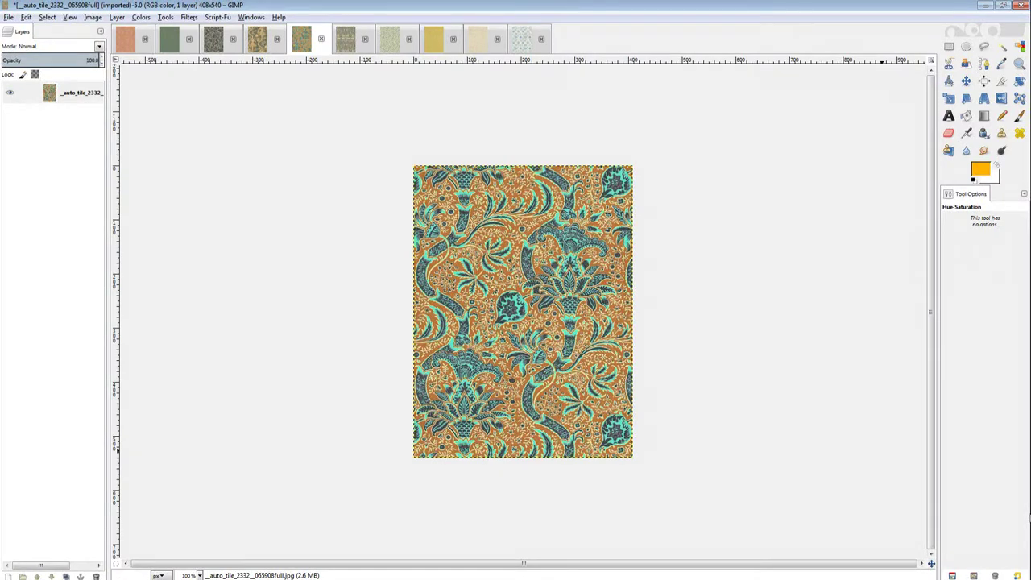
# Darken the pattern and raise its contrast: Brightness -49, Contrast 32.
pyautogui.click(141, 17)
pyautogui.click(153, 70)
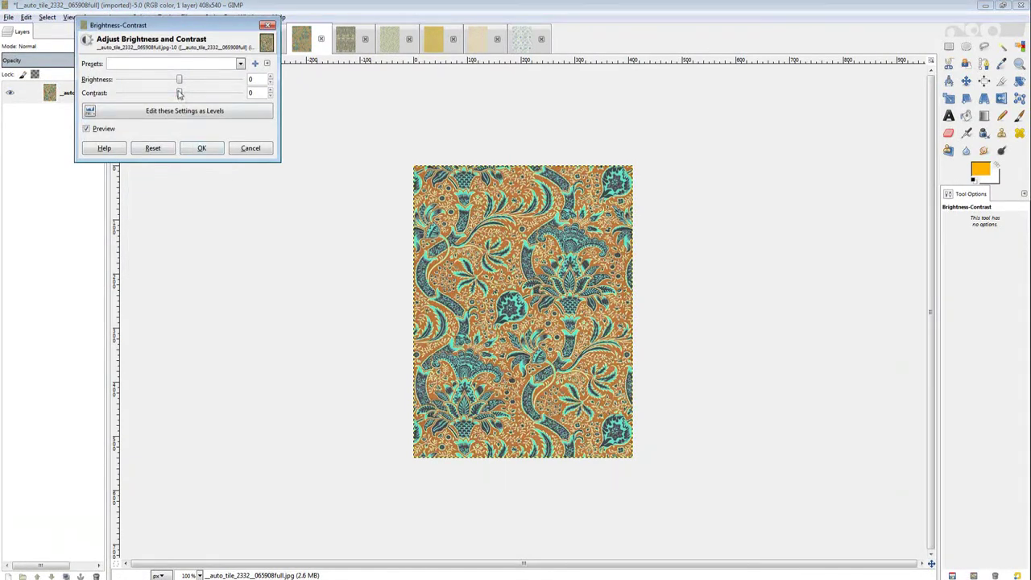
pyautogui.moveTo(179, 93); pyautogui.dragTo(159, 82)
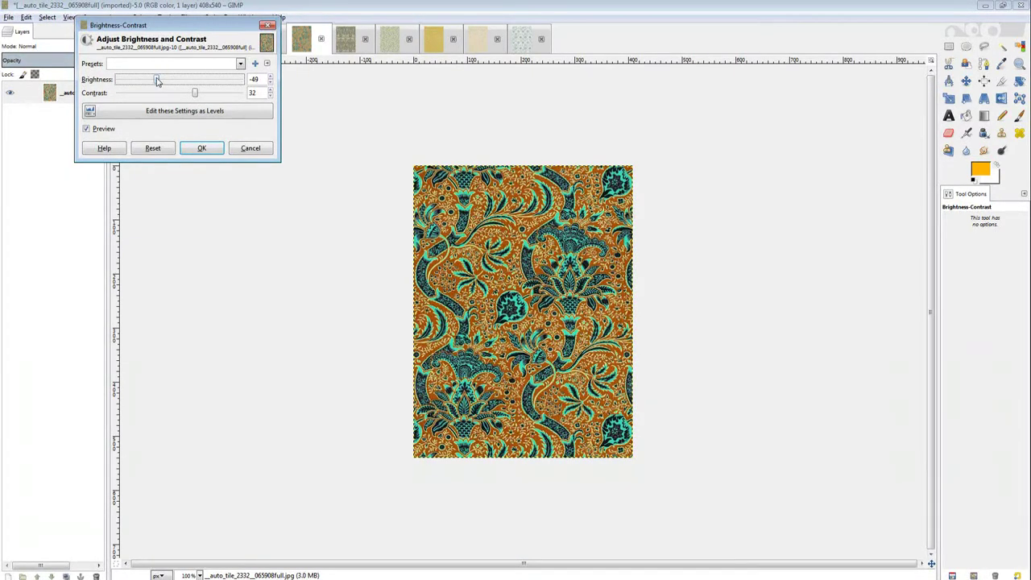
pyautogui.click(202, 149)
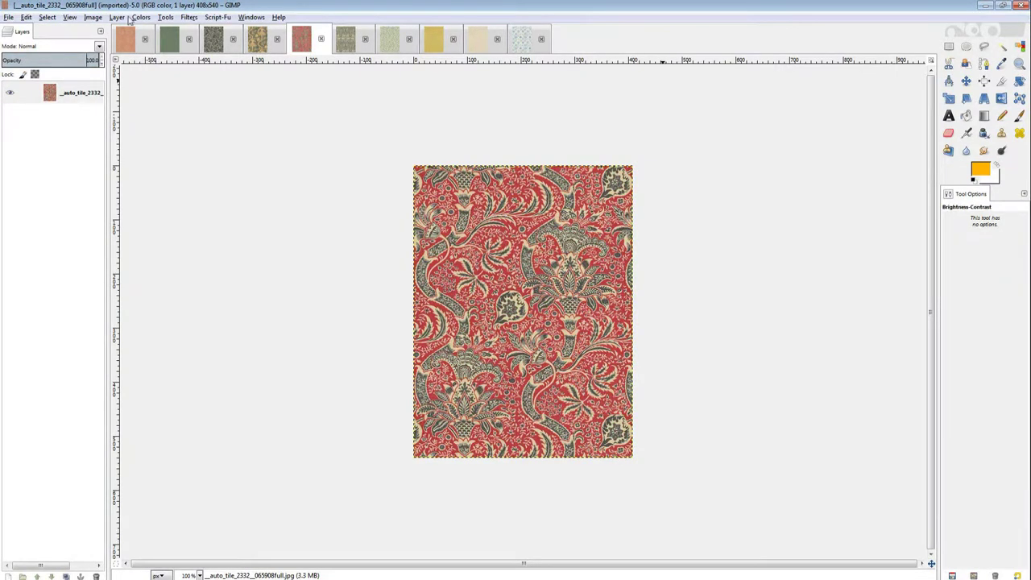
# In Color Balance, shift the shadows and midtones toward red, then reset the midtone red shift to 0.
pyautogui.click(140, 17)
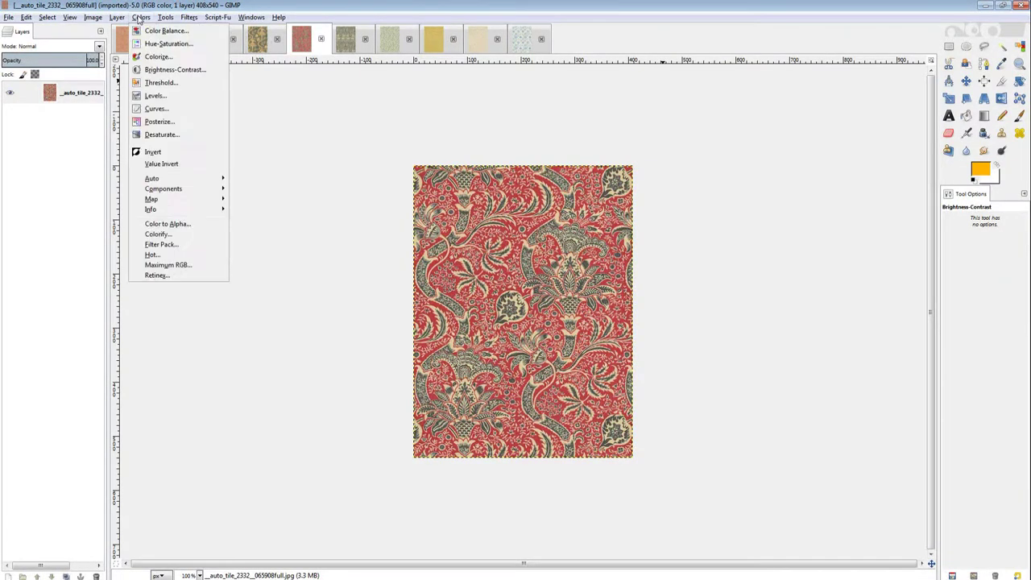
pyautogui.click(147, 30)
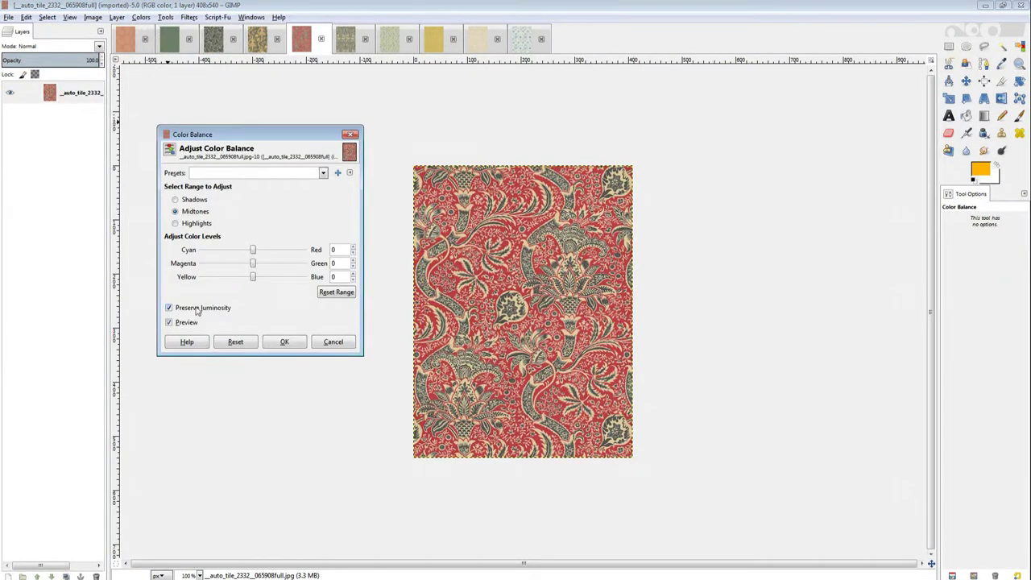
pyautogui.click(175, 199)
pyautogui.moveTo(254, 251)
pyautogui.mouseDown()
pyautogui.moveTo(271, 252)
pyautogui.moveTo(218, 250)
pyautogui.moveTo(344, 261)
pyautogui.moveTo(252, 251)
pyautogui.mouseUp()
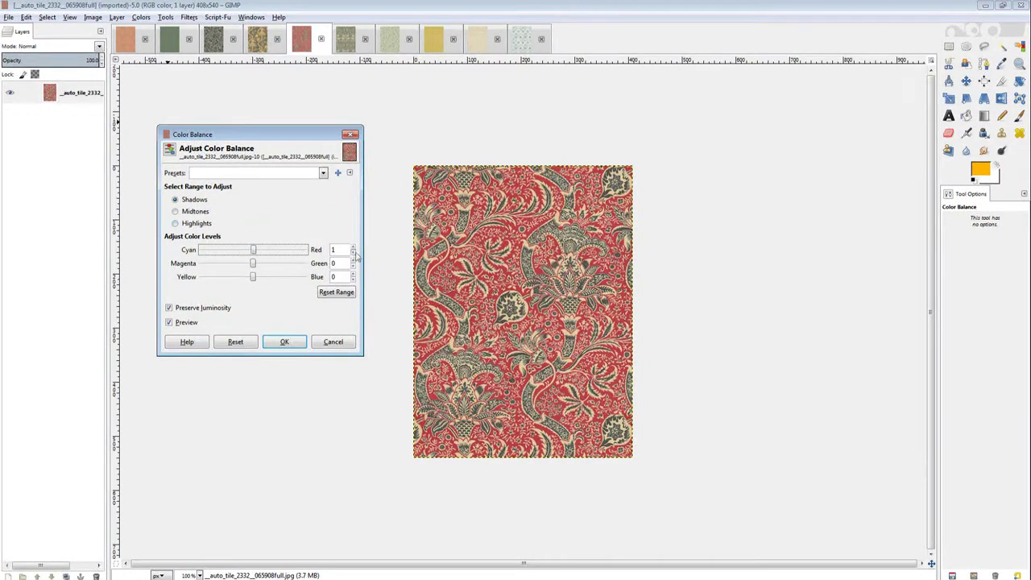
pyautogui.click(177, 212)
pyautogui.moveTo(254, 251); pyautogui.dragTo(304, 249)
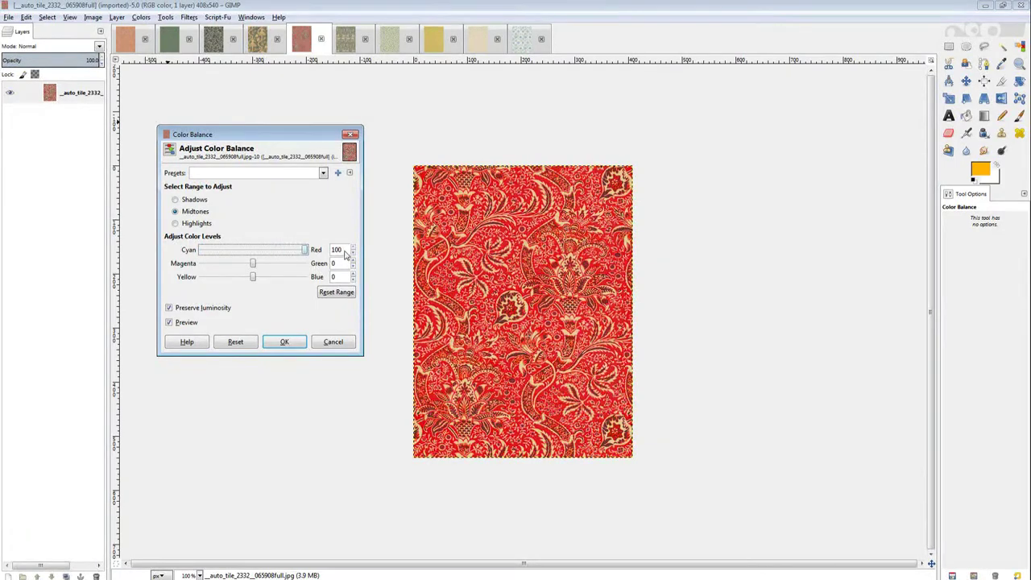
pyautogui.write('0')
pyautogui.press('Return')
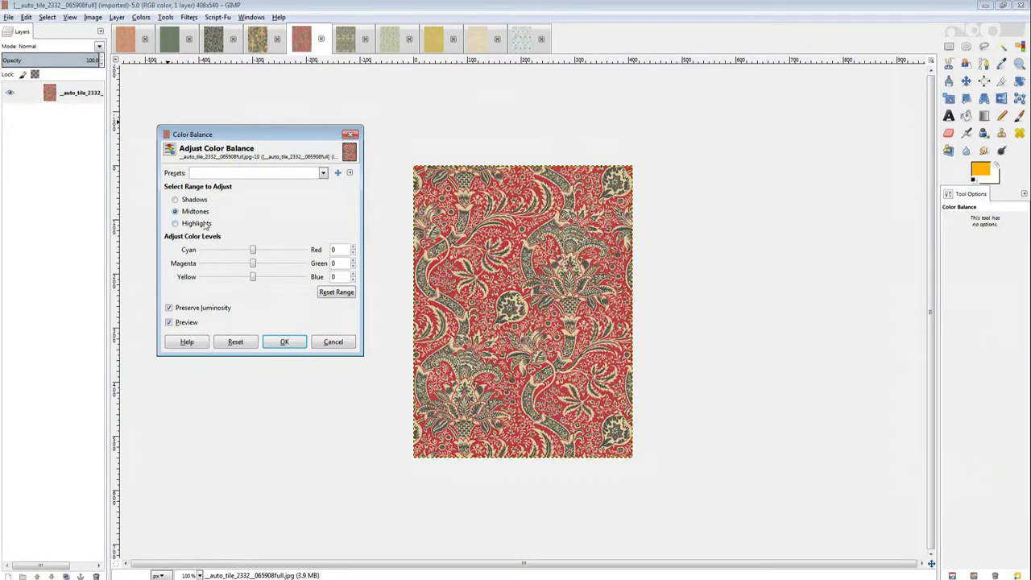
# Push cyan–red to its extreme, shift midtones toward green and yellow, nudge highlights, and apply.
pyautogui.moveTo(254, 251); pyautogui.dragTo(182, 253)
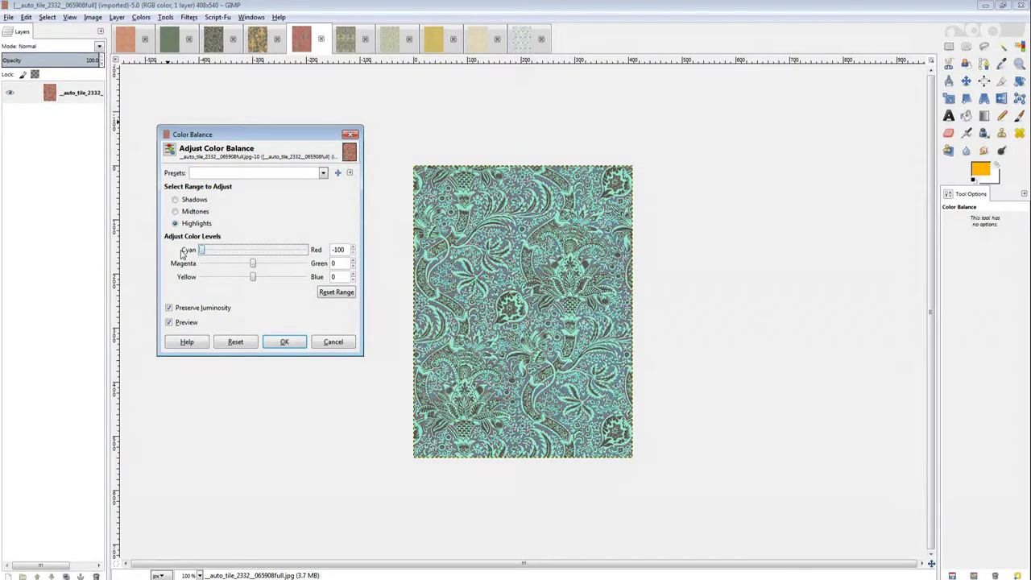
pyautogui.click(174, 211)
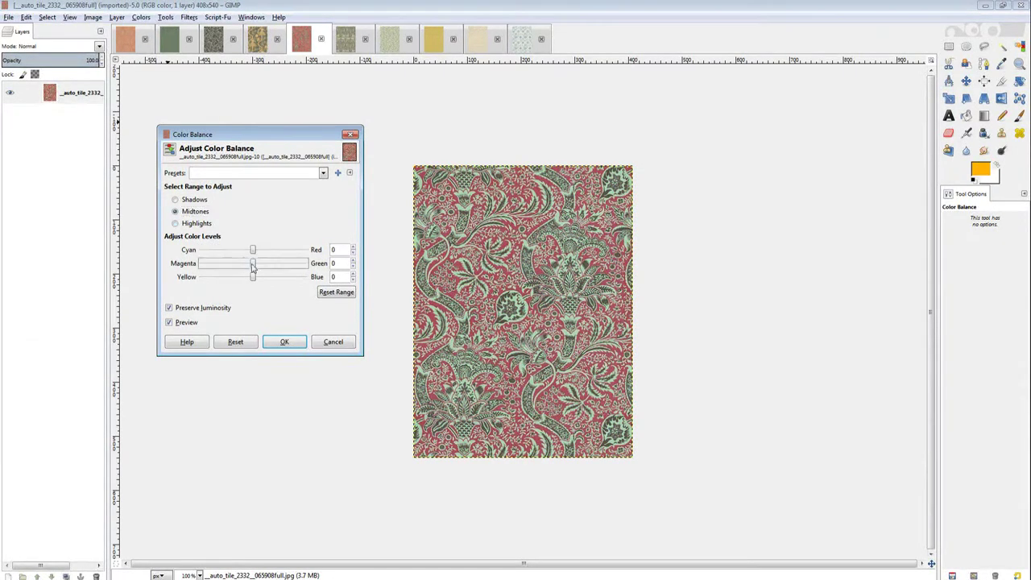
pyautogui.moveTo(253, 266); pyautogui.dragTo(231, 278)
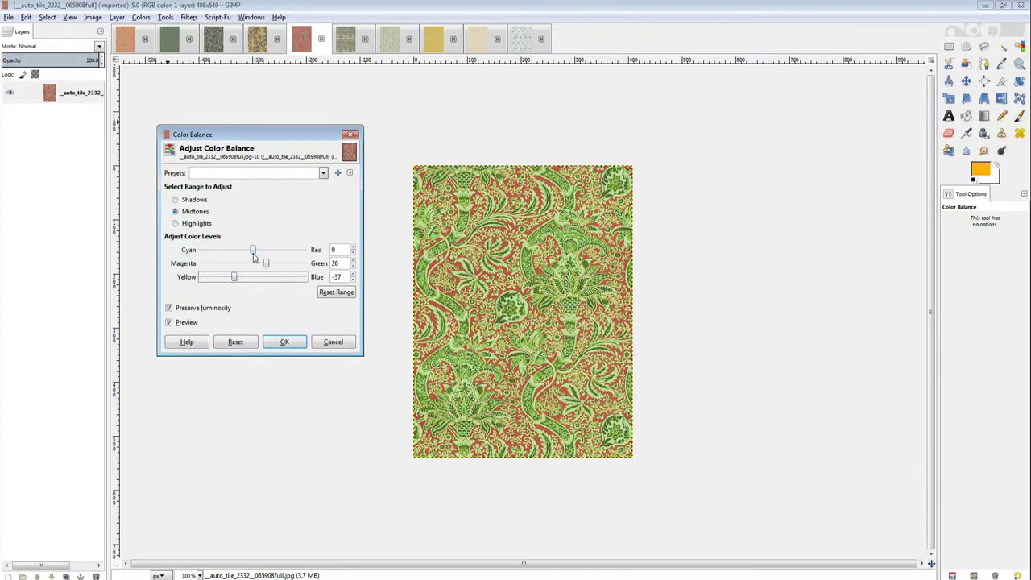
pyautogui.click(176, 224)
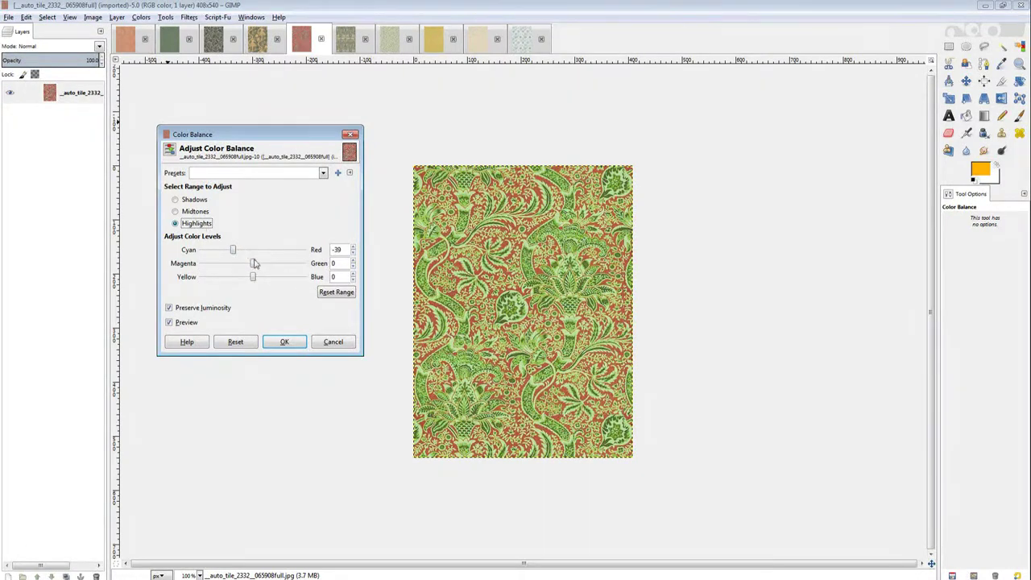
pyautogui.moveTo(254, 264); pyautogui.dragTo(306, 251)
pyautogui.click(175, 199)
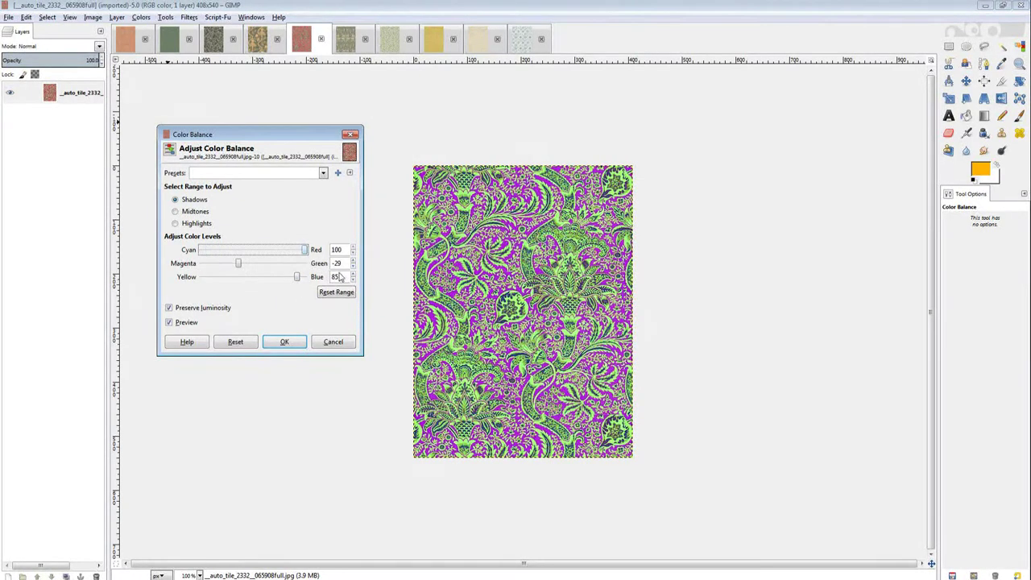
pyautogui.click(285, 342)
# Undo the colour balance and bend the Red channel curve into a wave in Curves.
pyautogui.hotkey('ctrl', 'z')
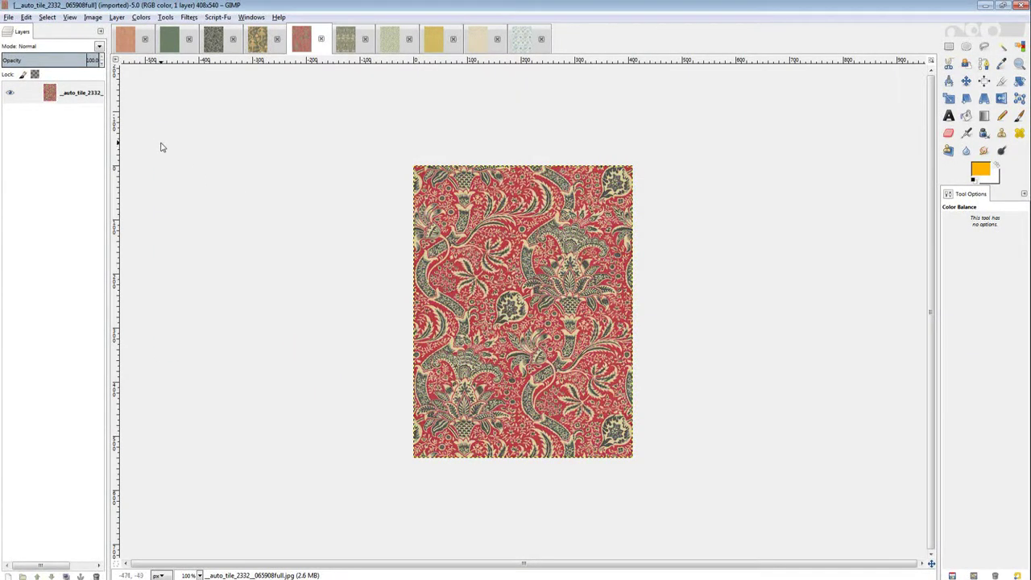
pyautogui.click(141, 17)
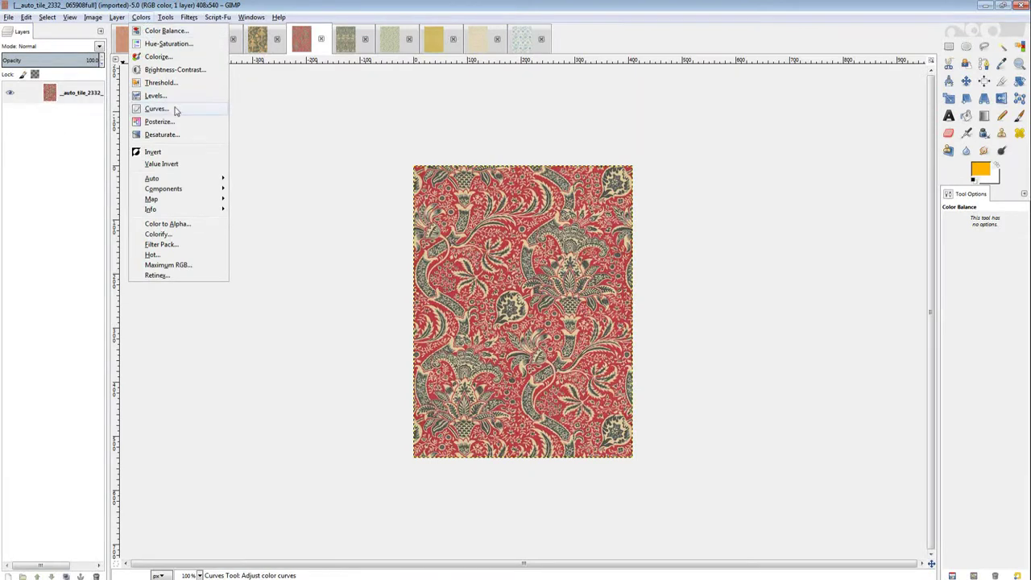
pyautogui.click(176, 111)
pyautogui.moveTo(169, 126); pyautogui.dragTo(279, 135)
pyautogui.click(211, 184)
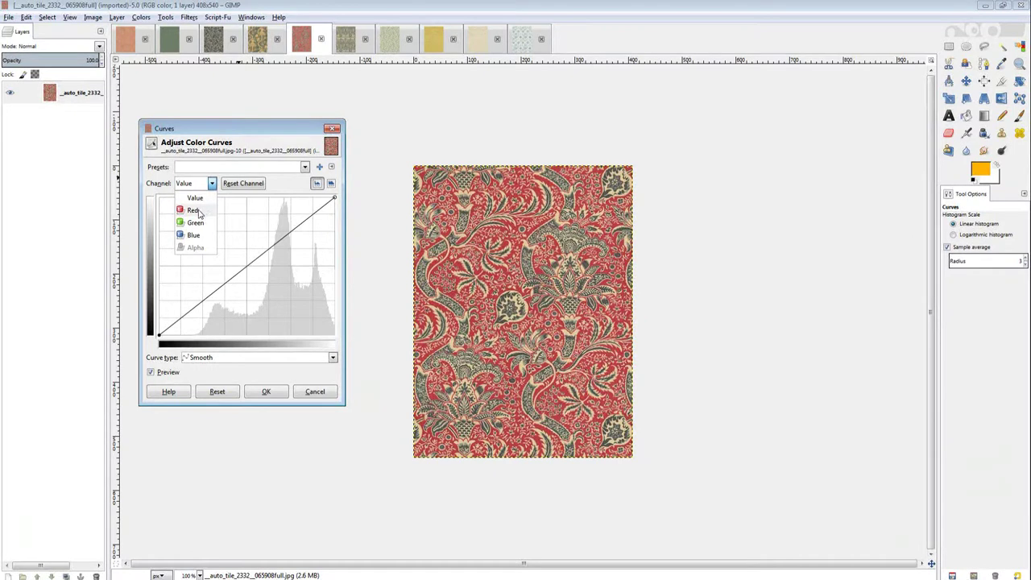
pyautogui.click(193, 210)
pyautogui.moveTo(280, 240); pyautogui.dragTo(240, 219)
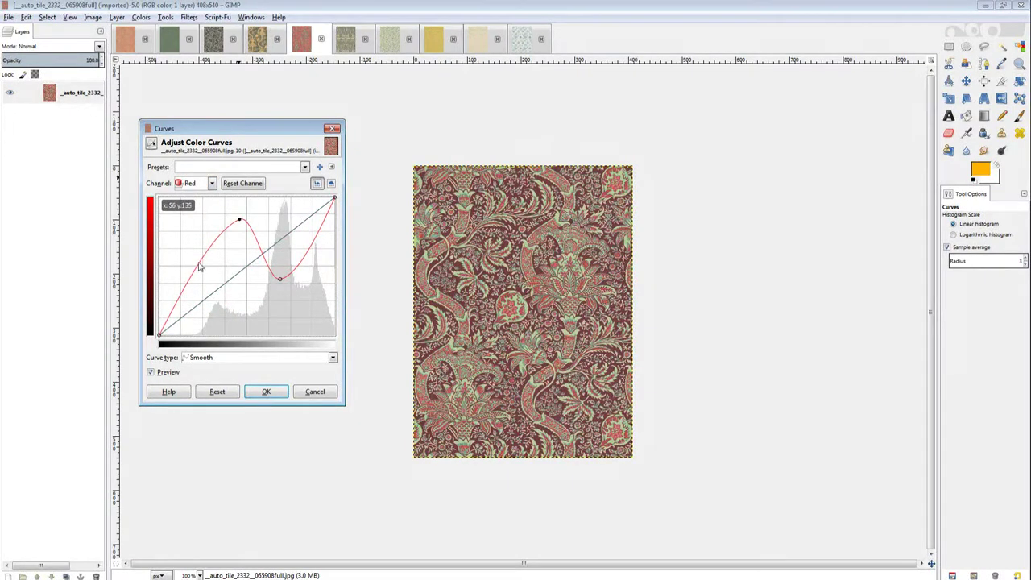
pyautogui.moveTo(203, 267); pyautogui.dragTo(219, 269)
pyautogui.moveTo(309, 250); pyautogui.dragTo(312, 236)
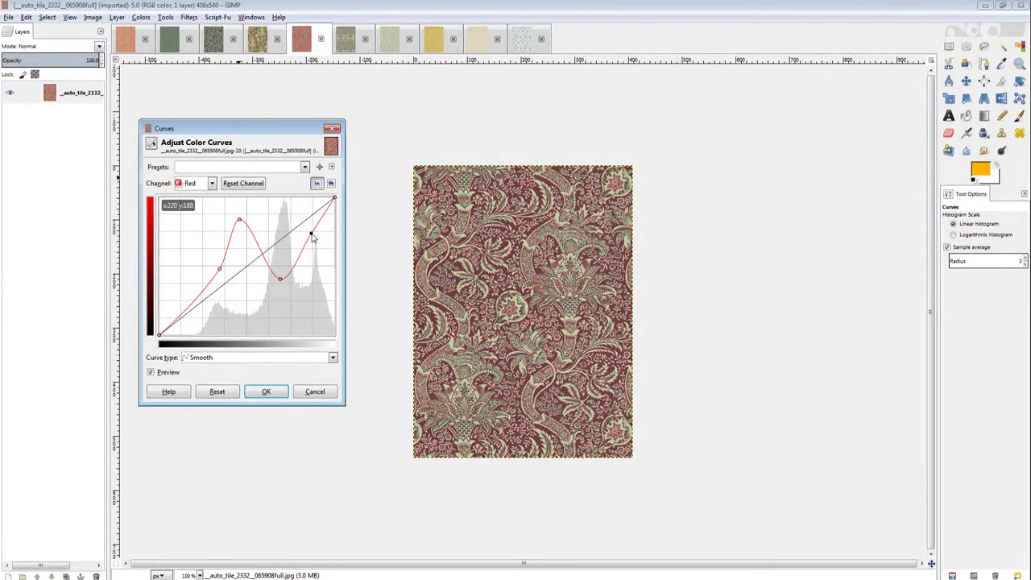
# Reshape the Green channel curve, touch up the red curve, and apply Curves.
pyautogui.click(211, 183)
pyautogui.click(193, 222)
pyautogui.click(218, 304)
pyautogui.moveTo(247, 267)
pyautogui.mouseDown()
pyautogui.moveTo(251, 284)
pyautogui.moveTo(233, 275)
pyautogui.mouseUp()
pyautogui.moveTo(284, 235)
pyautogui.mouseDown()
pyautogui.moveTo(289, 222)
pyautogui.moveTo(272, 231)
pyautogui.mouseUp()
pyautogui.click(212, 184)
pyautogui.click(191, 169)
pyautogui.click(266, 392)
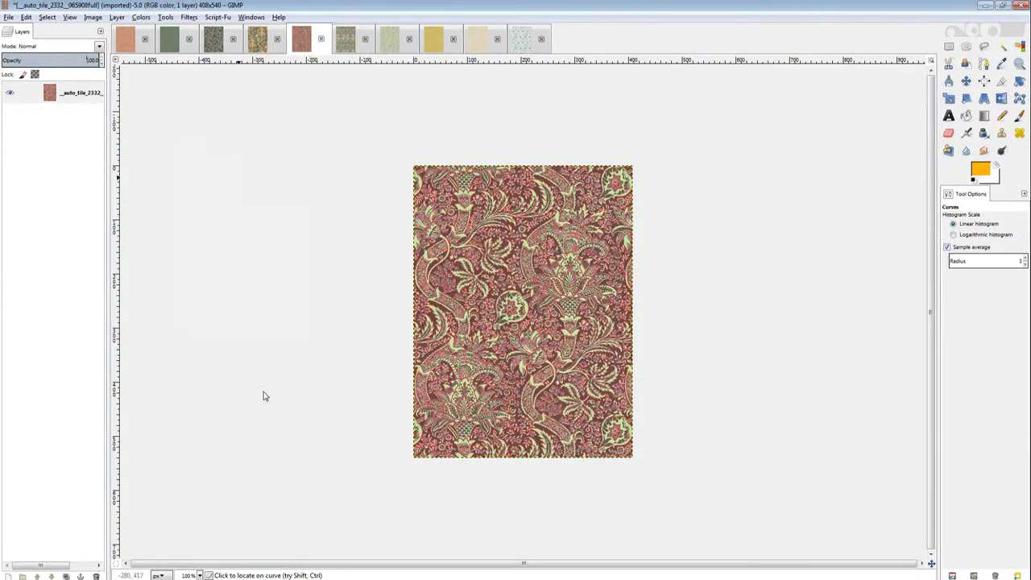
# Shift the hue slightly and adjust the yellow range in Hue-Saturation.
pyautogui.click(141, 17)
pyautogui.click(165, 41)
pyautogui.moveTo(219, 357); pyautogui.dragTo(257, 365)
pyautogui.click(207, 247)
pyautogui.click(191, 260)
pyautogui.click(236, 433)
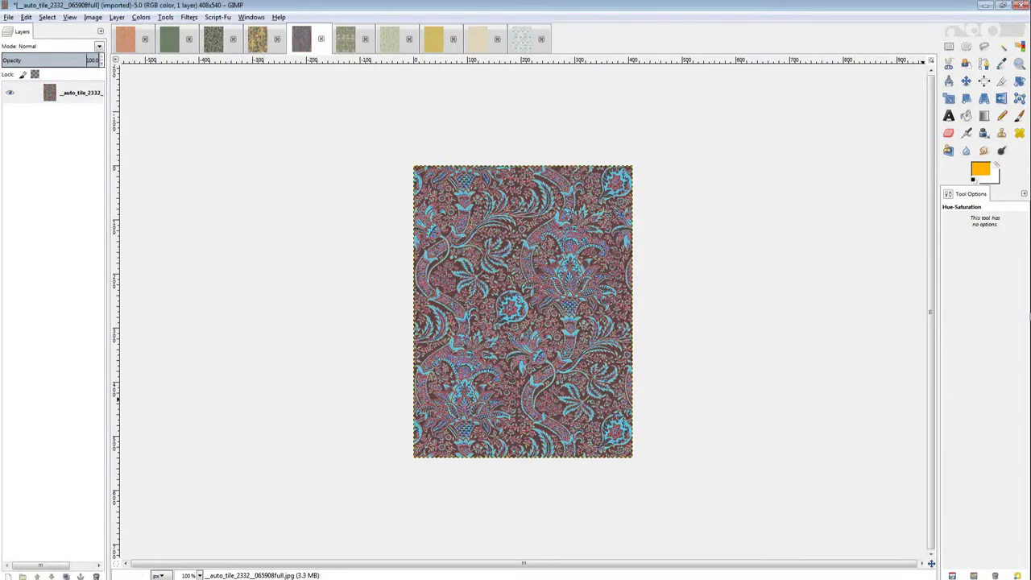
# Raise the contrast to 23 with Brightness-Contrast.
pyautogui.click(141, 17)
pyautogui.click(153, 70)
pyautogui.moveTo(178, 93); pyautogui.dragTo(191, 95)
pyautogui.click(201, 148)
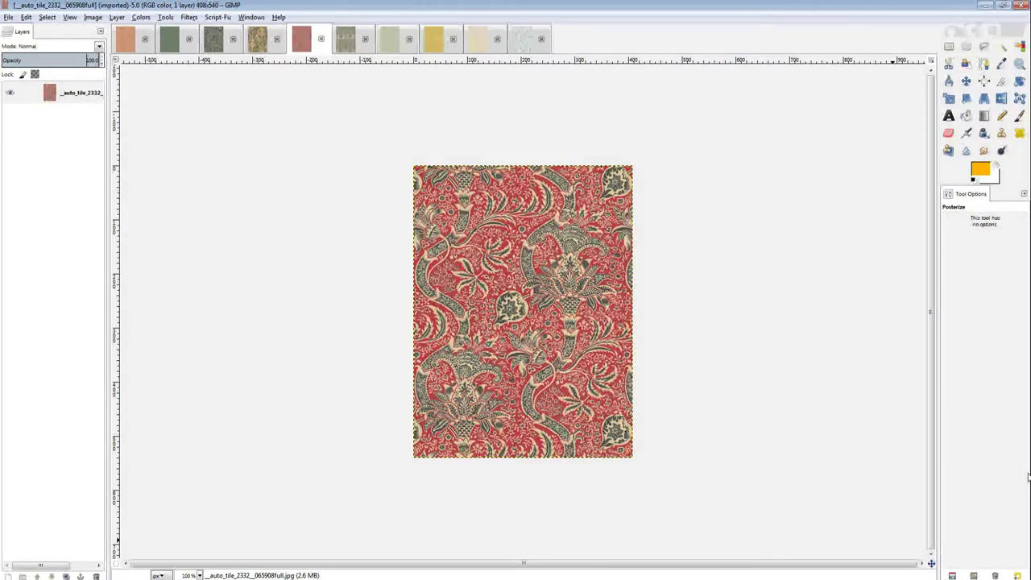
# Sample white, then the Facebook header blue, as the foreground colour.
pyautogui.moveTo(121, 576)
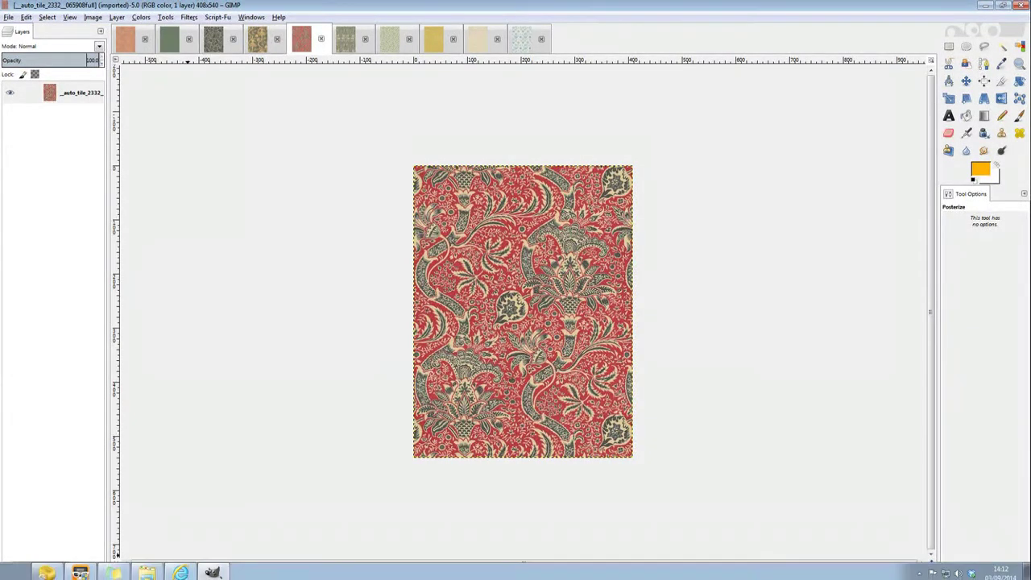
pyautogui.click(181, 573)
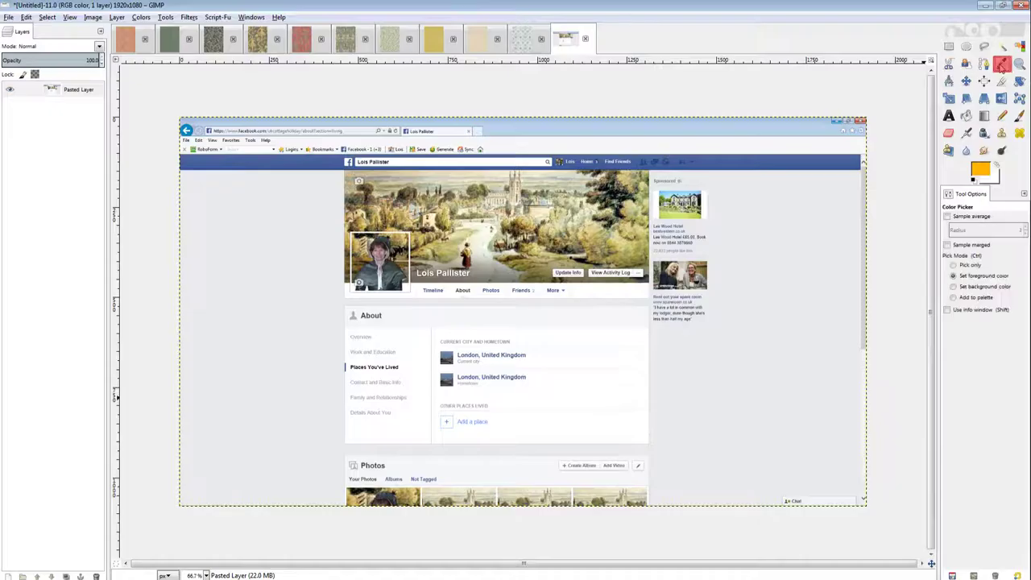
pyautogui.click(997, 165)
pyautogui.click(819, 168)
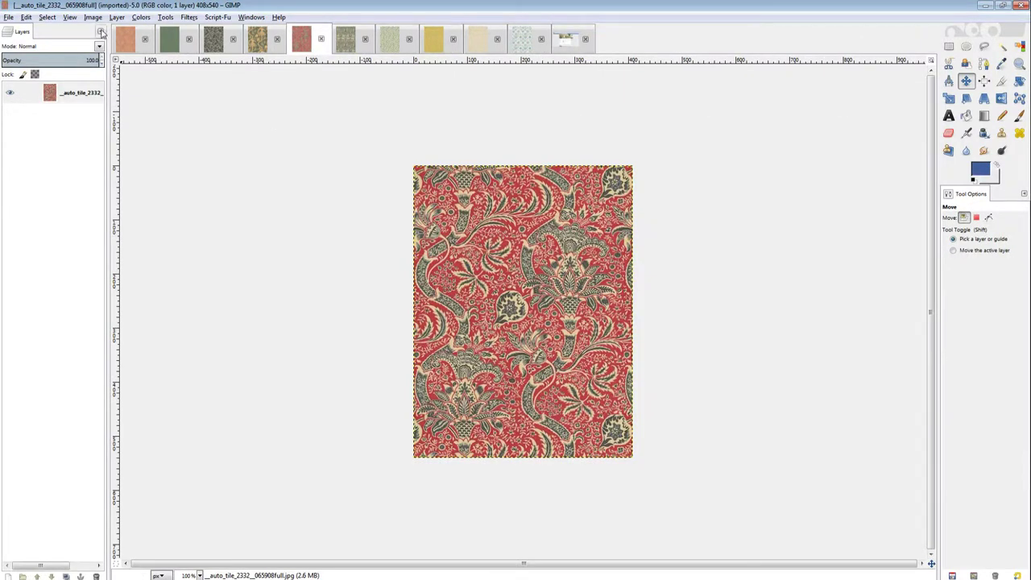
# Start a new layer from the Layers menu.
pyautogui.click(101, 33)
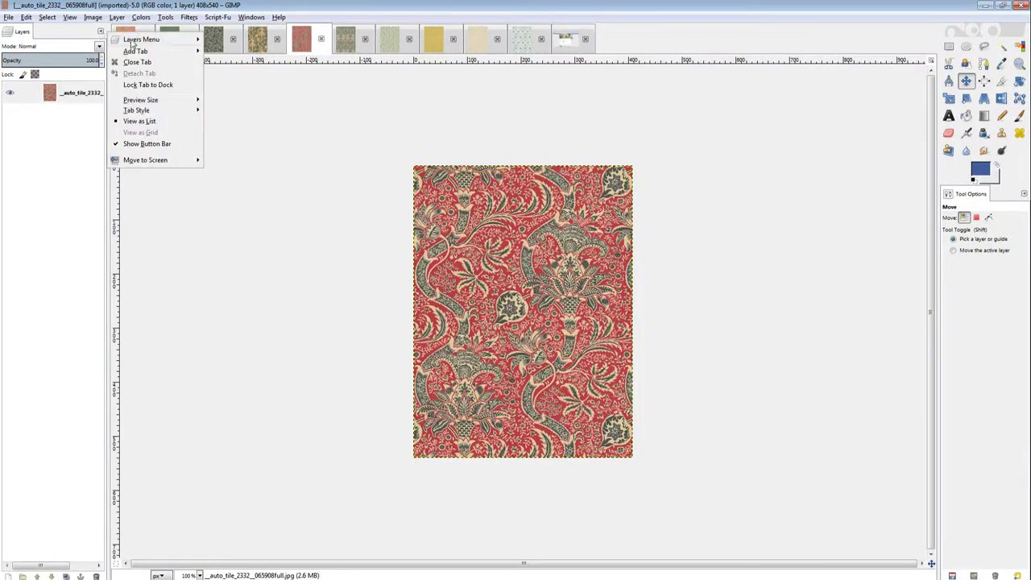
pyautogui.moveTo(159, 42)
pyautogui.click(228, 55)
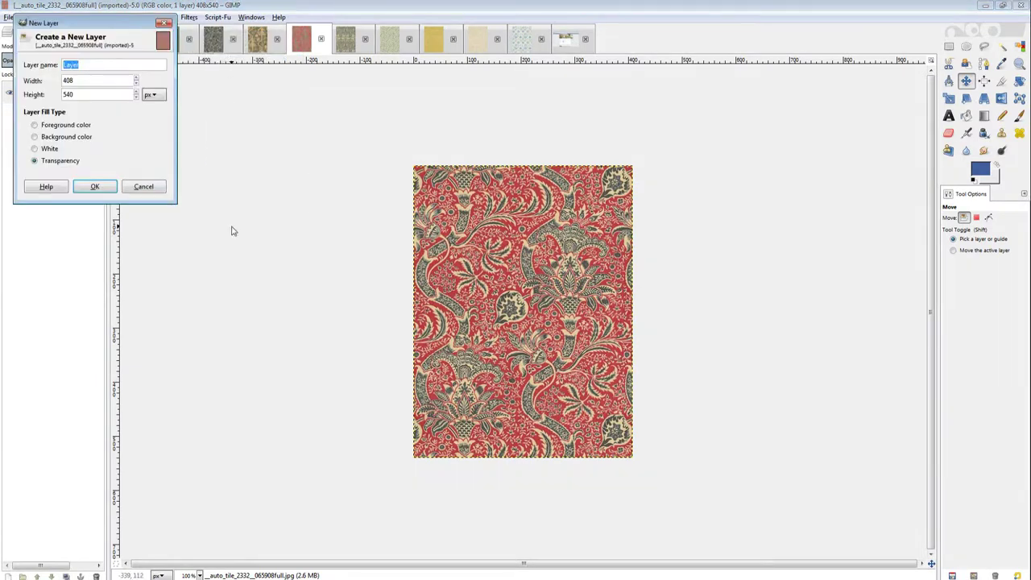
# Add a transparent layer and fill rectangle selections with the blue and with white.
pyautogui.click(94, 186)
pyautogui.press('r')
pyautogui.click(26, 17)
pyautogui.click(80, 173)
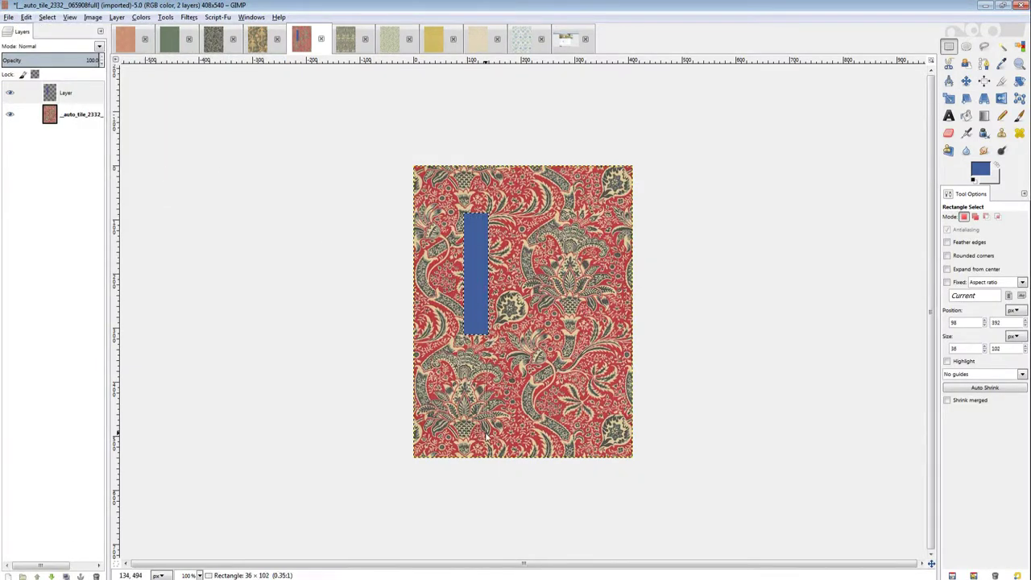
pyautogui.moveTo(466, 376); pyautogui.dragTo(488, 438)
pyautogui.click(25, 16)
pyautogui.click(80, 187)
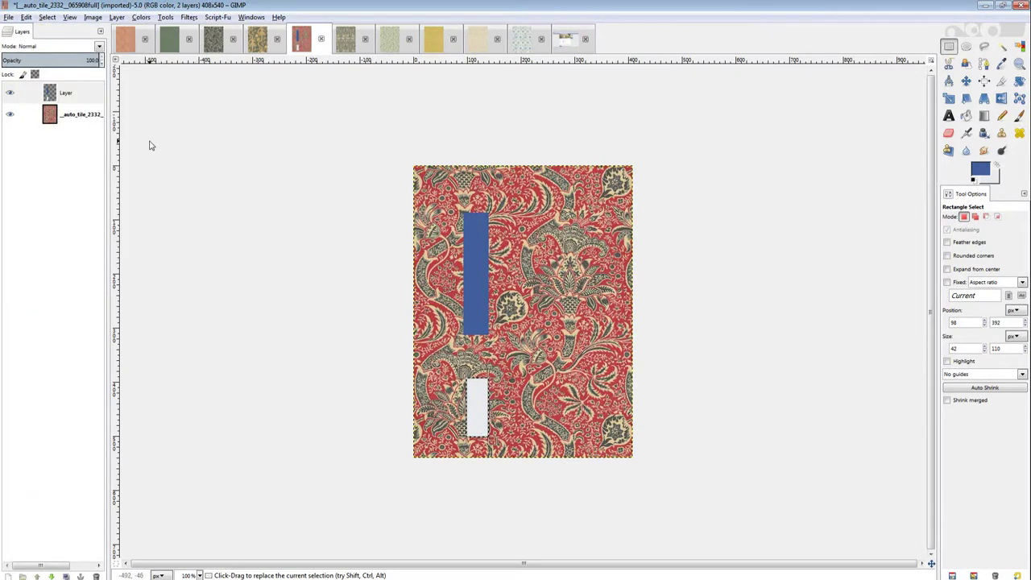
# Select all on the pattern layer and colorize it to a deep blue, hue 216.
pyautogui.click(89, 116)
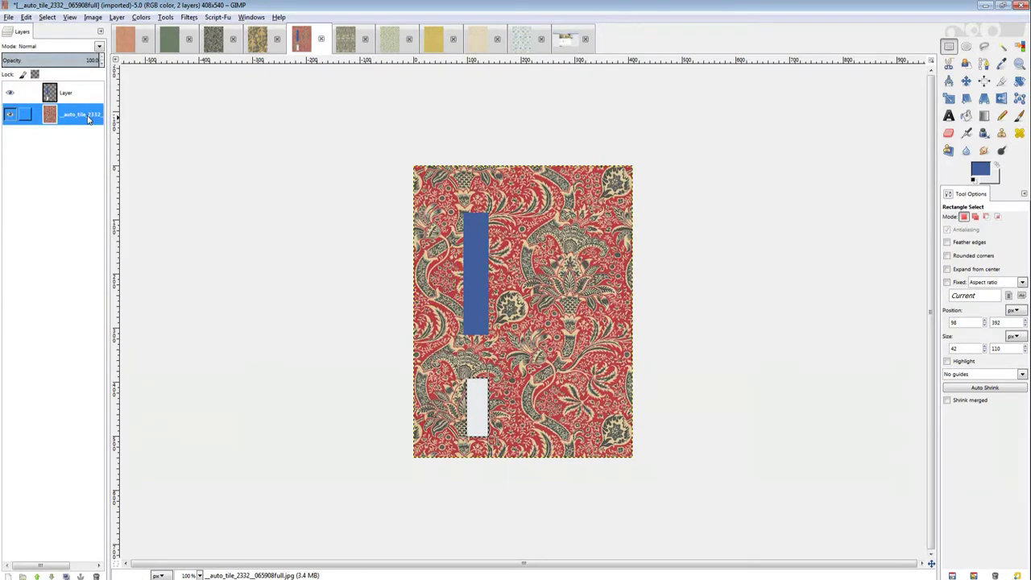
pyautogui.click(47, 17)
pyautogui.click(61, 42)
pyautogui.click(141, 17)
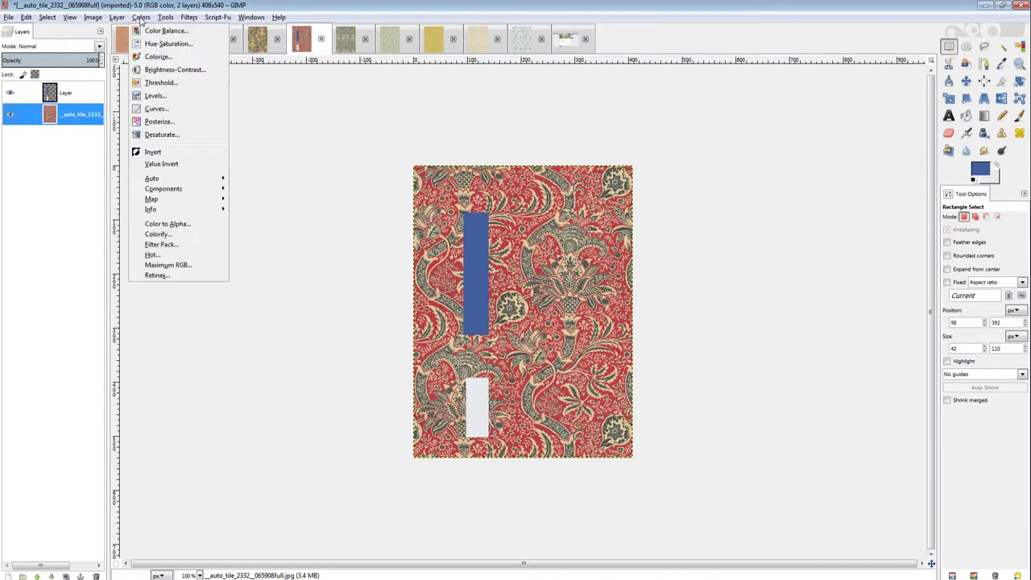
pyautogui.click(151, 56)
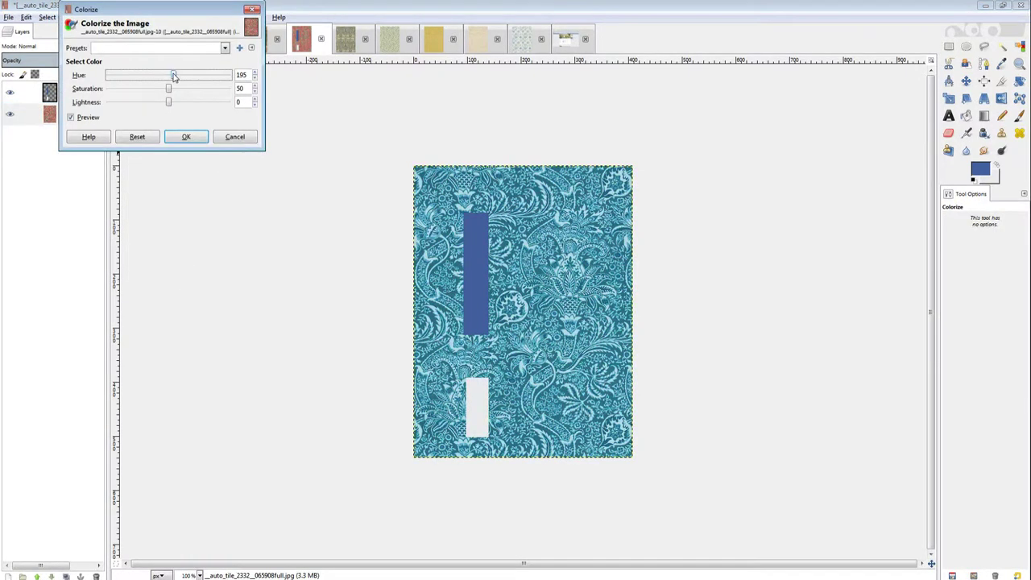
pyautogui.moveTo(173, 75); pyautogui.dragTo(180, 76)
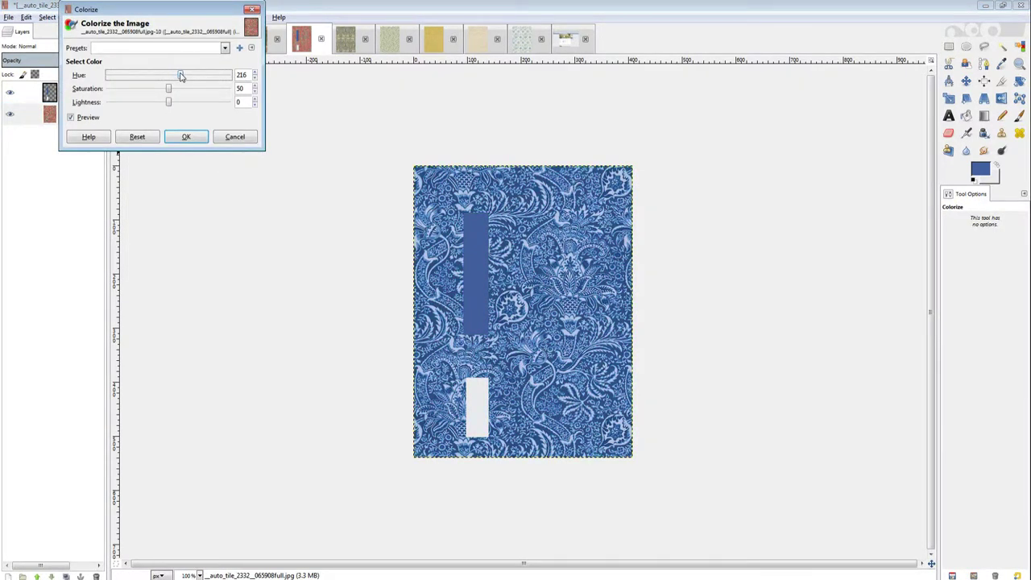
pyautogui.click(186, 137)
pyautogui.click(100, 32)
# Add another new layer and clear the current selection.
pyautogui.moveTo(141, 39)
pyautogui.click(220, 53)
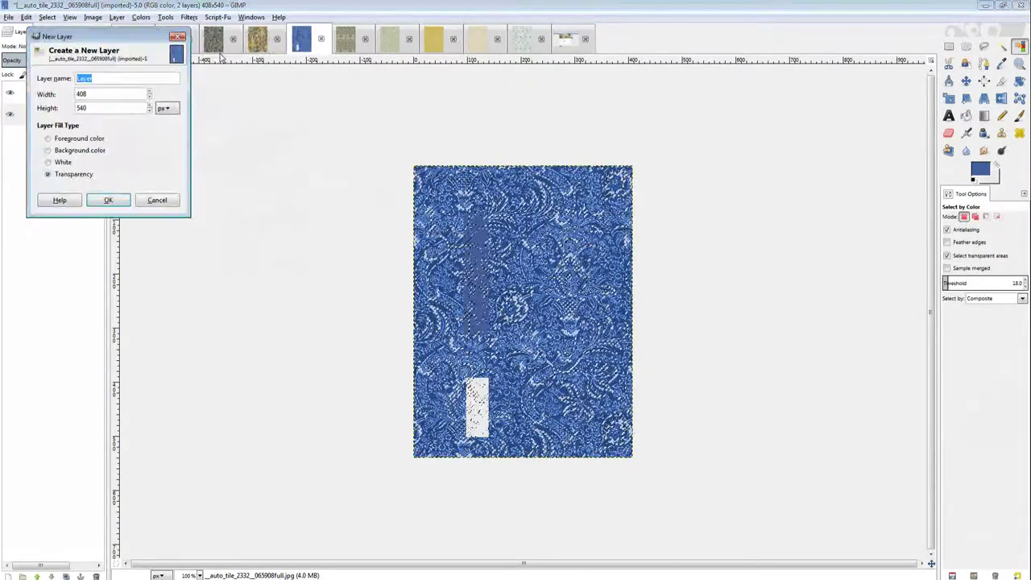
pyautogui.press('Return')
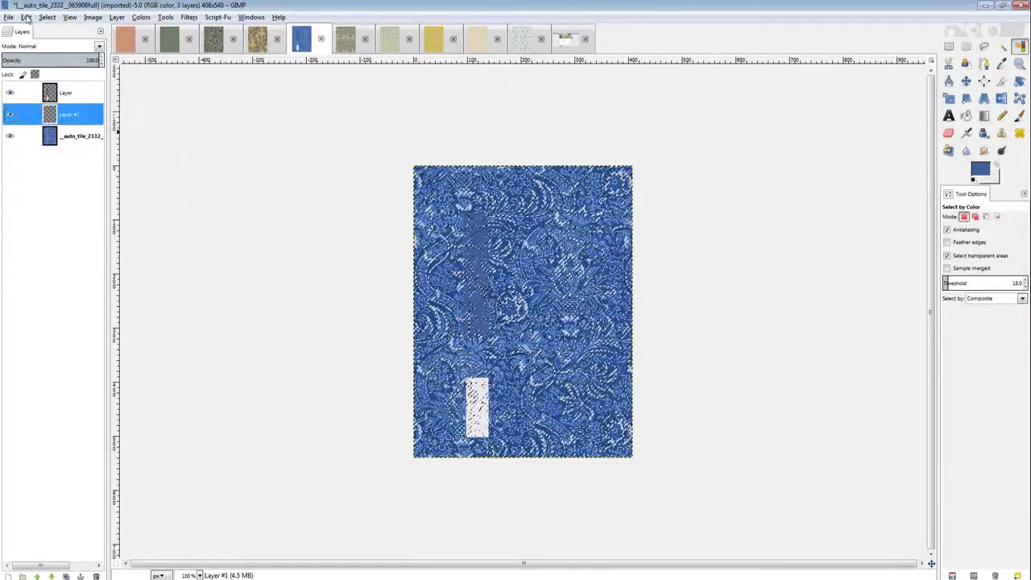
pyautogui.click(27, 17)
pyautogui.click(26, 16)
pyautogui.click(47, 17)
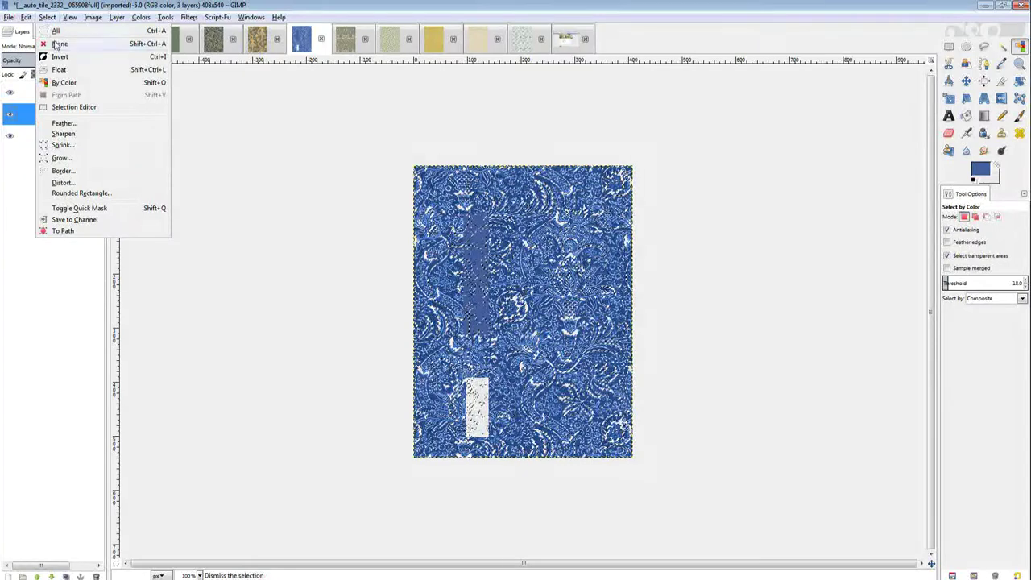
pyautogui.click(56, 45)
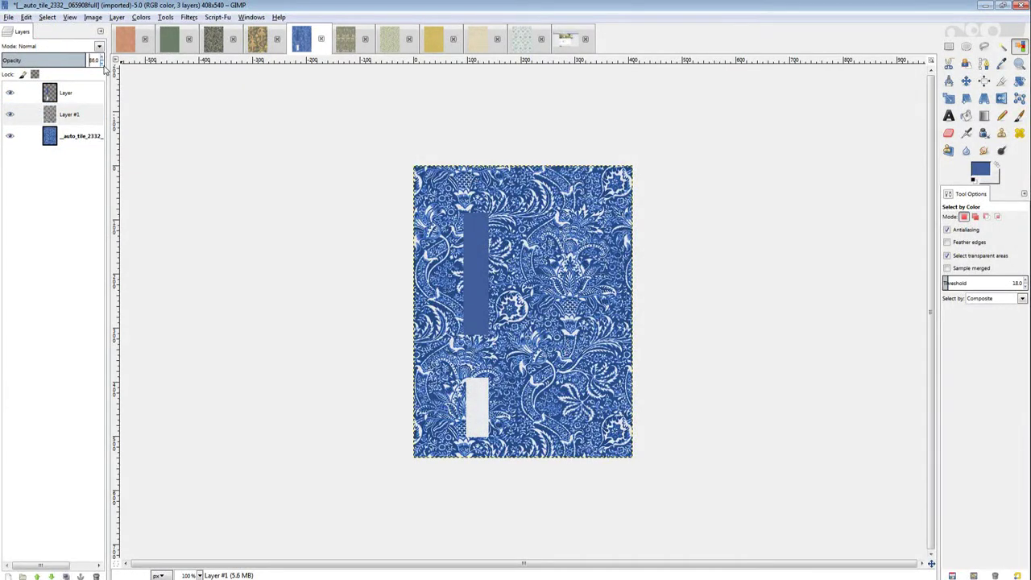
# Hide the rectangle-marks layer and merge the visible layers onto Layer #1.
pyautogui.click(10, 93)
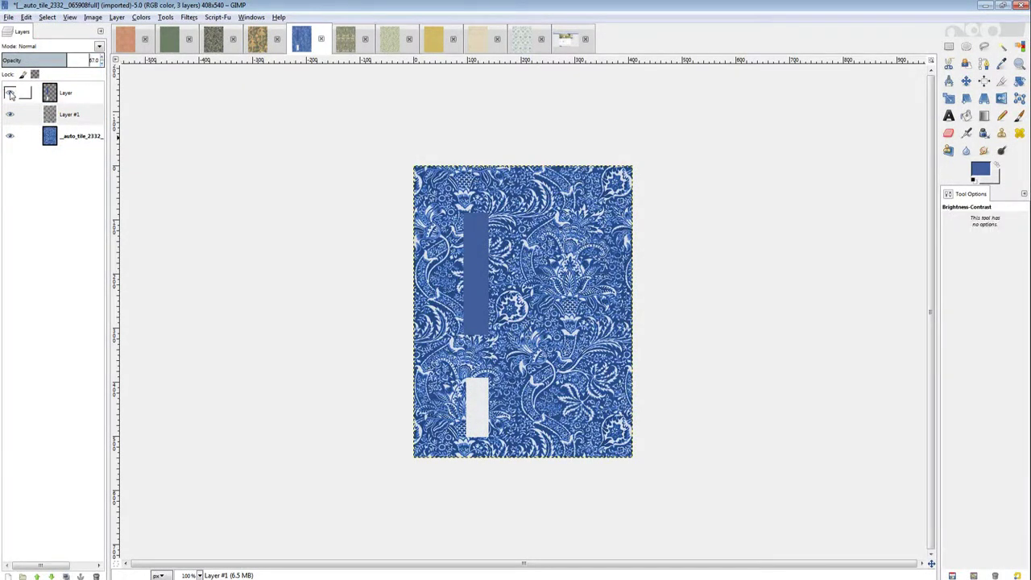
pyautogui.click(73, 115)
pyautogui.click(100, 30)
pyautogui.moveTo(130, 40)
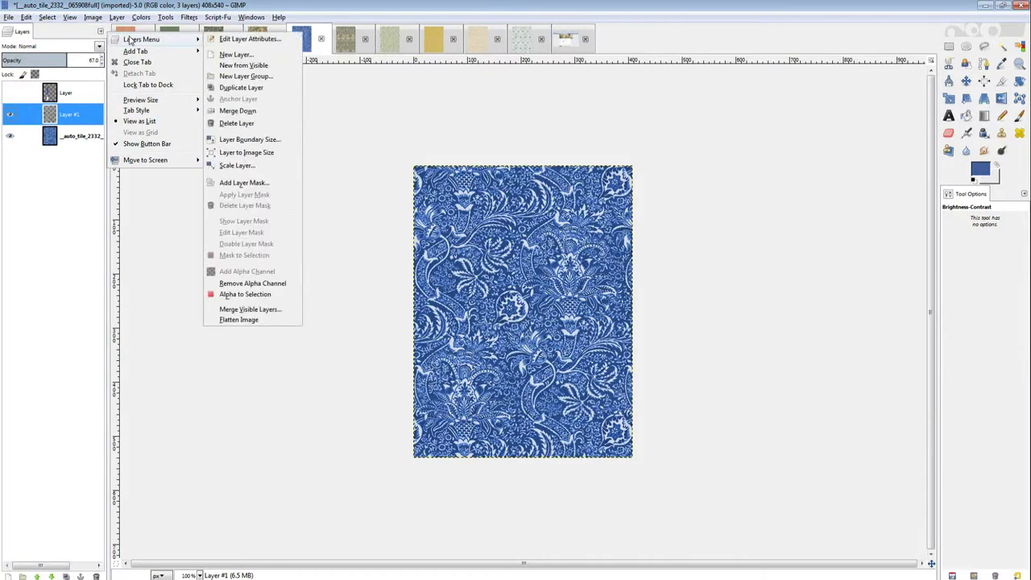
pyautogui.click(246, 310)
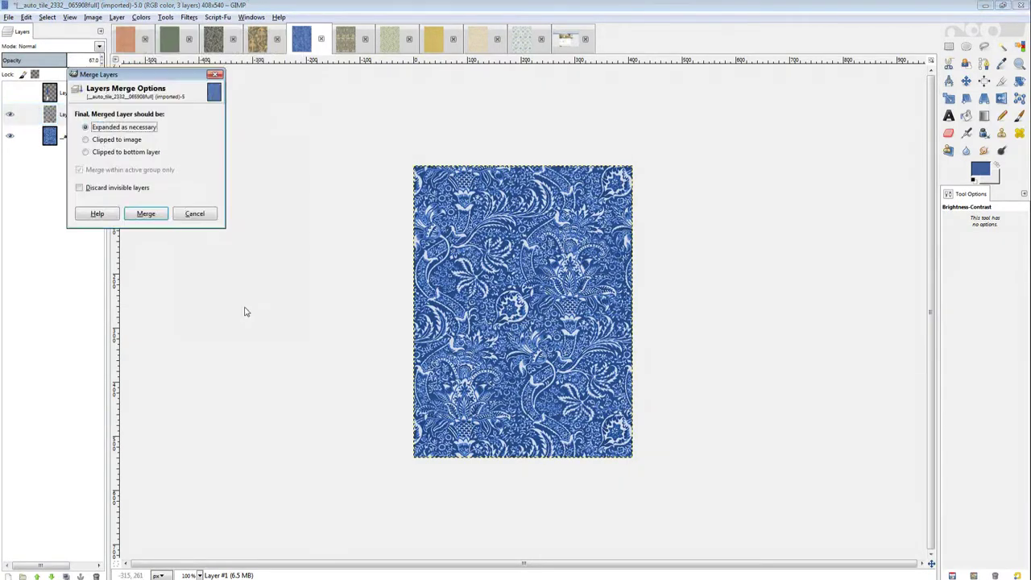
pyautogui.click(152, 211)
# Copy the merged blue pattern to the clipboard.
pyautogui.click(26, 17)
pyautogui.click(26, 17)
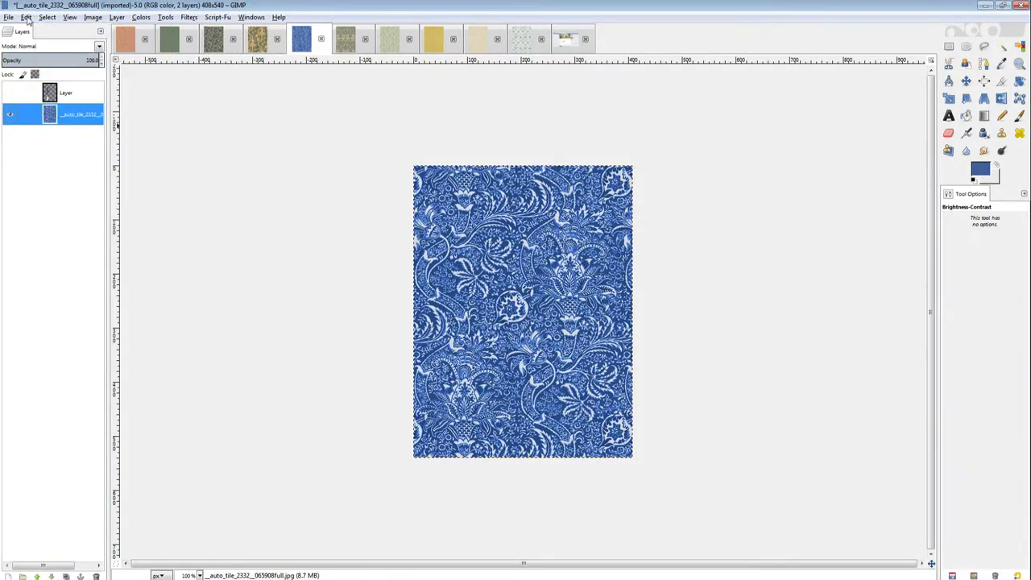
pyautogui.click(27, 18)
pyautogui.click(48, 87)
# Paste the blue pattern onto the Facebook screenshot and move it over the cover photo.
pyautogui.click(566, 38)
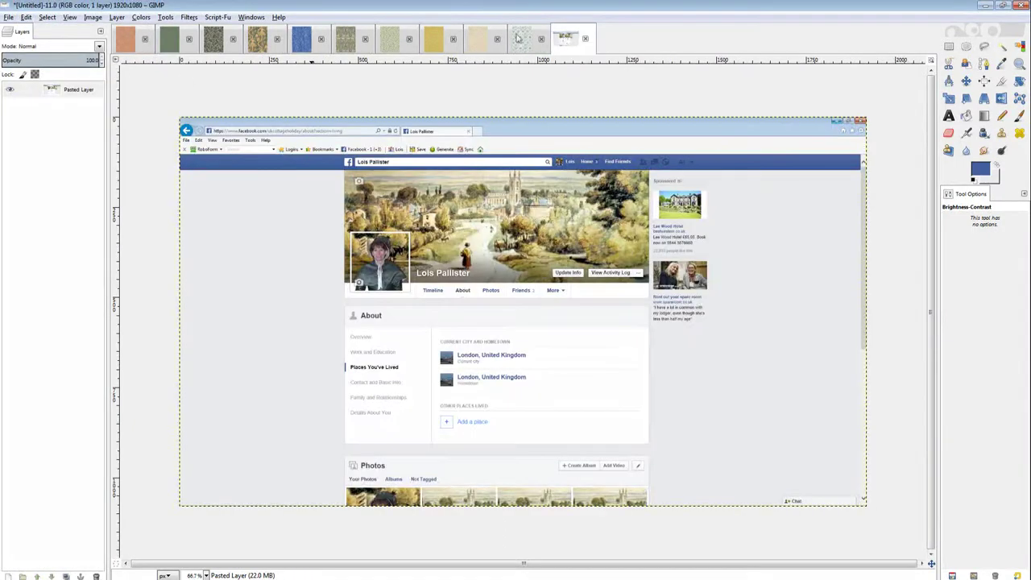
pyautogui.click(27, 18)
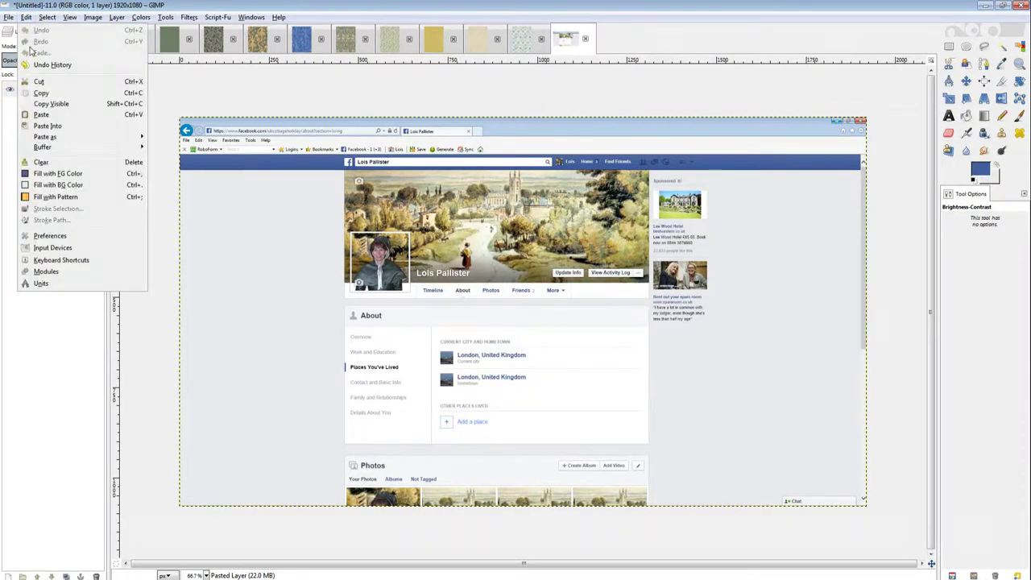
pyautogui.click(45, 118)
pyautogui.press('m')
pyautogui.moveTo(531, 300); pyautogui.dragTo(376, 256)
# Preview 1.png–6.png in the Edited BGs folder and open the pattern files.
pyautogui.click(8, 17)
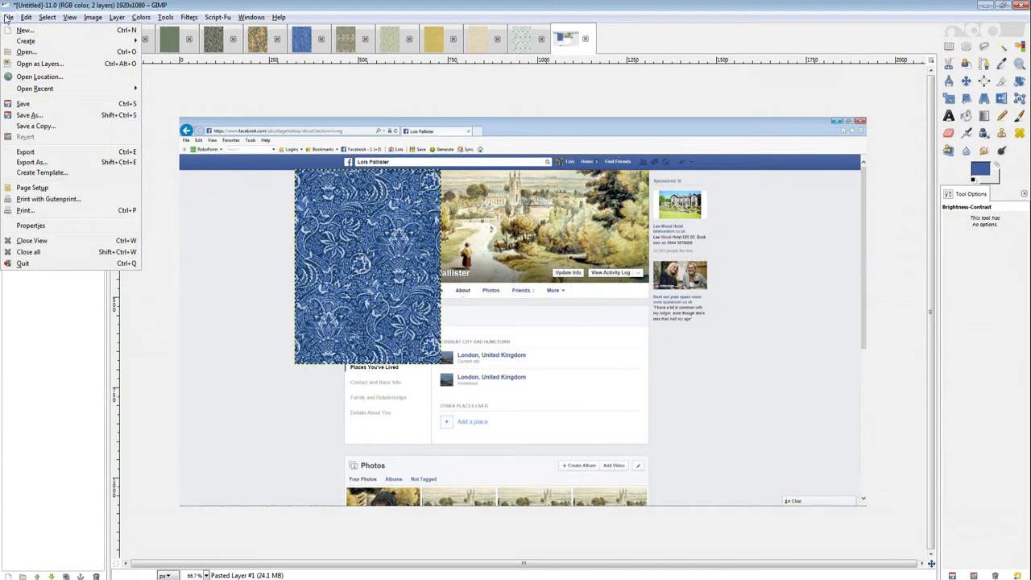
pyautogui.click(18, 51)
pyautogui.click(113, 74)
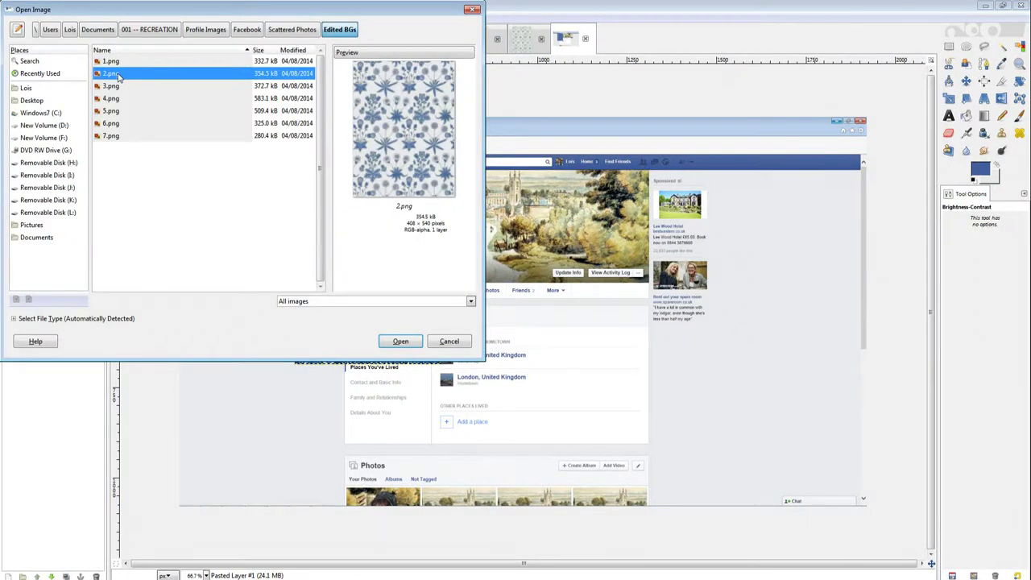
pyautogui.click(113, 86)
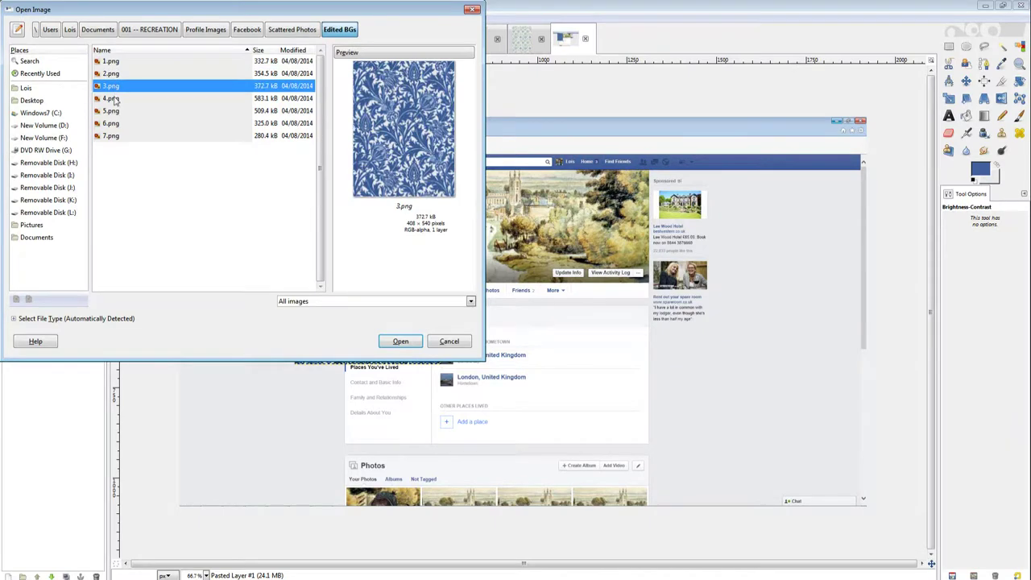
pyautogui.click(114, 99)
pyautogui.click(113, 111)
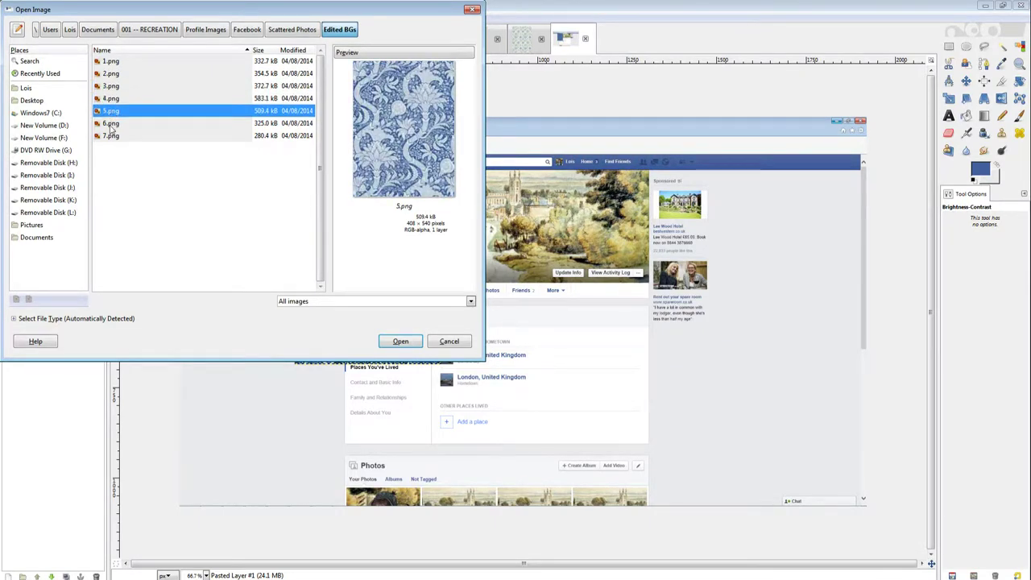
pyautogui.click(113, 125)
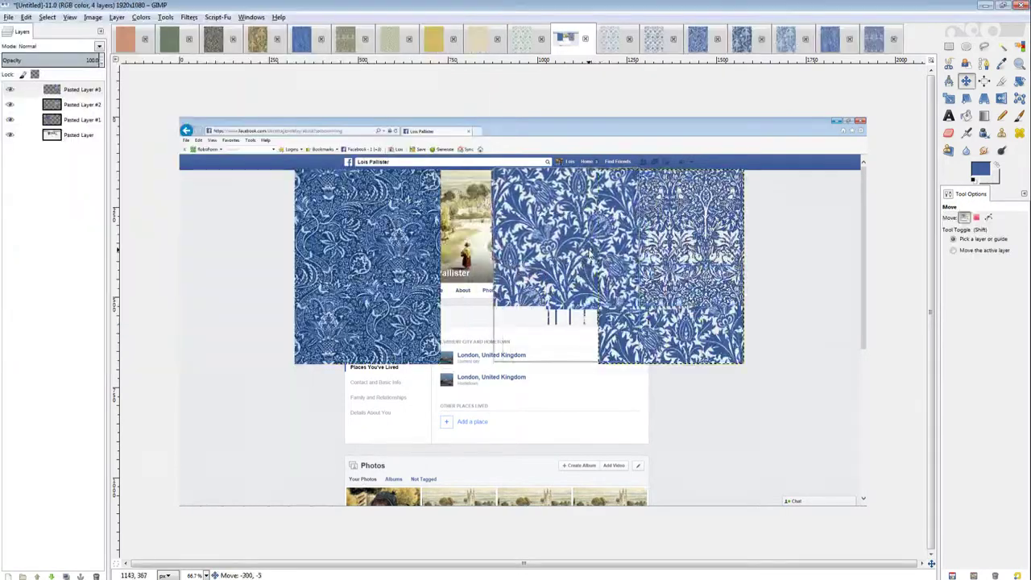
pyautogui.moveTo(588, 257); pyautogui.dragTo(543, 274)
pyautogui.click(586, 39)
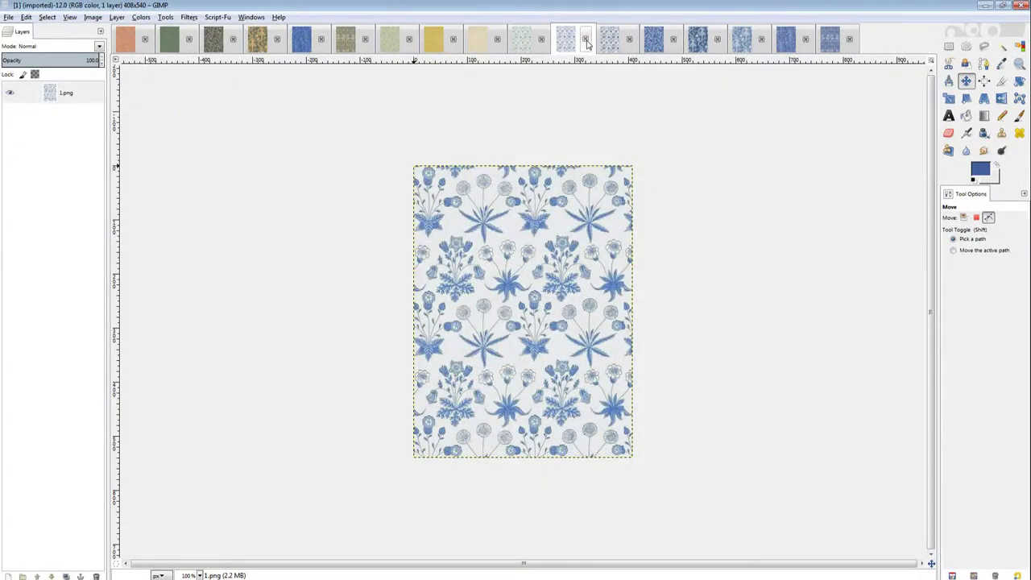
# Close the extra pattern and Untitled images, discarding their changes.
pyautogui.click(586, 39)
pyautogui.click(586, 39)
pyautogui.click(586, 40)
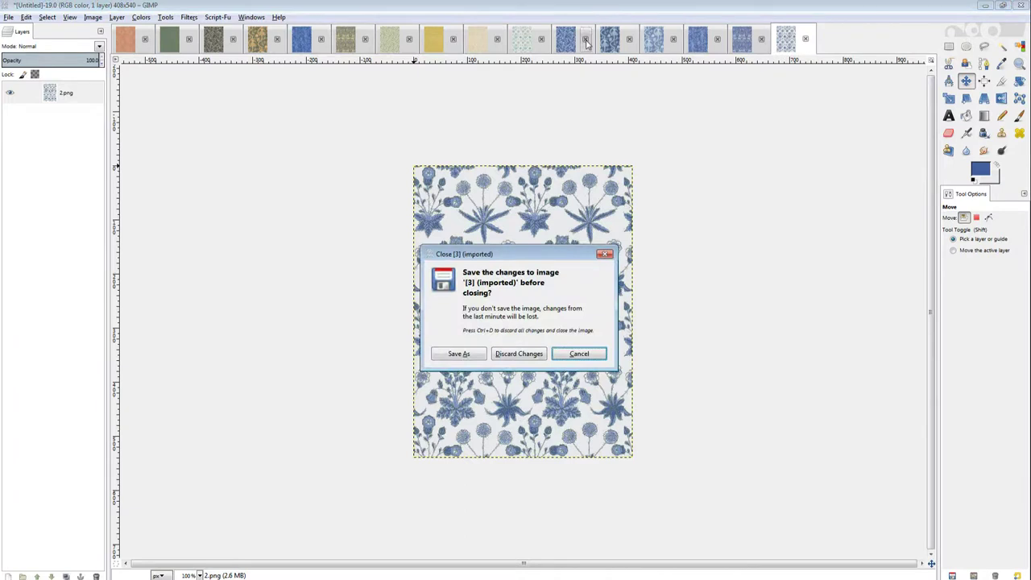
pyautogui.hotkey('ctrl', 'd')
pyautogui.click(585, 39)
pyautogui.click(586, 39)
pyautogui.click(586, 39)
pyautogui.click(586, 39)
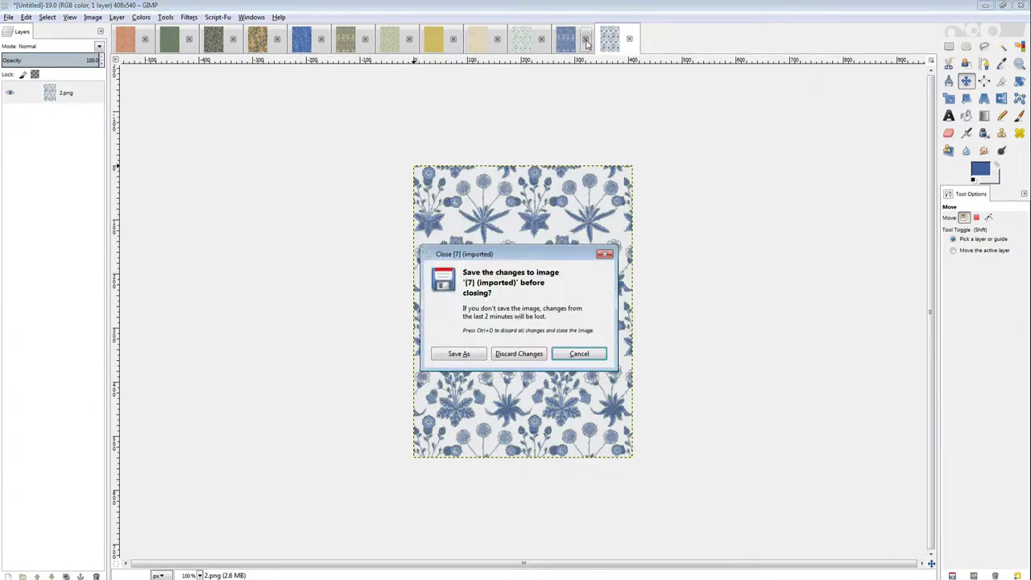
pyautogui.hotkey('ctrl', 'd')
pyautogui.click(586, 39)
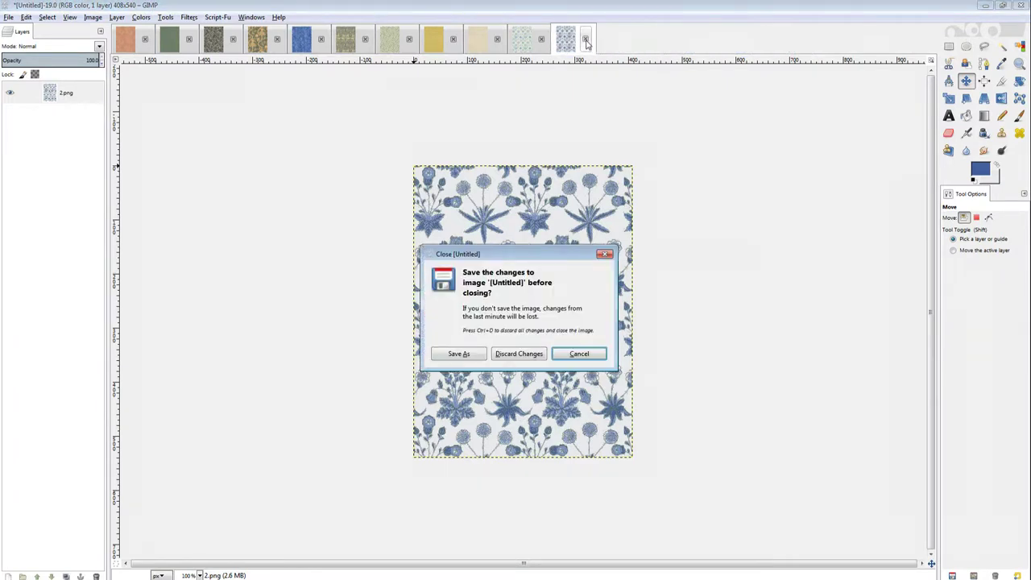
pyautogui.hotkey('ctrl', 'd')
pyautogui.click(542, 40)
# Create a new image 2000 px wide and 1000 px high.
pyautogui.click(9, 17)
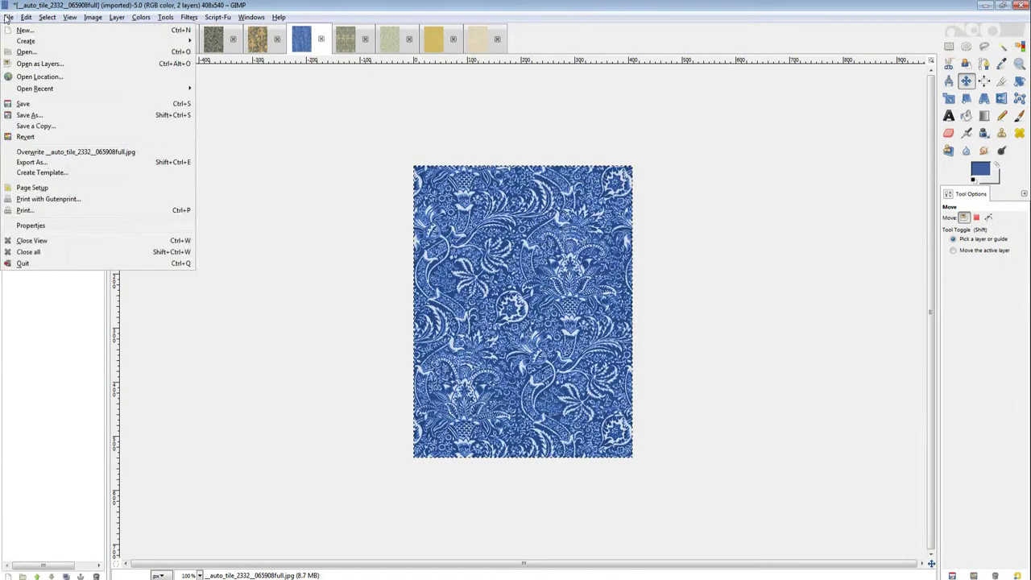
pyautogui.click(23, 25)
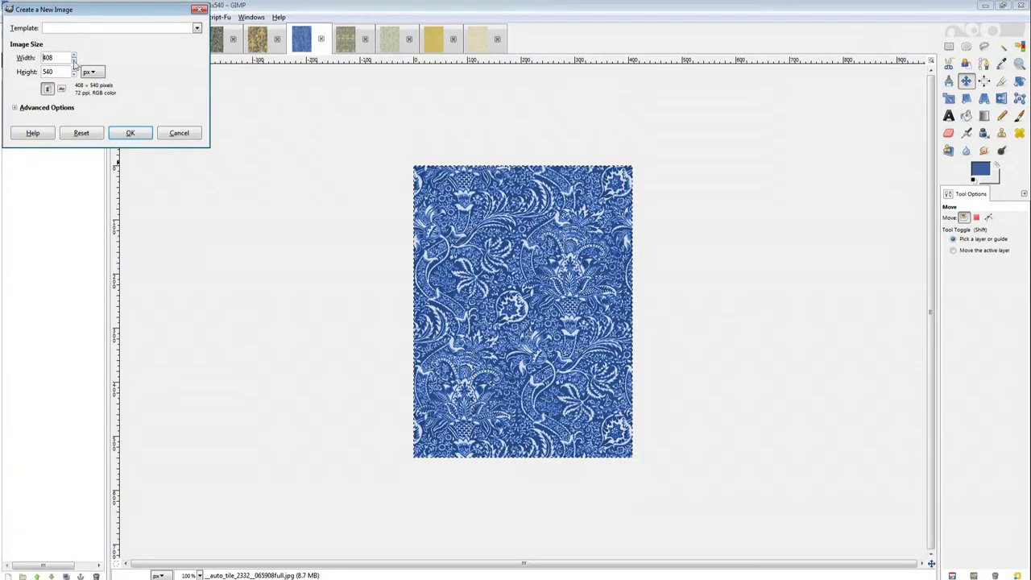
pyautogui.write('2000')
pyautogui.press('Tab')
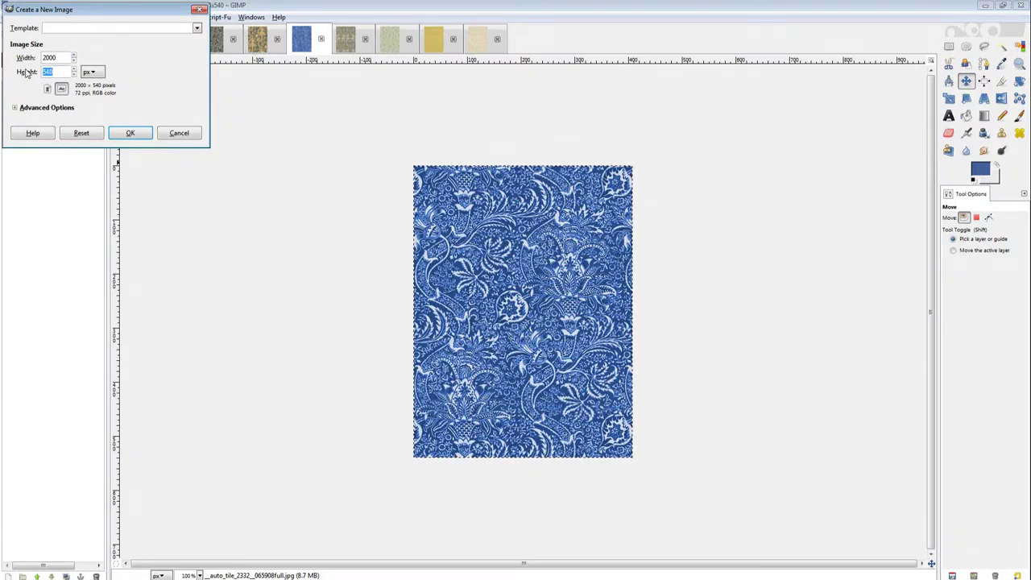
pyautogui.write('1000')
pyautogui.click(129, 134)
# Paste the blue tile into the new image, move it top-left, and enable Snap to Canvas Edges.
pyautogui.click(26, 17)
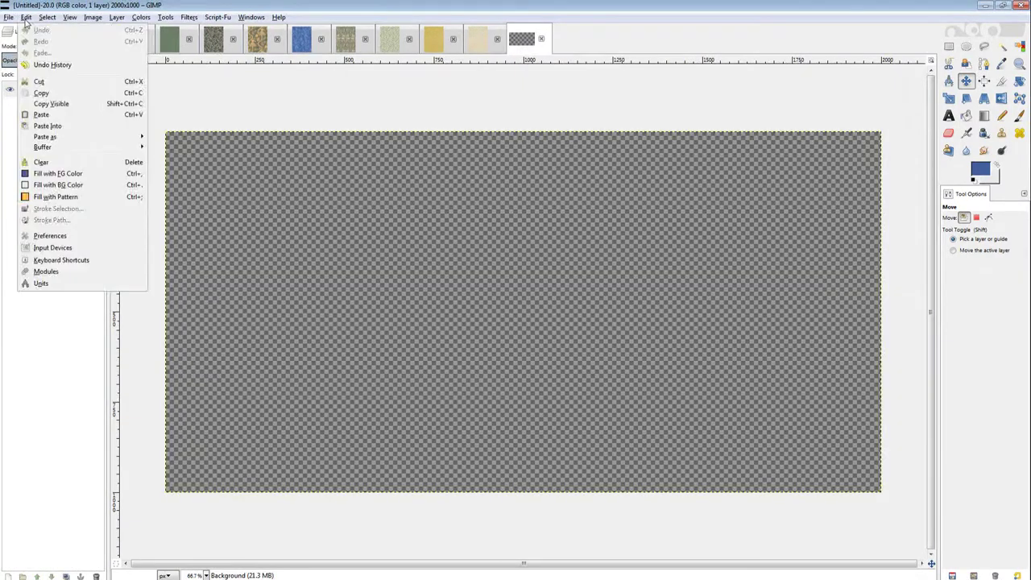
pyautogui.click(45, 115)
pyautogui.moveTo(555, 262); pyautogui.dragTo(276, 183)
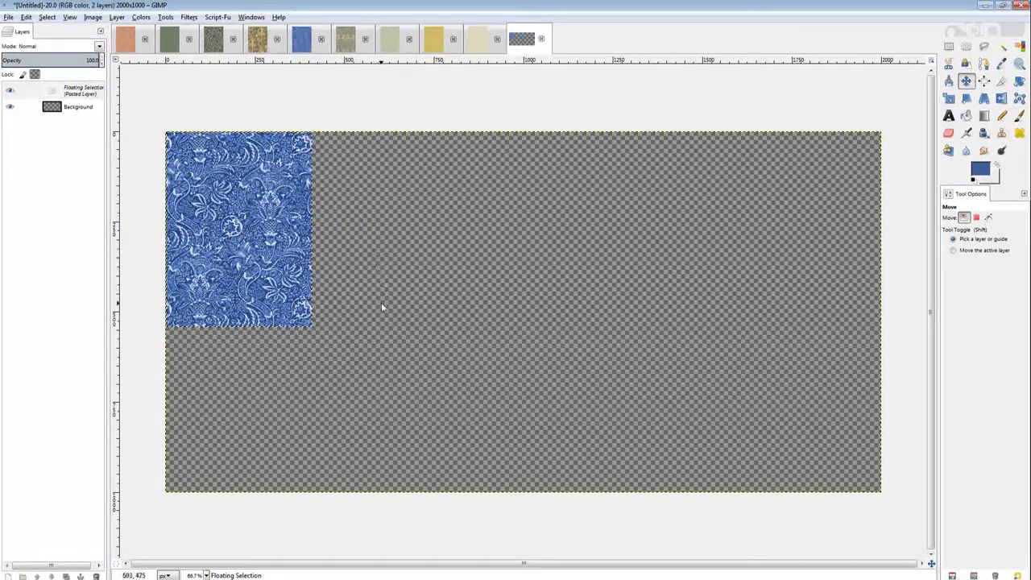
pyautogui.click(70, 17)
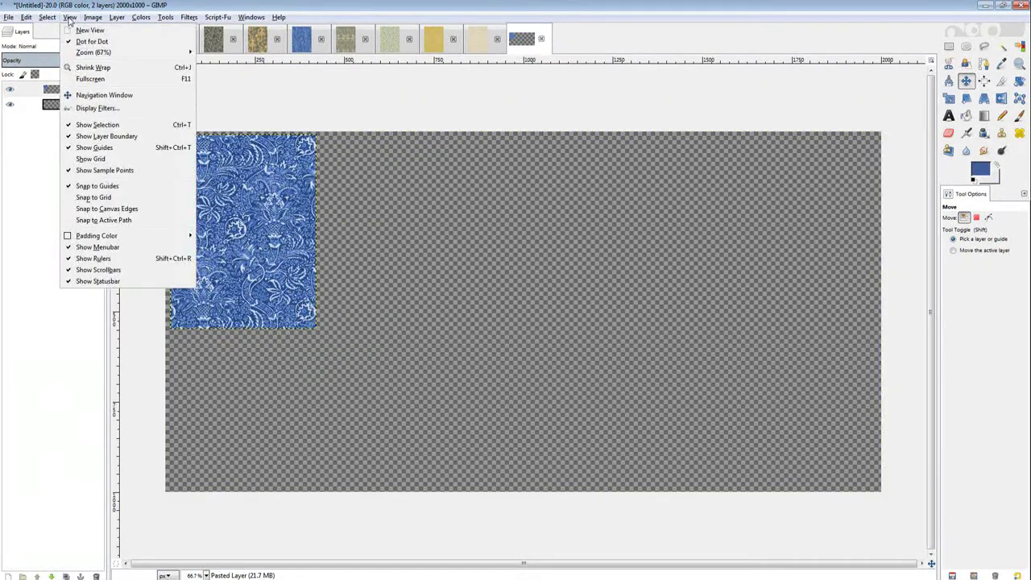
pyautogui.click(72, 215)
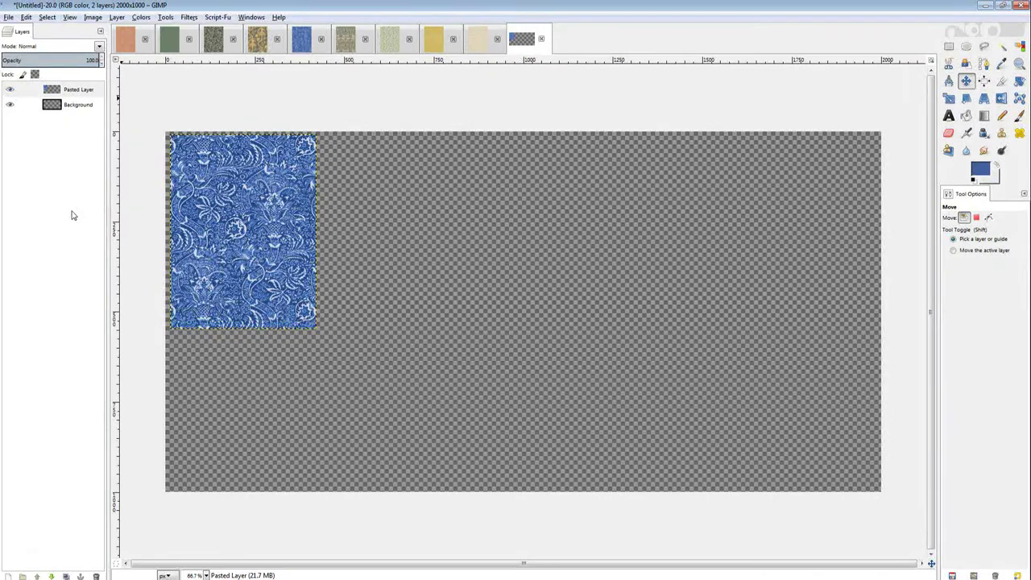
# Snap the tile to the top-left corner and align a duplicate seamlessly beside it.
pyautogui.moveTo(200, 227); pyautogui.dragTo(192, 219)
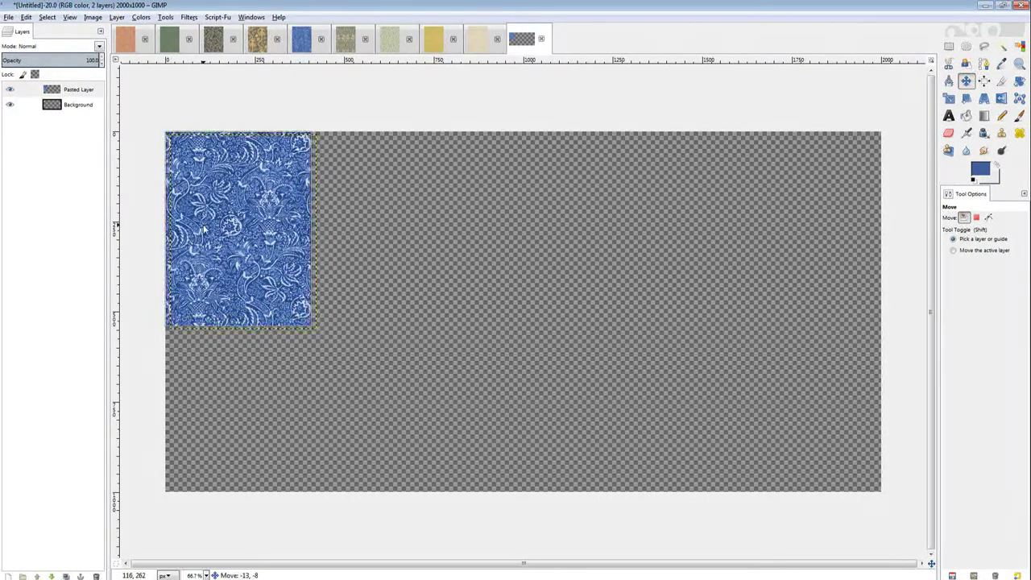
pyautogui.rightClick(85, 91)
pyautogui.click(123, 149)
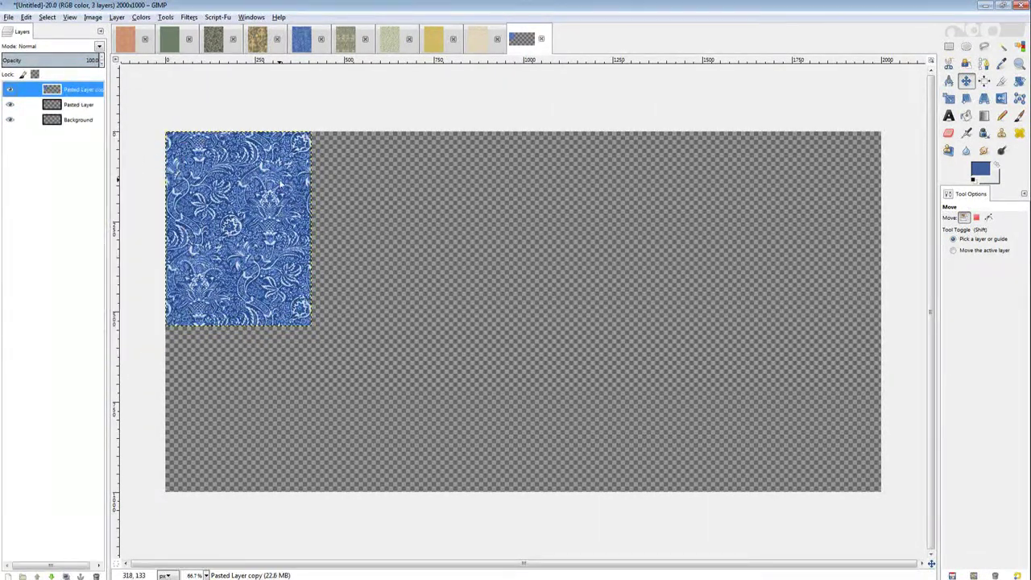
pyautogui.moveTo(278, 184); pyautogui.dragTo(431, 184)
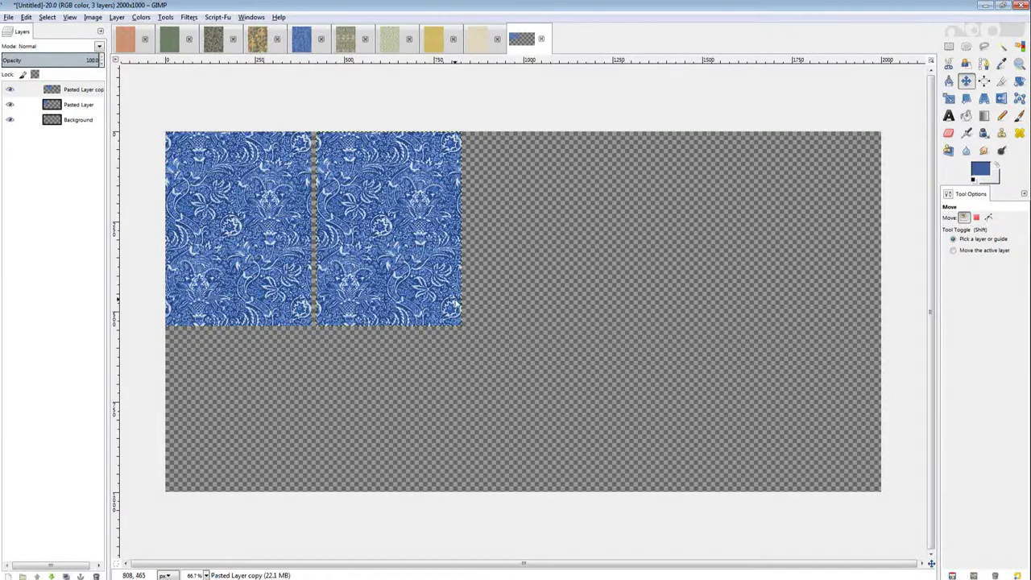
pyautogui.click(201, 575)
pyautogui.click(196, 491)
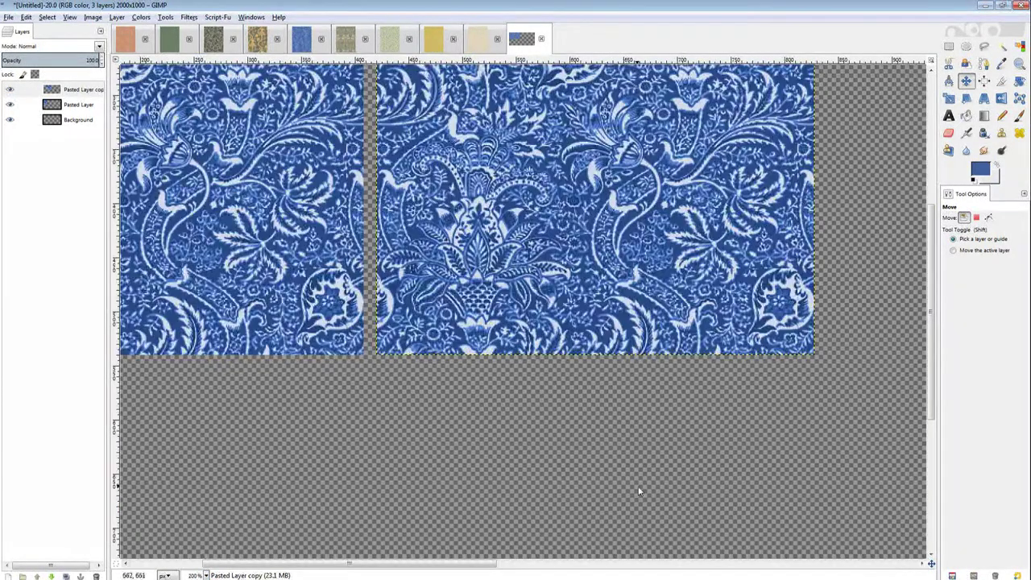
pyautogui.press('Left')
pyautogui.press('Left')
pyautogui.press('Left')
pyautogui.press('Left')
pyautogui.press('Left')
pyautogui.press('Left')
pyautogui.press('Left')
pyautogui.press('Left')
pyautogui.press('Left')
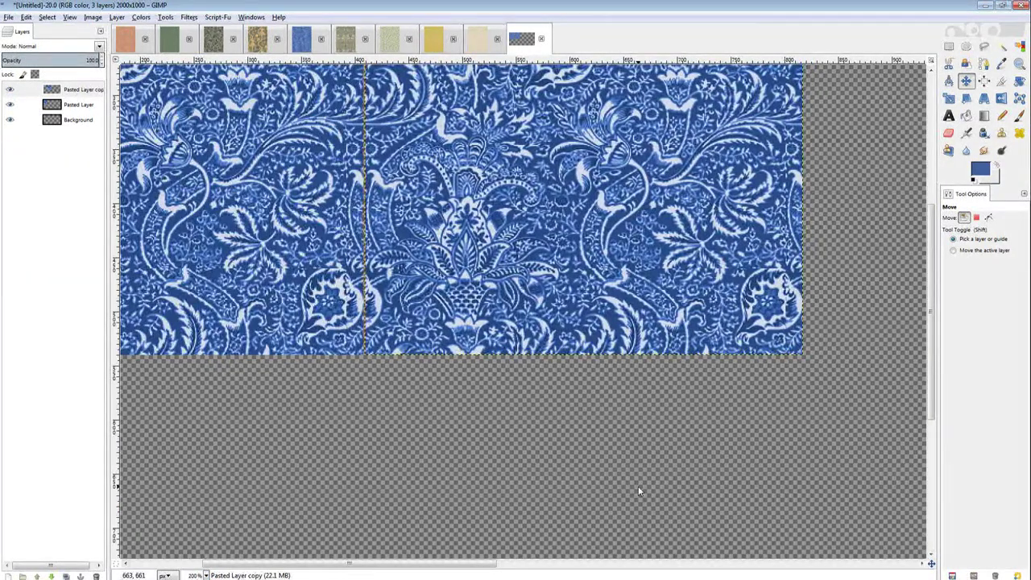
pyautogui.press('Left')
pyautogui.press('Left')
pyautogui.click(101, 64)
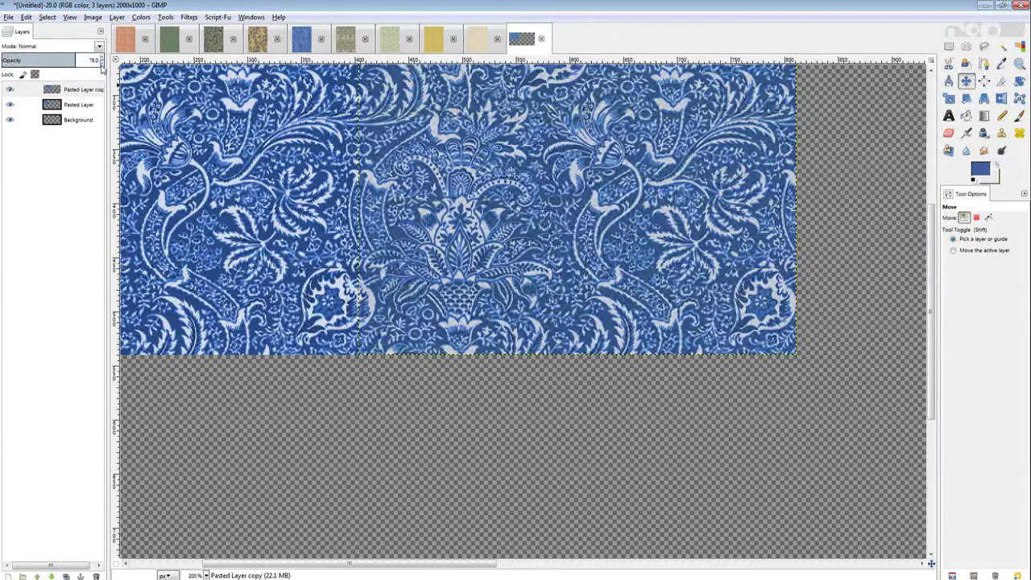
pyautogui.click(102, 67)
pyautogui.press('shift')
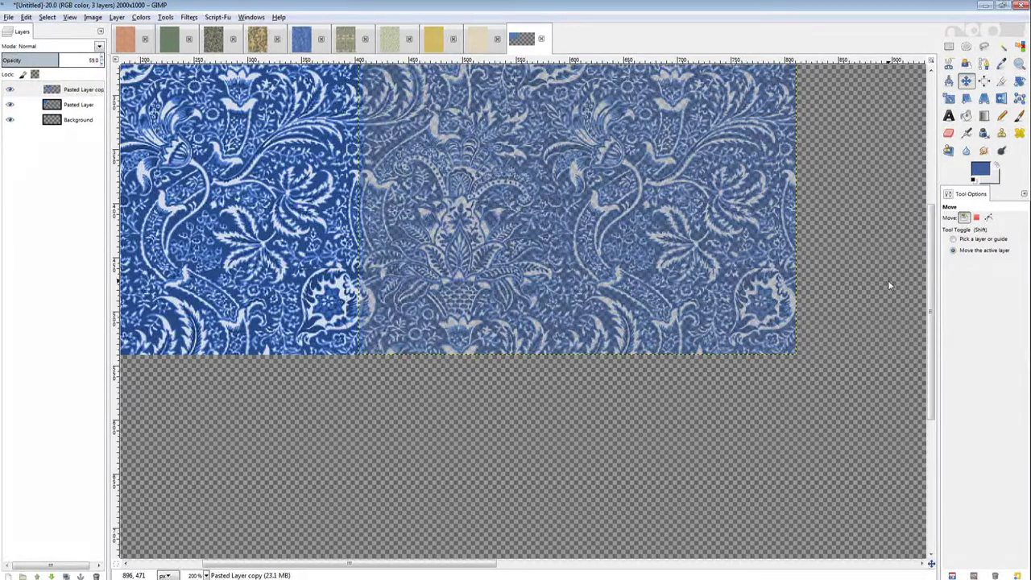
pyautogui.press('Left')
pyautogui.press('Left')
pyautogui.press('Left')
pyautogui.press('Left')
pyautogui.press('Left')
pyautogui.press('Left')
pyautogui.press('Left')
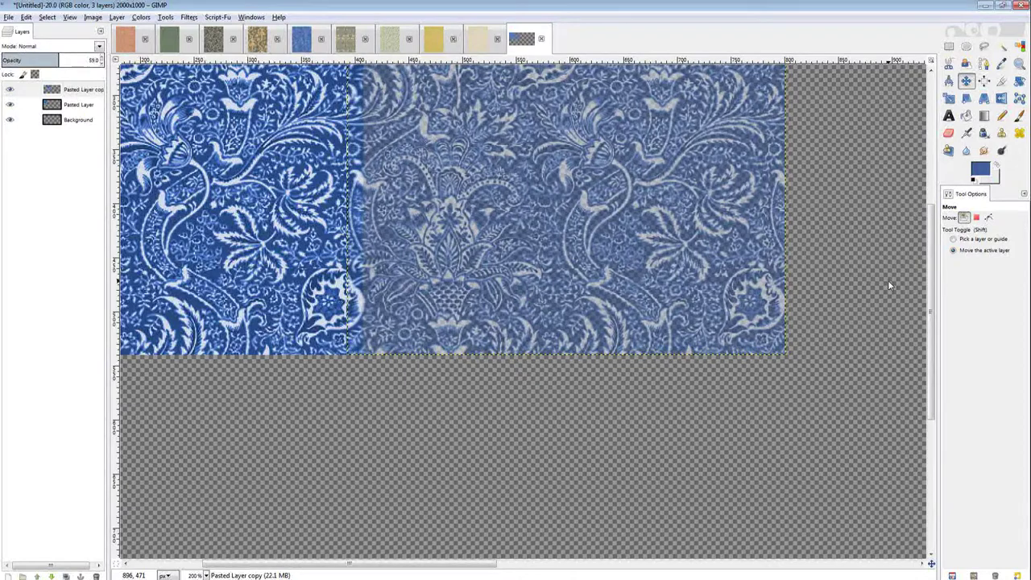
# Add another tile copy further along the top row and make it fully opaque.
pyautogui.rightClick(82, 90)
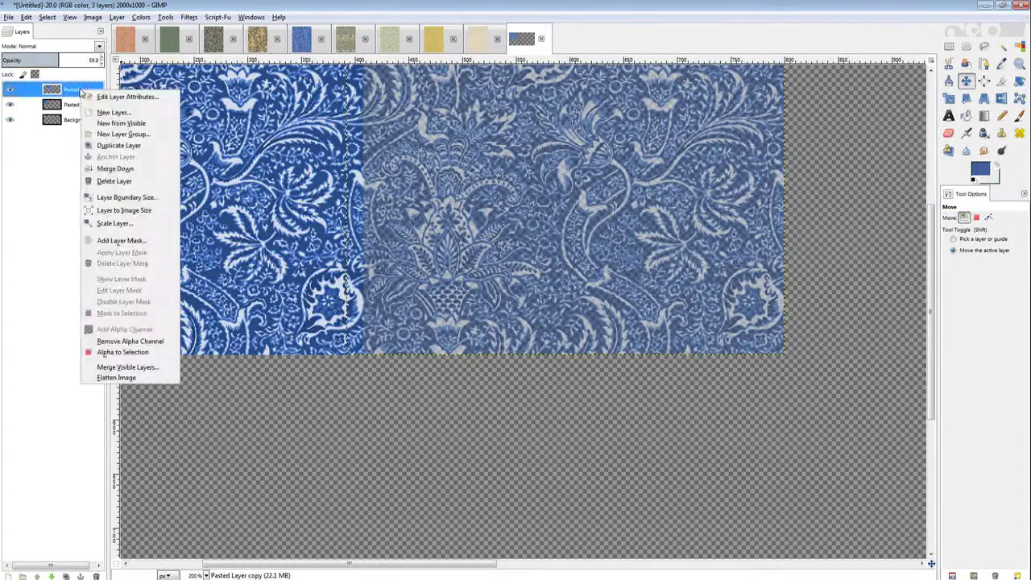
pyautogui.click(110, 147)
pyautogui.click(103, 58)
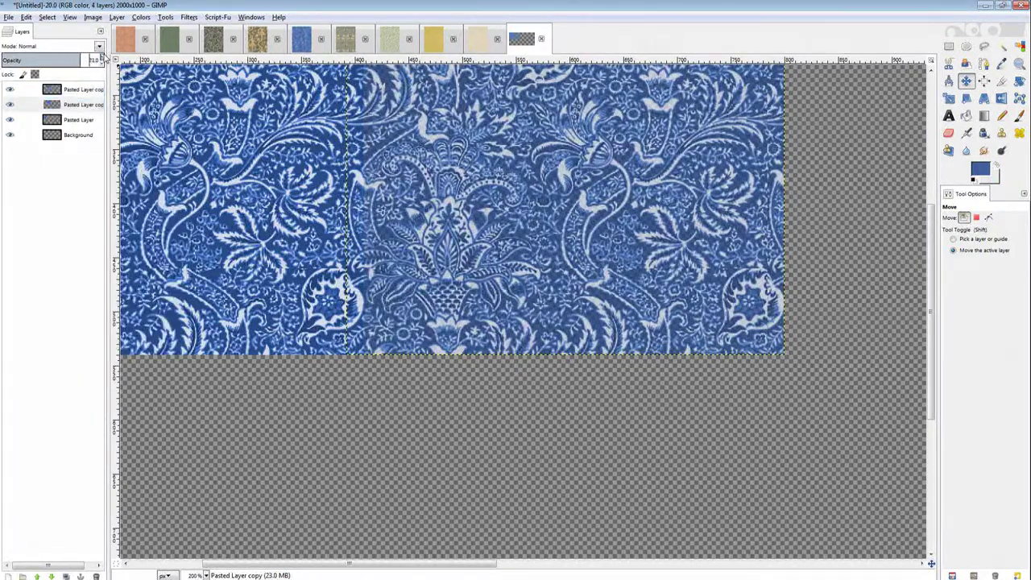
pyautogui.click(80, 89)
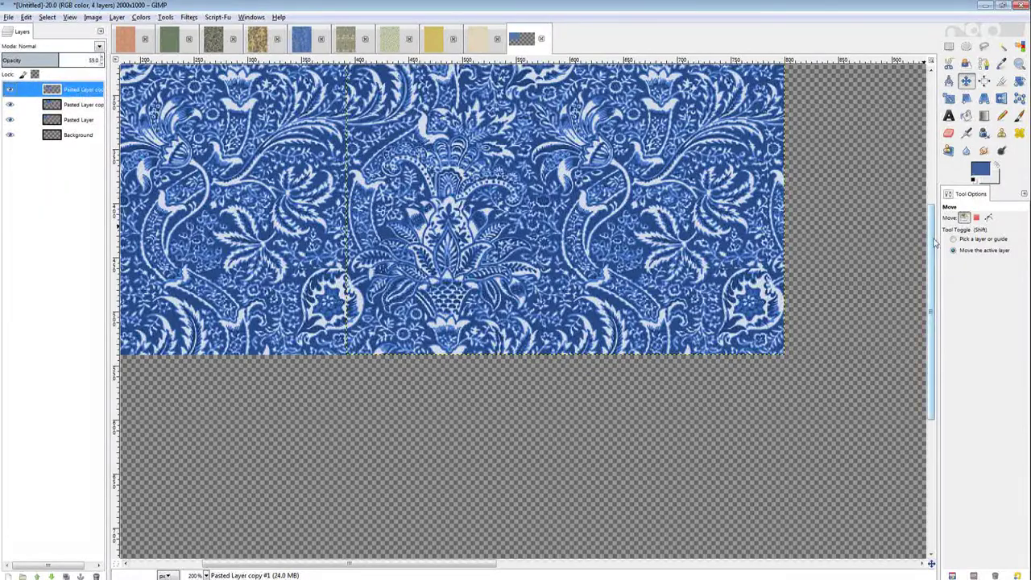
pyautogui.moveTo(451, 121); pyautogui.dragTo(909, 175)
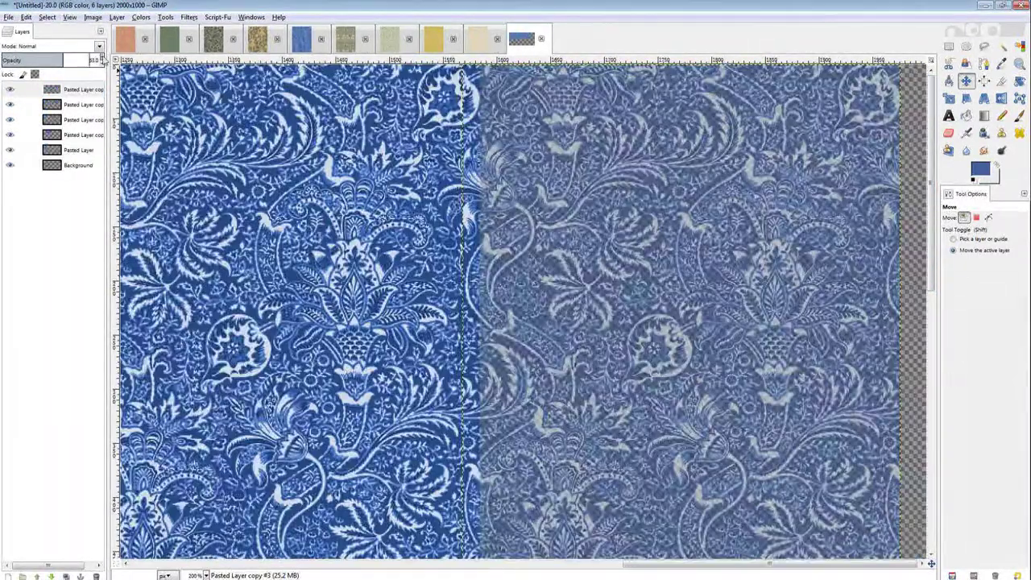
pyautogui.click(102, 62)
pyautogui.click(102, 60)
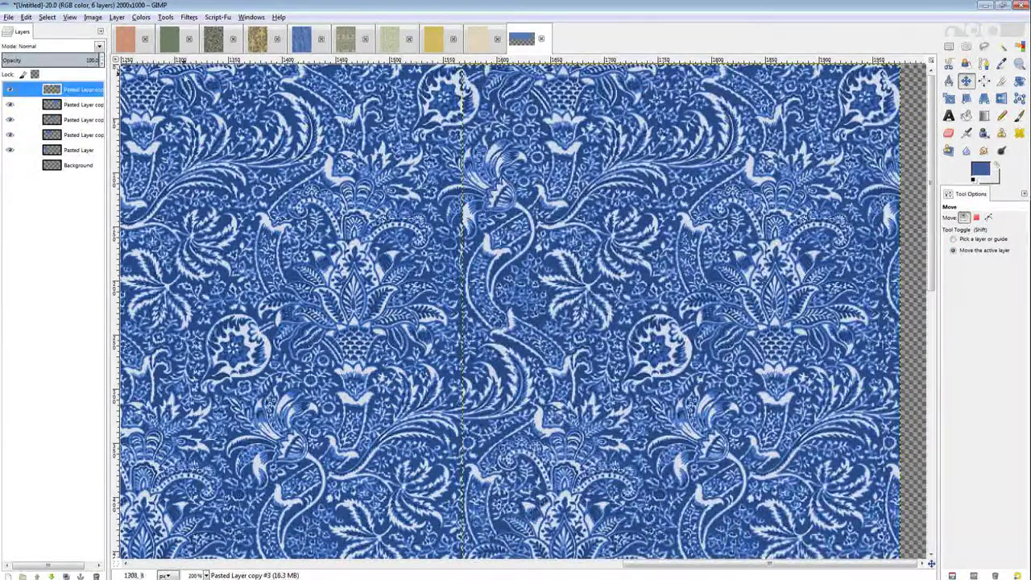
# Choose Merge Visible Layers from the Layers panel menu.
pyautogui.click(101, 32)
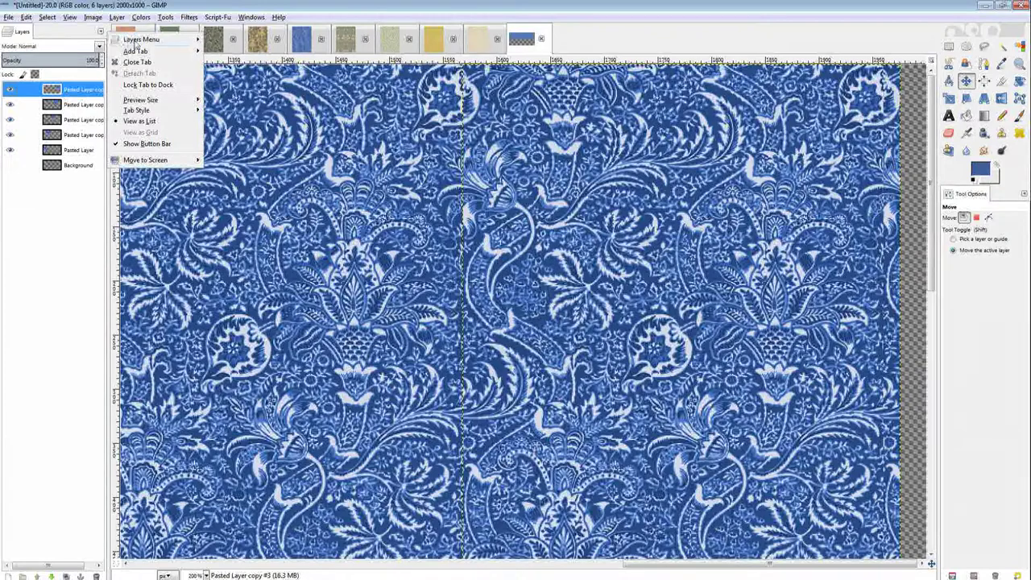
pyautogui.moveTo(139, 40)
pyautogui.click(244, 308)
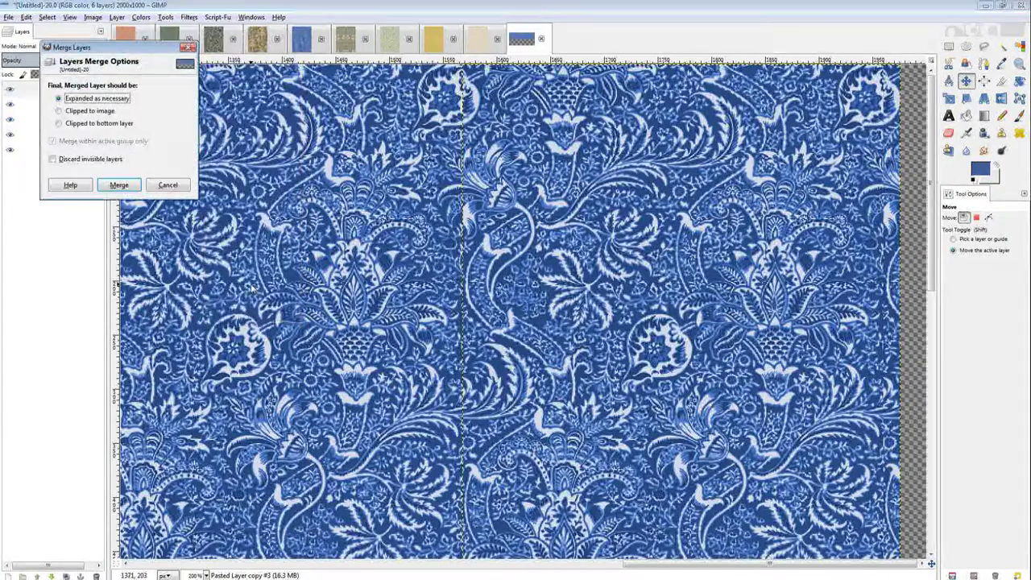
# Merge the tiles into one strip, then place a duplicate strip seamlessly below it at full opacity.
pyautogui.click(119, 188)
pyautogui.rightClick(81, 91)
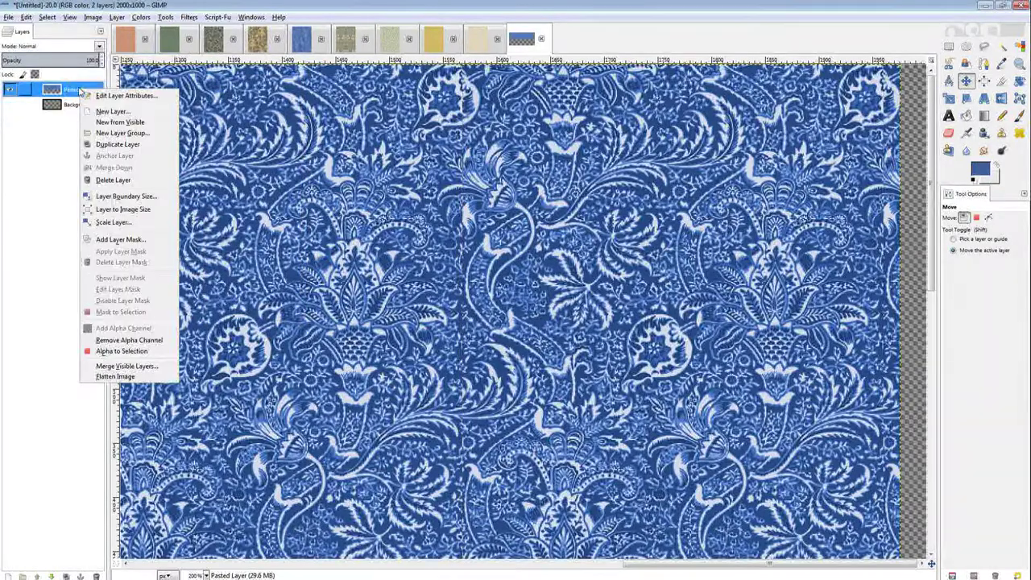
pyautogui.click(107, 145)
pyautogui.scroll(-10, 629, 528)
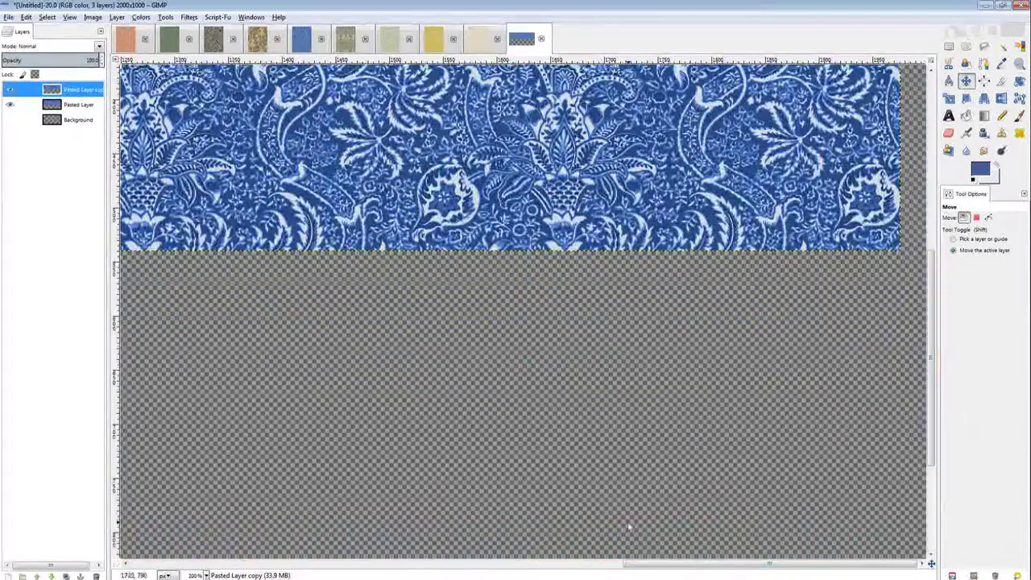
pyautogui.hscroll(-15, 629, 528)
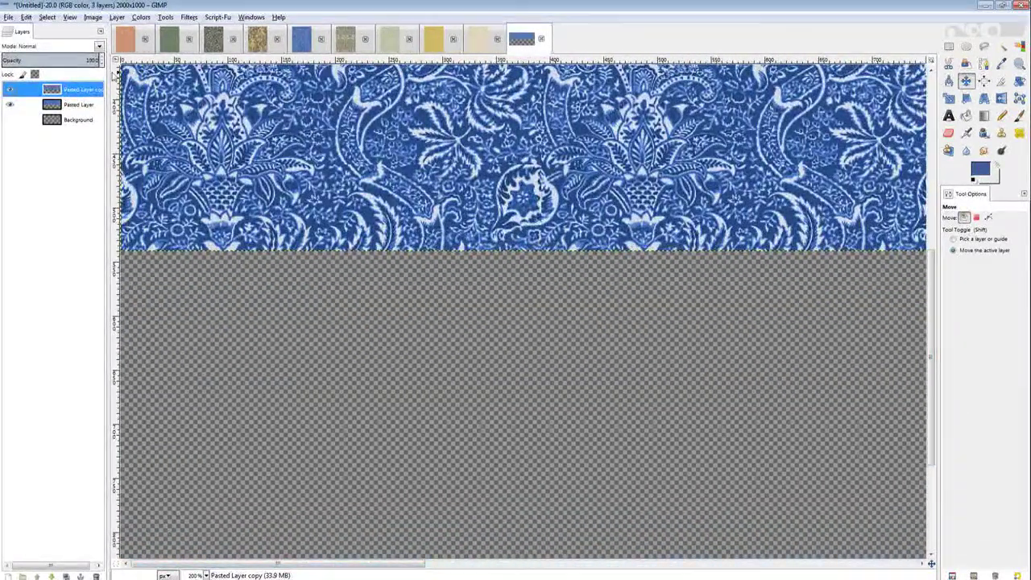
pyautogui.moveTo(102, 64); pyautogui.dragTo(104, 67)
pyautogui.moveTo(396, 151); pyautogui.dragTo(430, 254)
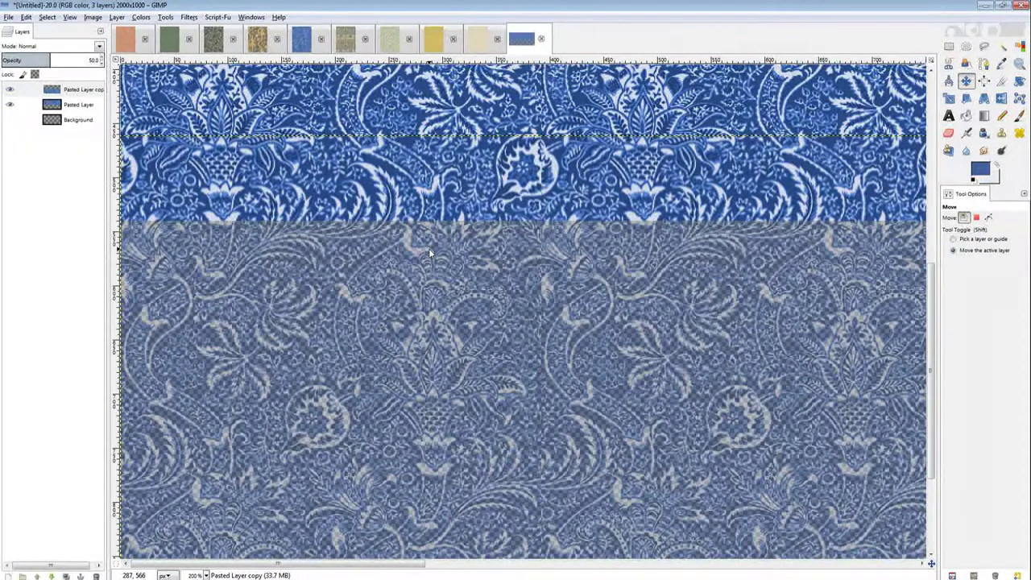
pyautogui.moveTo(50, 60); pyautogui.dragTo(102, 60)
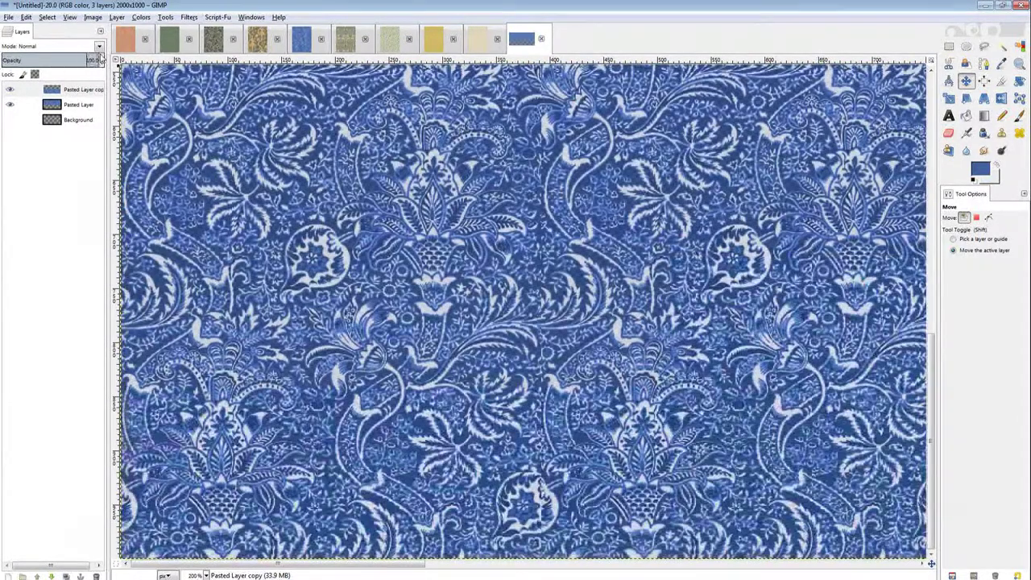
# Merge the two rows into one layer and view the image at 100% zoom.
pyautogui.click(100, 31)
pyautogui.moveTo(135, 41)
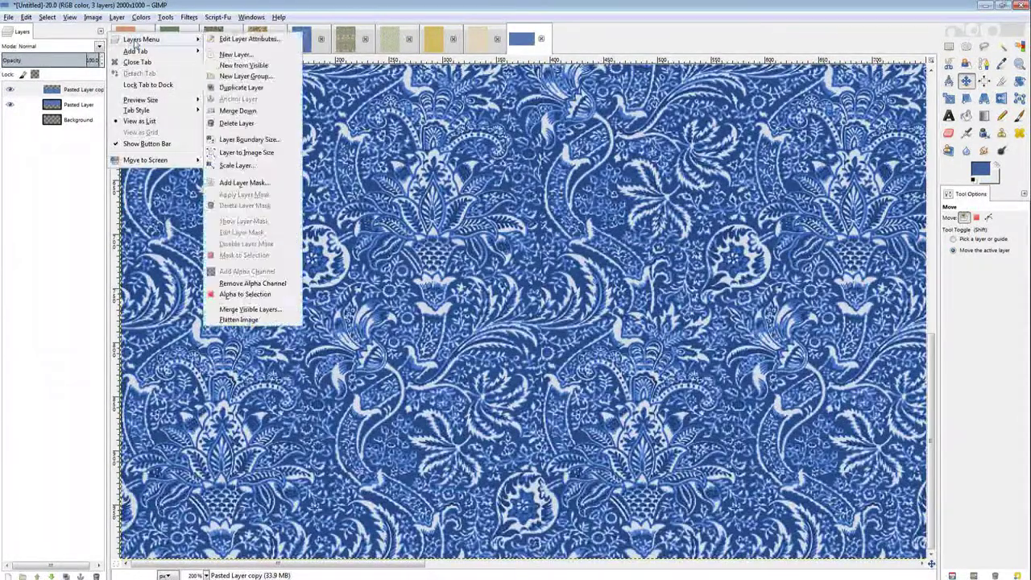
pyautogui.click(240, 311)
pyautogui.click(133, 198)
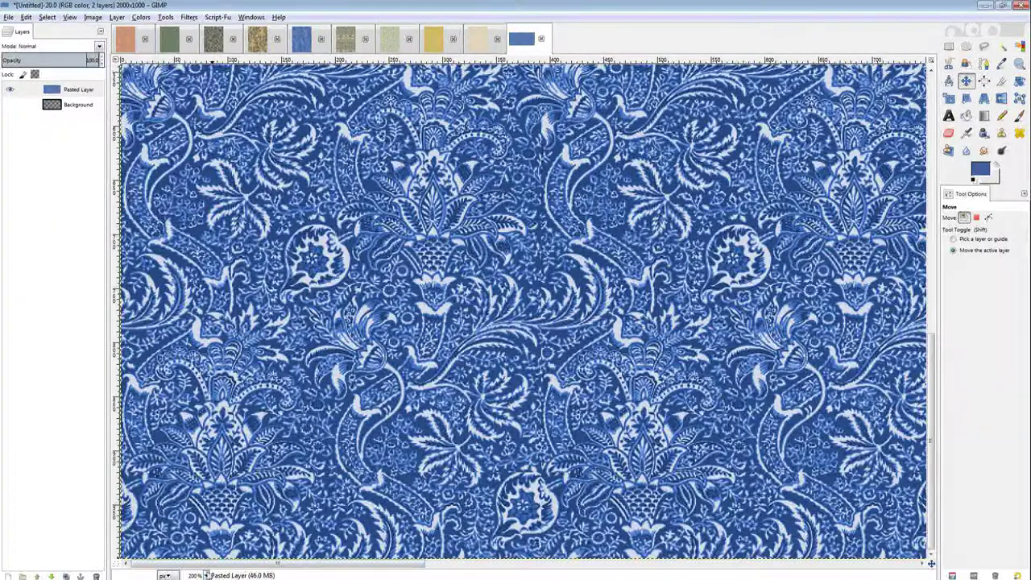
pyautogui.click(206, 576)
pyautogui.click(199, 505)
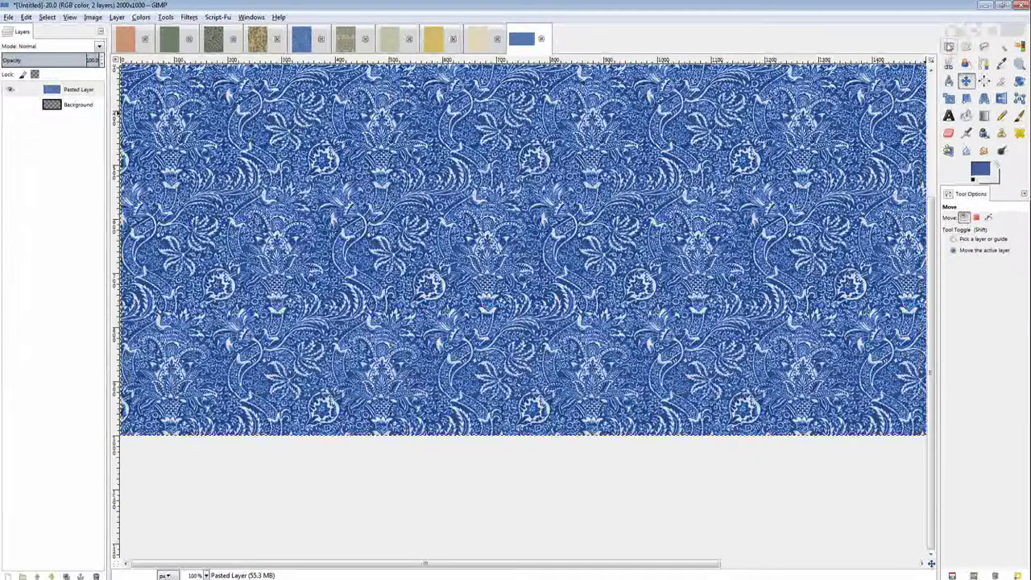
pyautogui.click(949, 46)
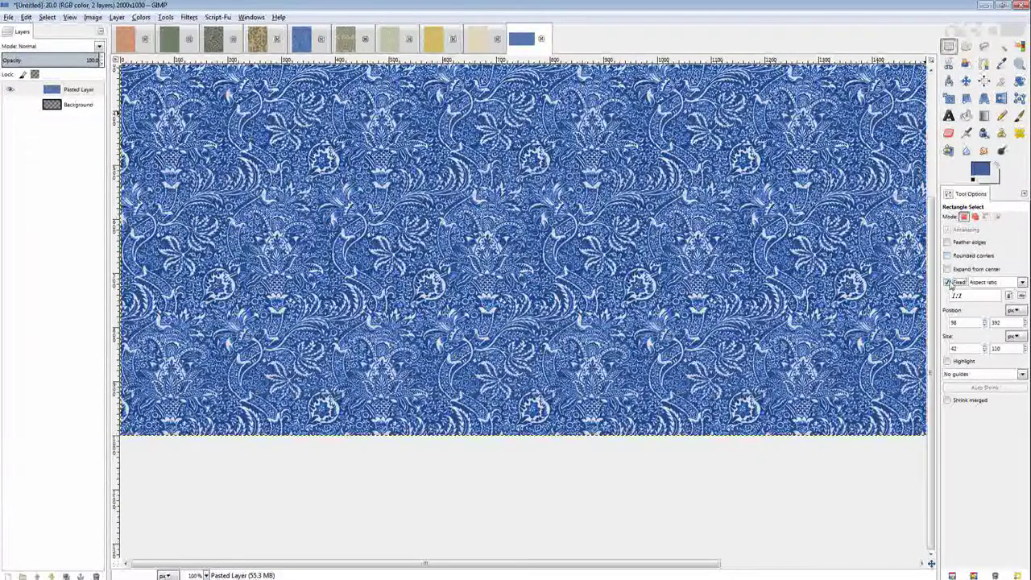
# Make a fixed-size 851×315 rectangular selection on the pattern.
pyautogui.click(999, 282)
pyautogui.click(985, 331)
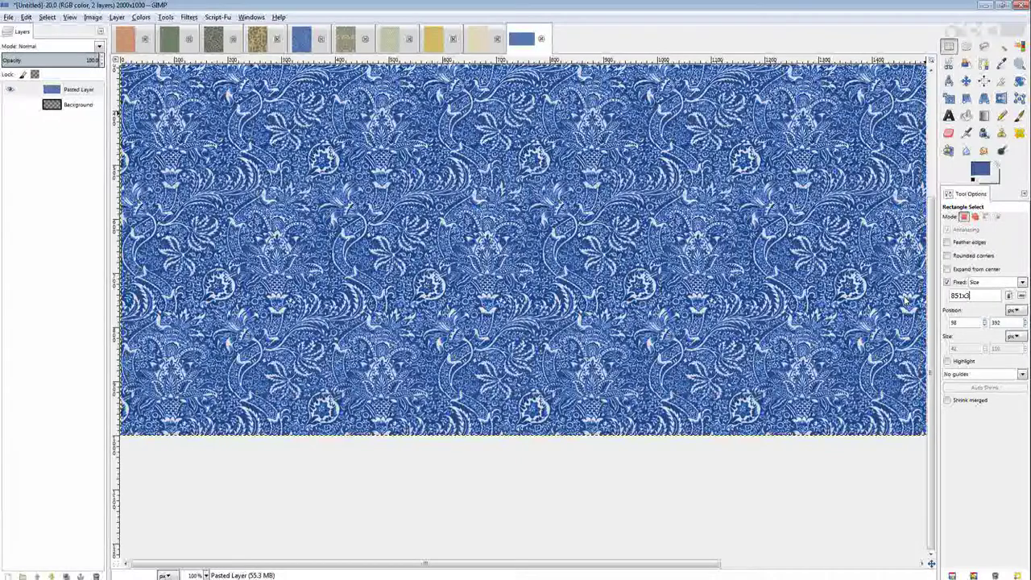
pyautogui.write('15')
pyautogui.moveTo(278, 288); pyautogui.dragTo(282, 290)
# Copy the selection into a new image from the clipboard and return to the 2000×1000 image.
pyautogui.click(26, 17)
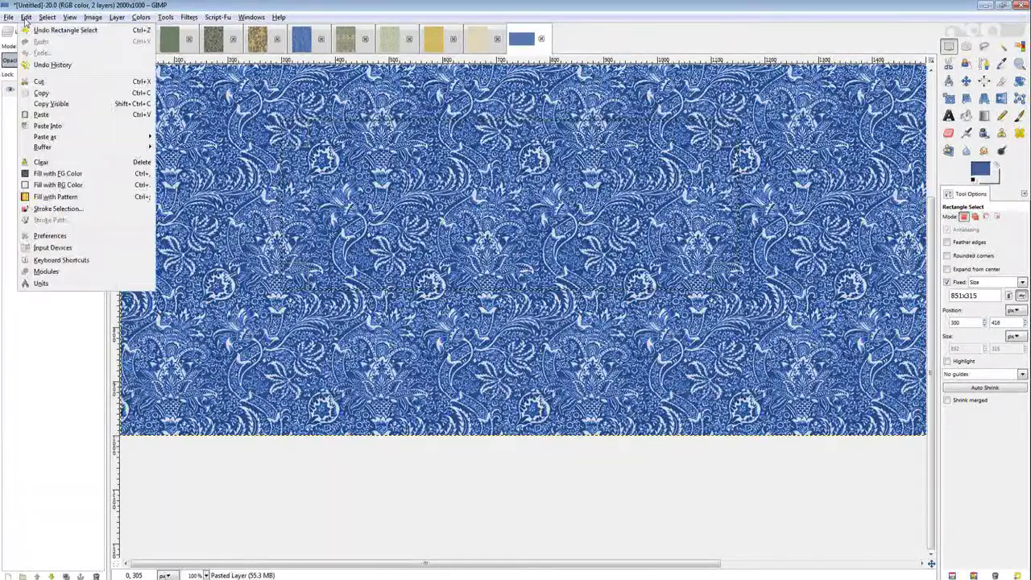
pyautogui.click(36, 91)
pyautogui.click(8, 17)
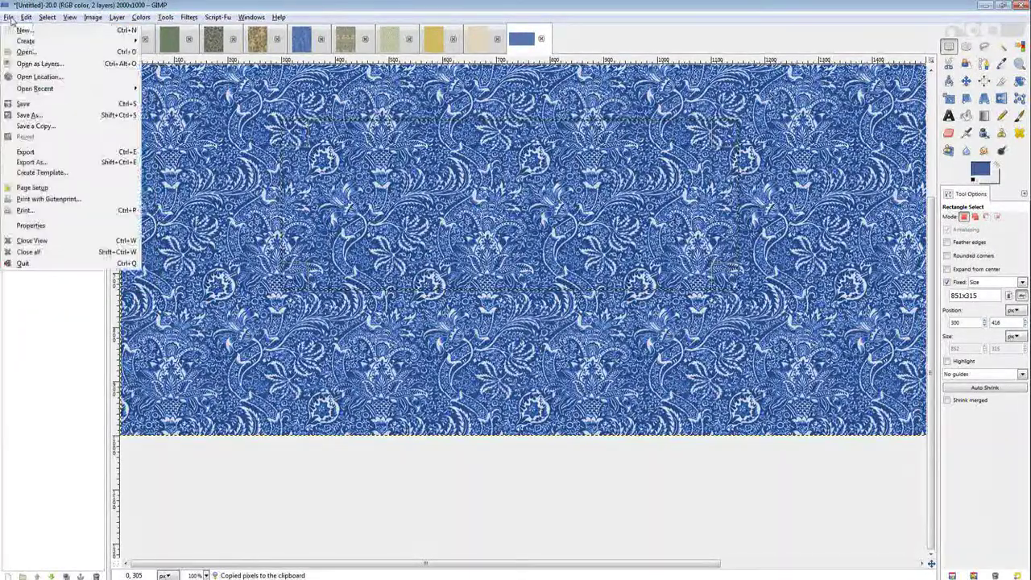
pyautogui.moveTo(32, 40)
pyautogui.click(153, 43)
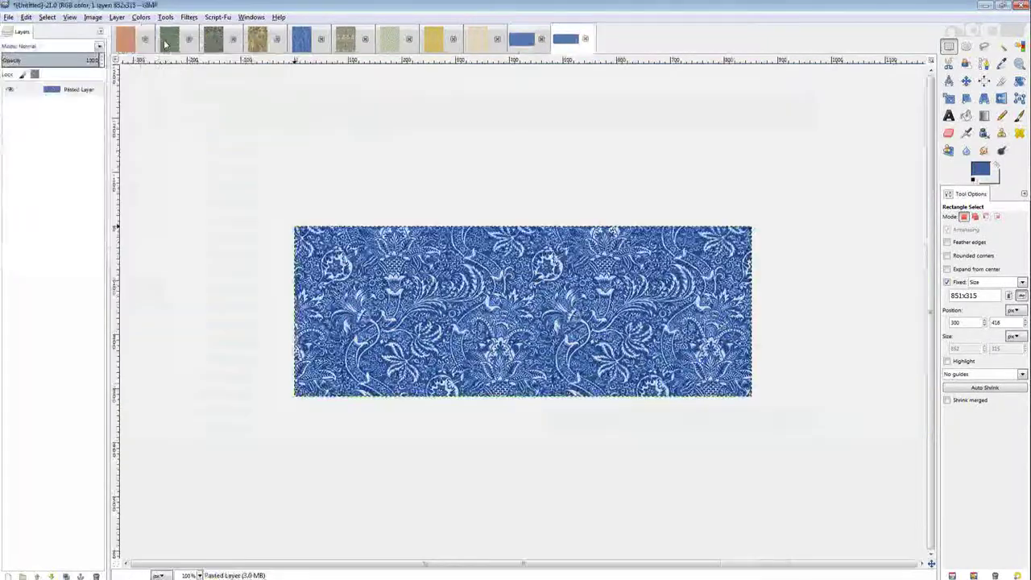
pyautogui.click(522, 41)
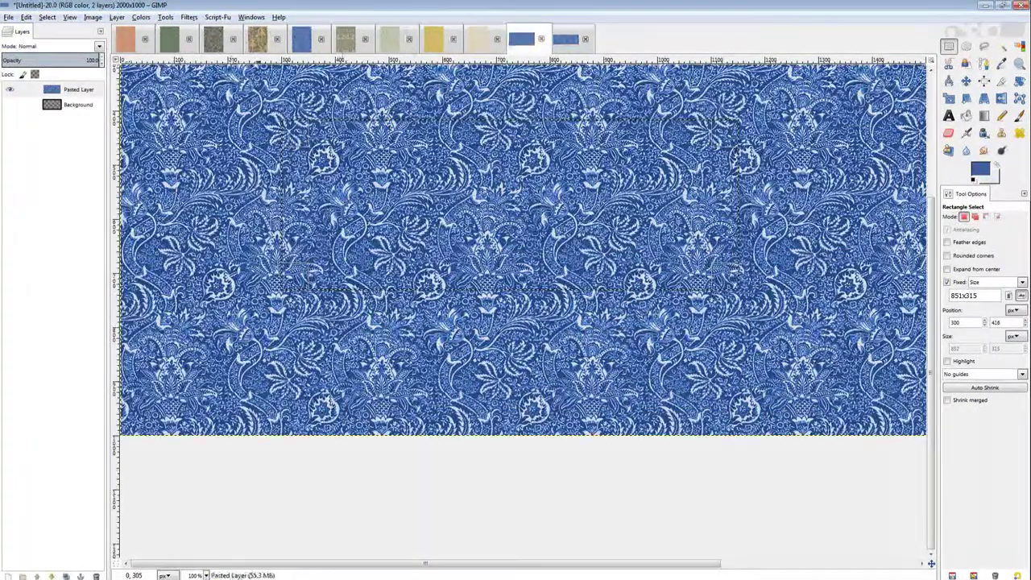
pyautogui.click(93, 17)
# Scale the pattern image down to 1000×500.
pyautogui.click(115, 114)
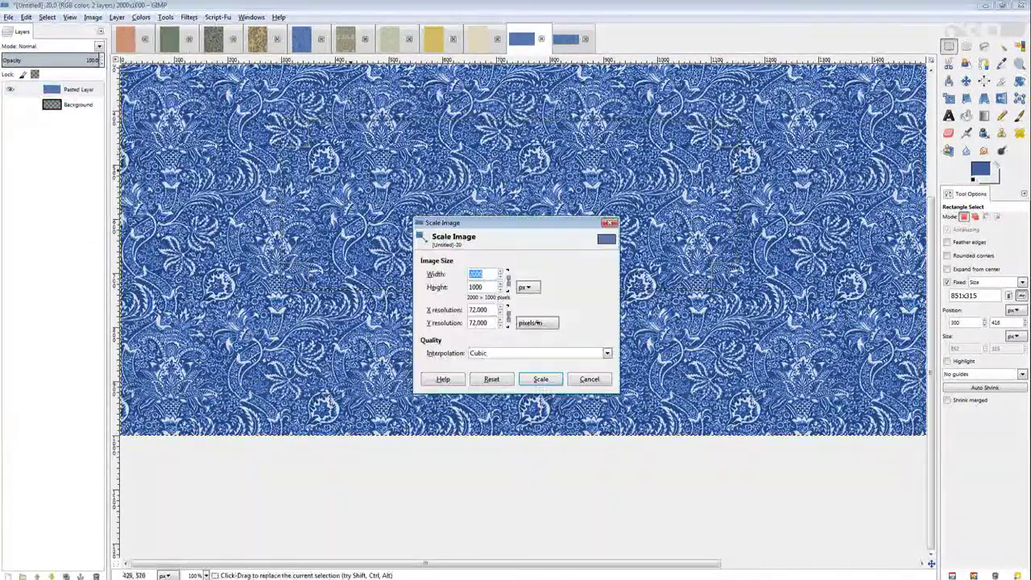
pyautogui.write('1000')
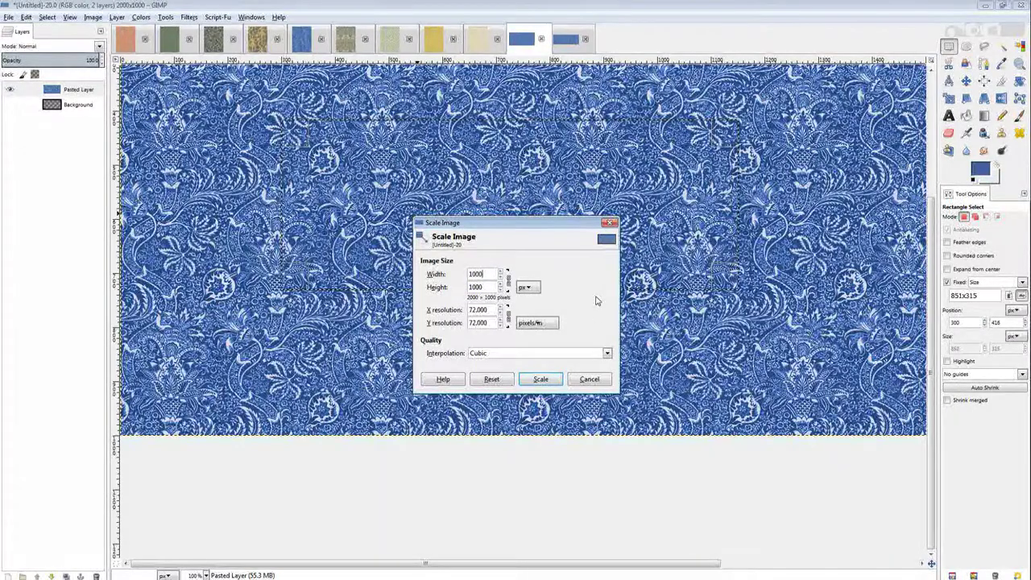
pyautogui.click(541, 379)
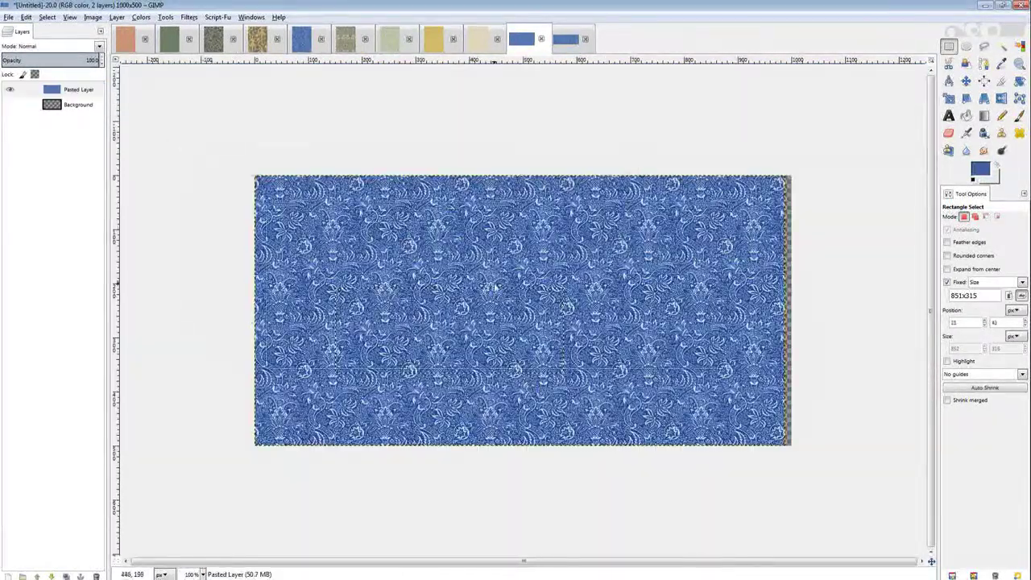
# Copy an 851×315 area of the scaled pattern into a new image.
pyautogui.click(518, 318)
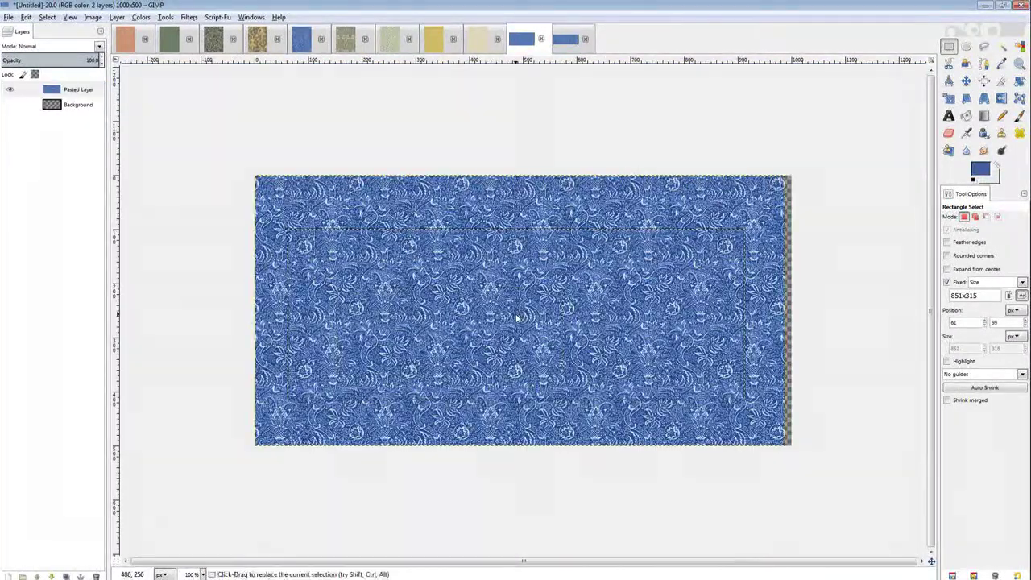
pyautogui.click(27, 17)
pyautogui.click(32, 92)
pyautogui.click(8, 17)
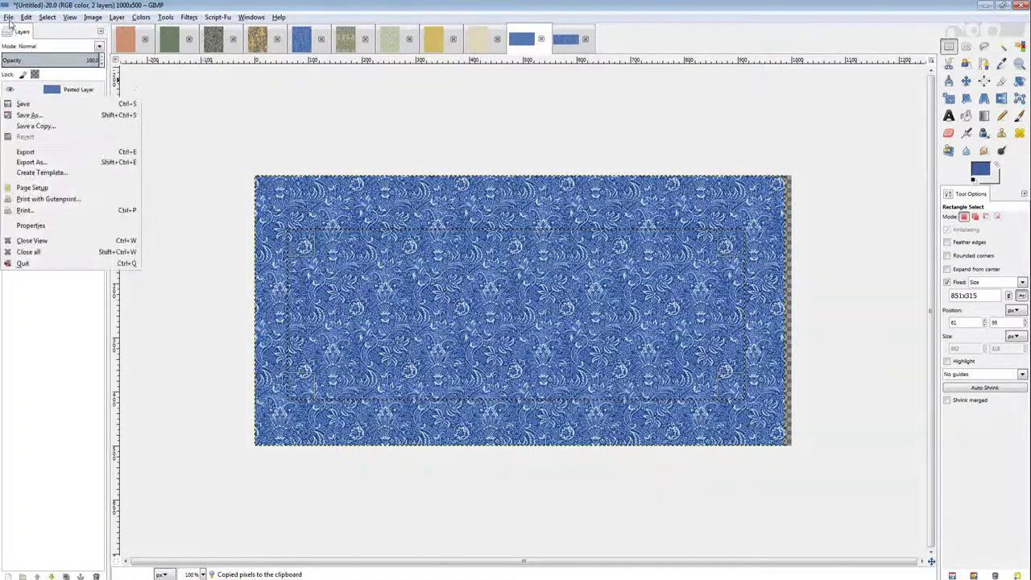
pyautogui.moveTo(25, 45)
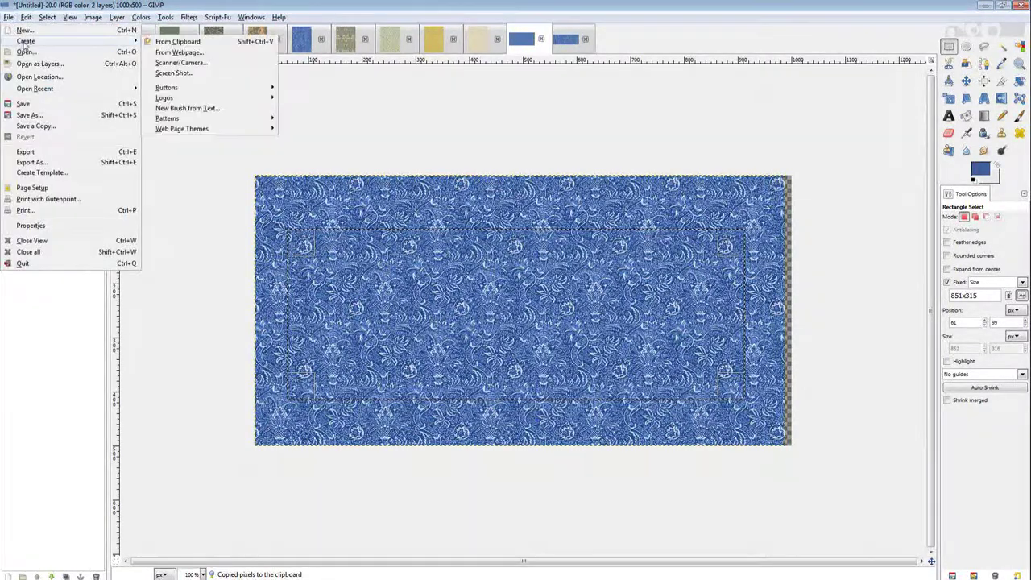
pyautogui.click(169, 42)
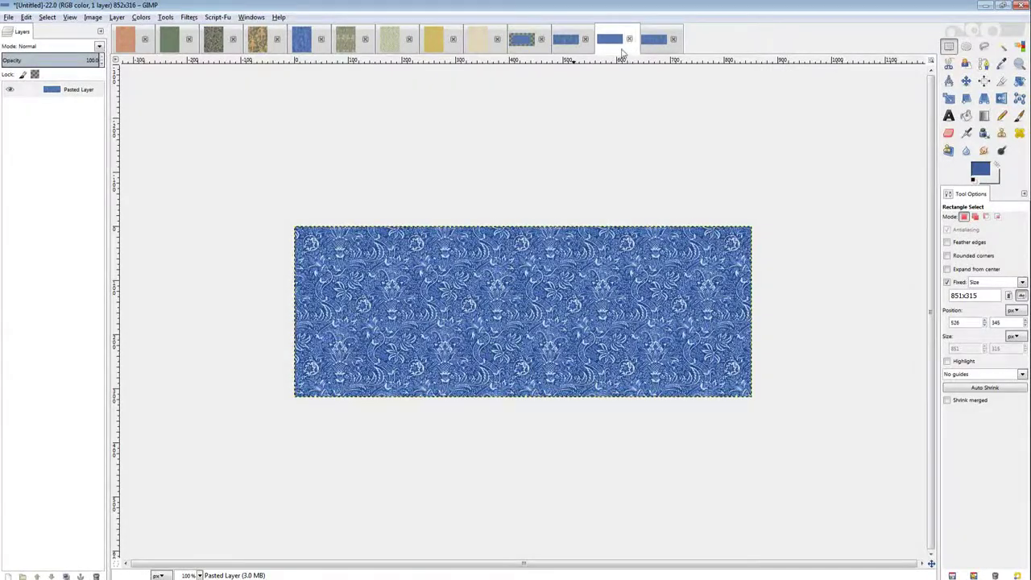
# Compare the cover images by switching between their tabs.
pyautogui.click(654, 44)
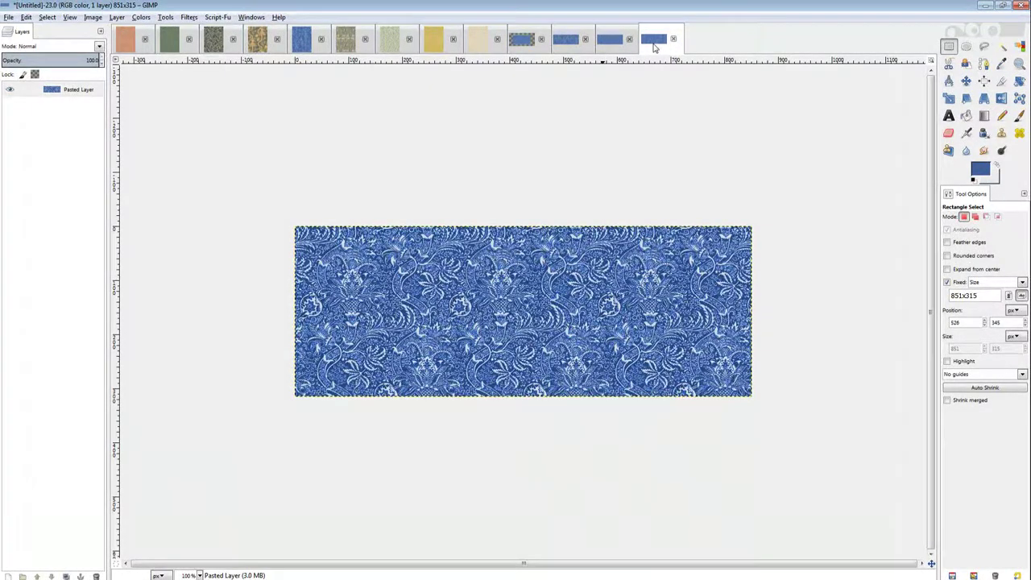
pyautogui.click(565, 41)
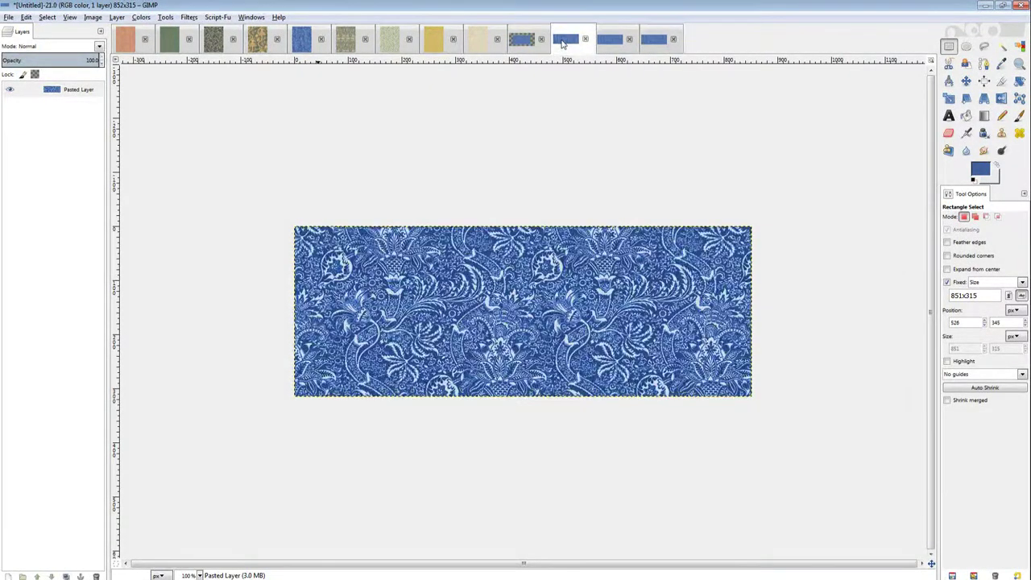
pyautogui.click(612, 42)
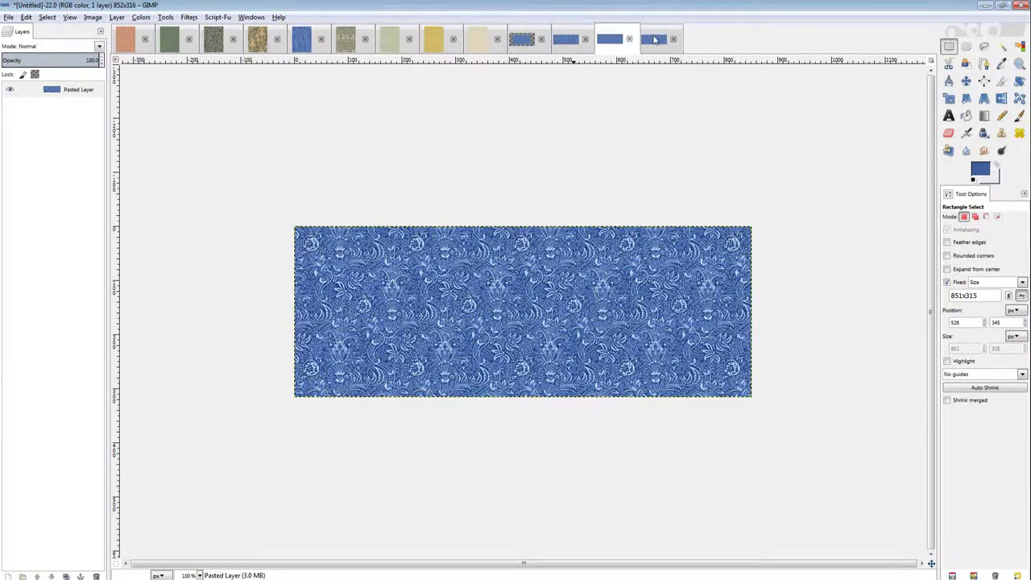